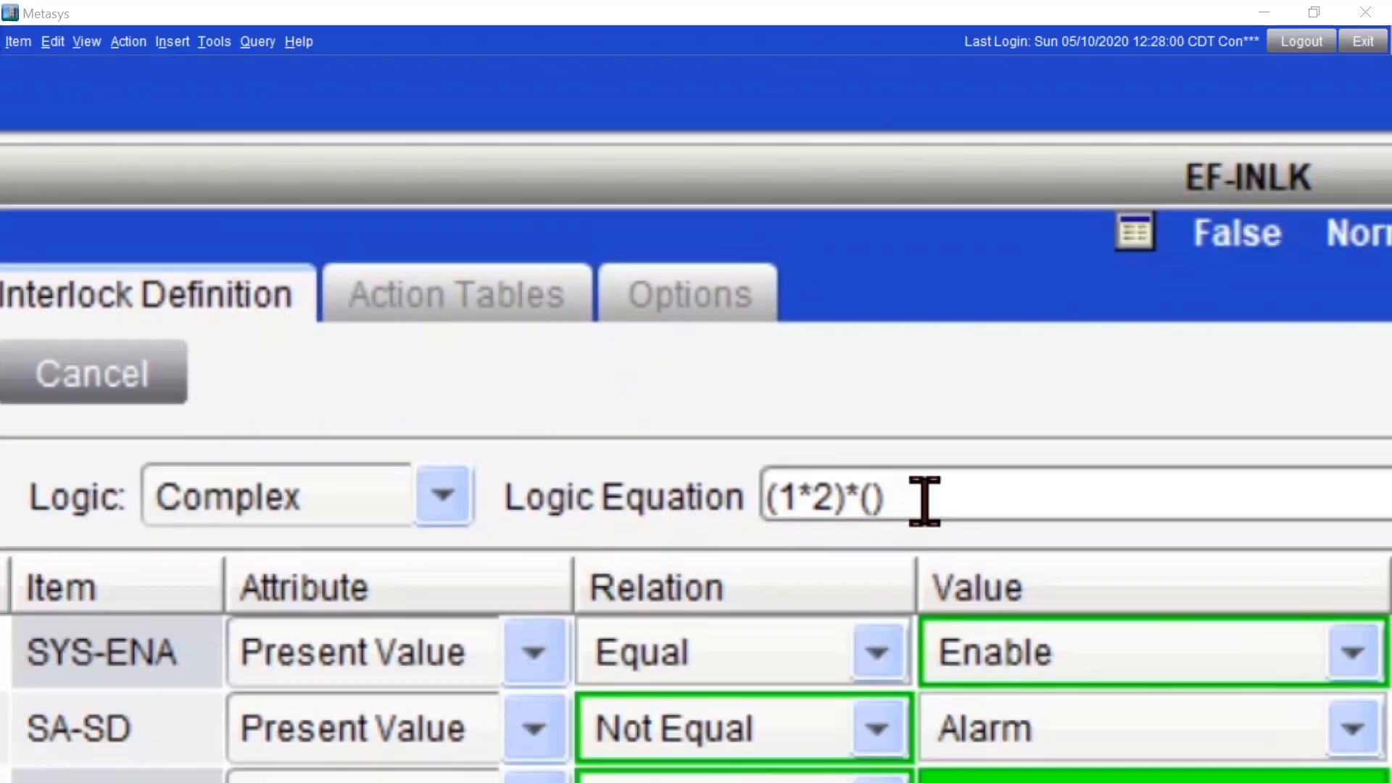
Complete the EF-INLK interlock's complex logic equation as (1*2)*(3+4).
text(3+4))
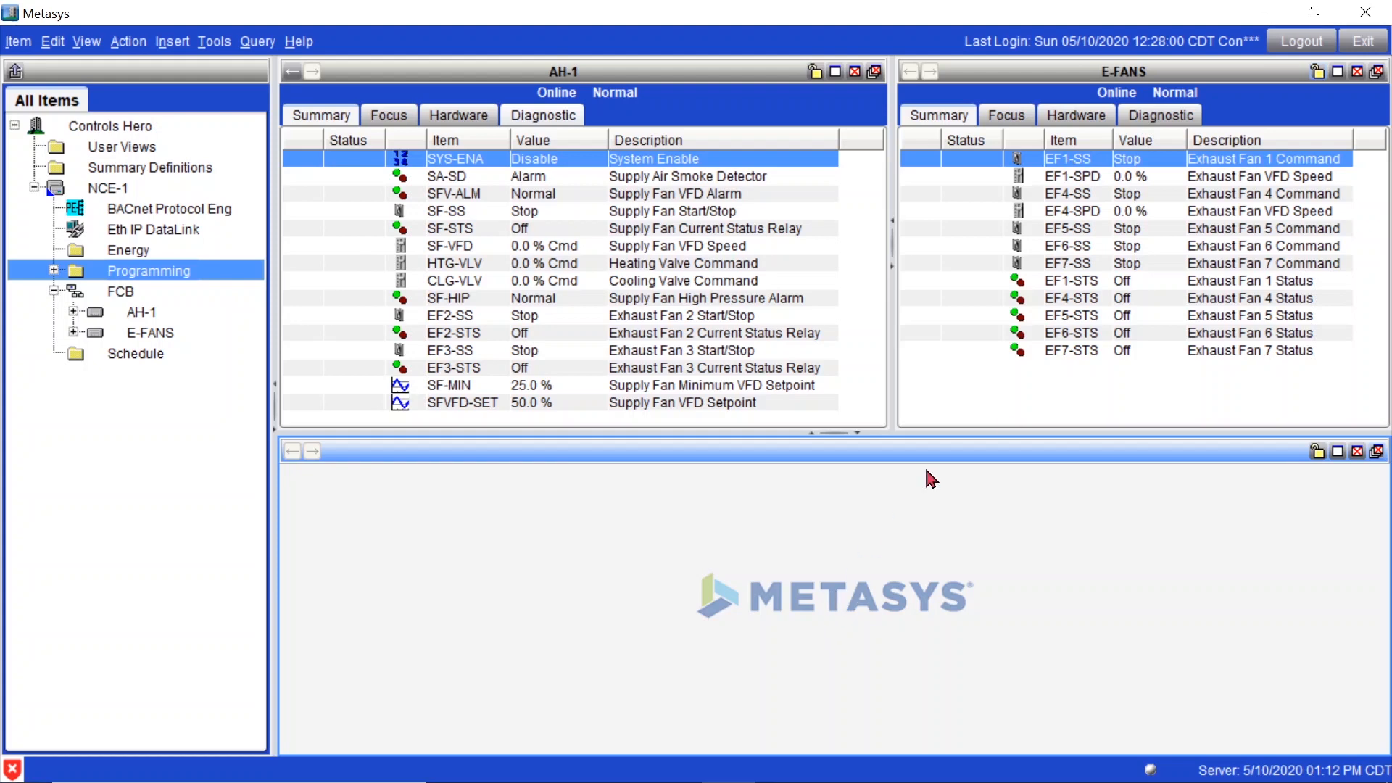
click(1089, 166)
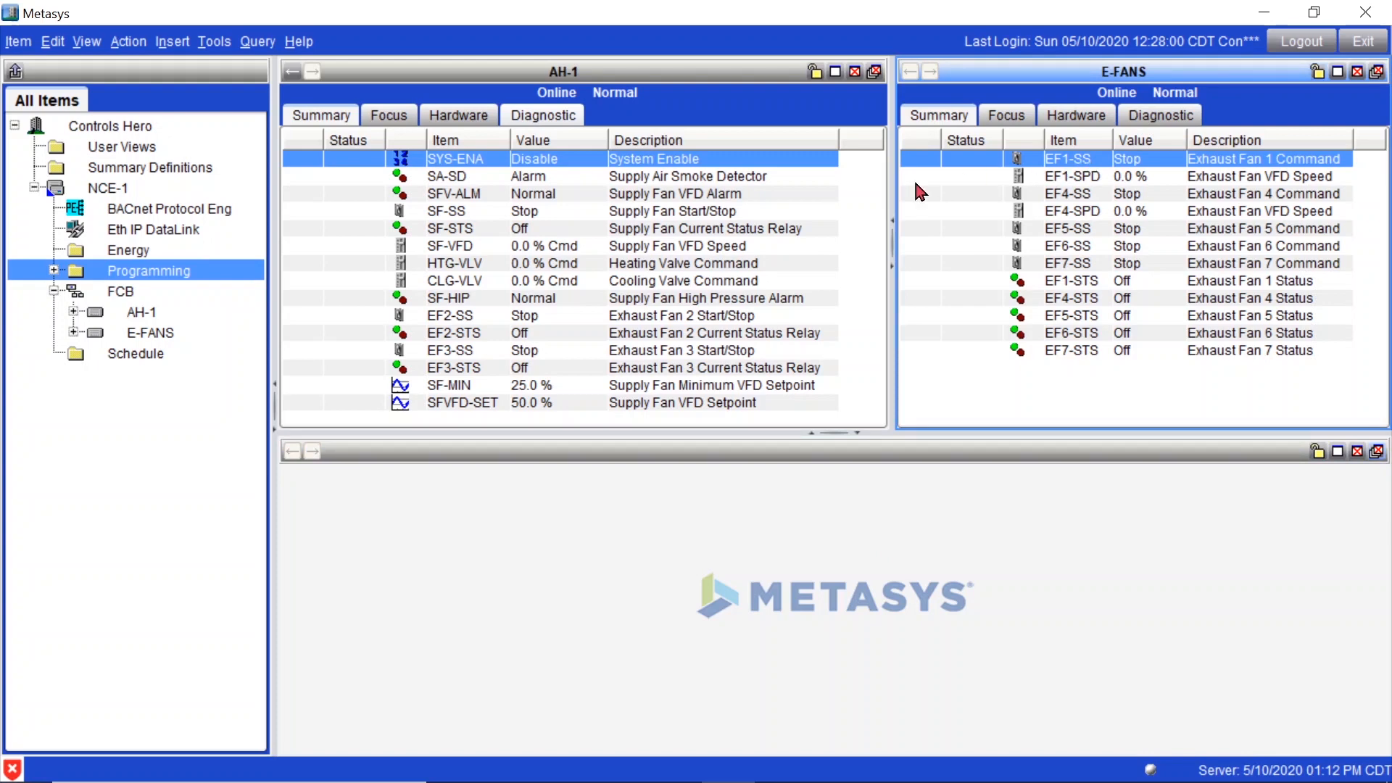
click(562, 167)
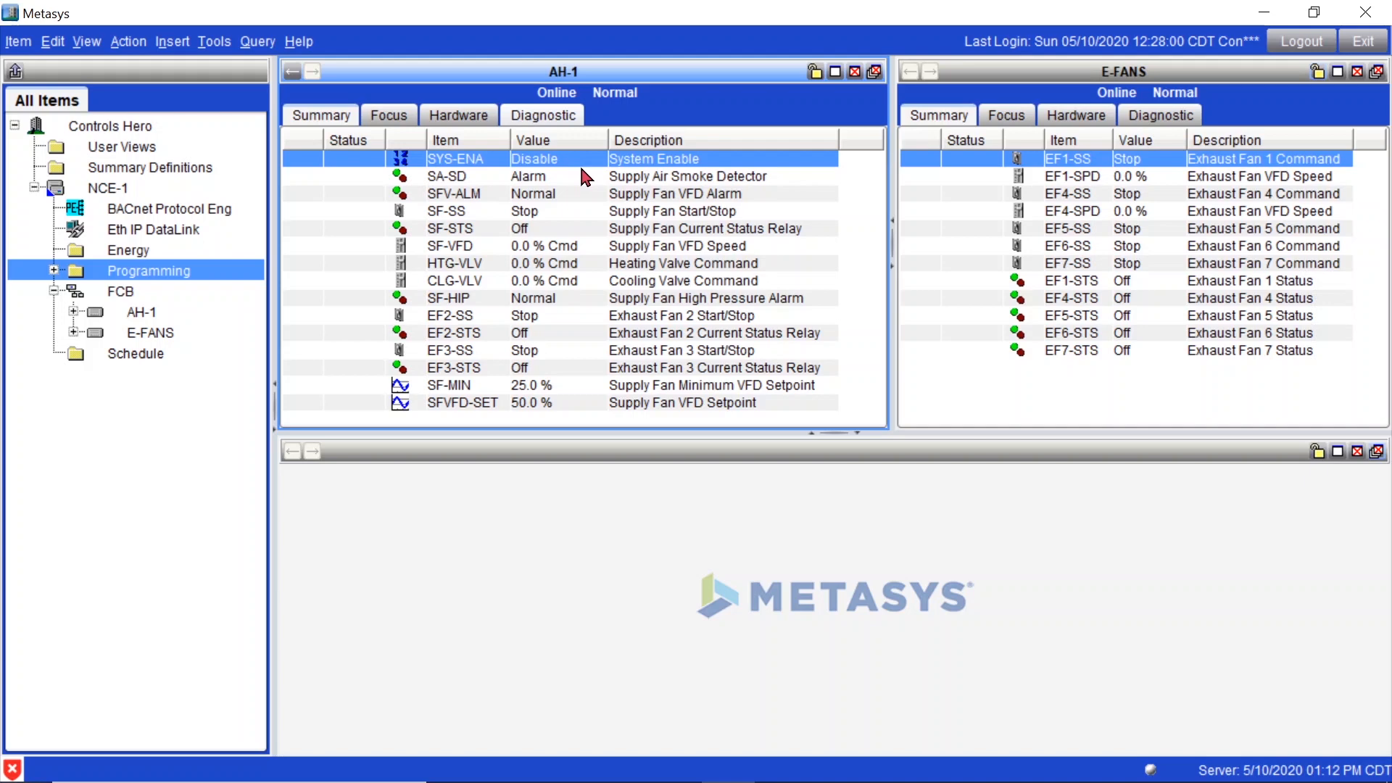
click(836, 567)
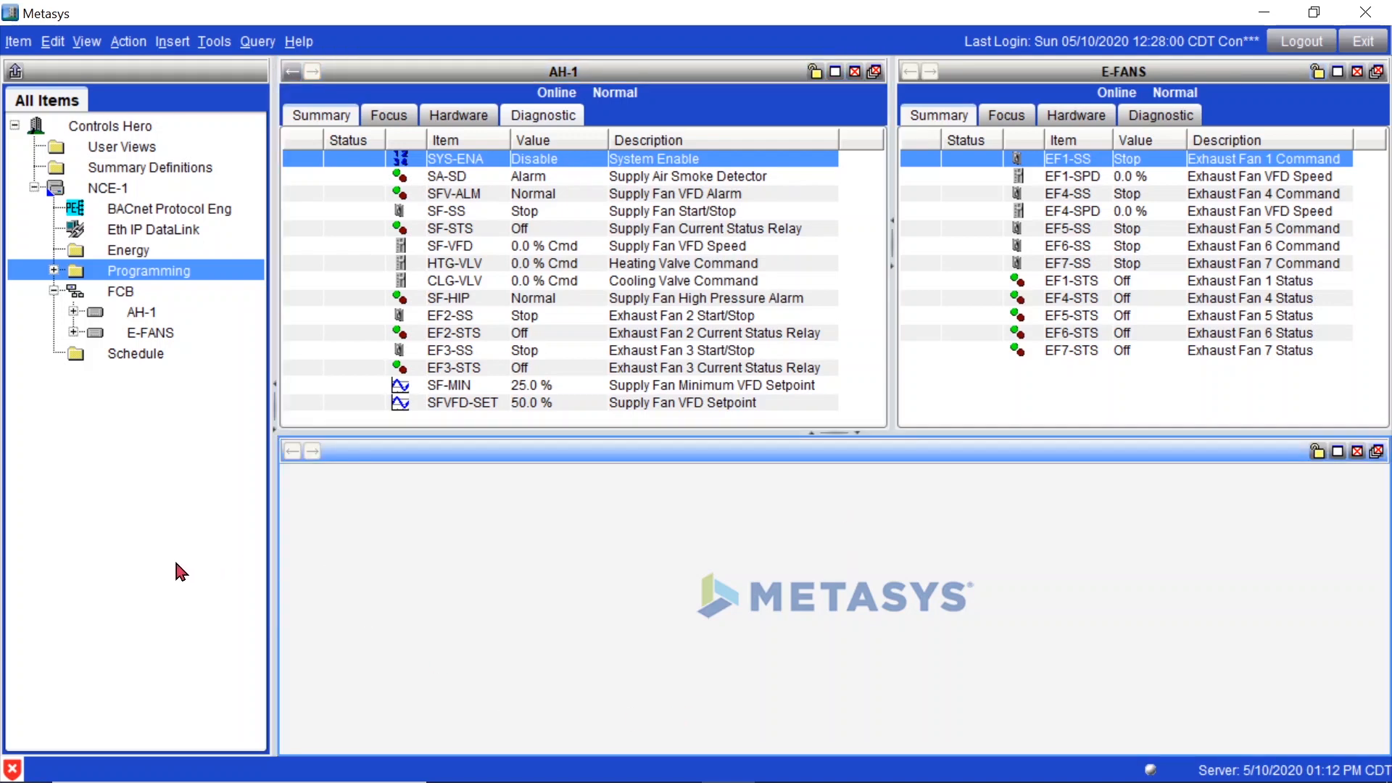
click(157, 504)
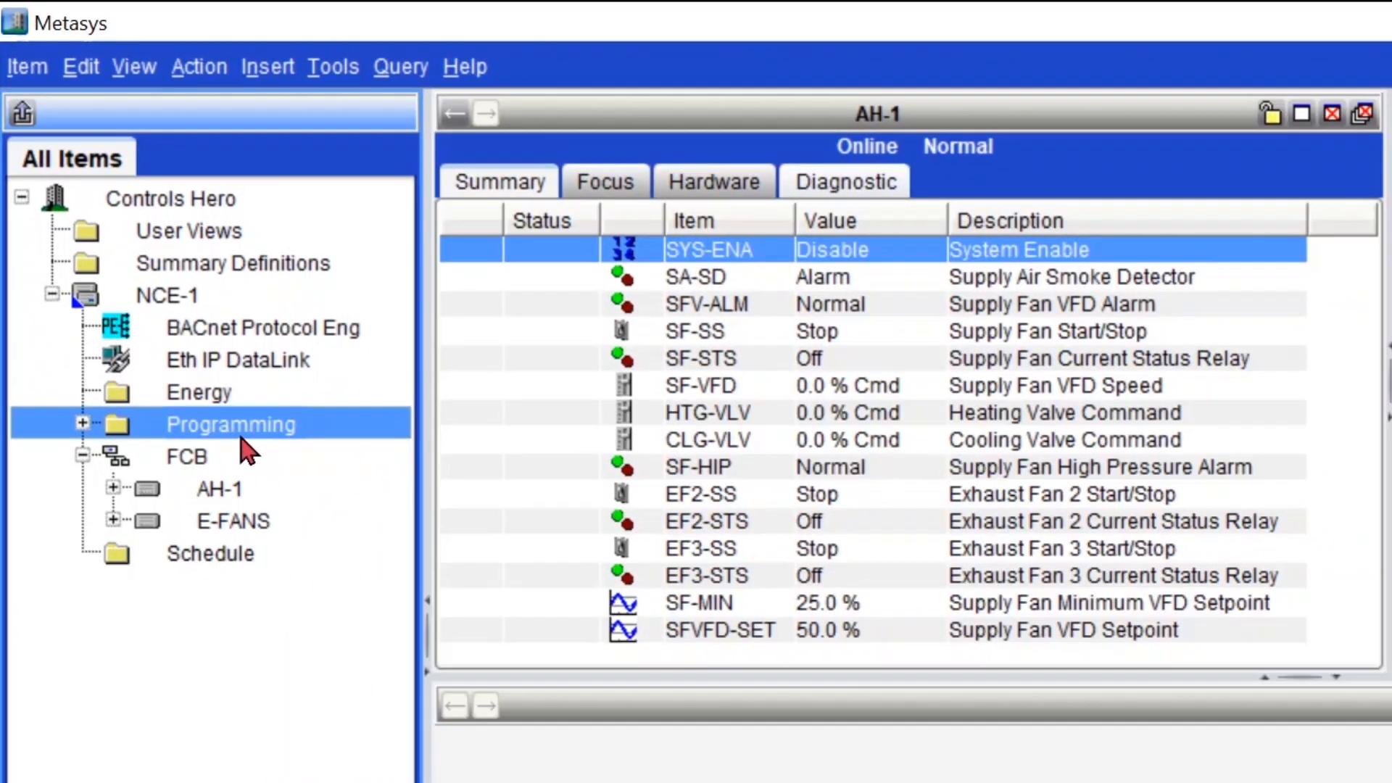
Start a new Interlock object with the Exhaust Fans folder under Programming as its destination.
click(84, 423)
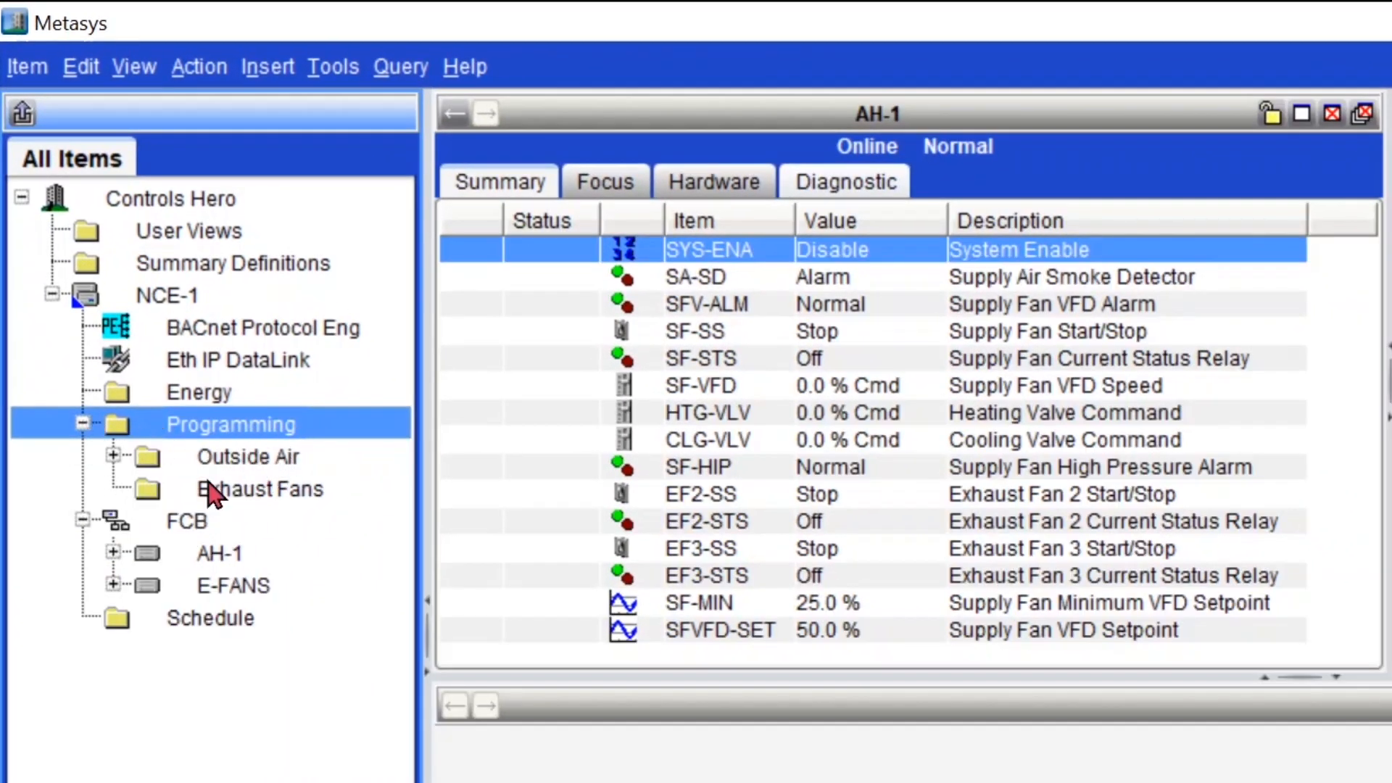
click(273, 488)
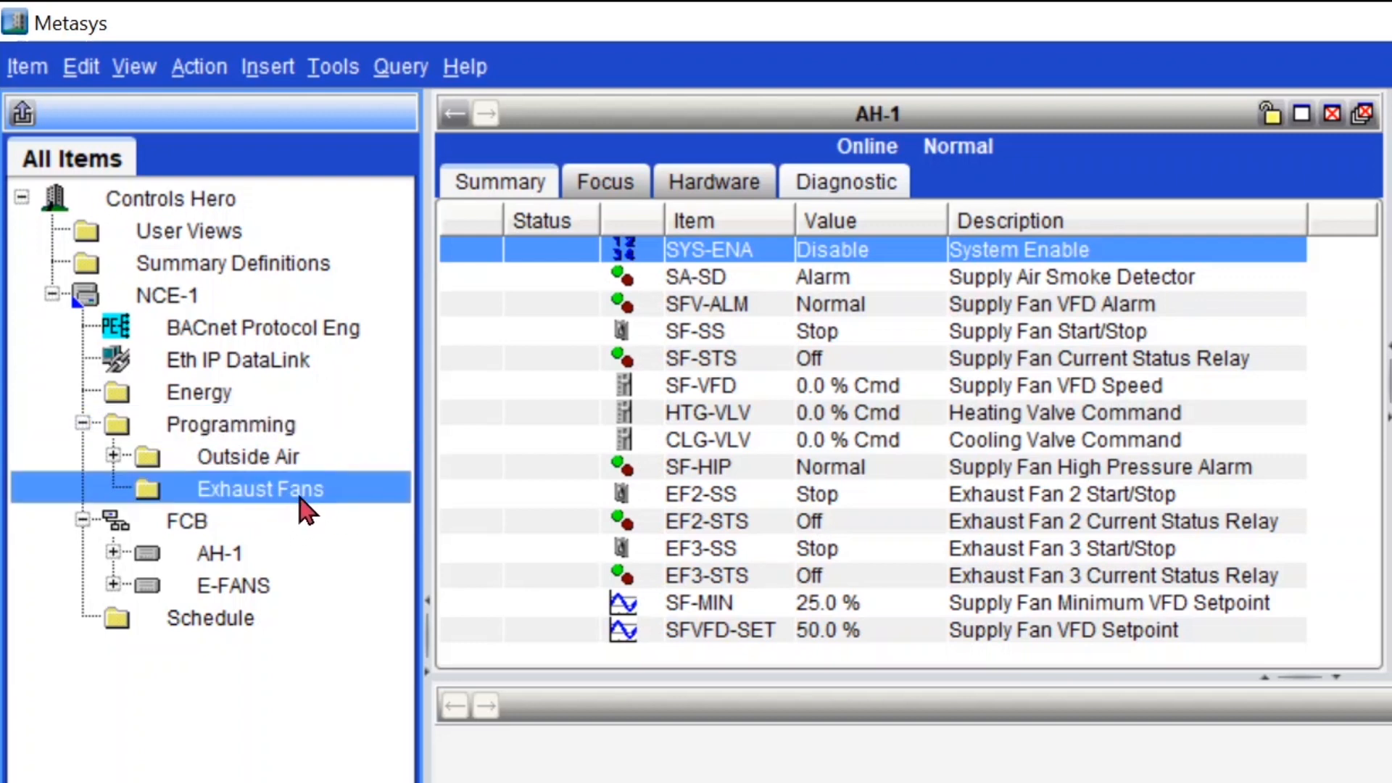
click(269, 70)
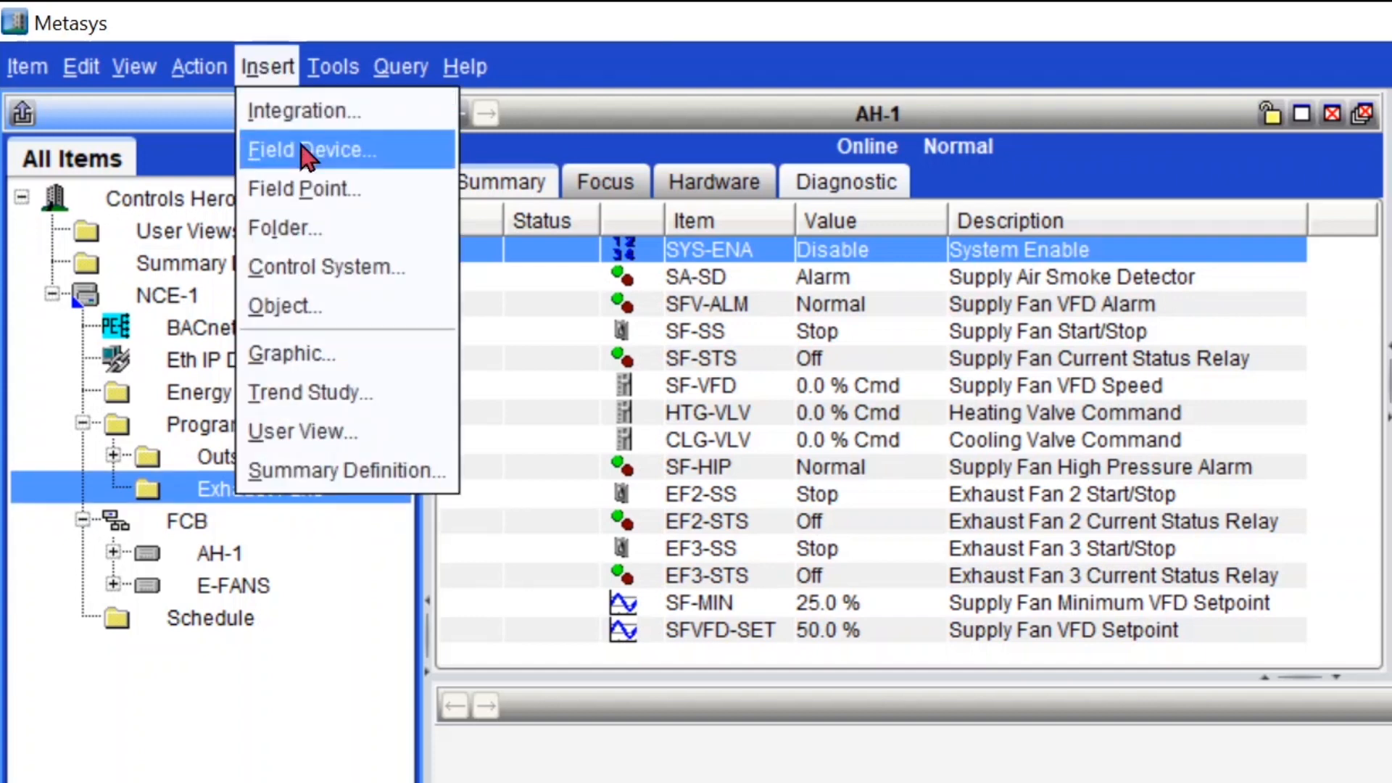
click(318, 306)
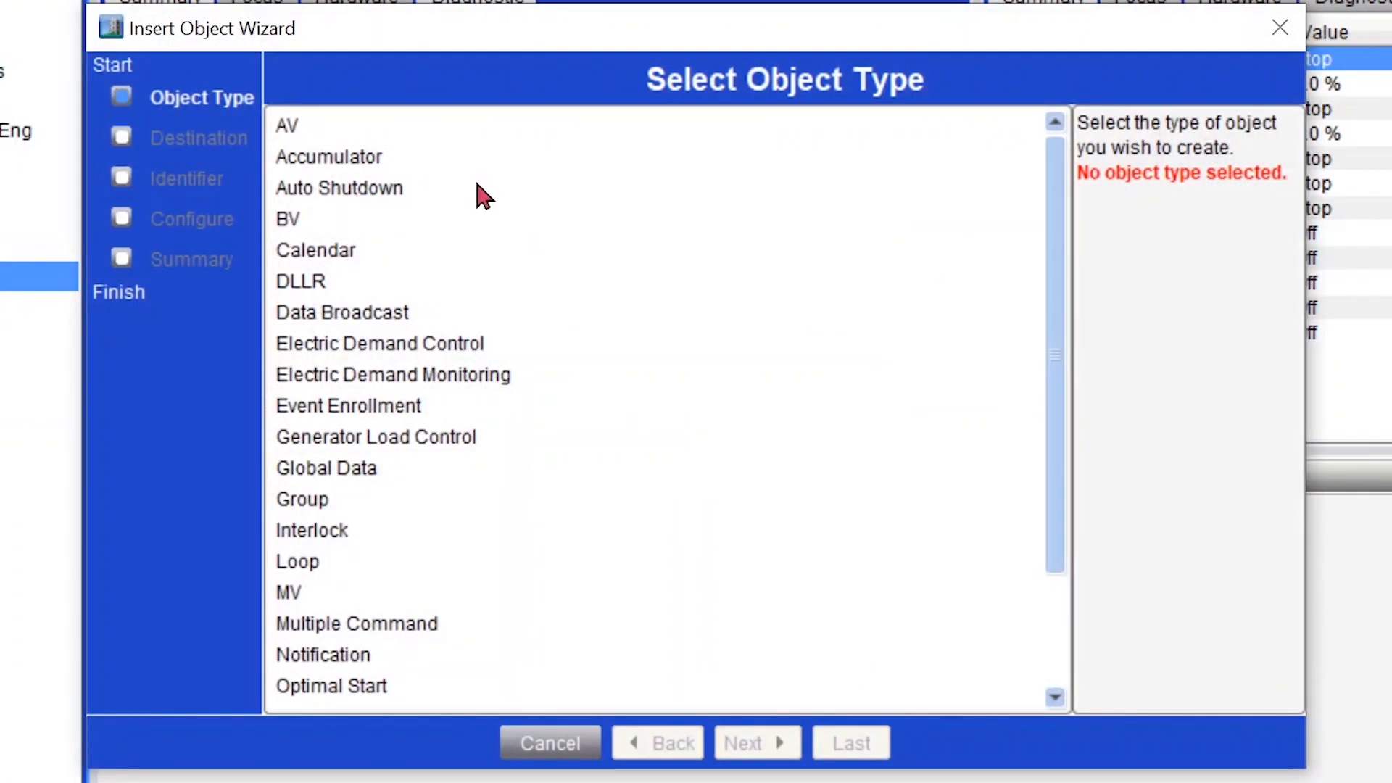
click(341, 528)
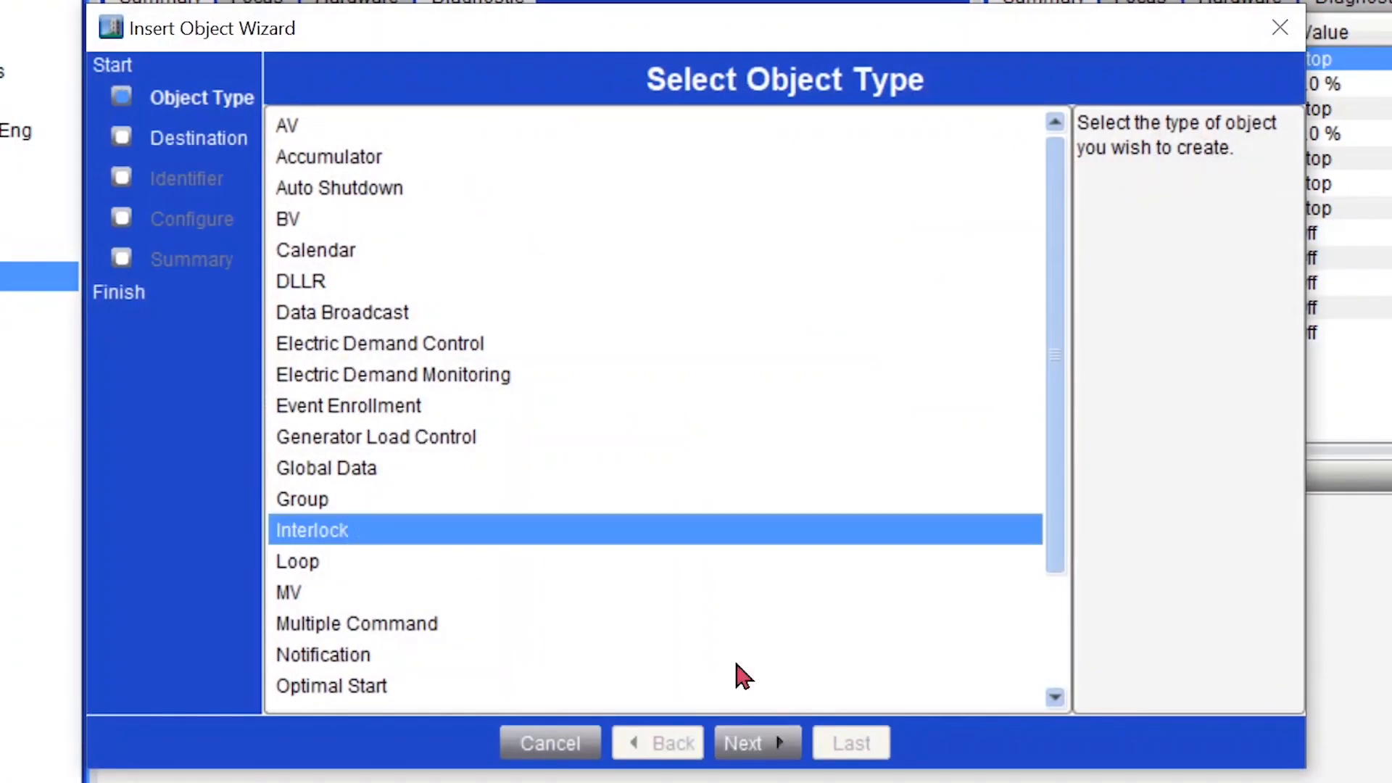
click(757, 731)
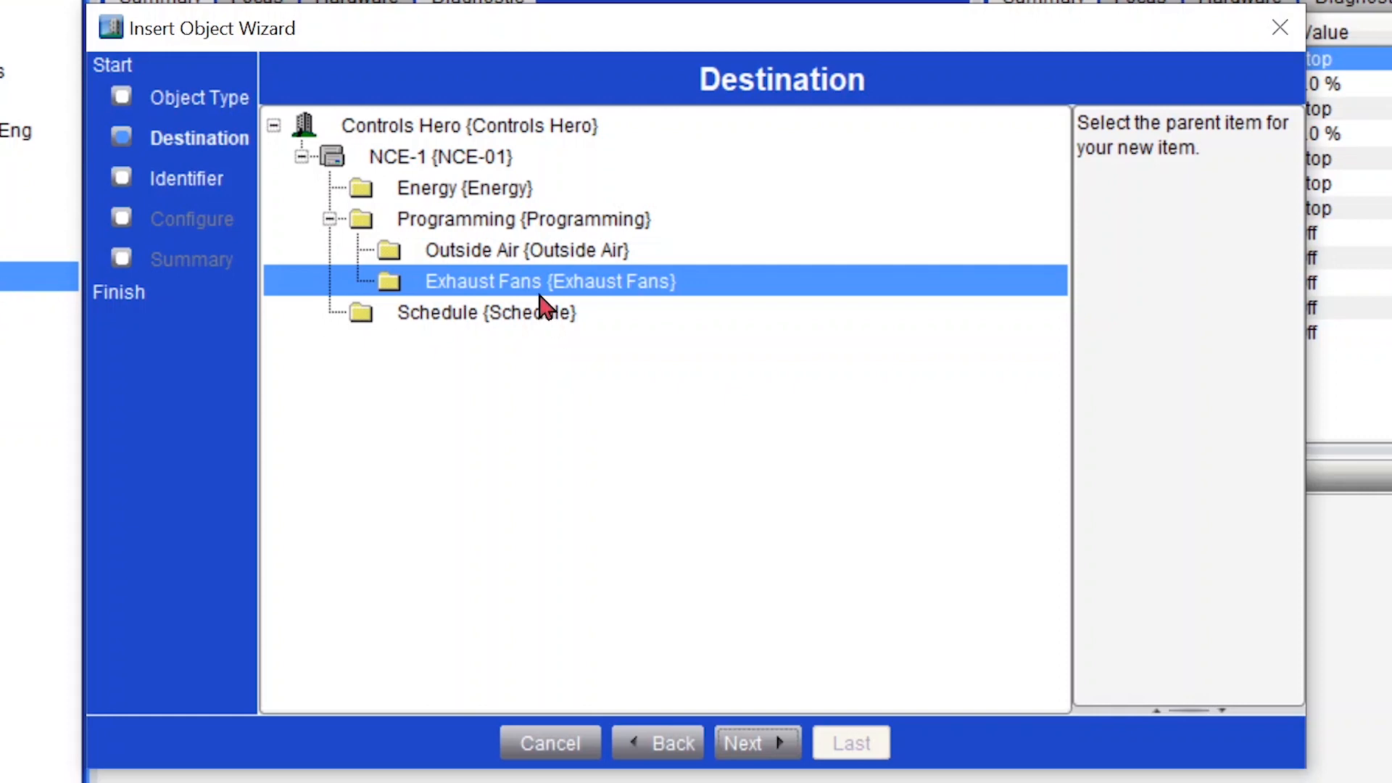
click(521, 251)
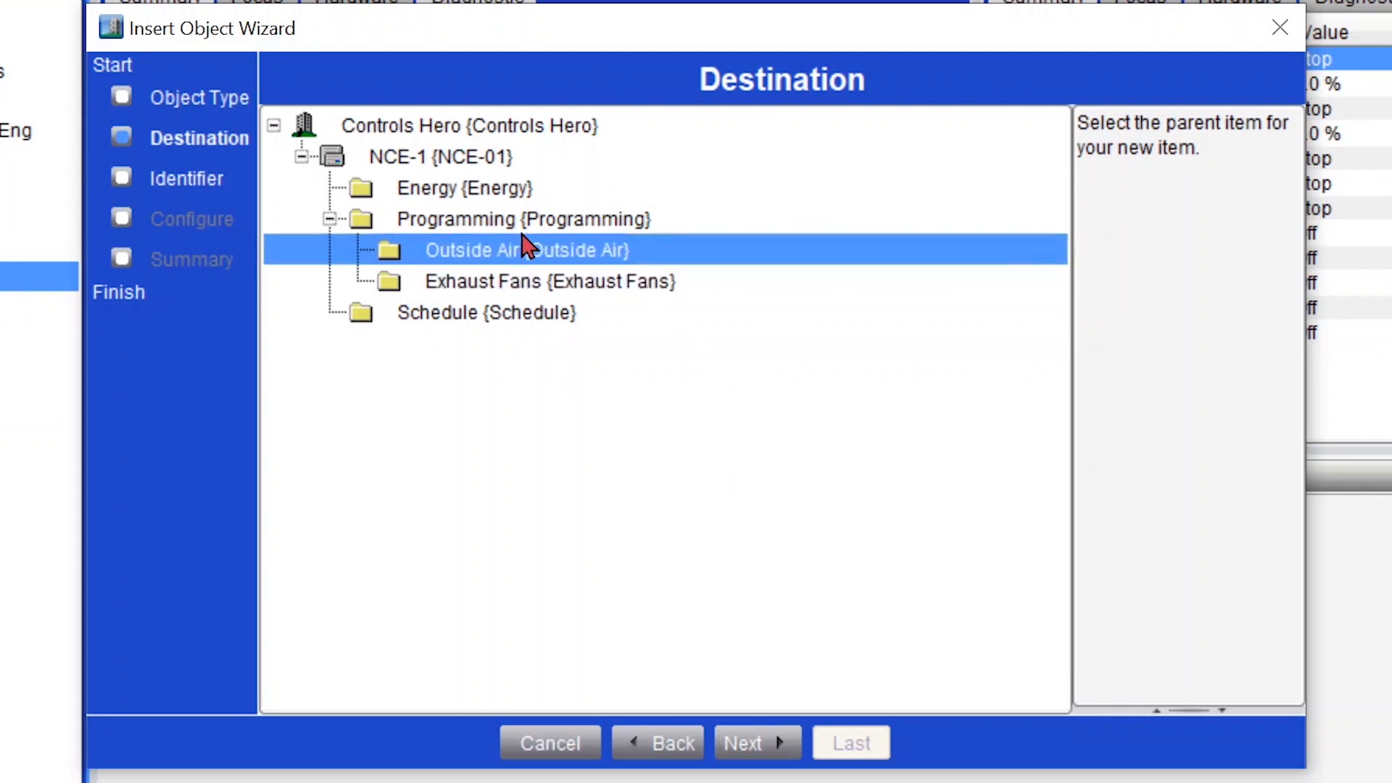
click(537, 284)
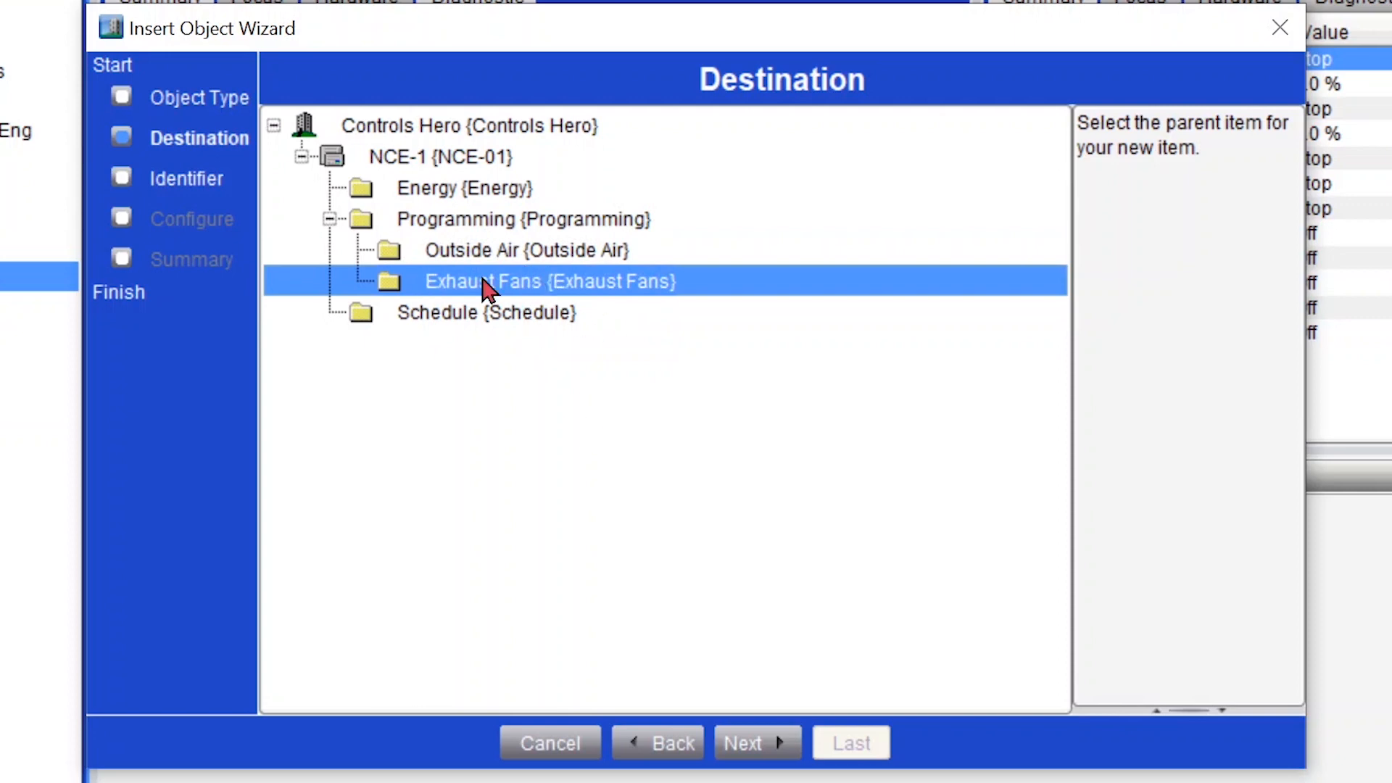
click(753, 754)
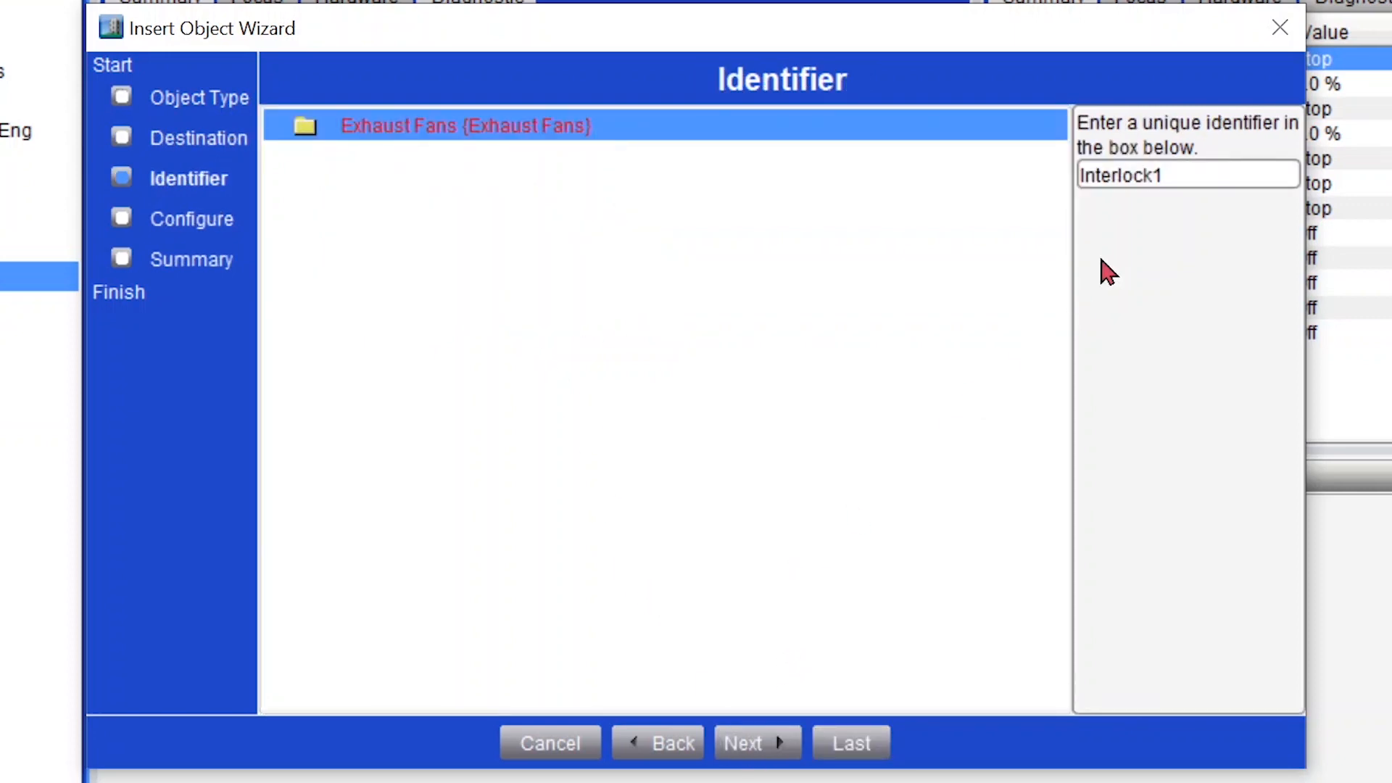
Replace the new interlock's default identifier with EF-INLK and proceed to its configuration.
drag(1207, 176, 1095, 175)
key(BackSpace)
key(BackSpace)
key(BackSpace)
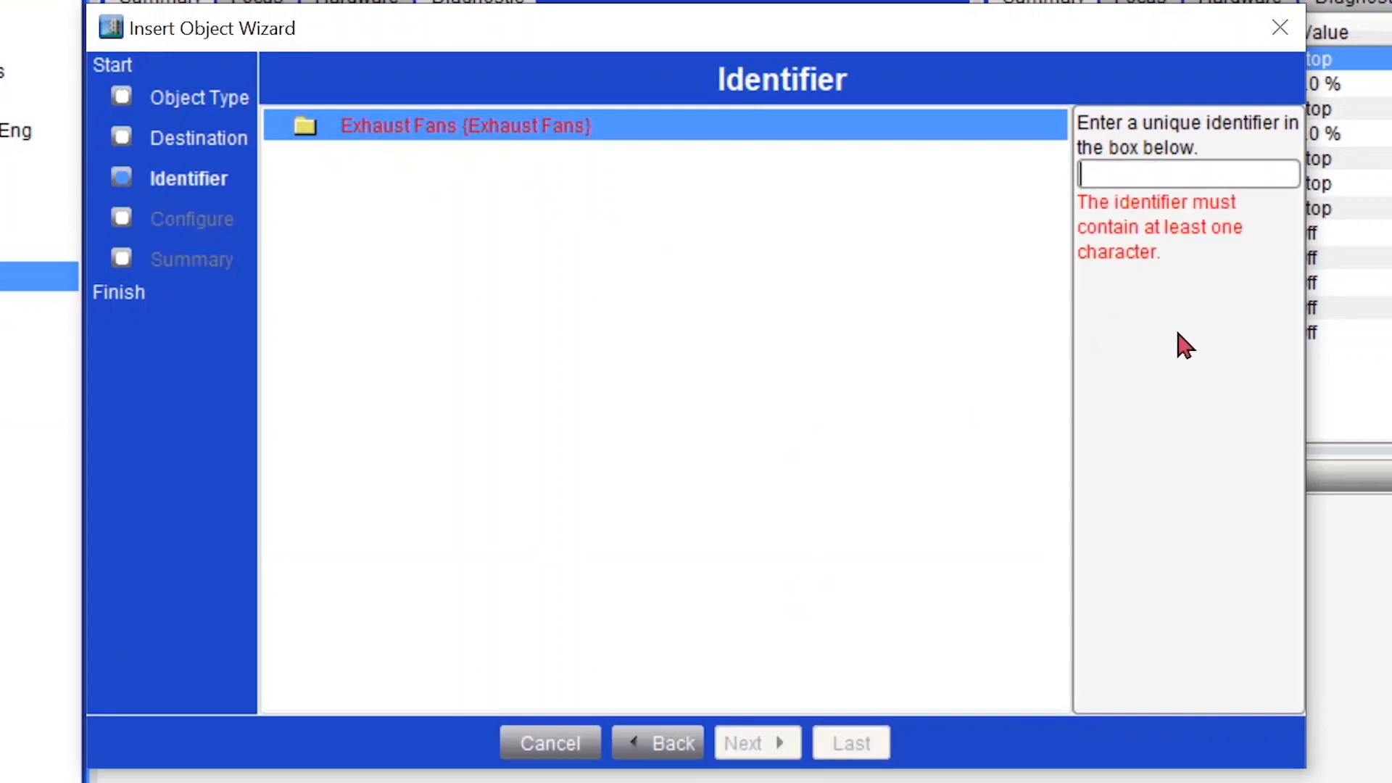
text(EF)
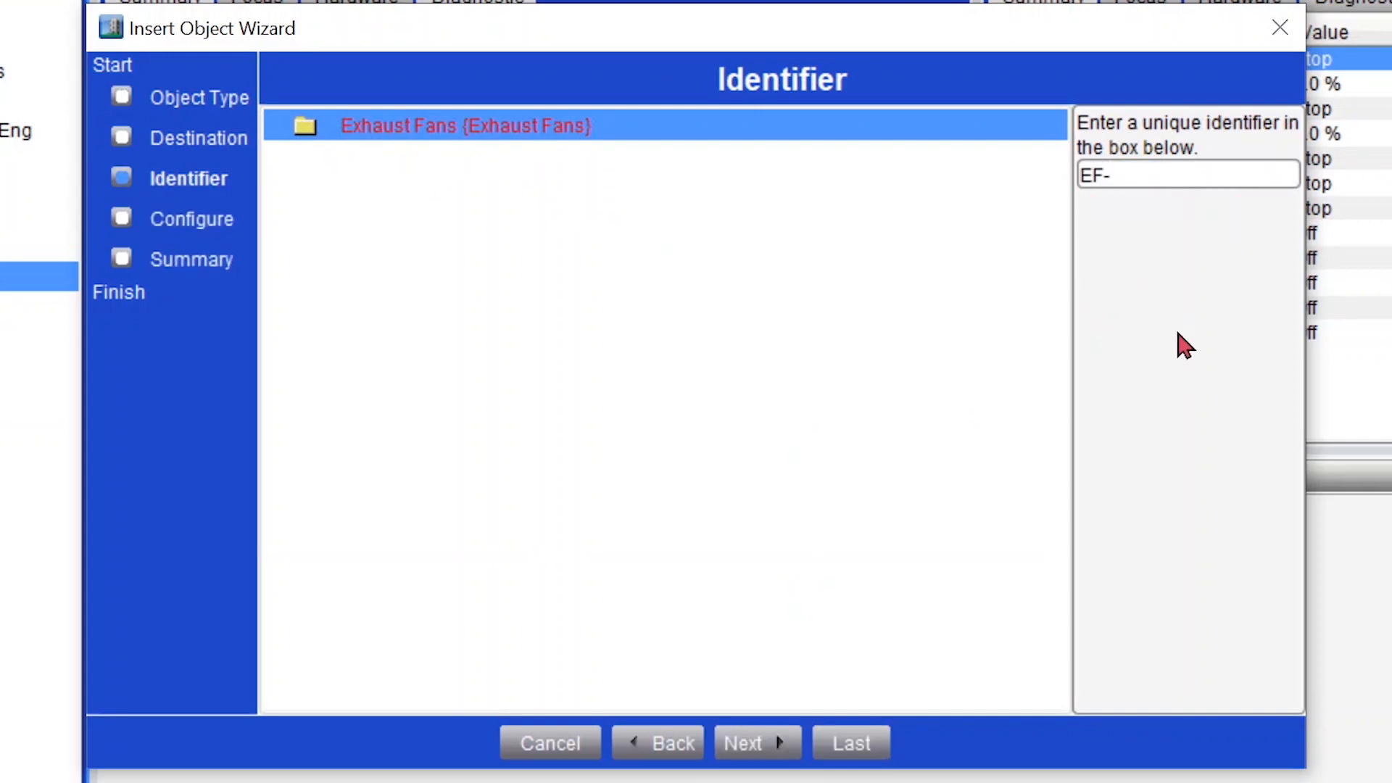
text(-INLK)
click(751, 743)
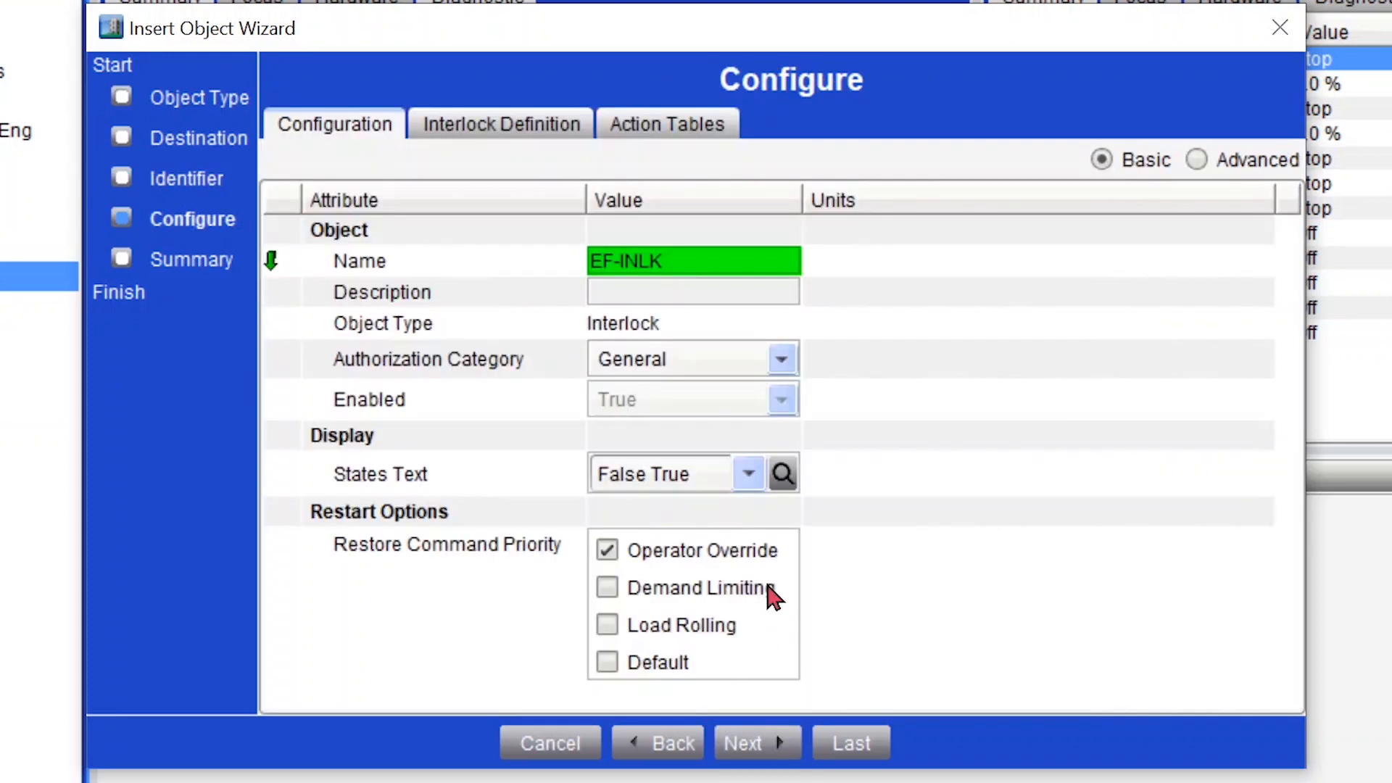
Enter Exhaust Fan Interlock as the object's description and choose False True for the states text.
click(694, 294)
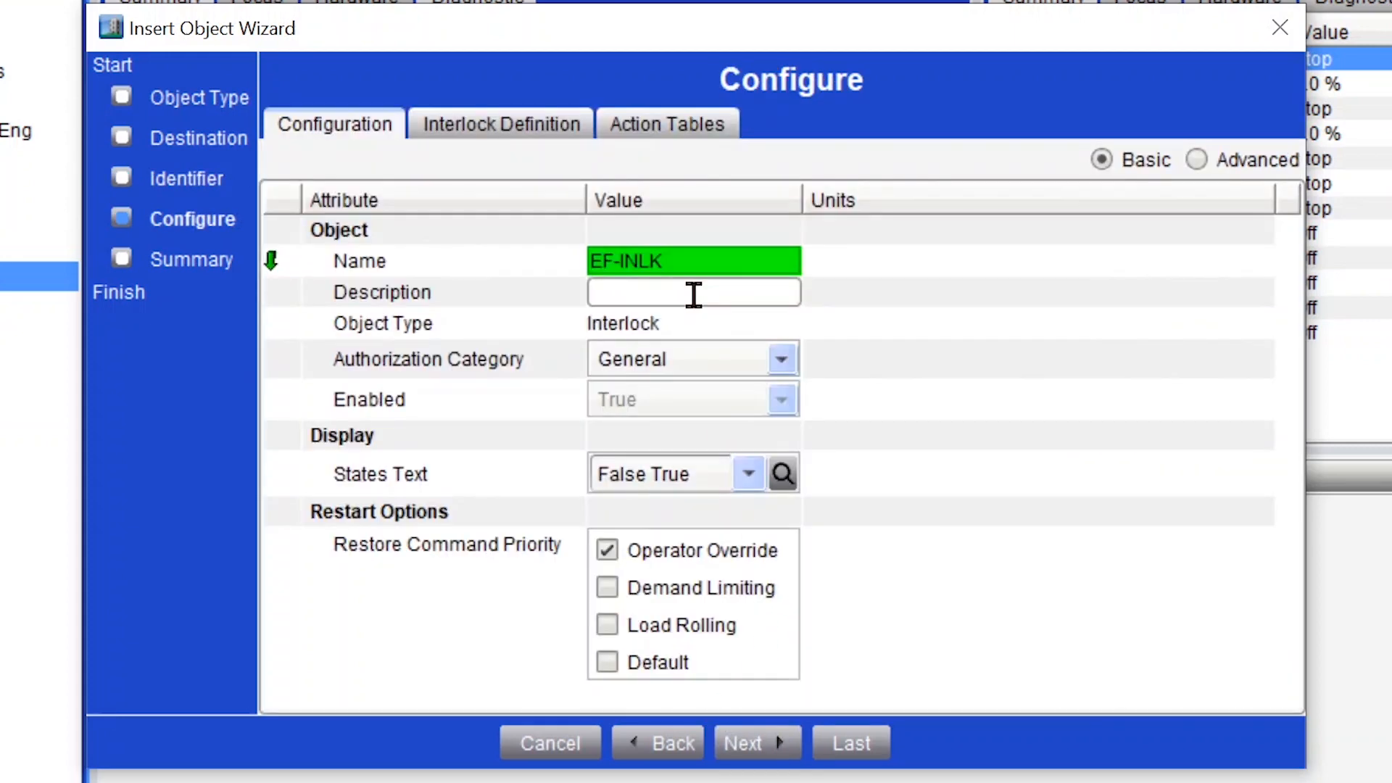
text(Exhau)
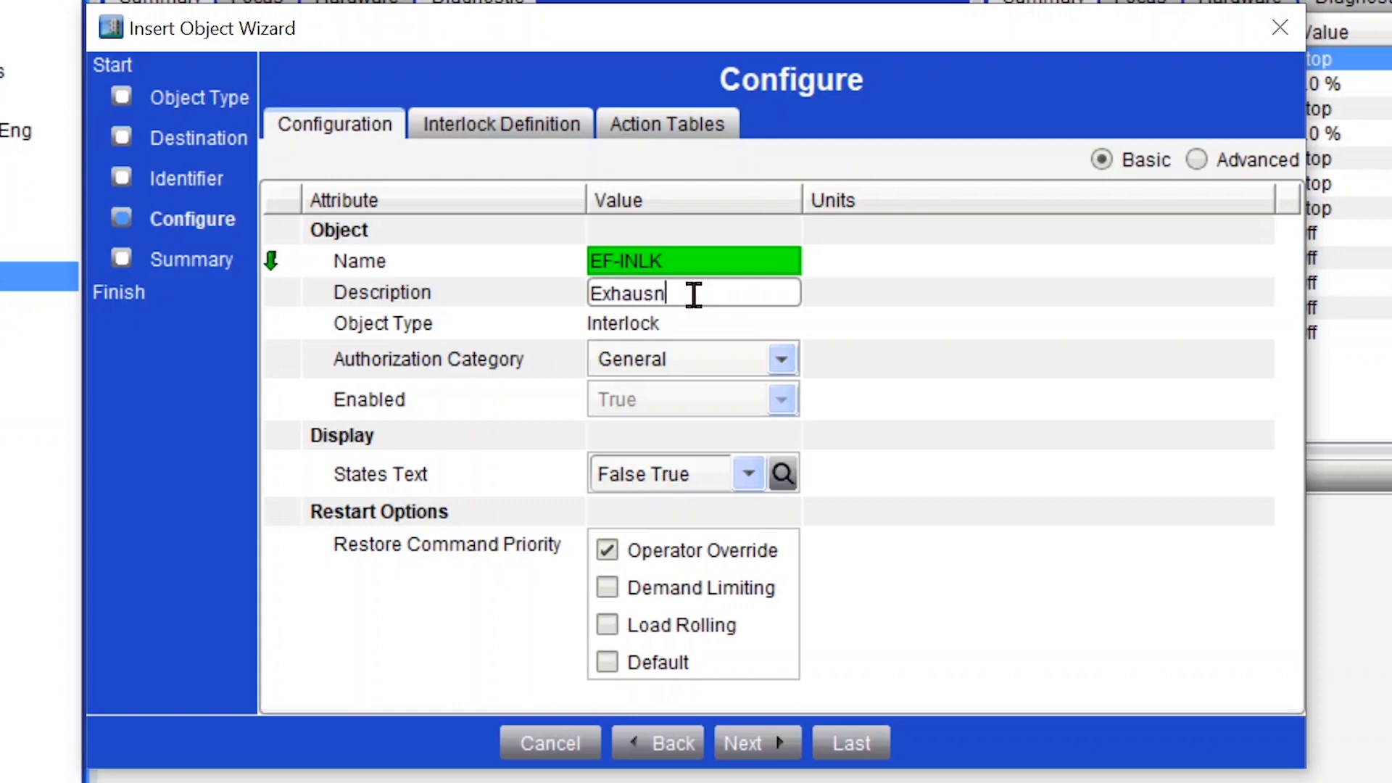
text(st Fan Interlo)
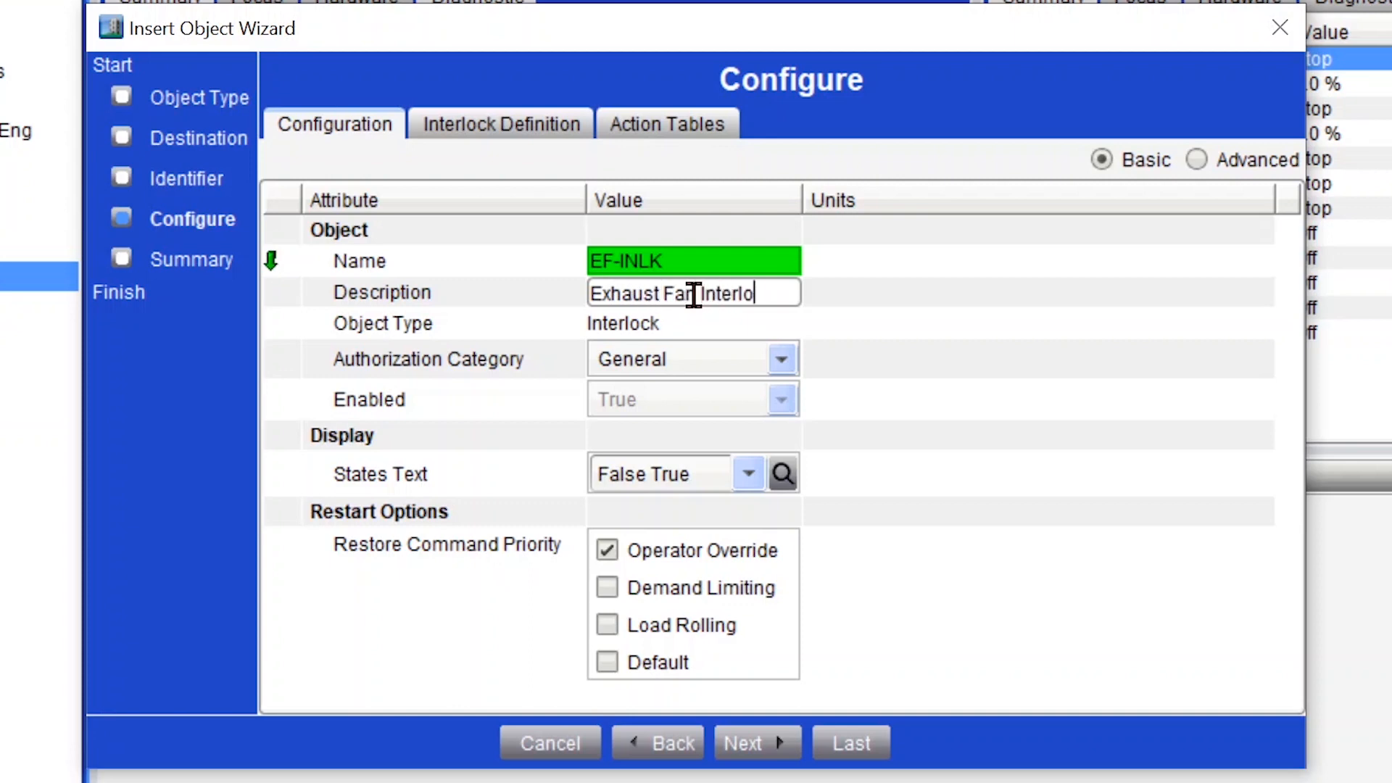
text(ck)
click(750, 476)
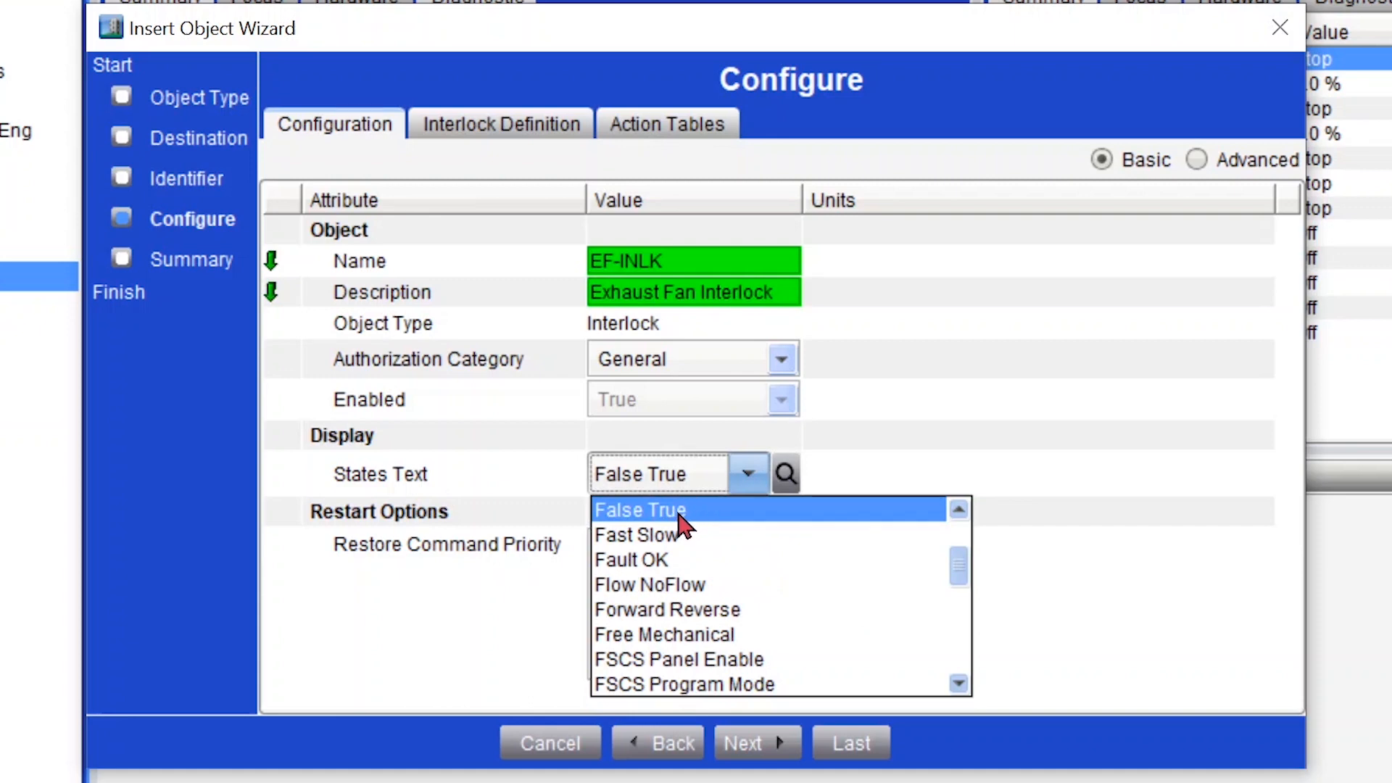
click(682, 510)
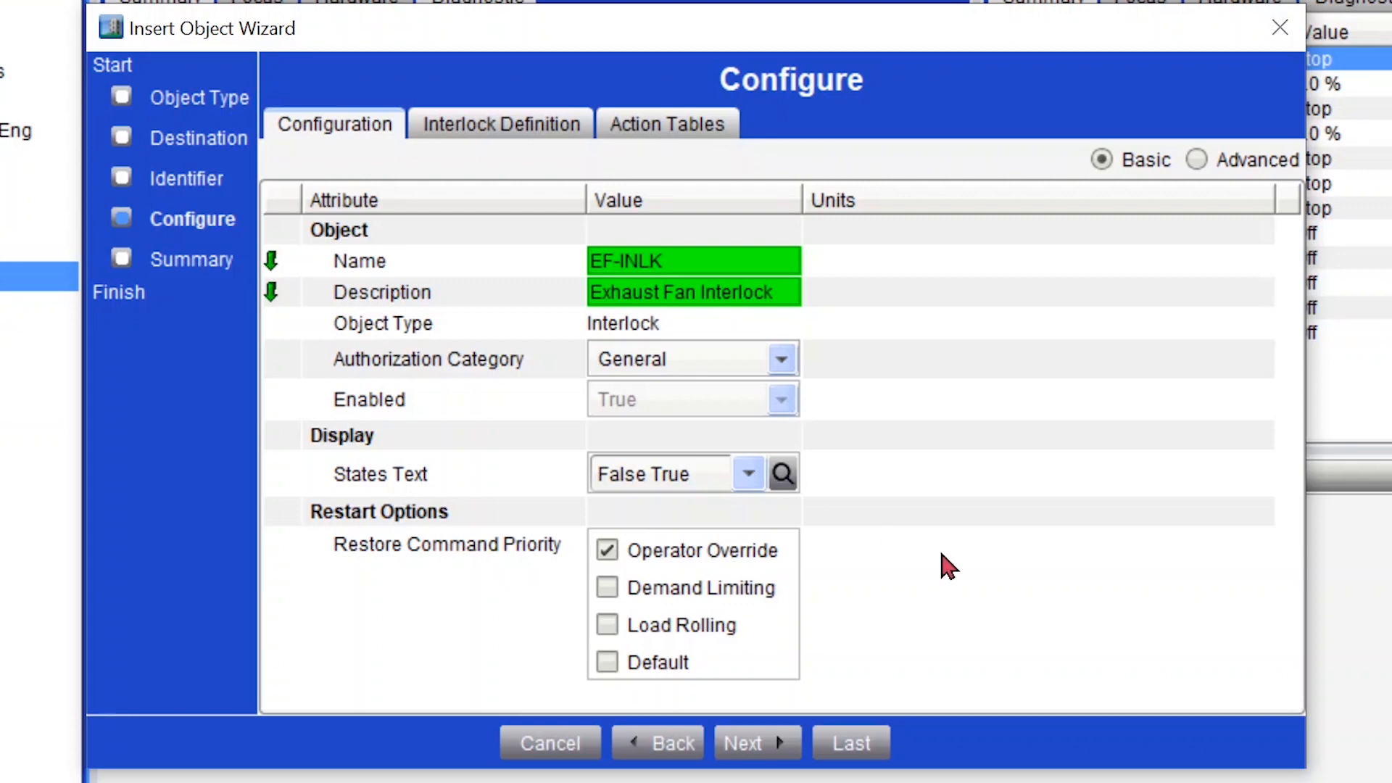
Review the new object's summary, then return to its configuration and examine the interlock definition and action tables.
click(767, 742)
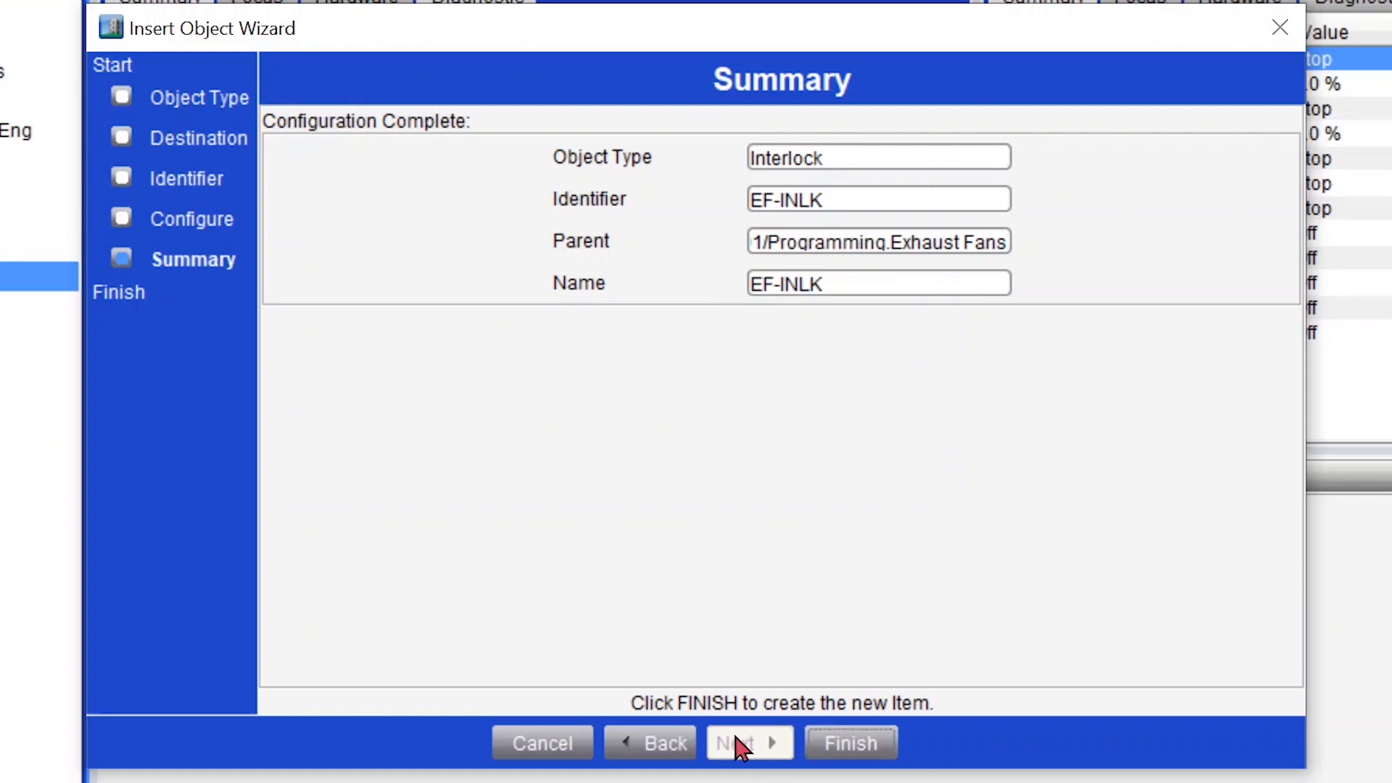
click(670, 747)
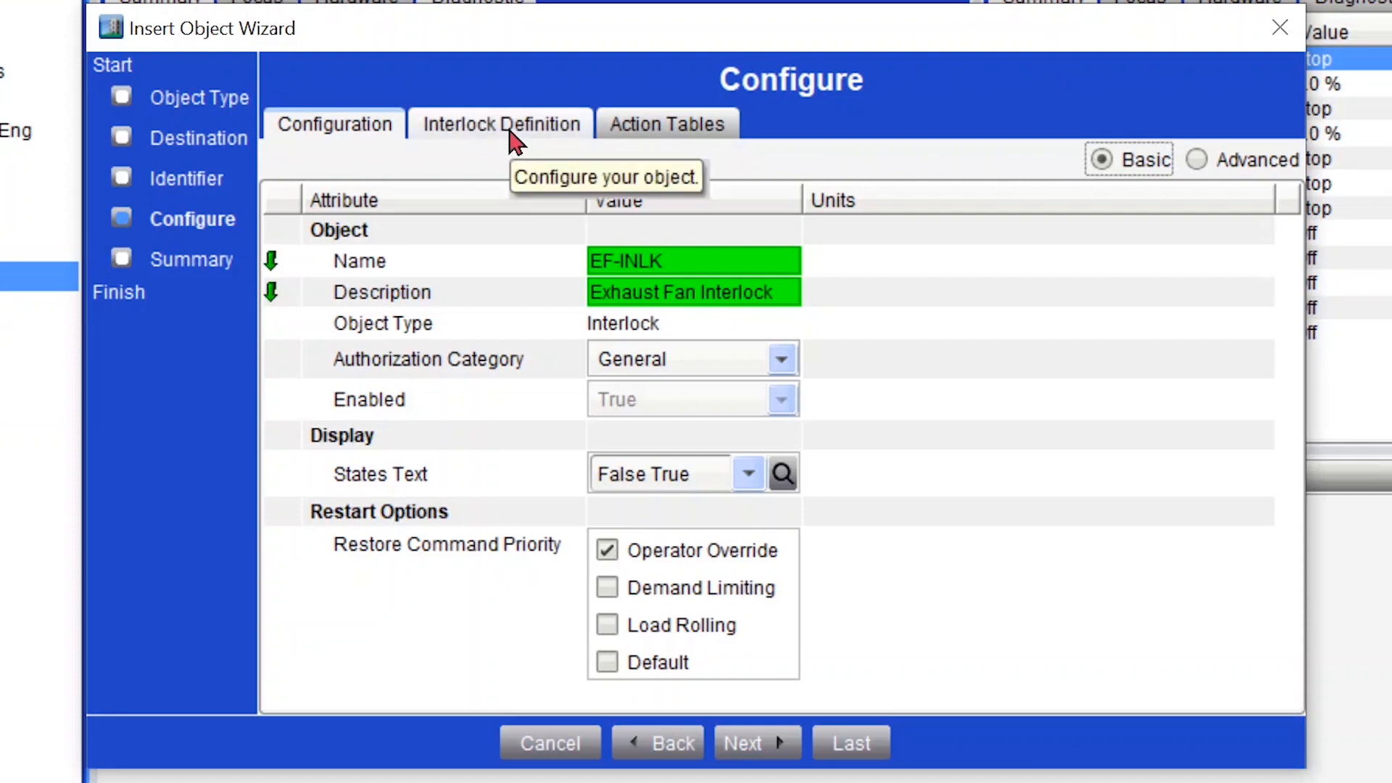
click(510, 133)
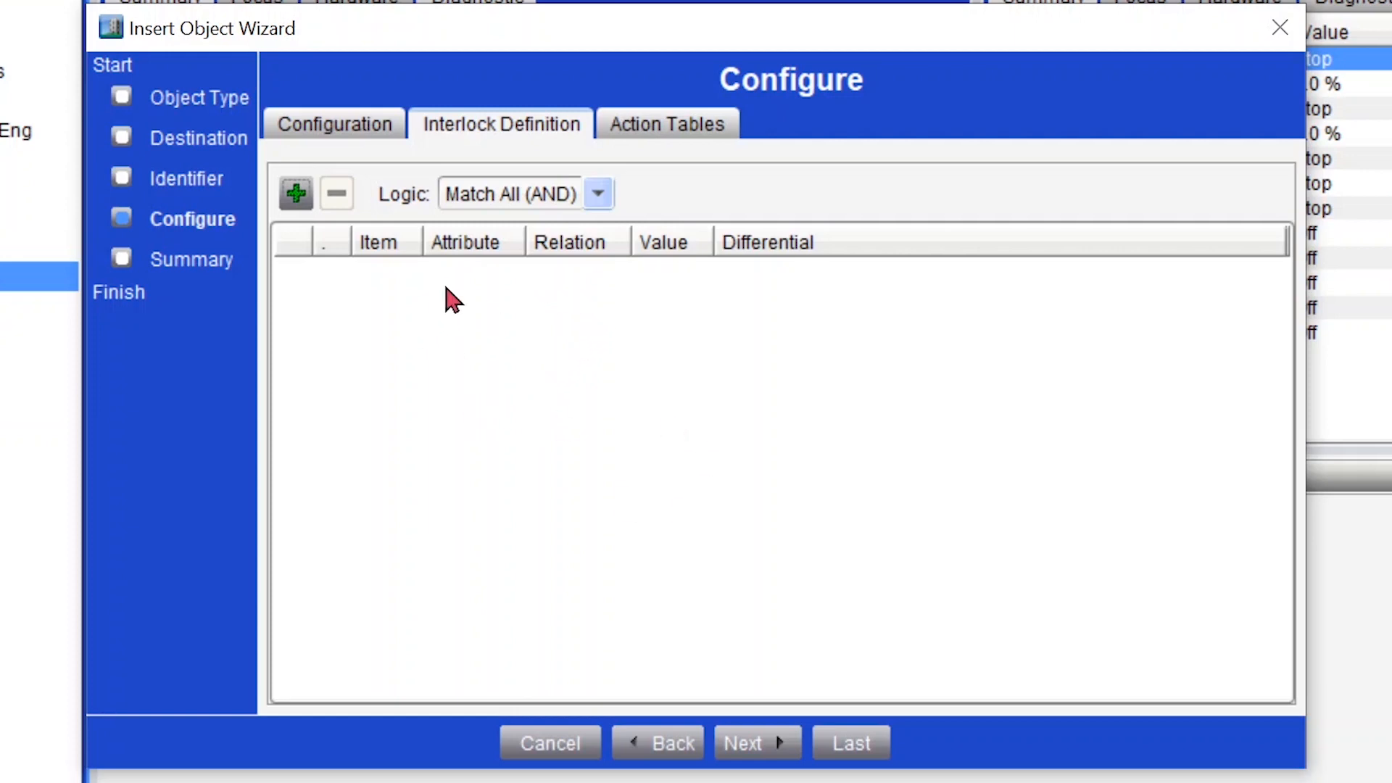
click(698, 135)
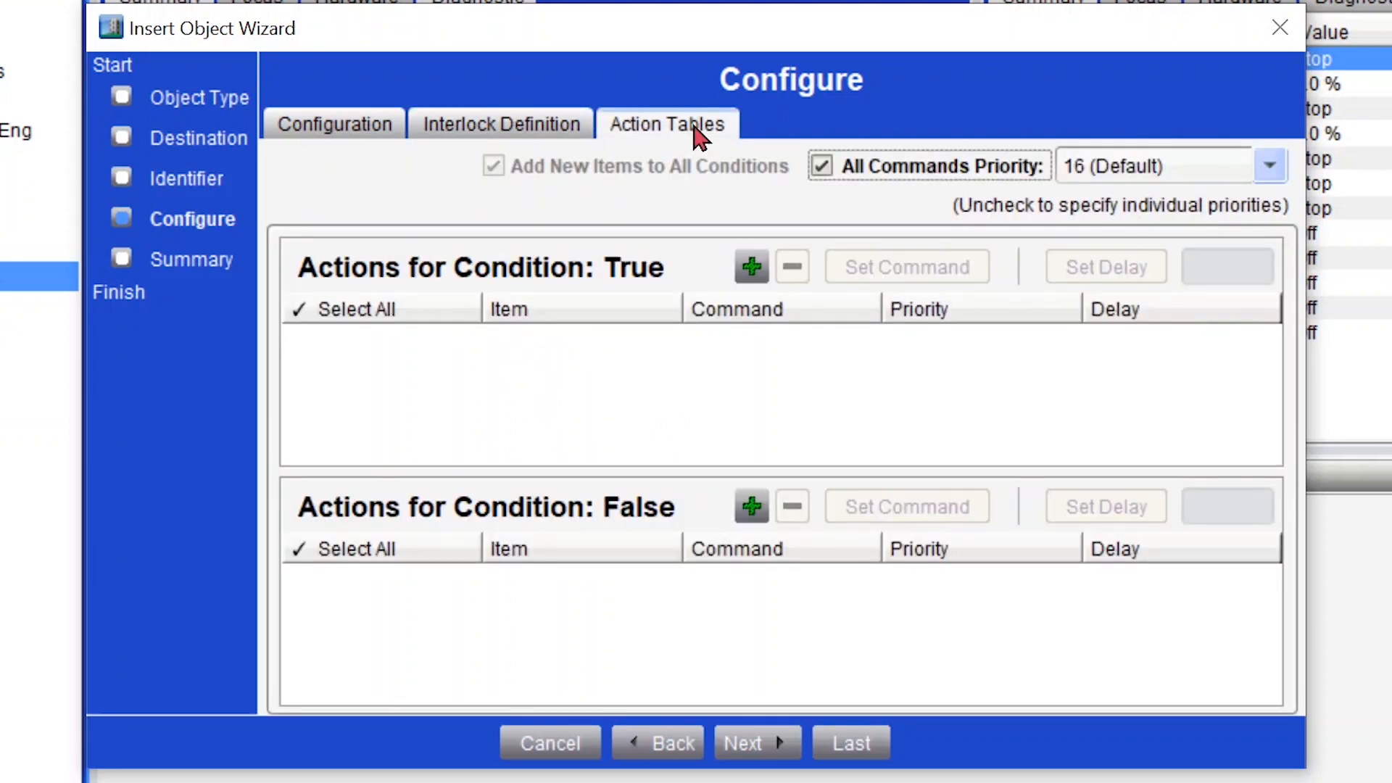
click(643, 401)
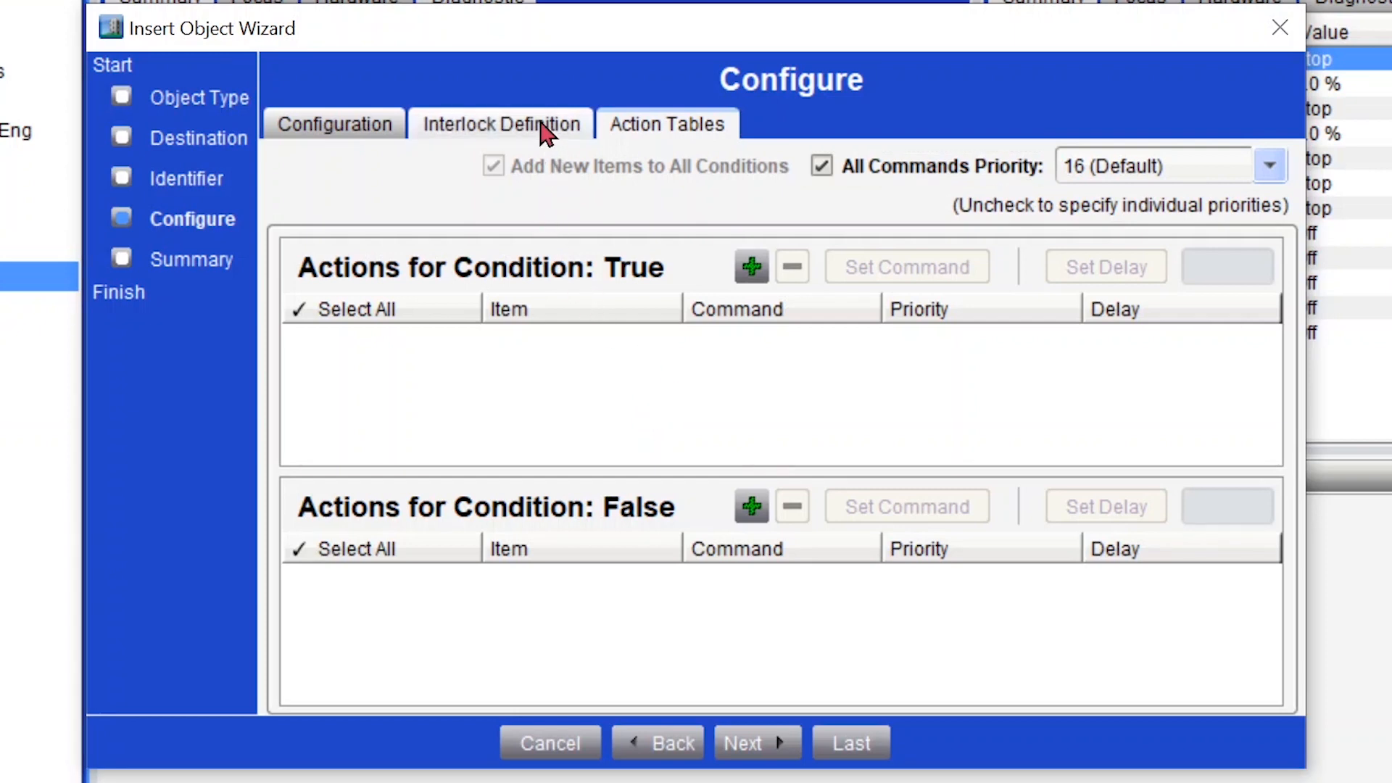
Add the SYS-ENA point from AH-1 under FCB as the first condition of the interlock definition.
click(505, 130)
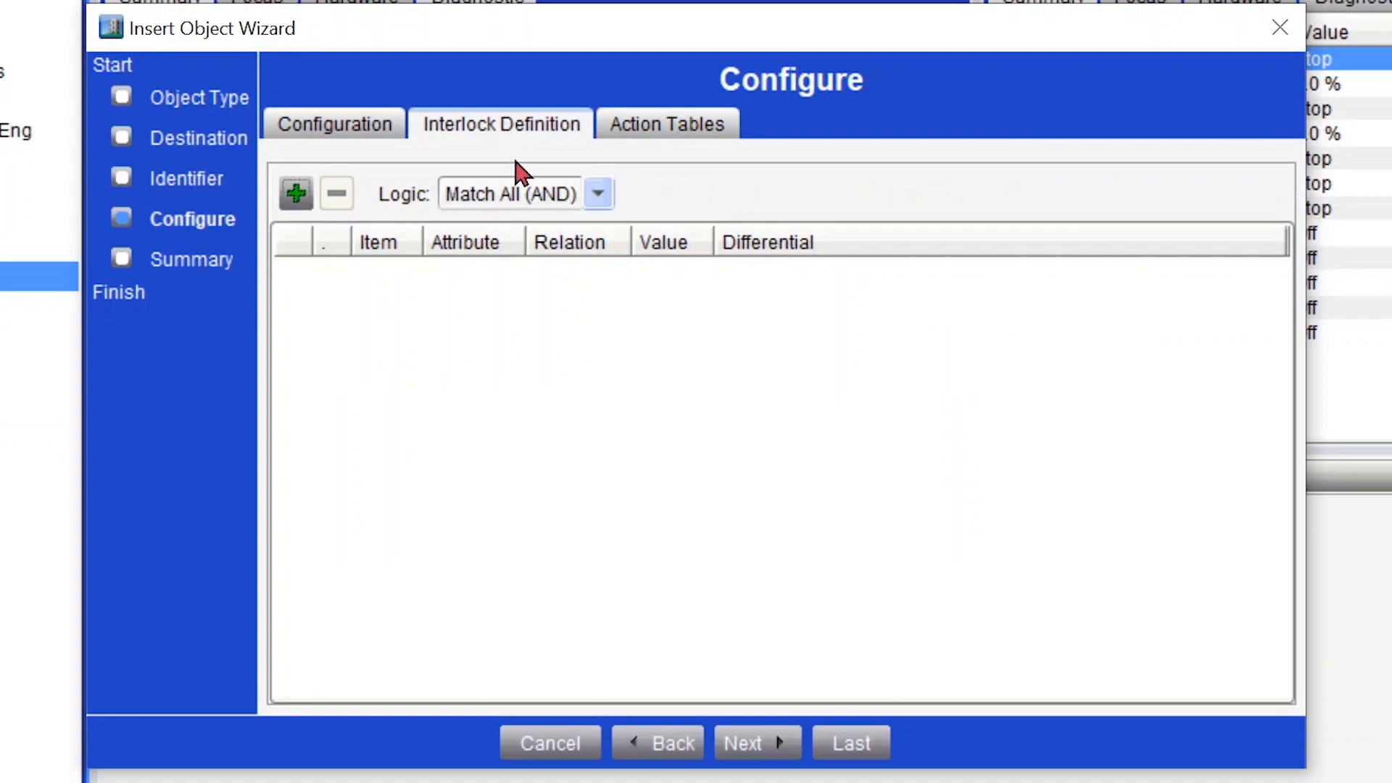
click(296, 192)
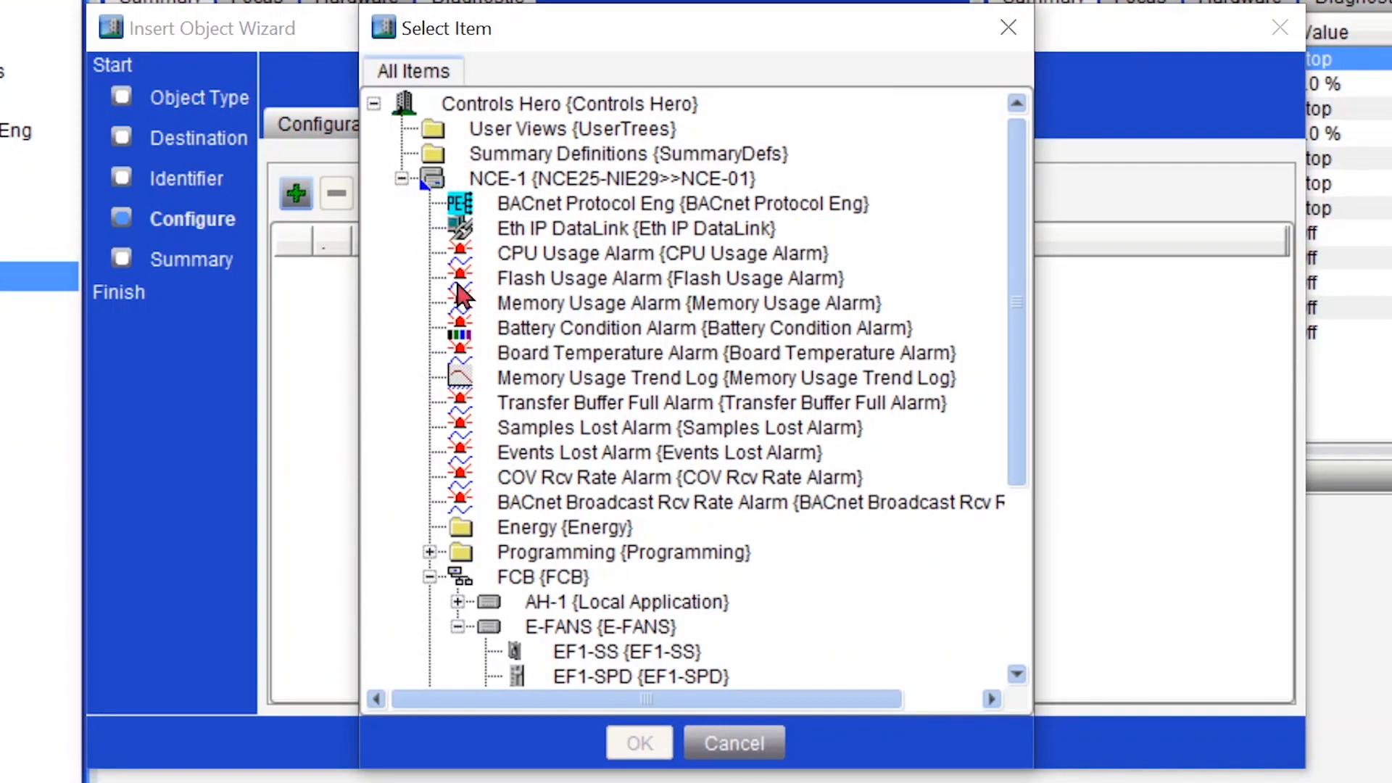
scroll(464, 293, down, 4)
click(460, 351)
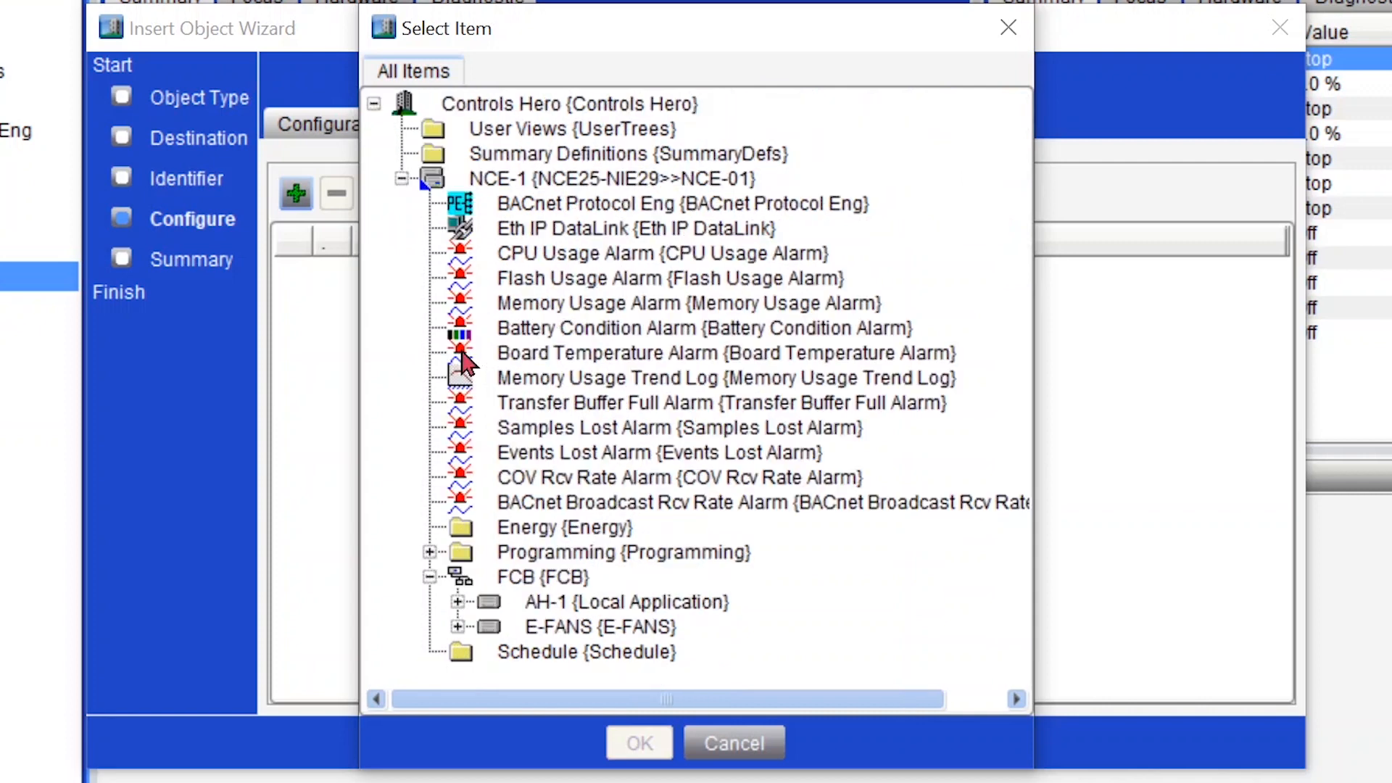
click(482, 602)
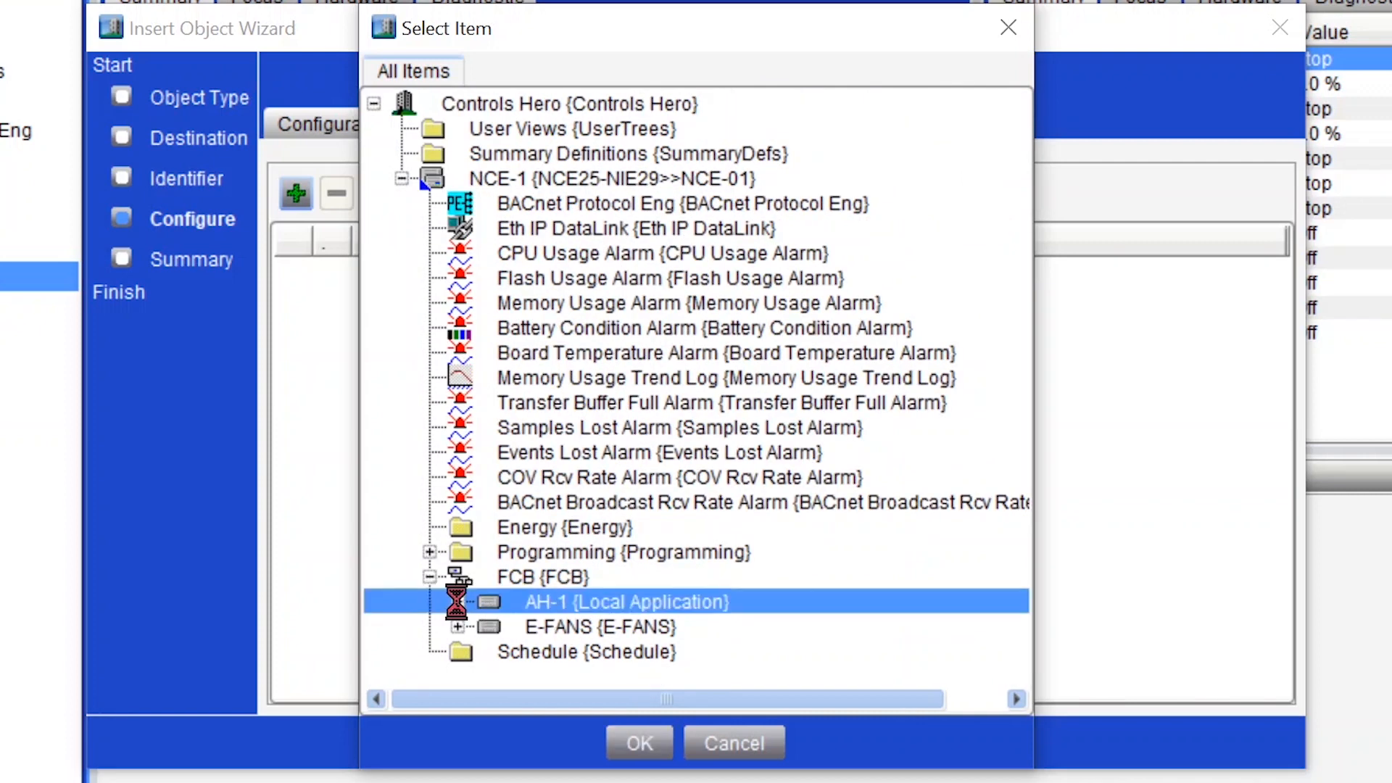
click(458, 601)
click(628, 330)
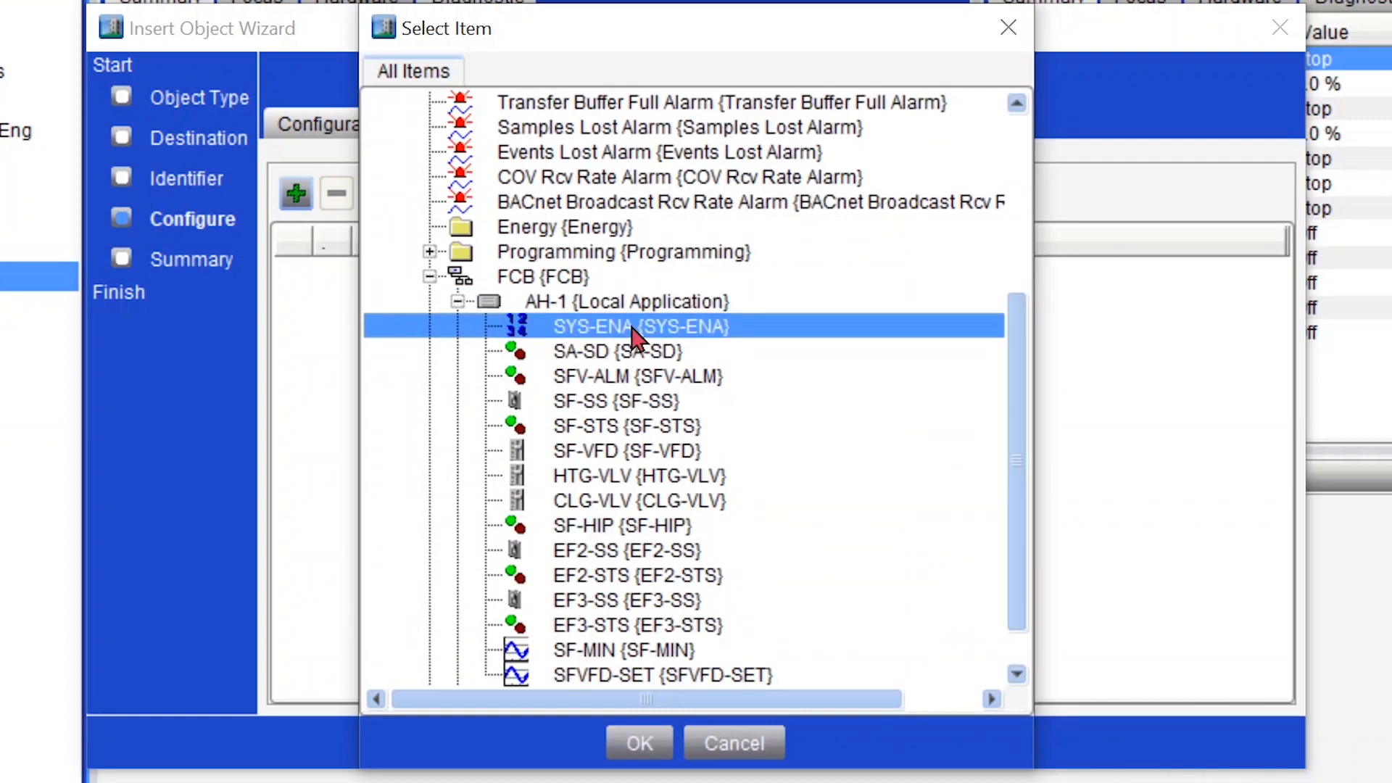
click(640, 744)
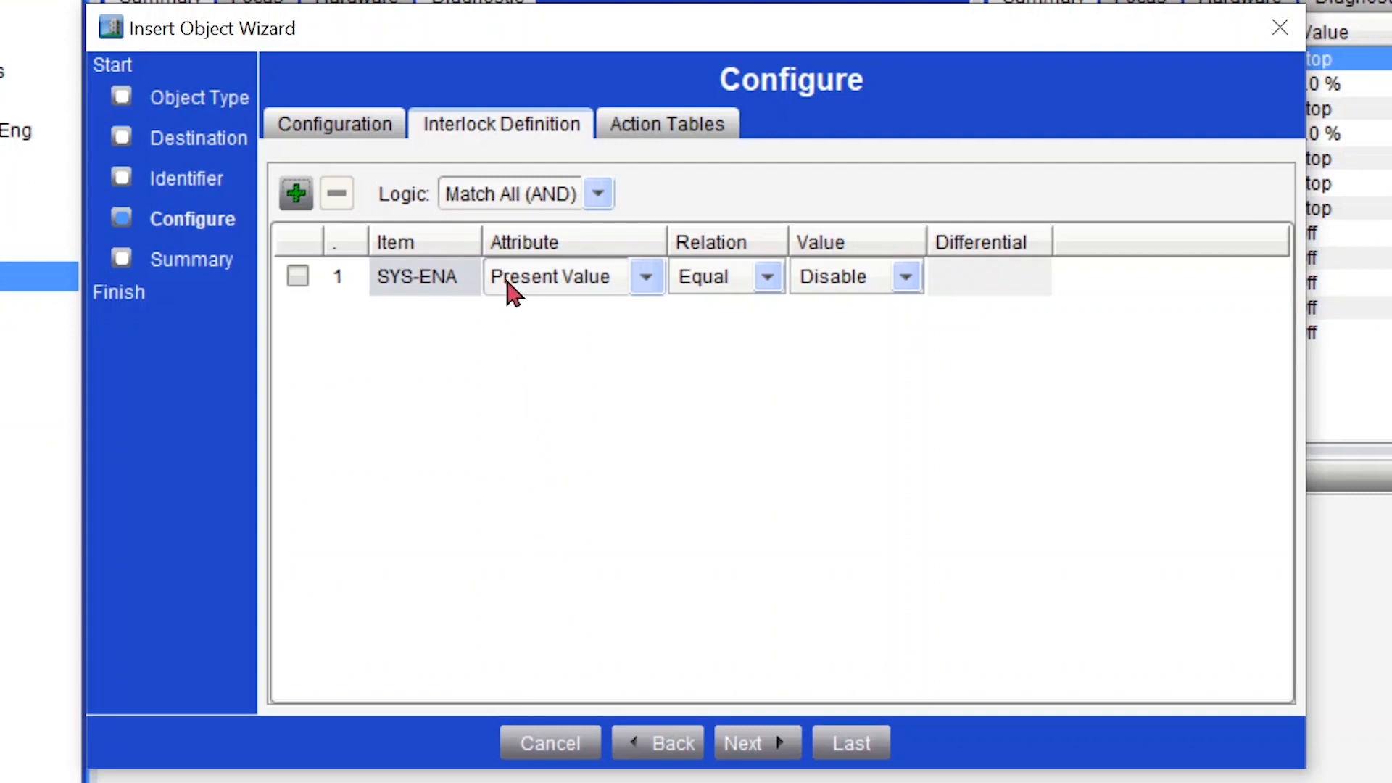
Keep Present Value as the SYS-ENA condition's attribute and set its comparison value to Enable.
click(597, 285)
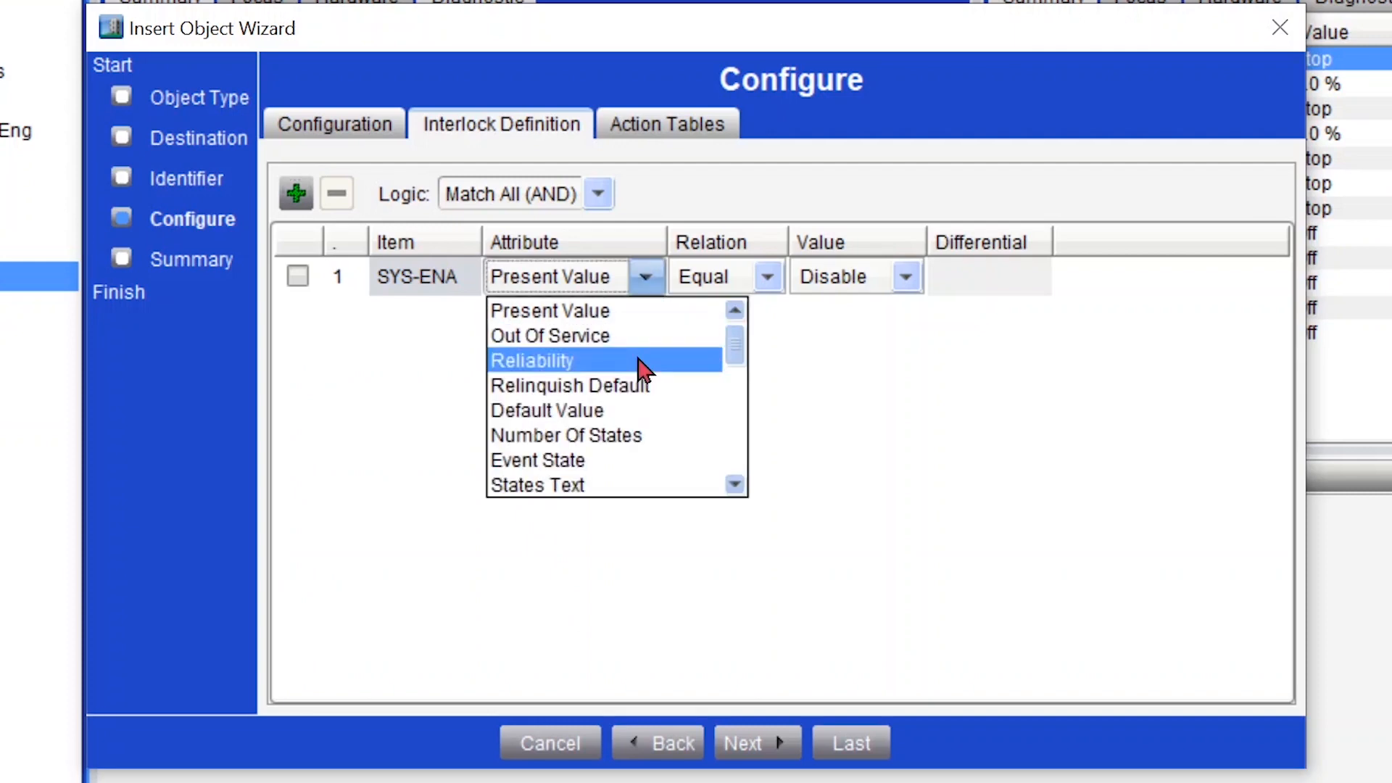
scroll(741, 362, down, 1)
scroll(741, 358, up, 1)
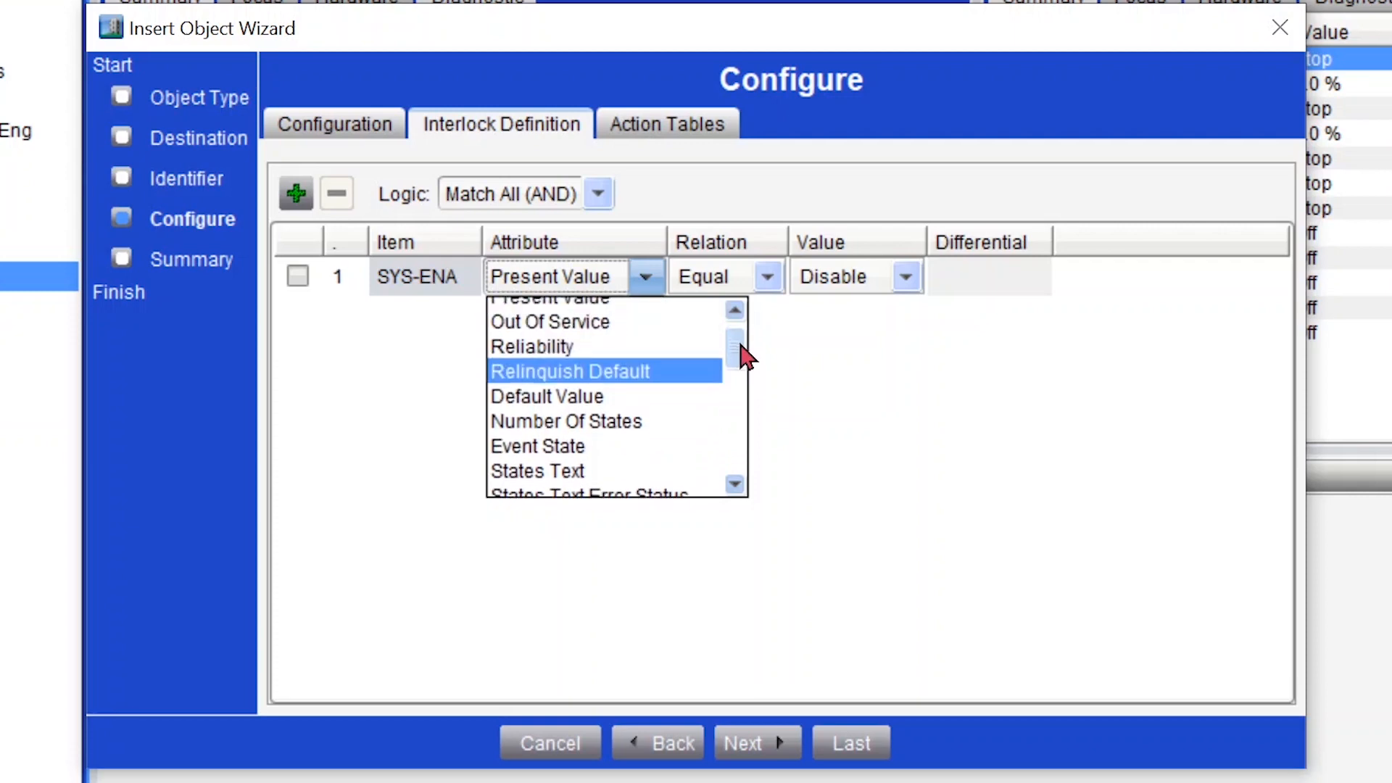
click(408, 378)
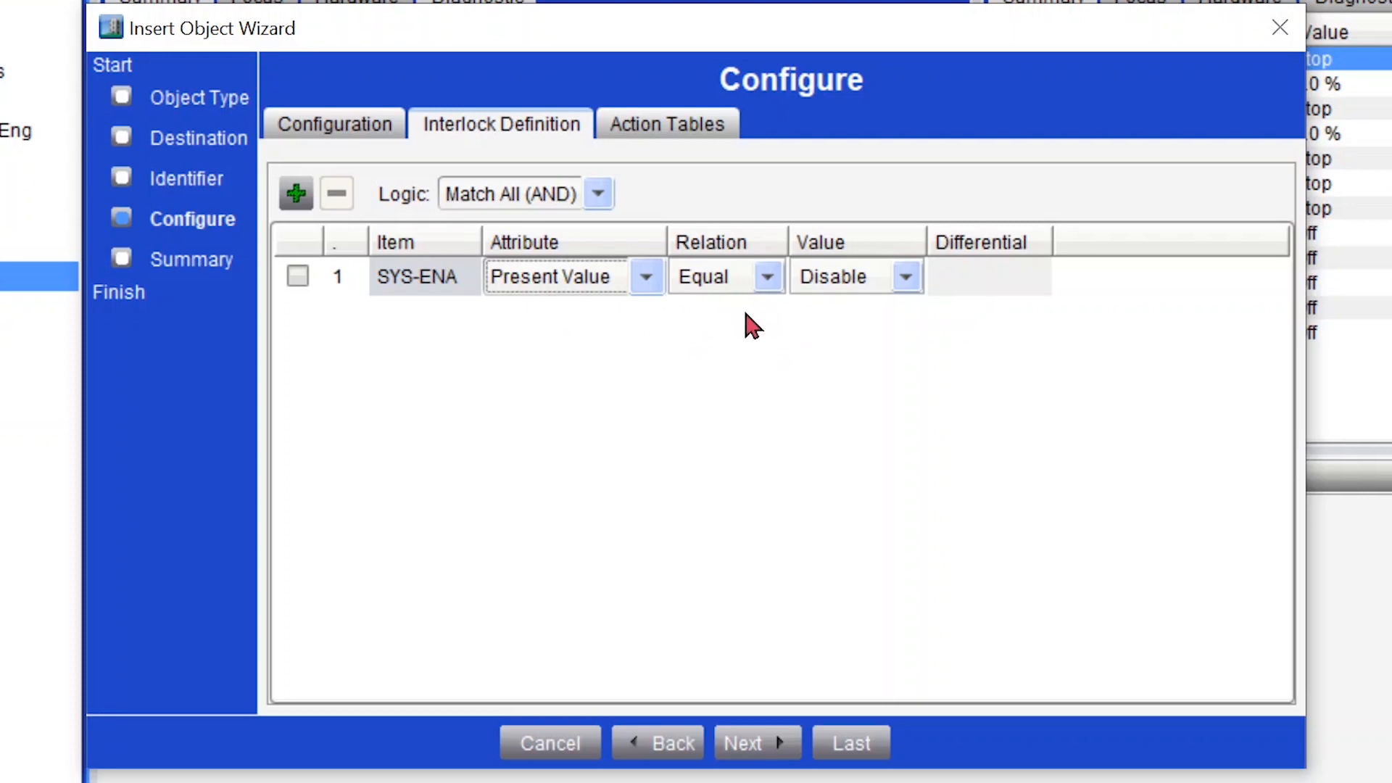
click(908, 277)
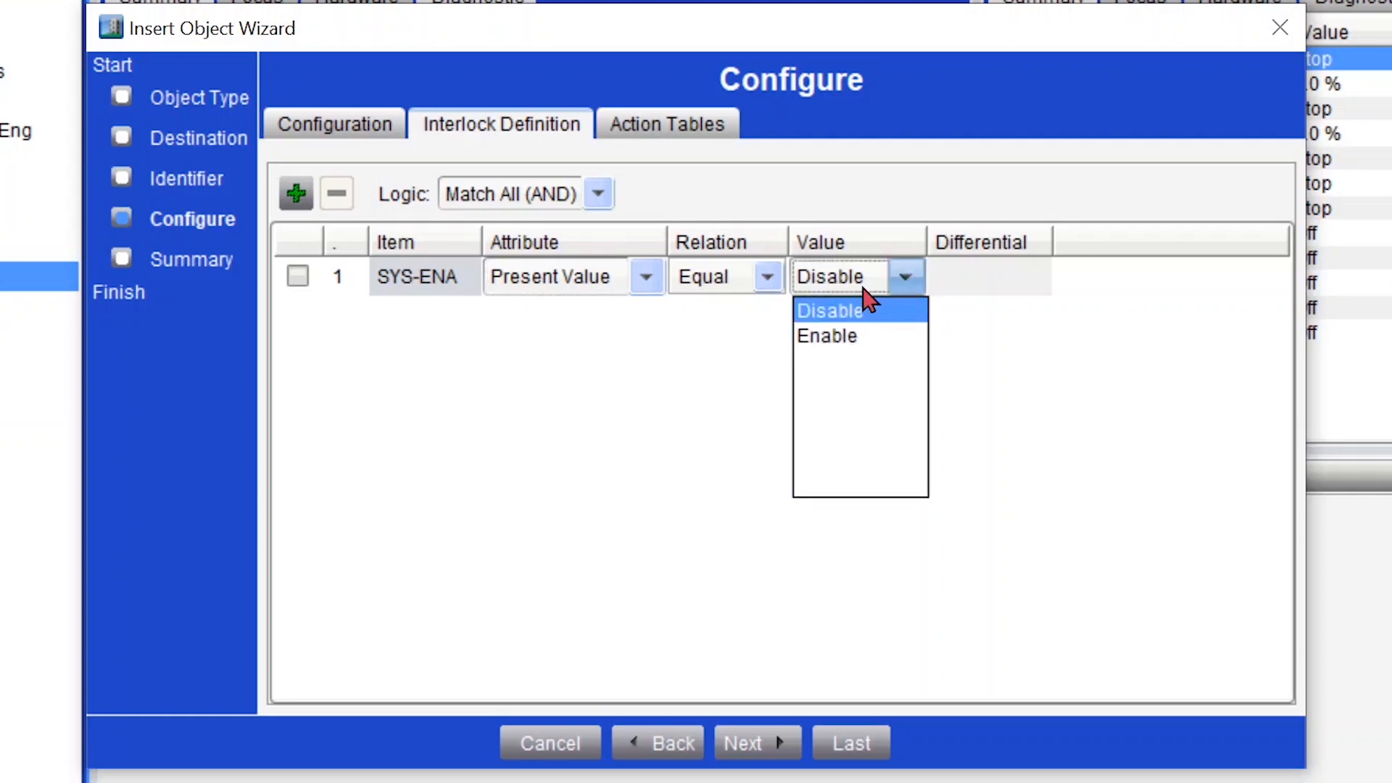
click(878, 335)
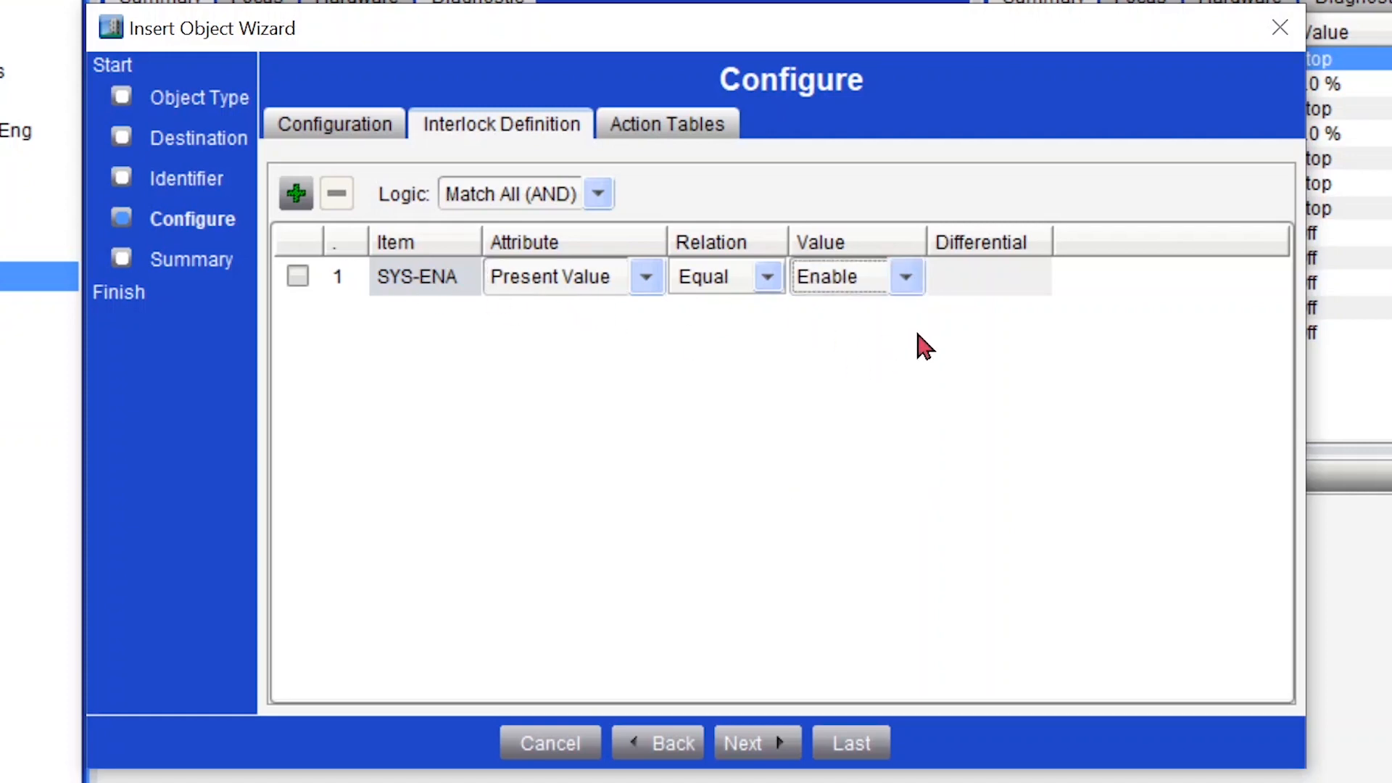
Add the EF1-SS point from E-FANS under FCB to the interlock's action tables.
click(698, 126)
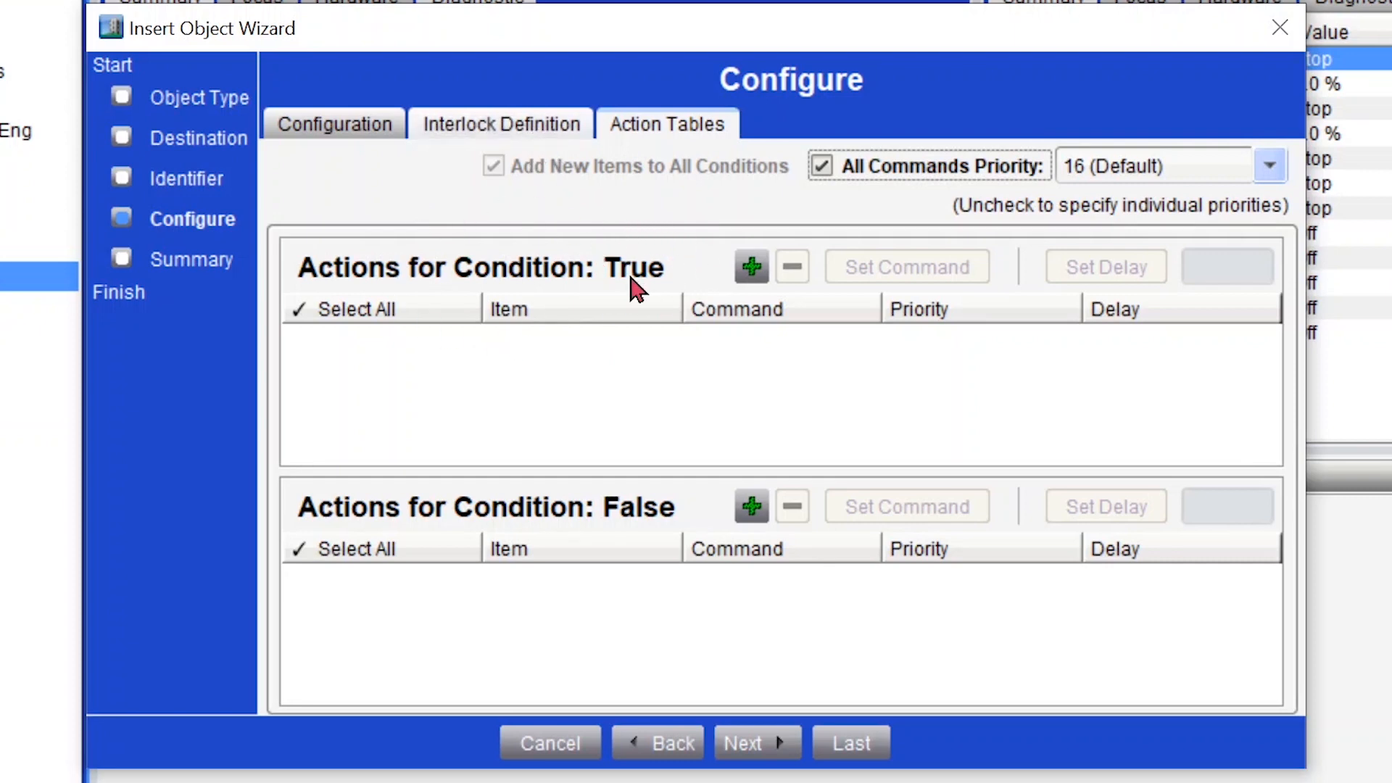
click(550, 135)
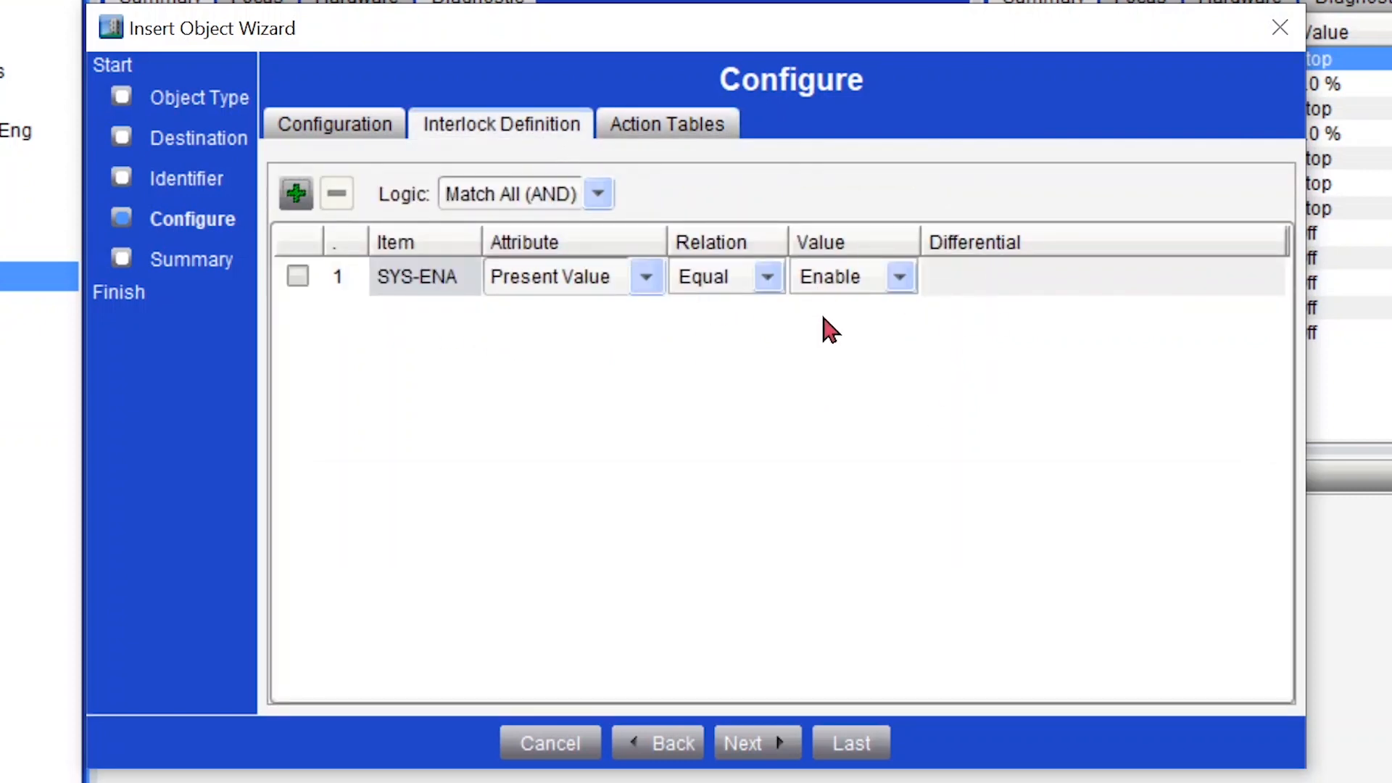
click(682, 125)
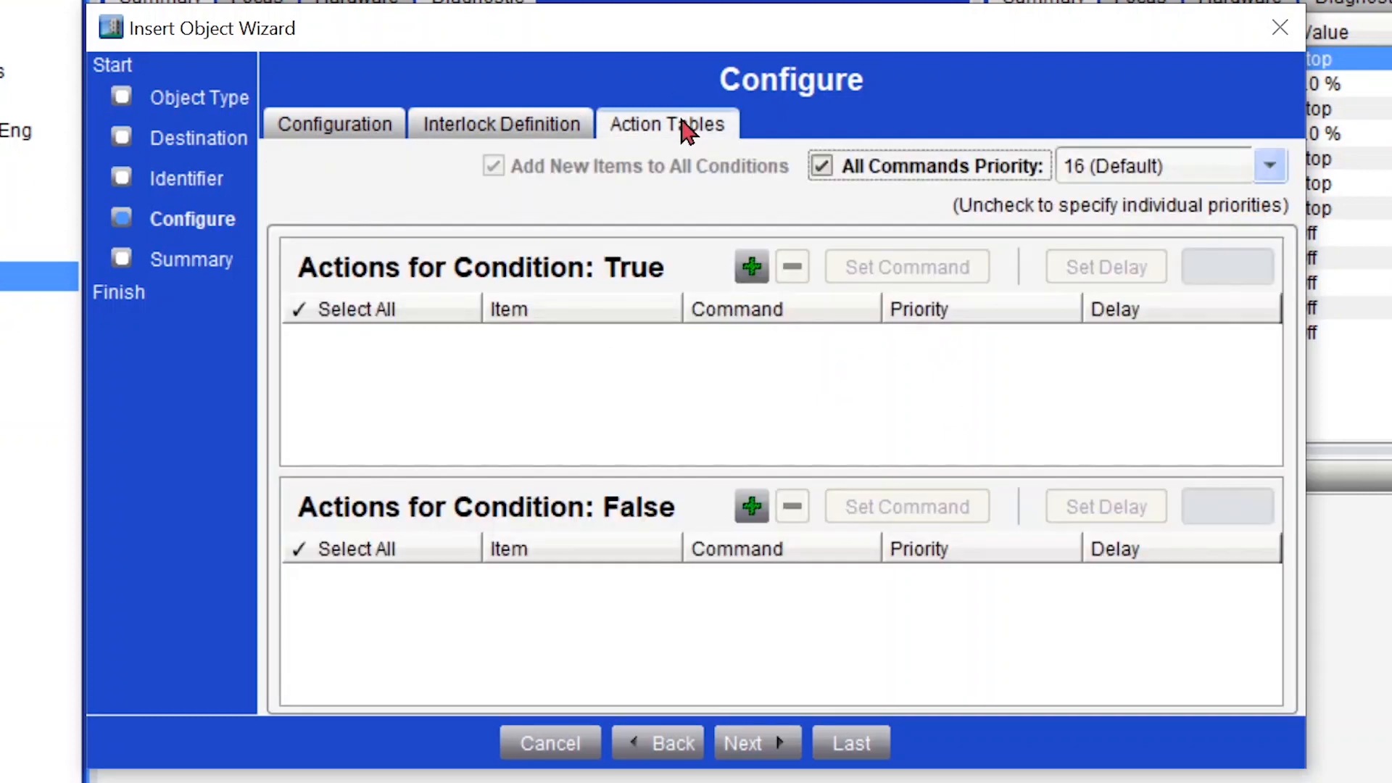
click(762, 274)
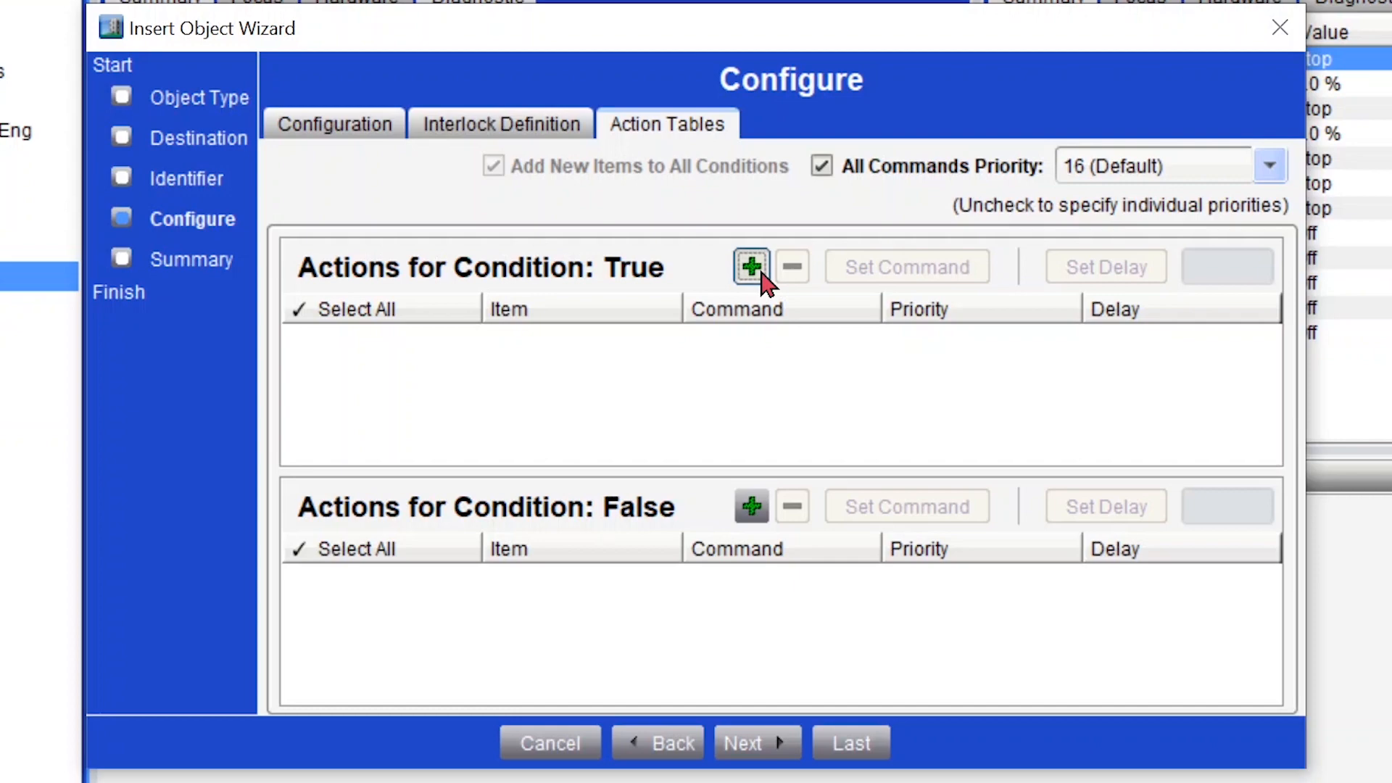
scroll(767, 279, down, 4)
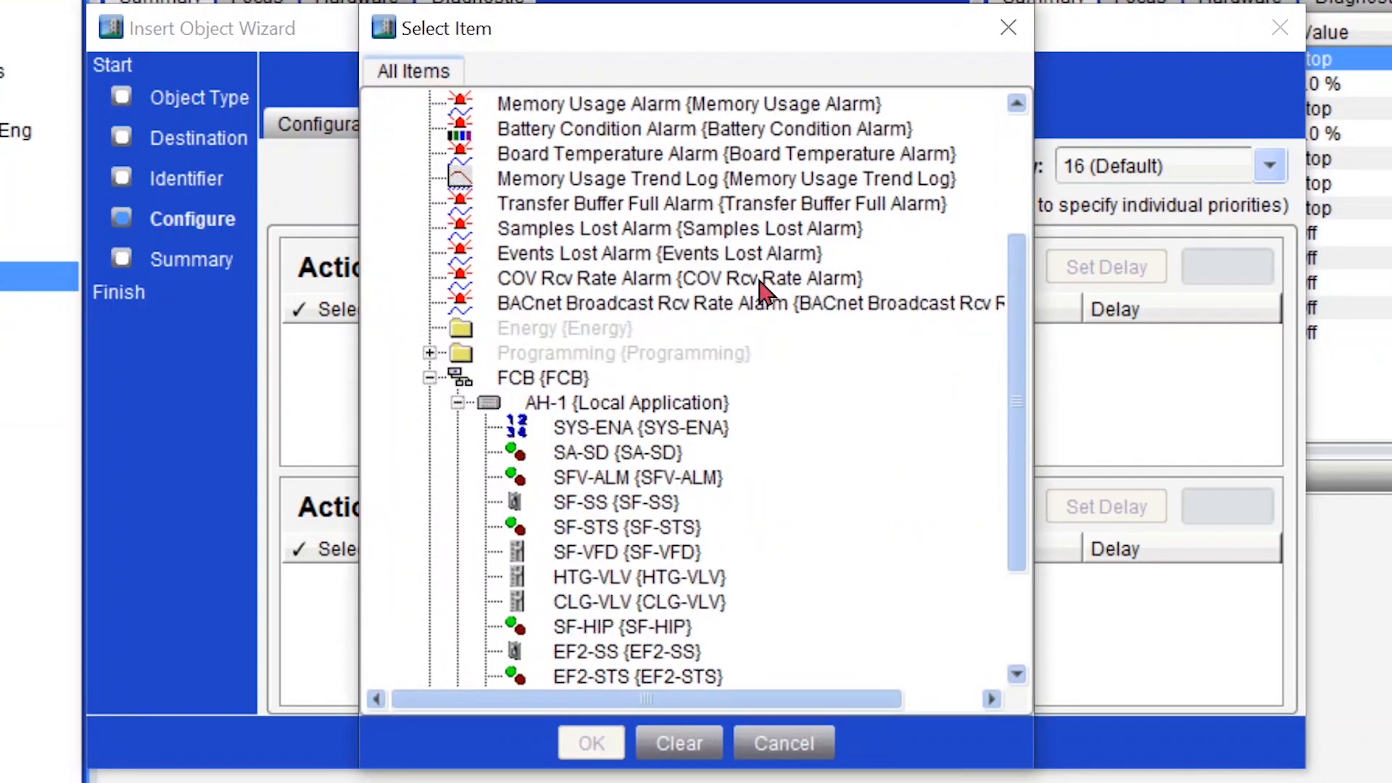
click(458, 303)
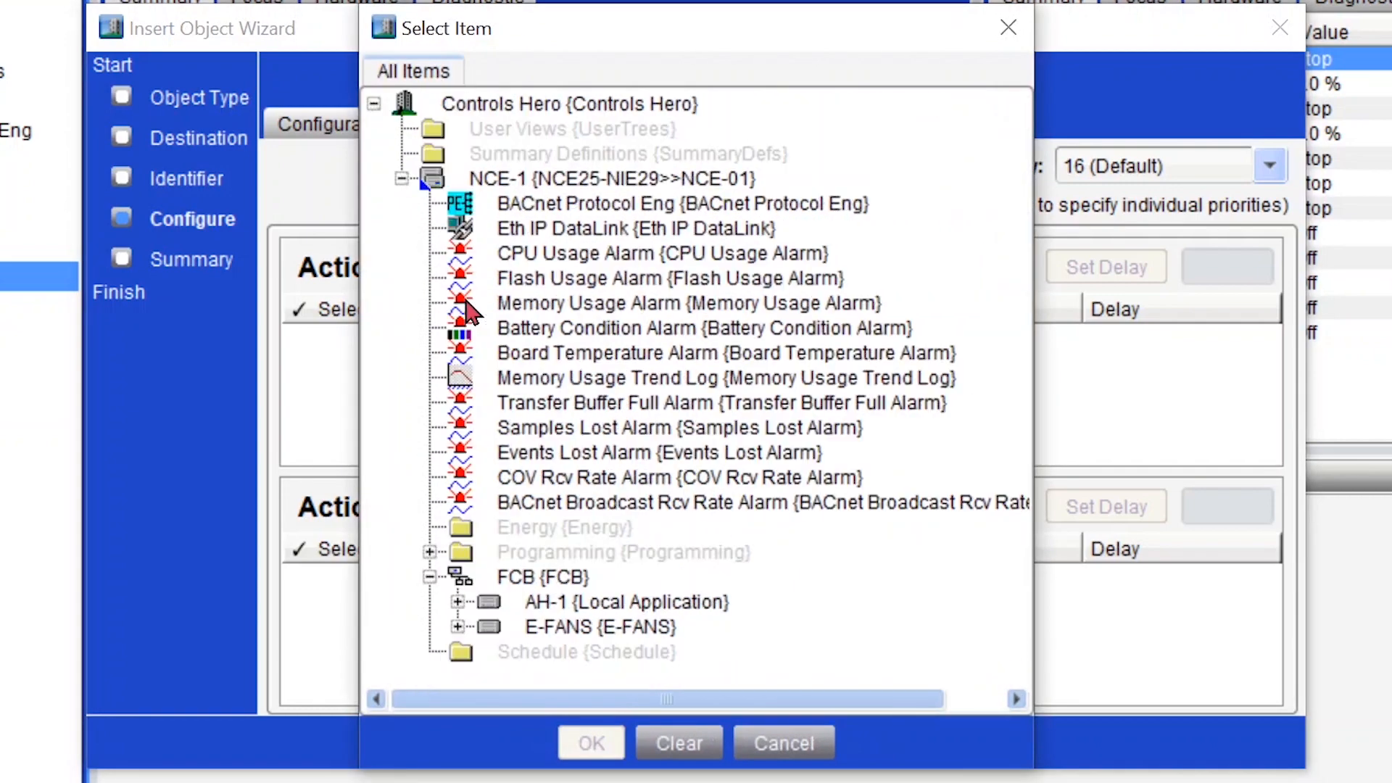
click(459, 626)
click(601, 404)
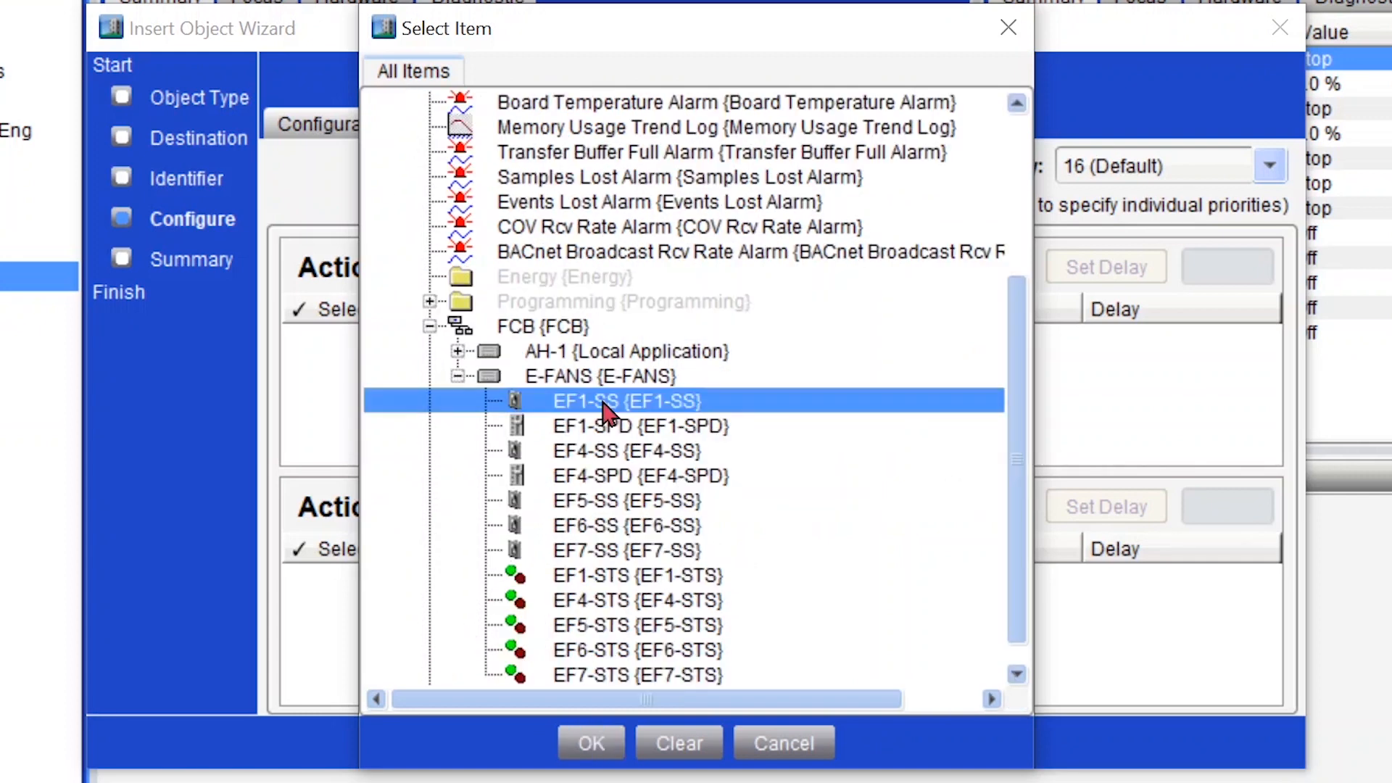
click(599, 746)
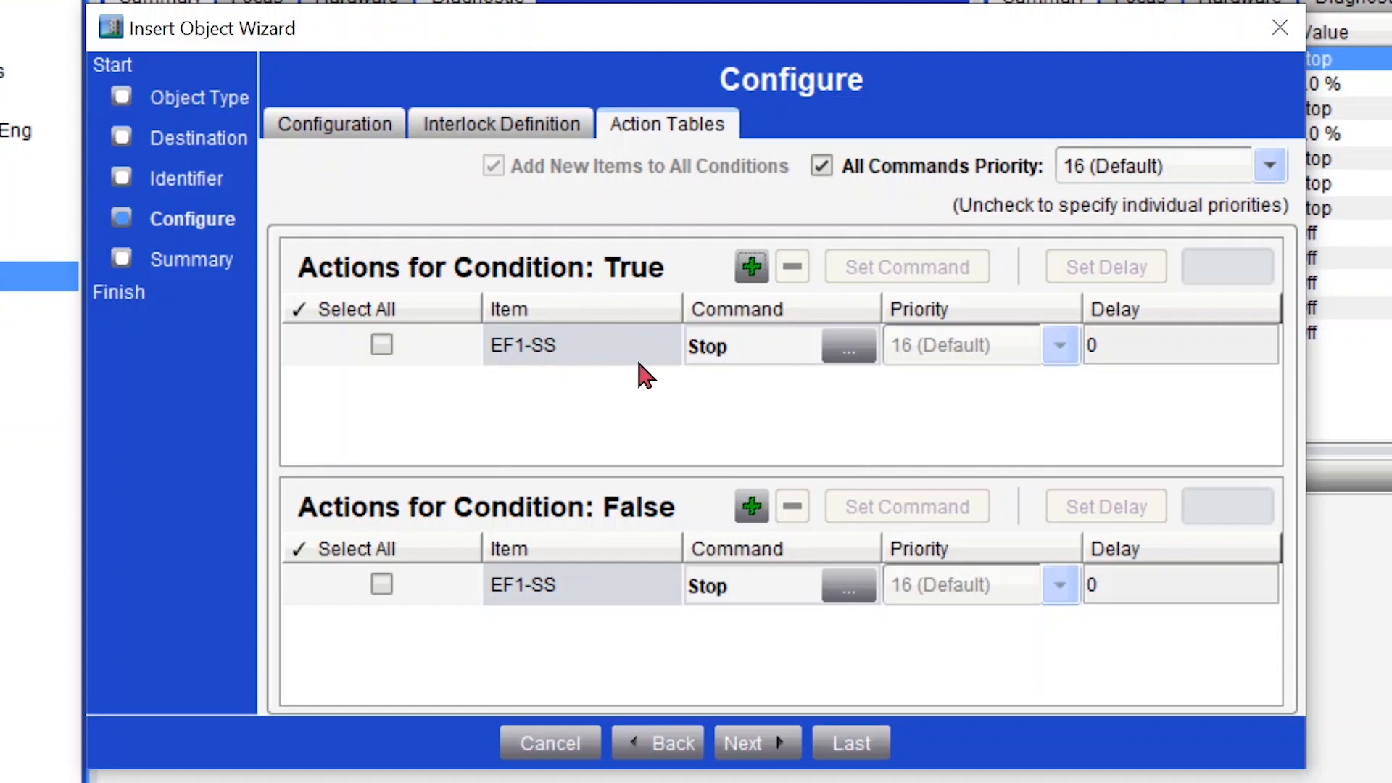
Set the EF1-SS action for the True condition to the Start command with a delay of 10.
click(846, 350)
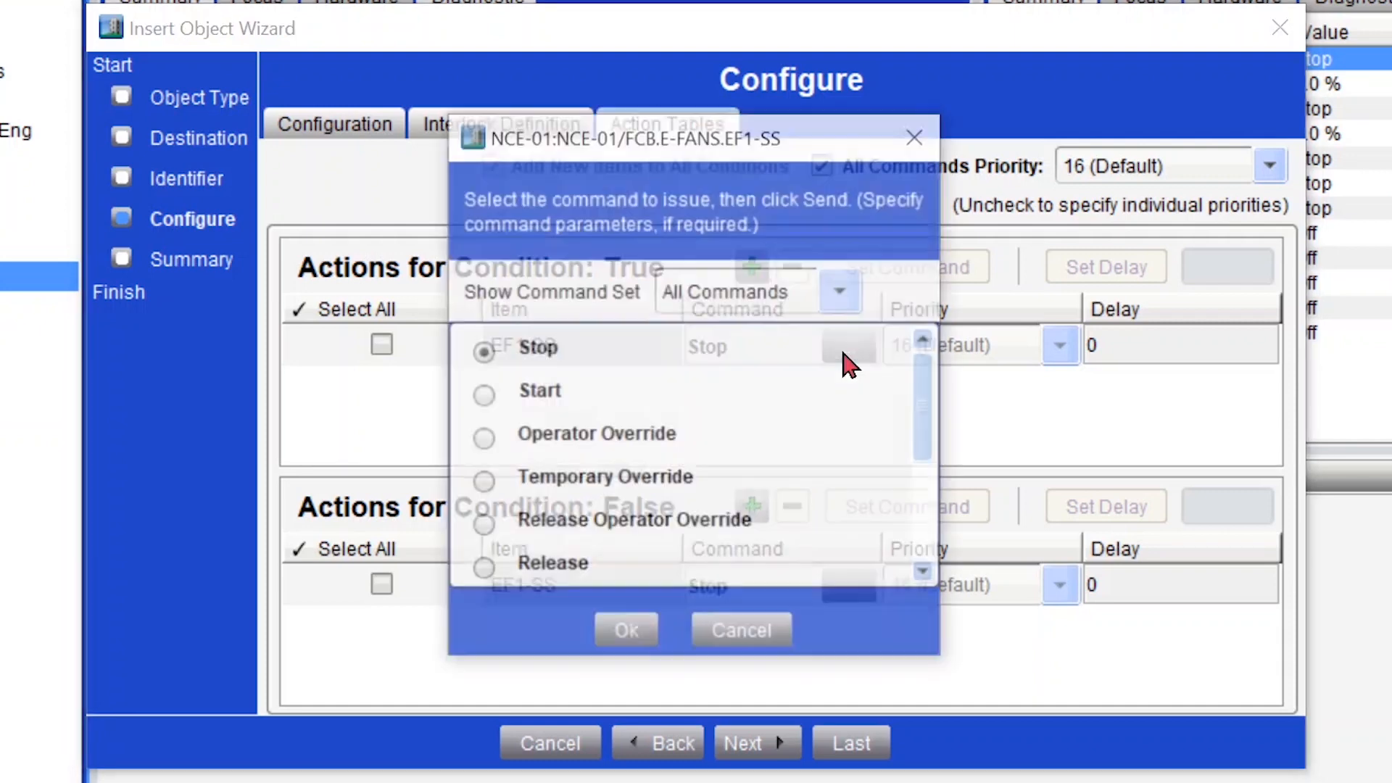
click(533, 390)
click(627, 636)
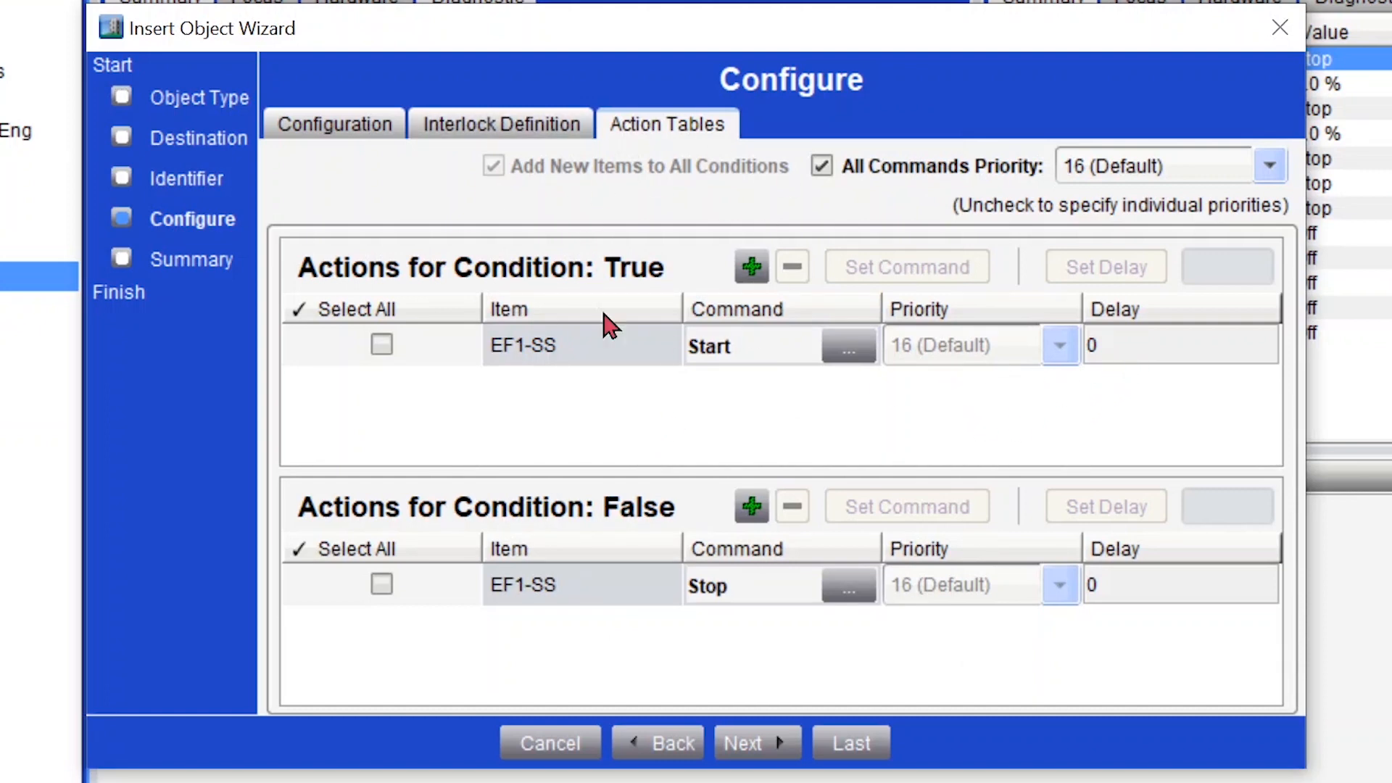
click(1146, 345)
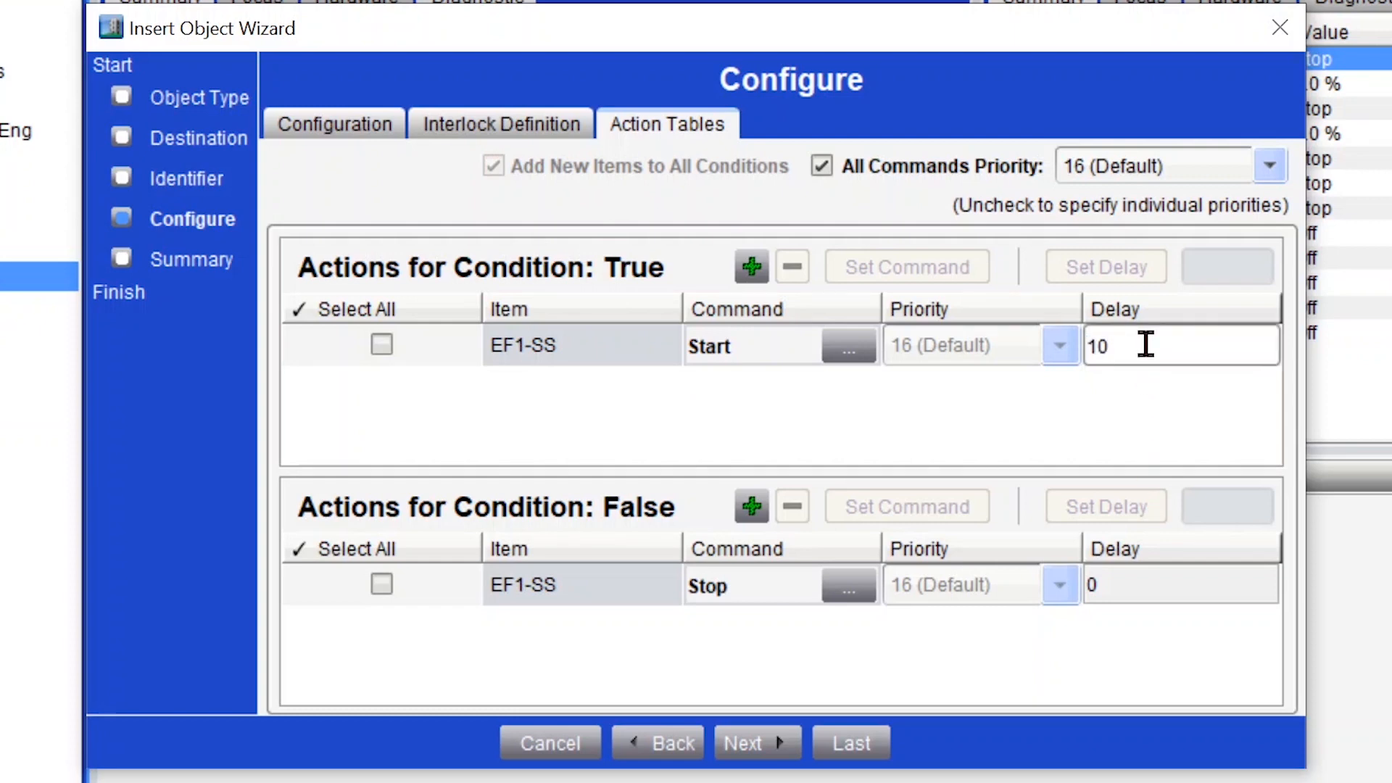
click(1153, 424)
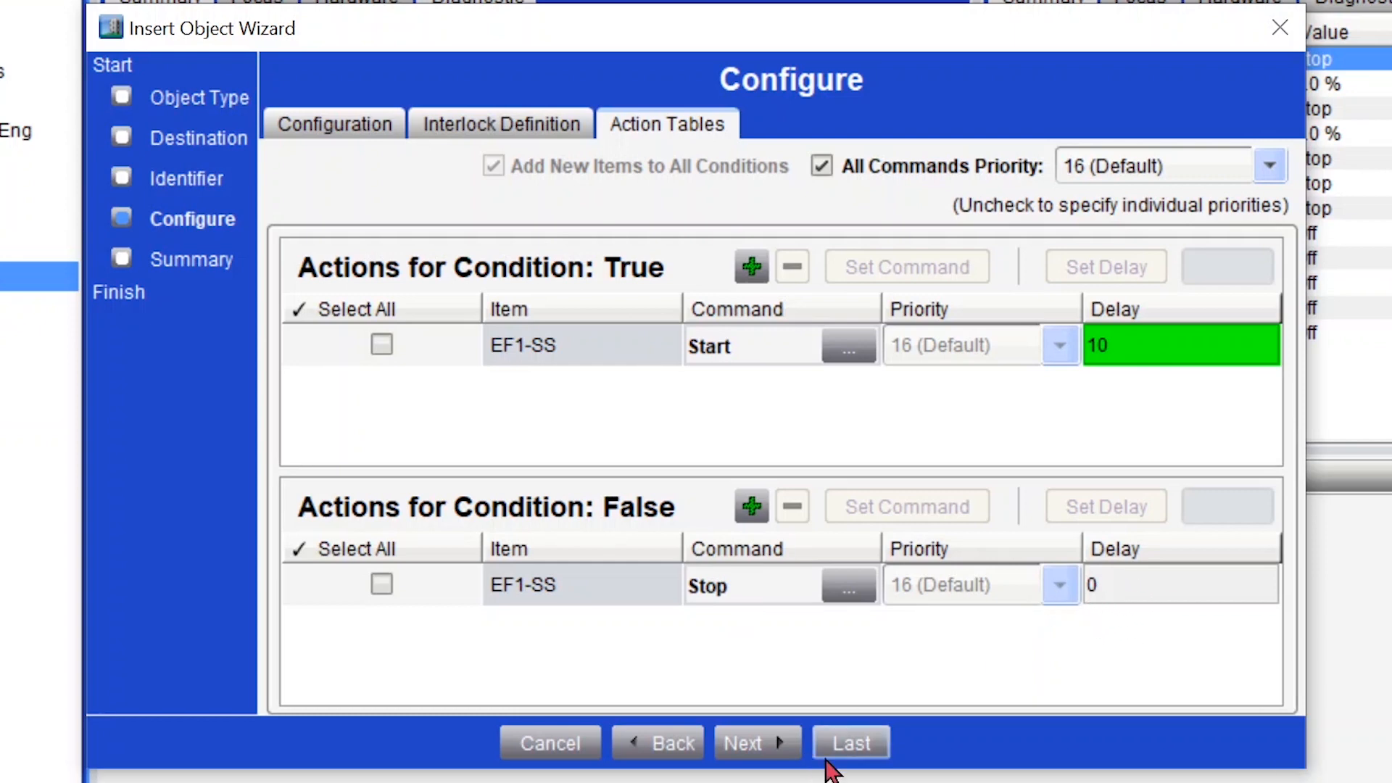
Finish creating the EF-INLK interlock and display the Exhaust Fans folder in the empty panel.
click(830, 758)
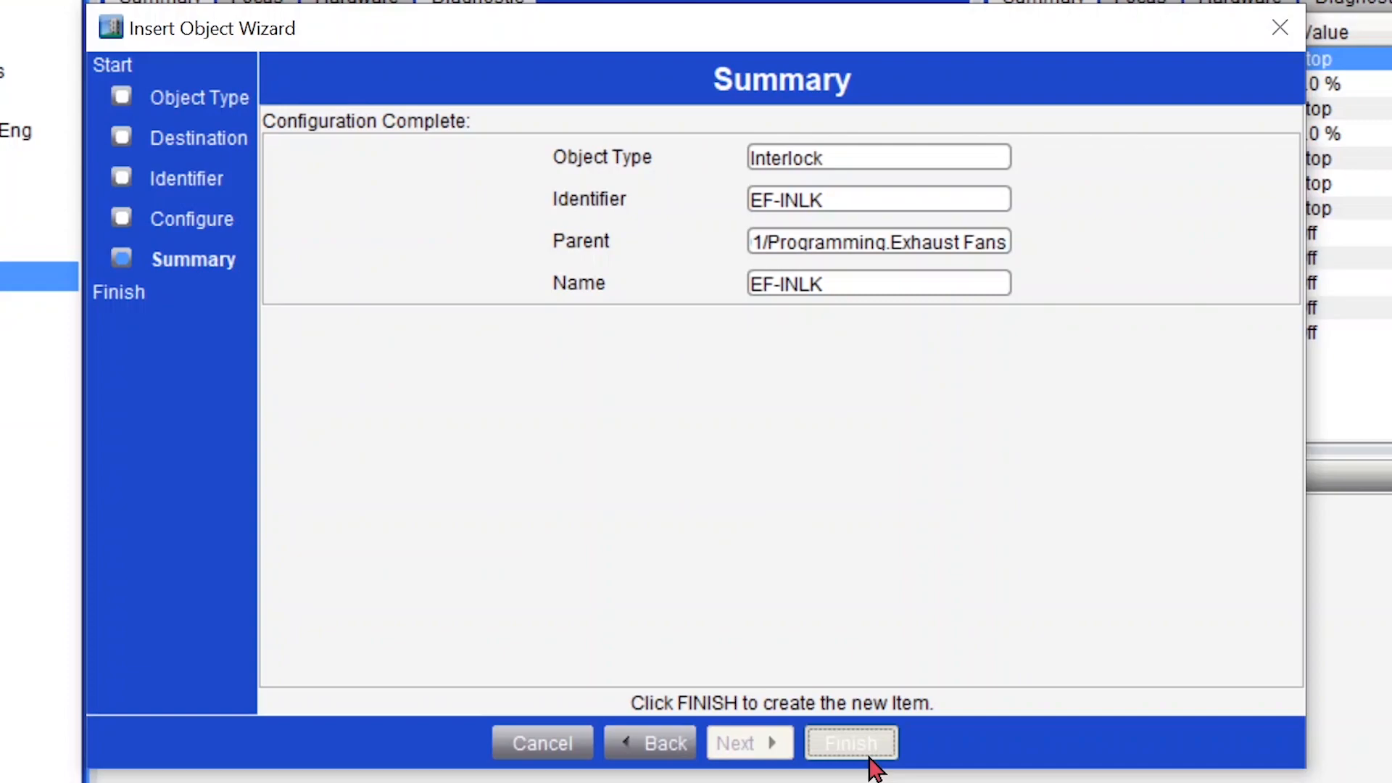
click(870, 756)
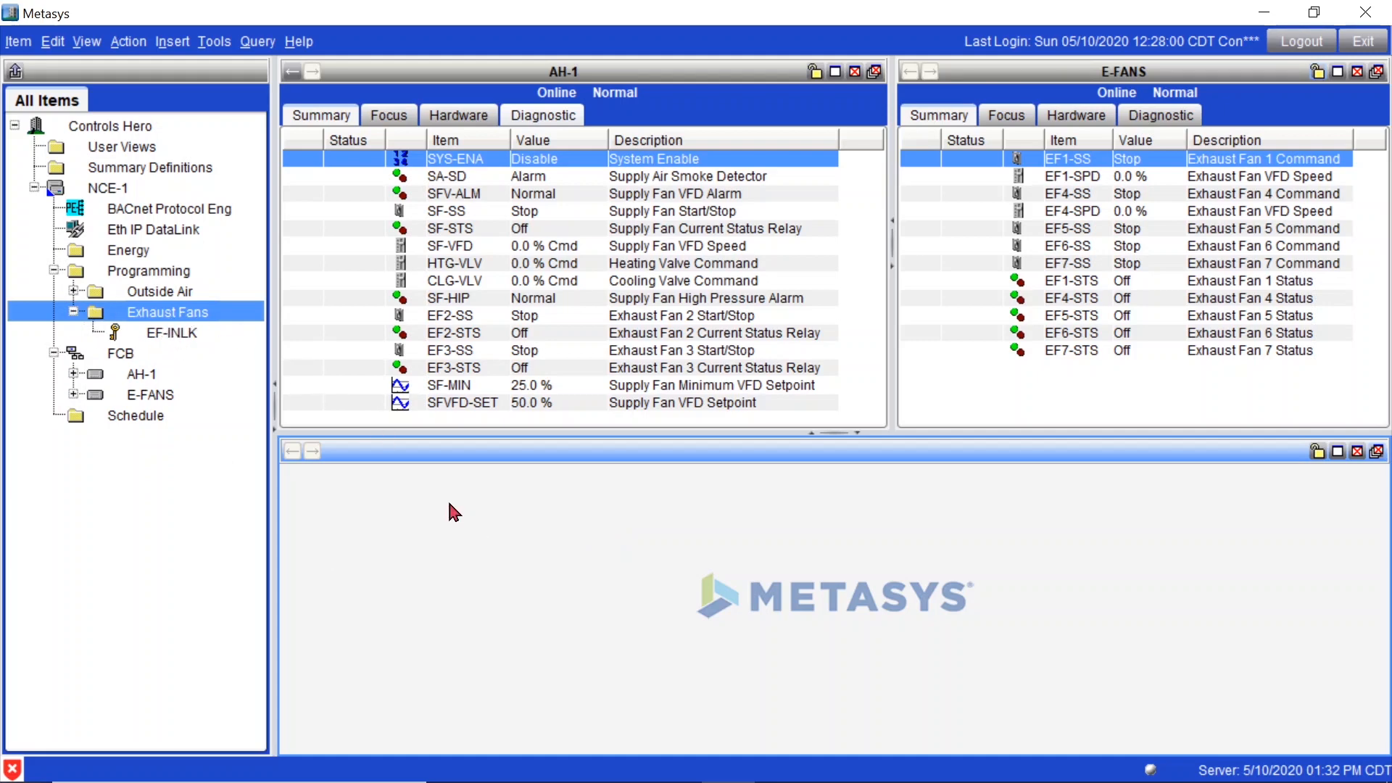
click(538, 528)
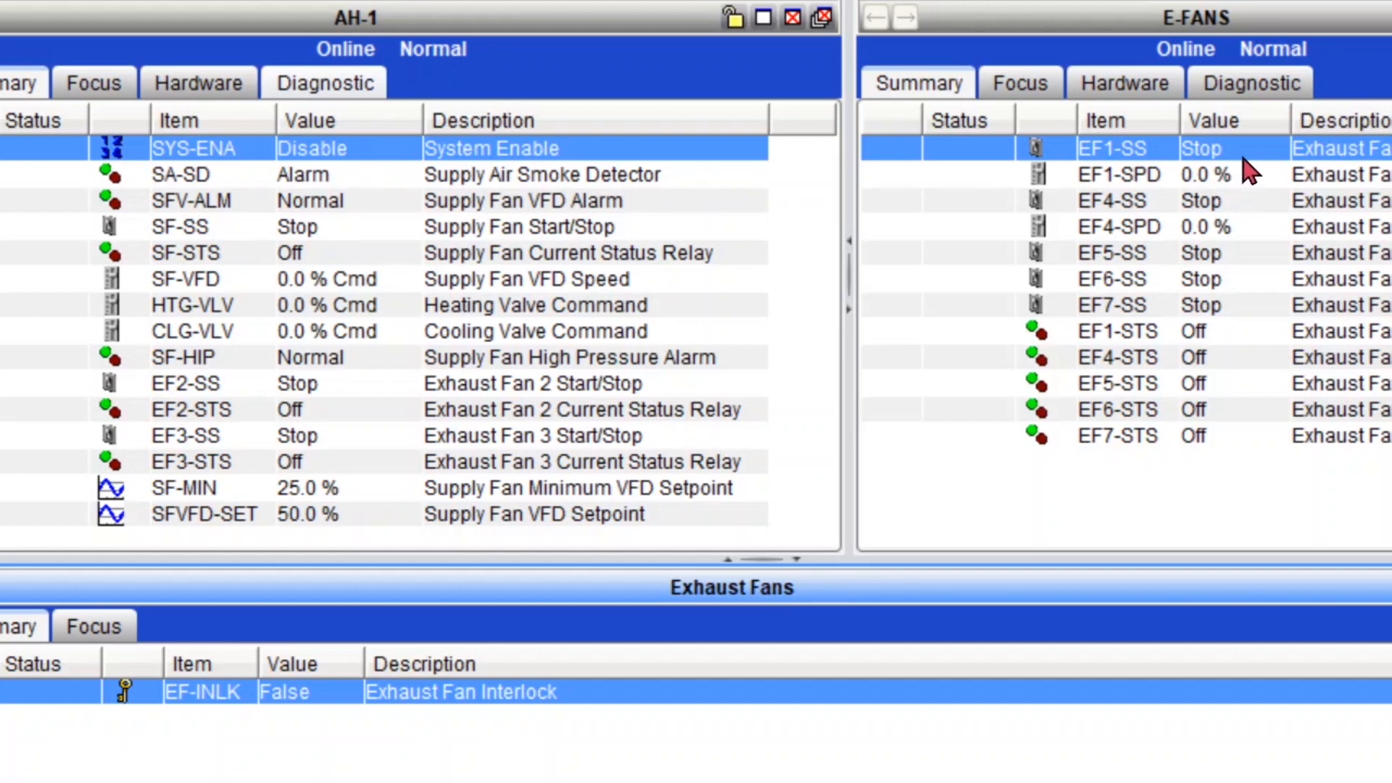
Command the AH-1 SYS-ENA point's state to Enable to test the interlock's True action.
right_click(382, 150)
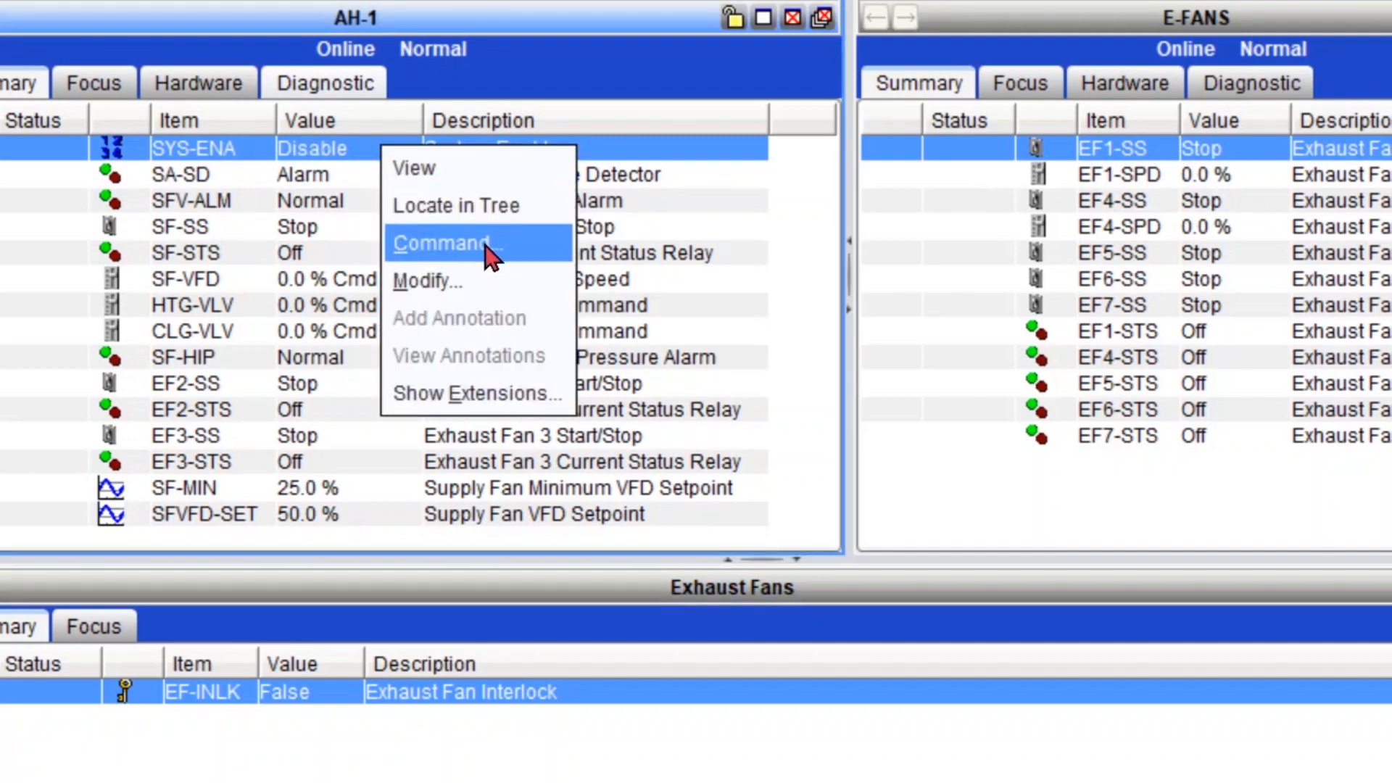
click(488, 247)
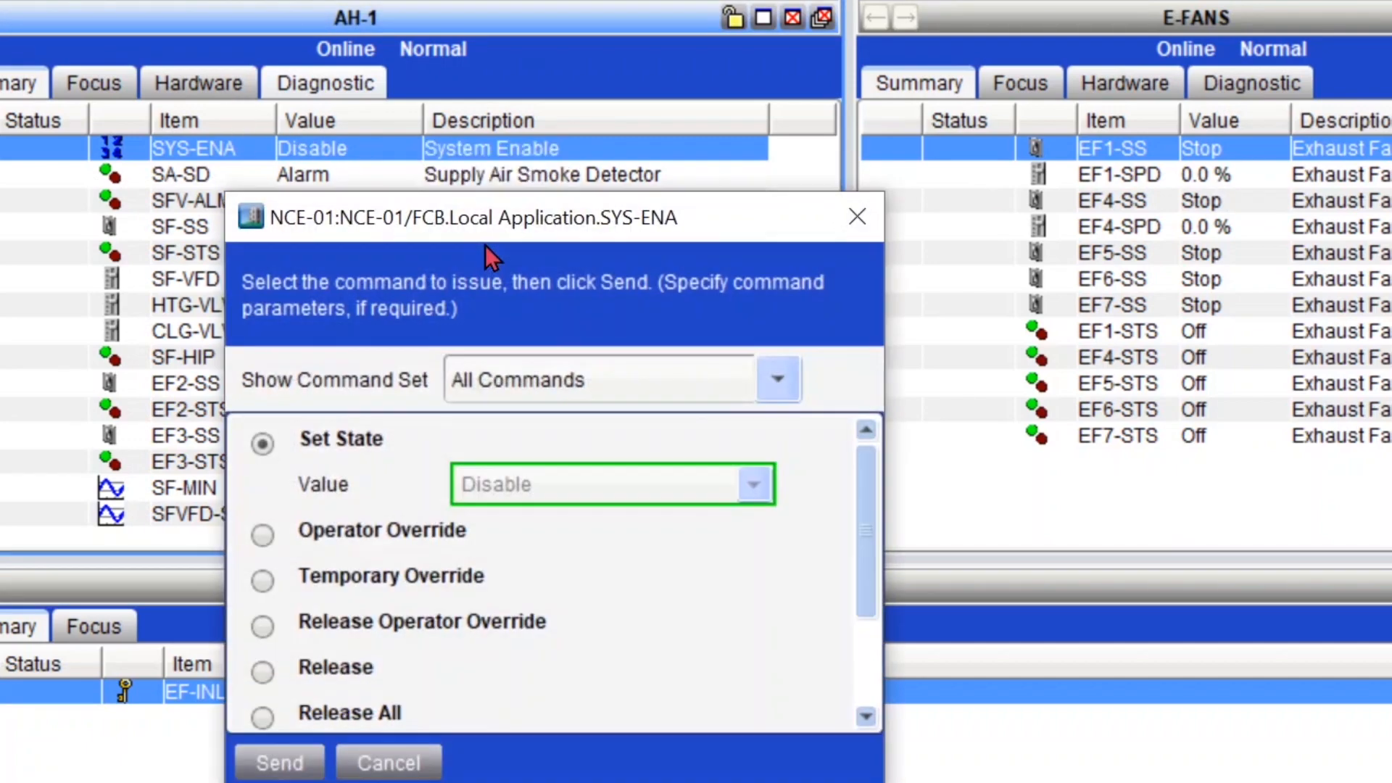
click(548, 494)
click(557, 546)
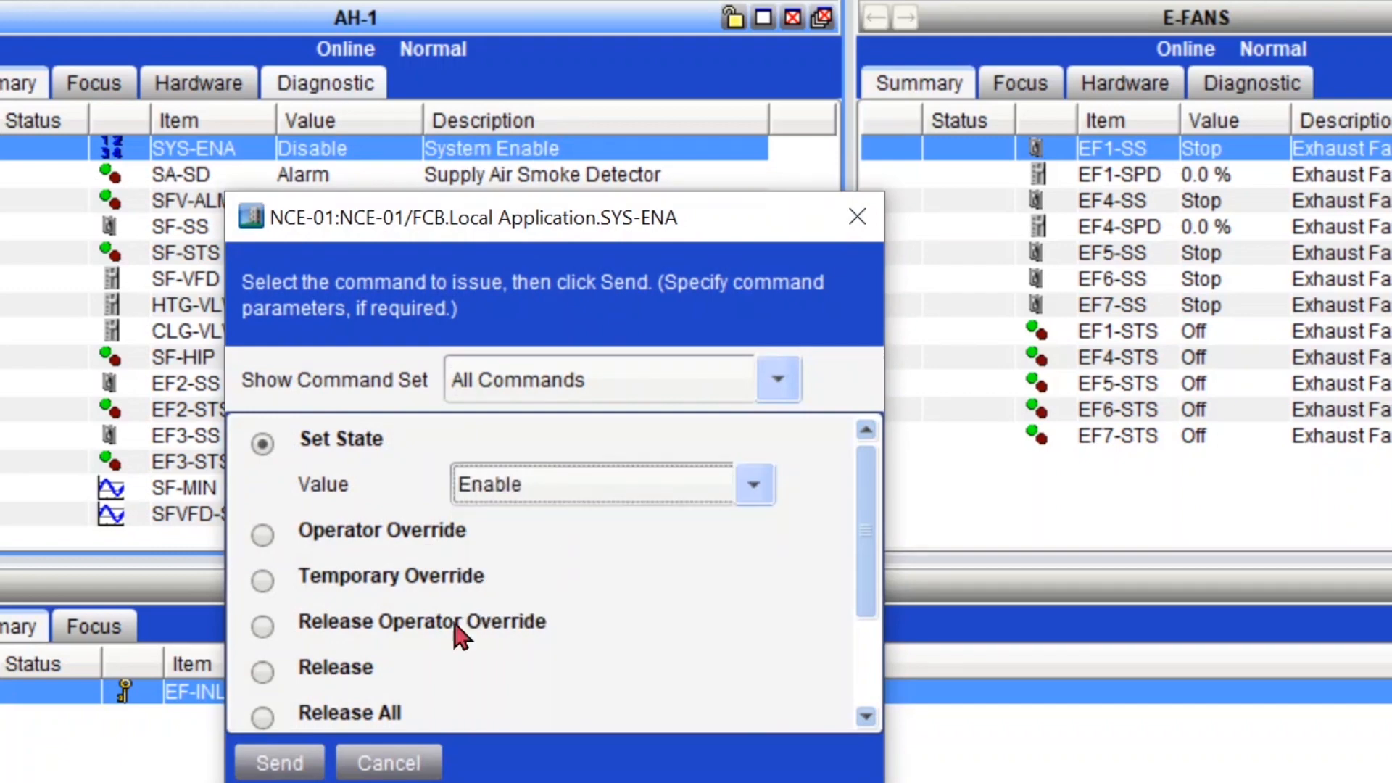
click(293, 774)
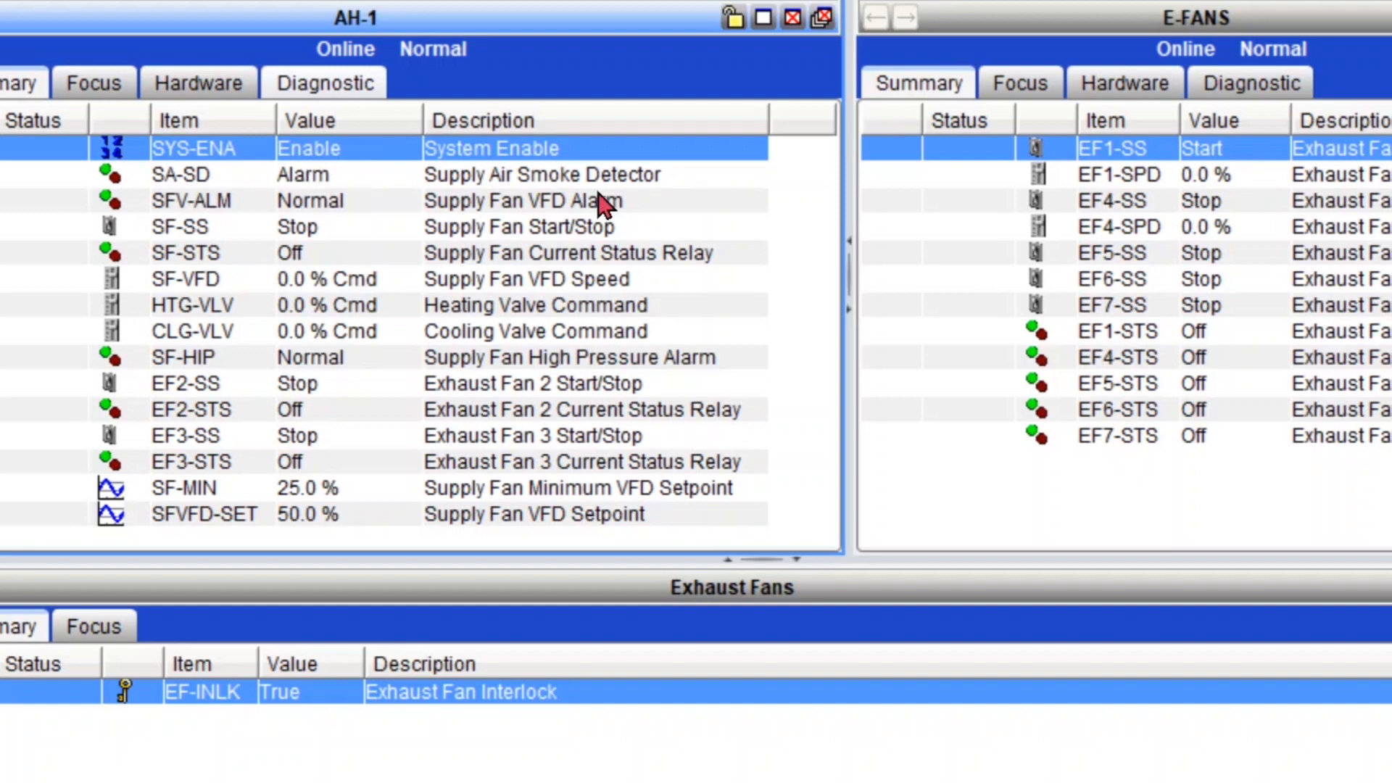
Command the AH-1 SYS-ENA point's state to Disable to test the interlock's False action.
right_click(300, 149)
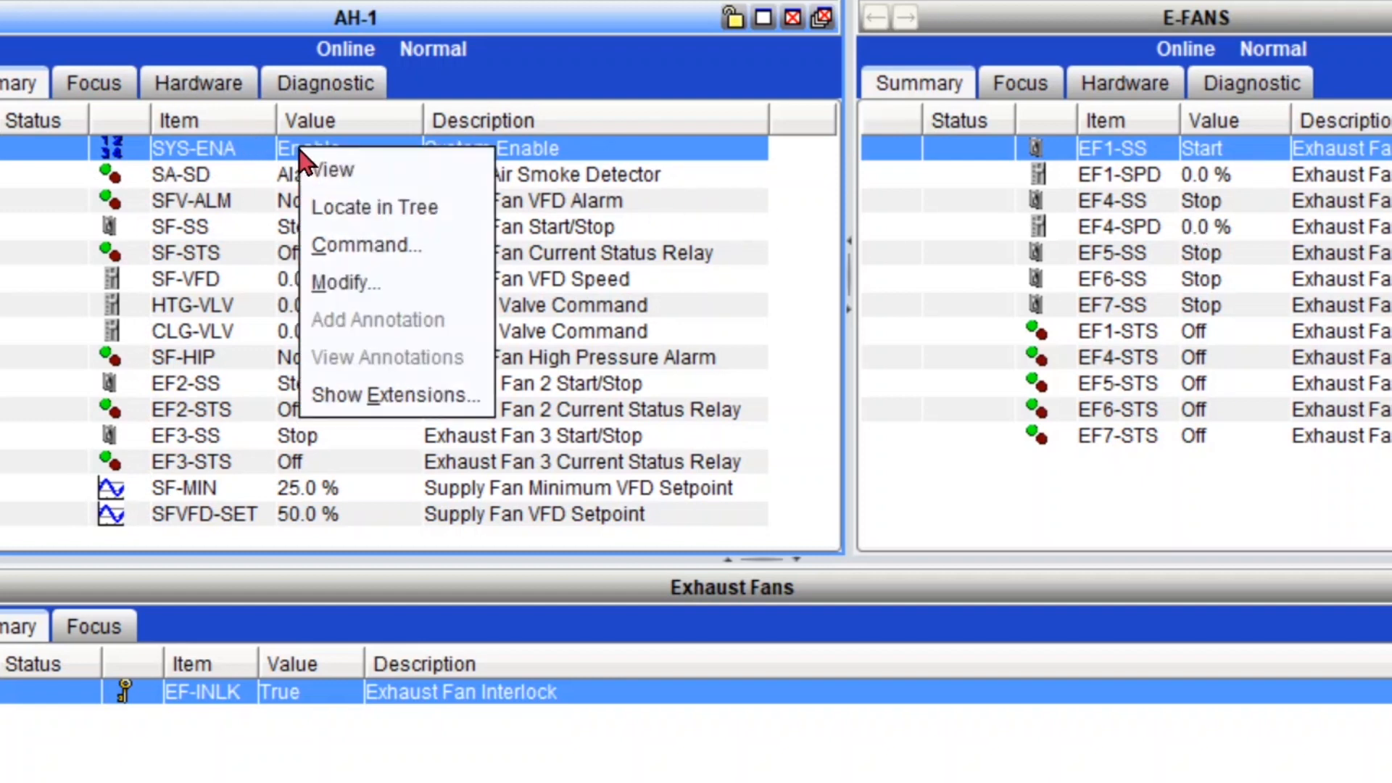
click(400, 256)
click(562, 493)
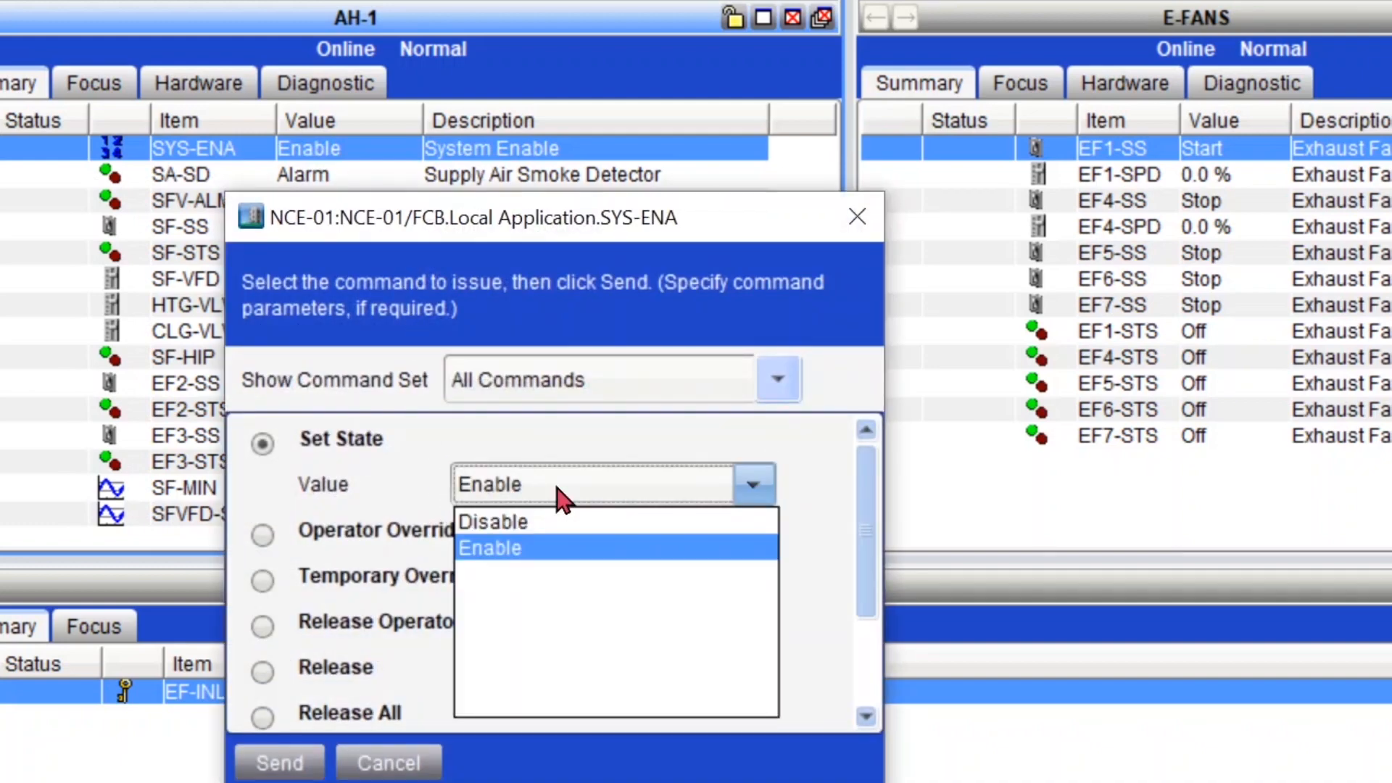
click(573, 533)
drag(588, 233, 617, 103)
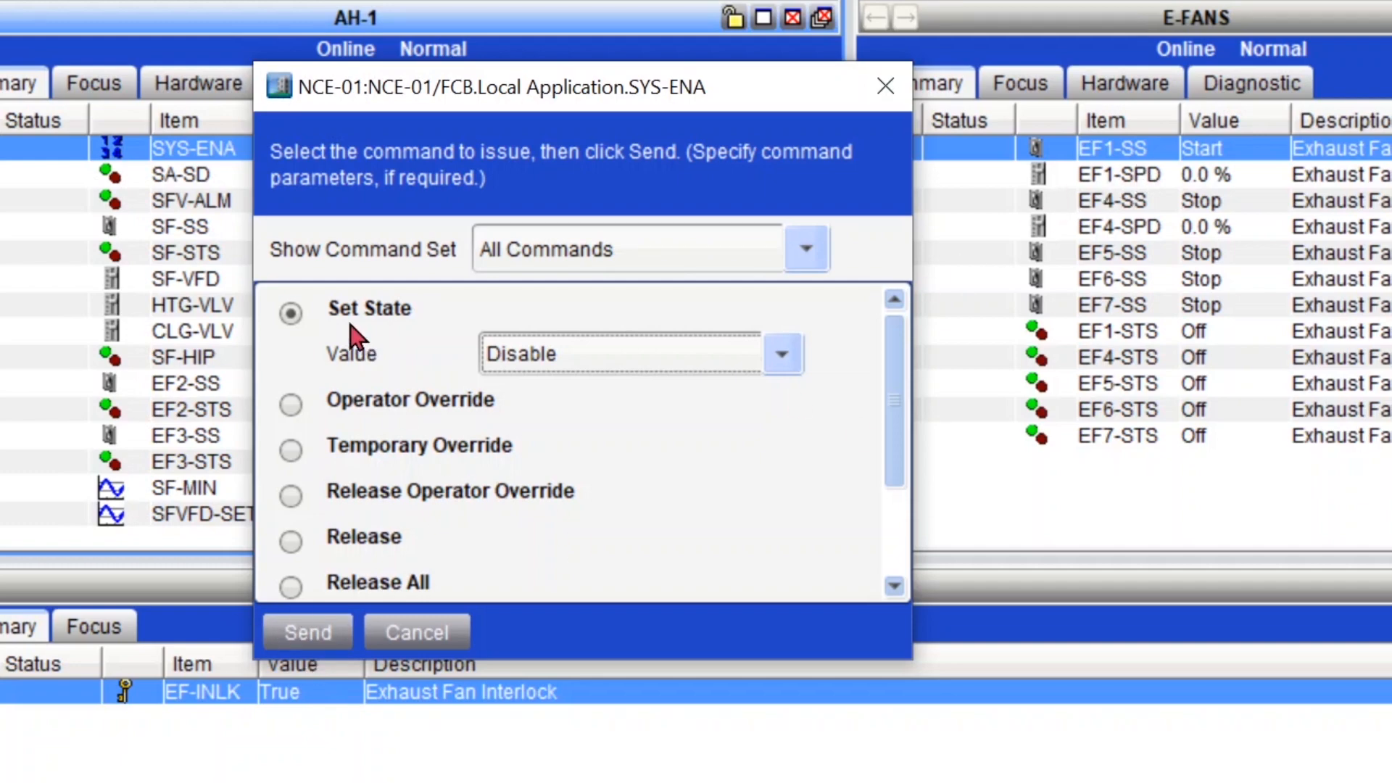
click(318, 632)
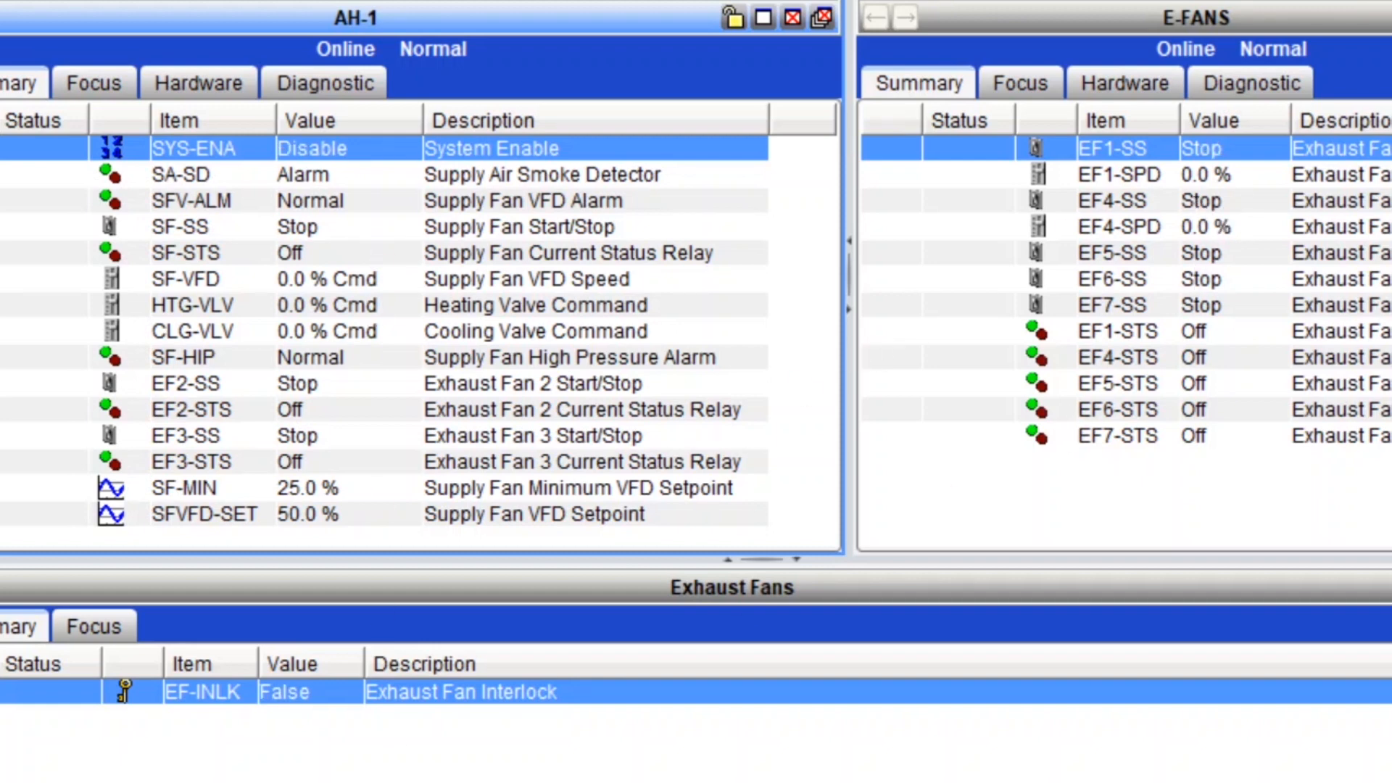
View the EF-INLK object and examine its interlock definition and action tables.
right_click(491, 693)
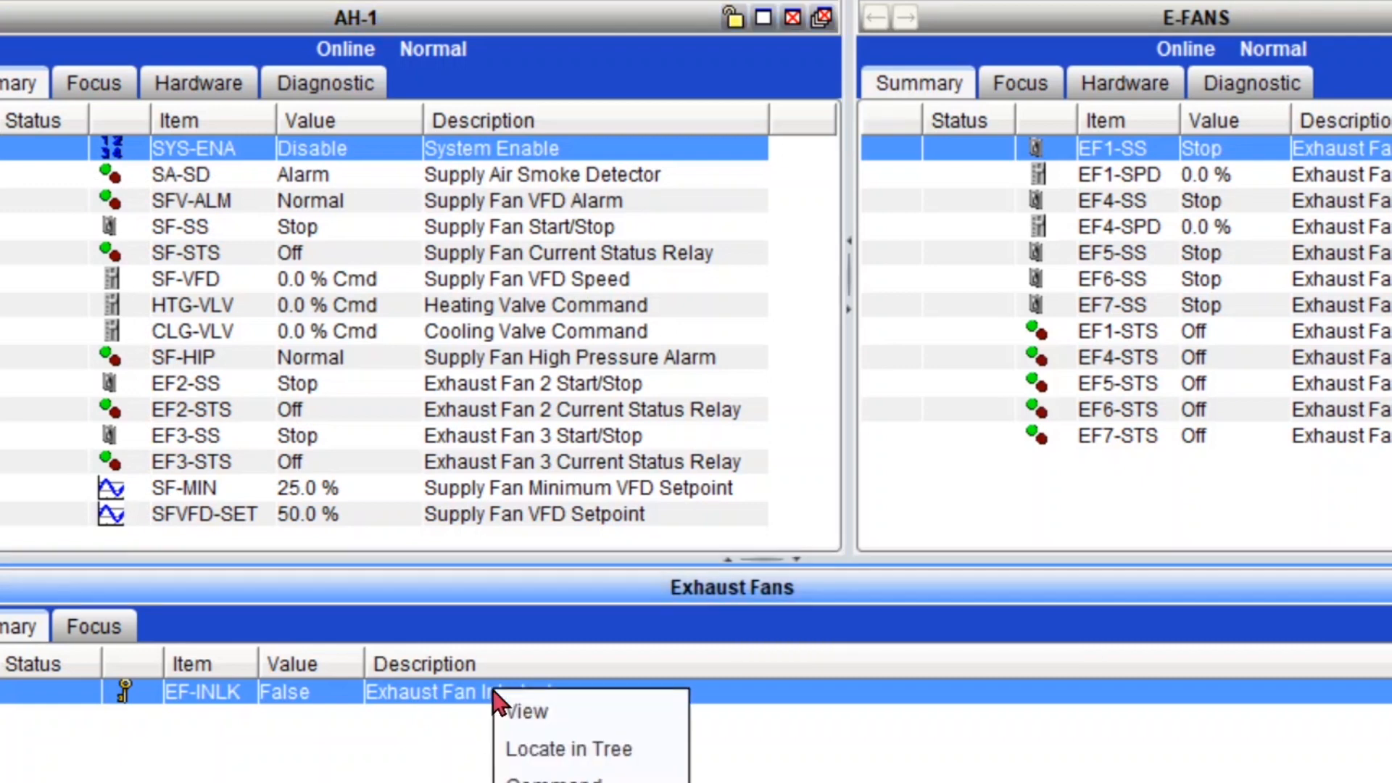
click(534, 705)
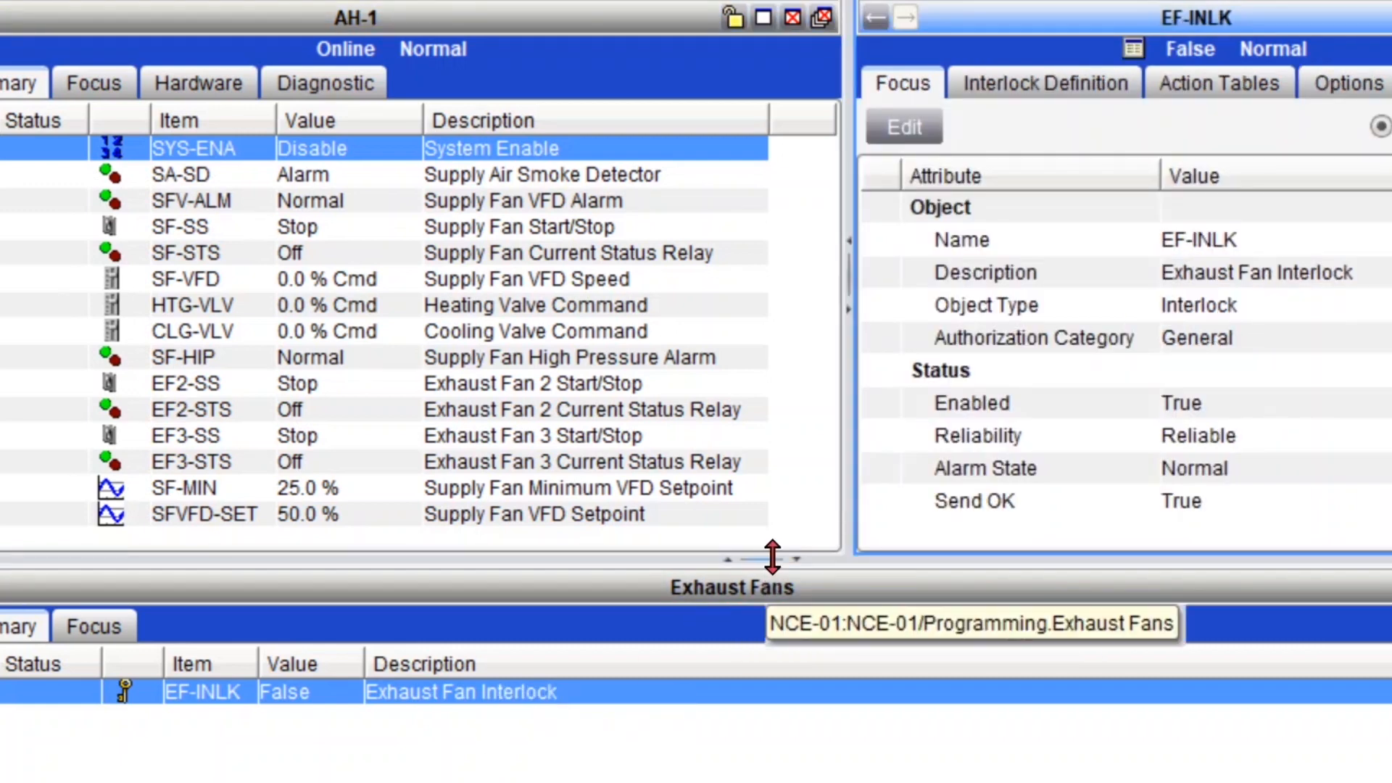
click(1066, 81)
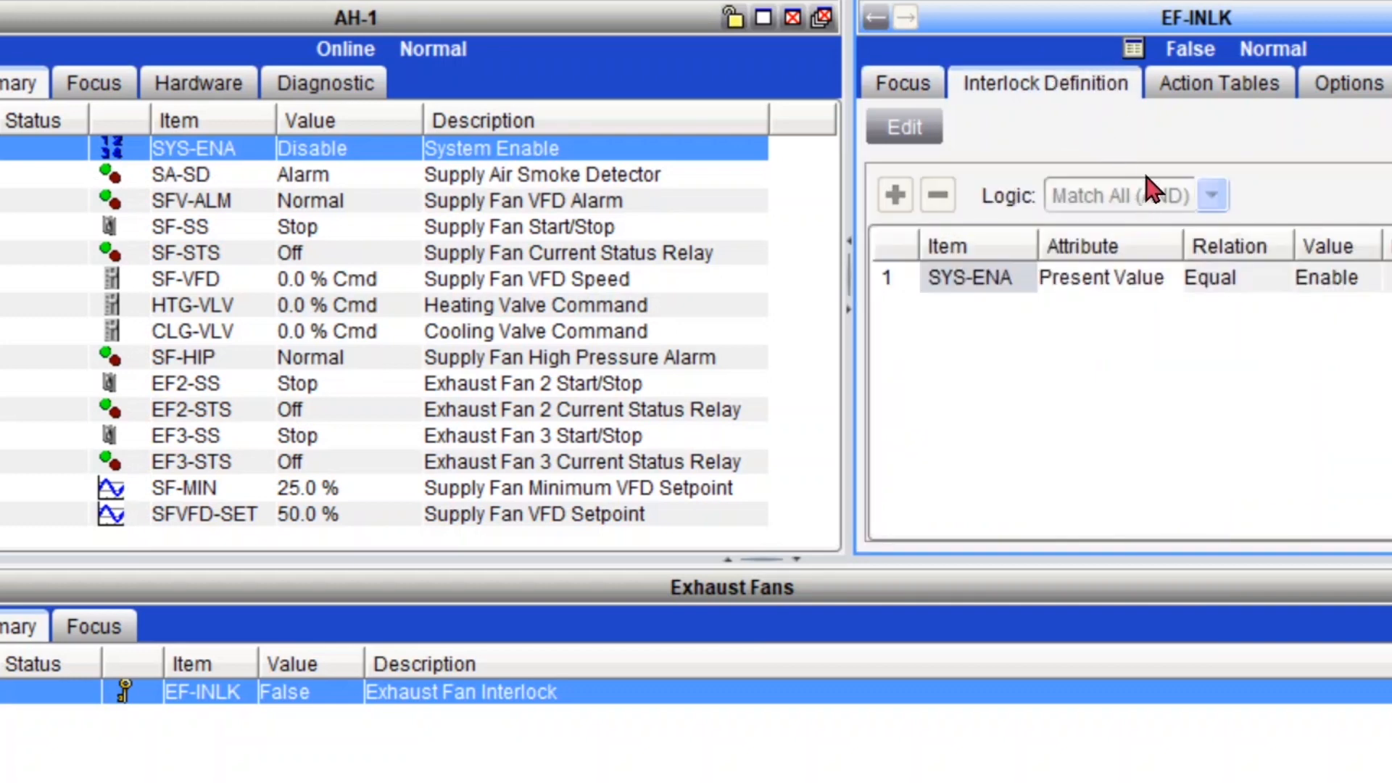
click(1228, 85)
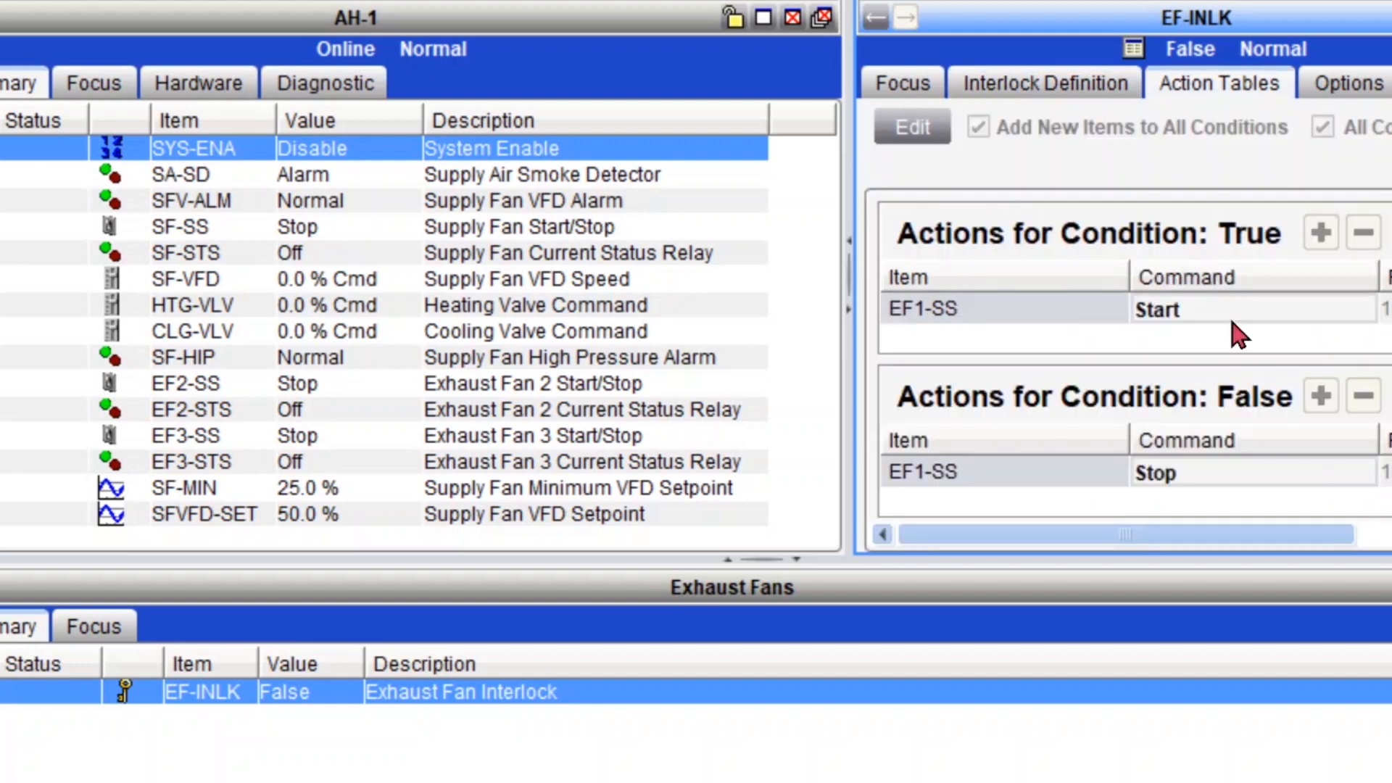
Display EF-INLK in the panel showing the Exhaust Fans folder and return the other EF-INLK panel to E-FANS.
click(1020, 588)
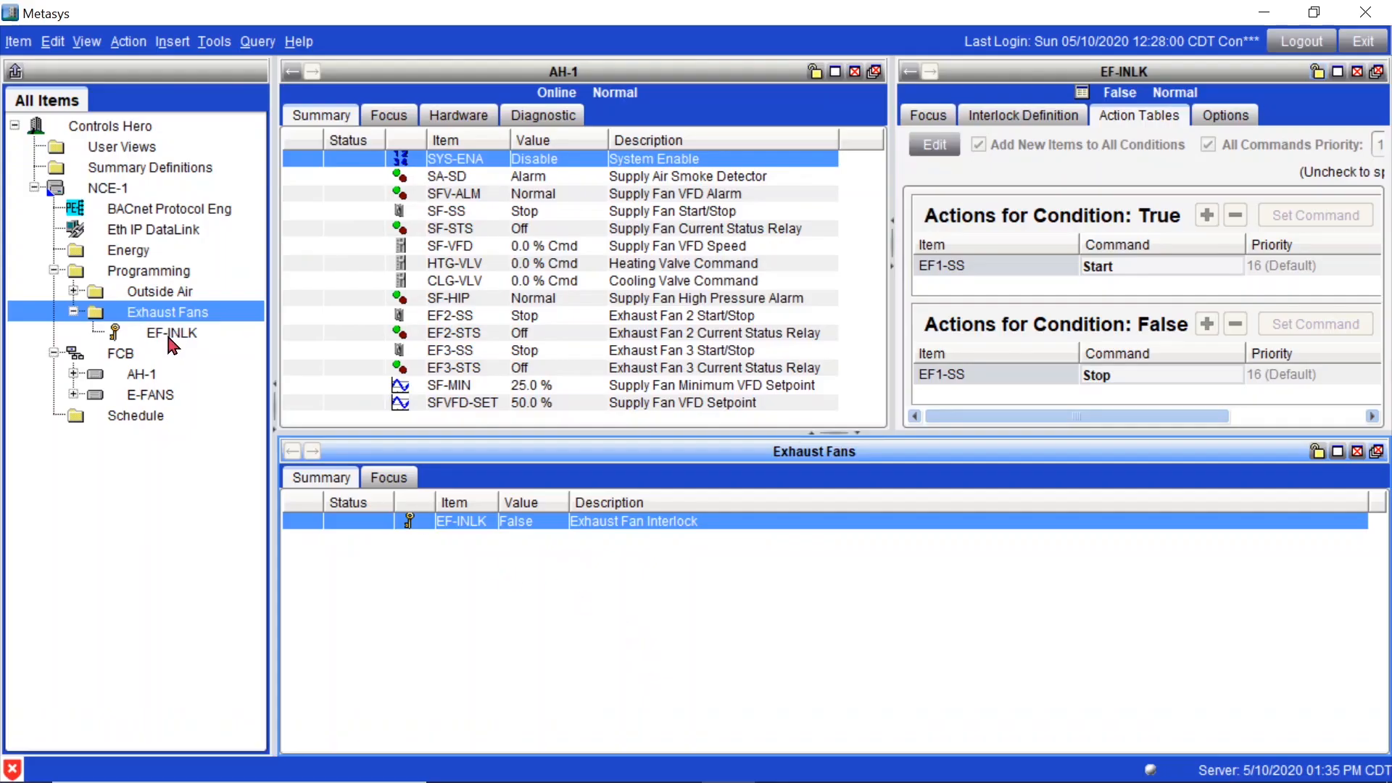
drag(177, 336, 561, 633)
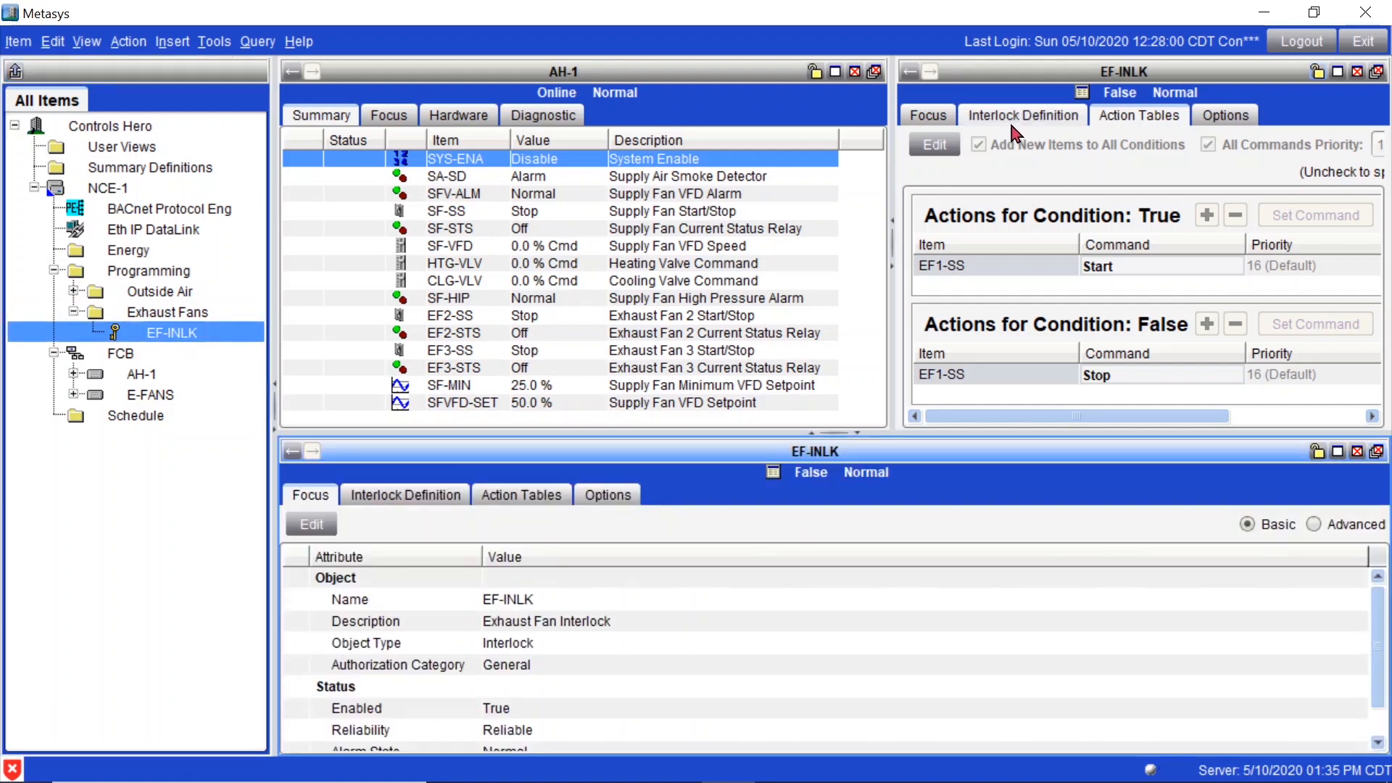
click(910, 72)
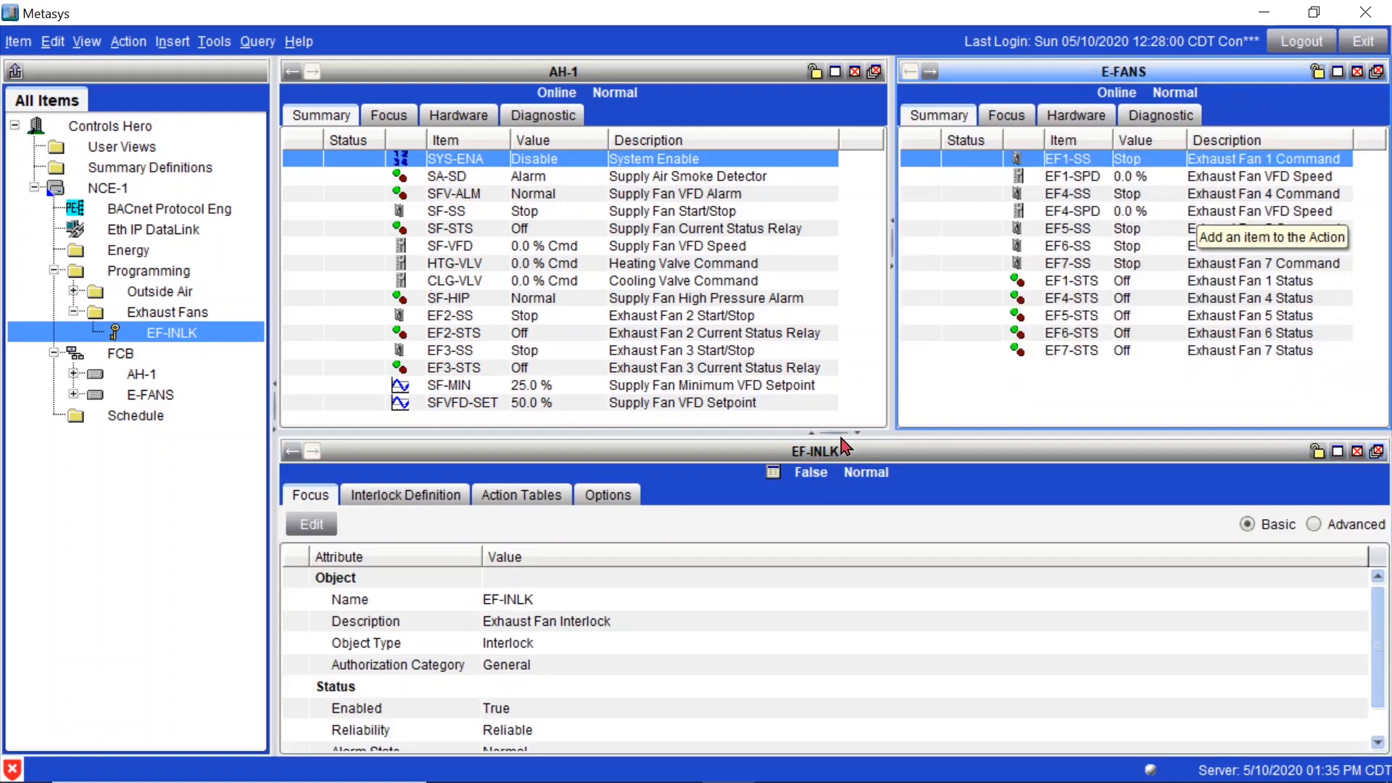
Enlarge the EF-INLK panel, view its interlock definition and select the AH-1 SA-SD smoke detector point.
drag(829, 432, 865, 284)
click(595, 646)
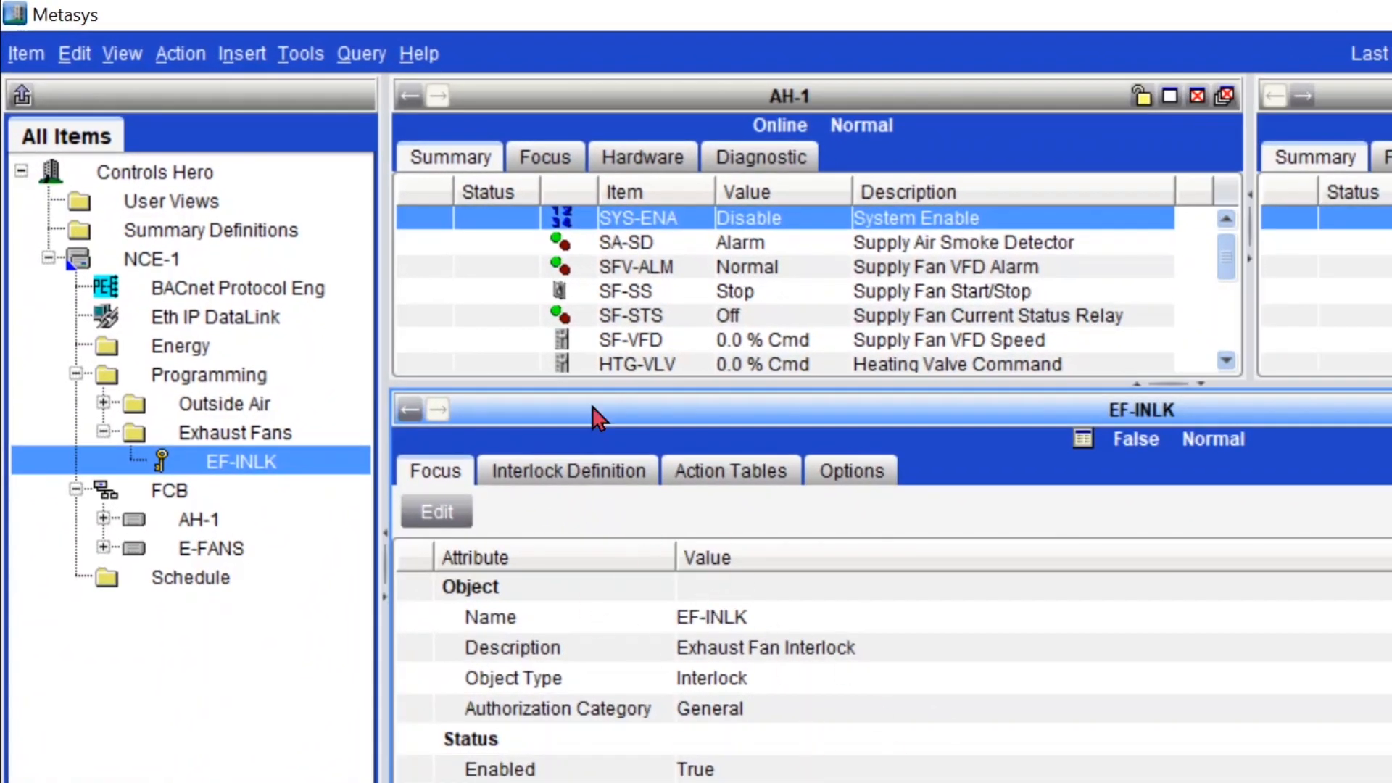
click(604, 468)
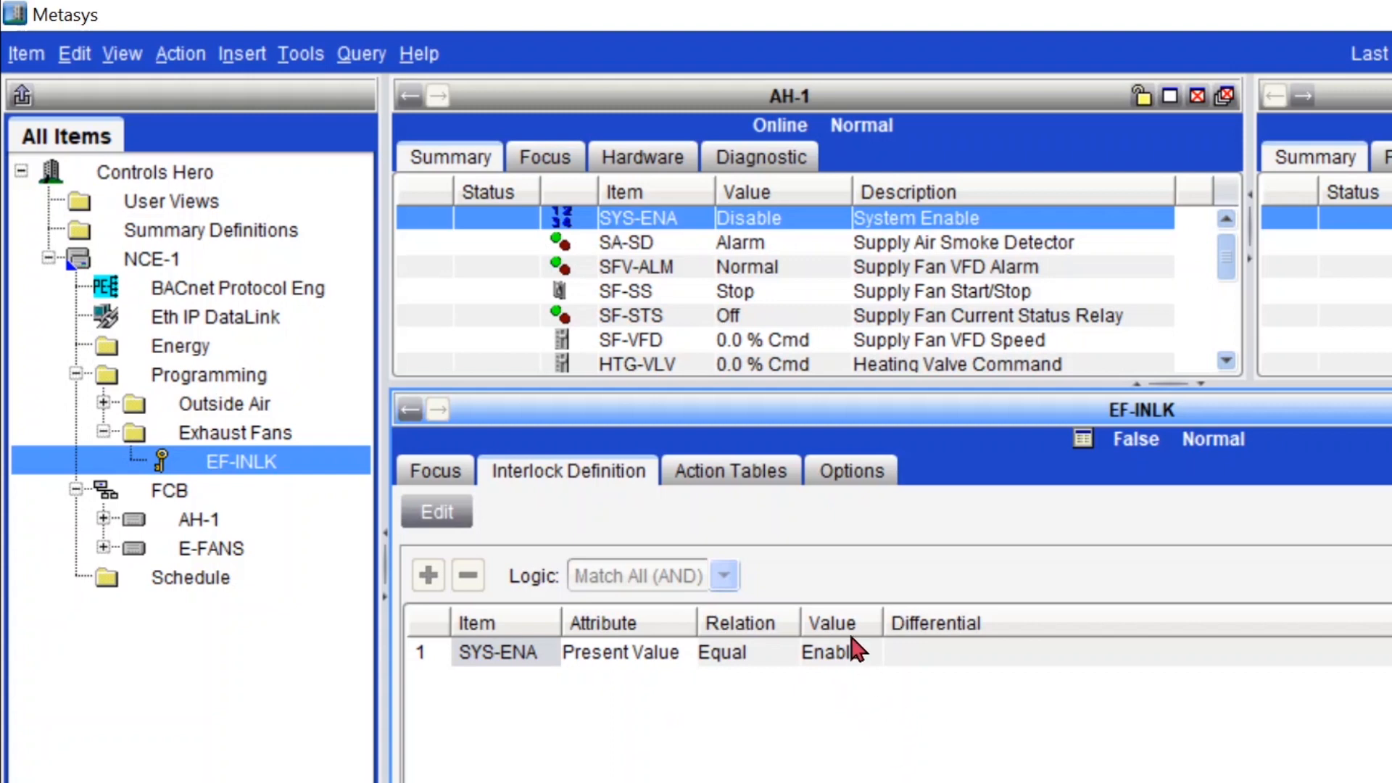
click(773, 245)
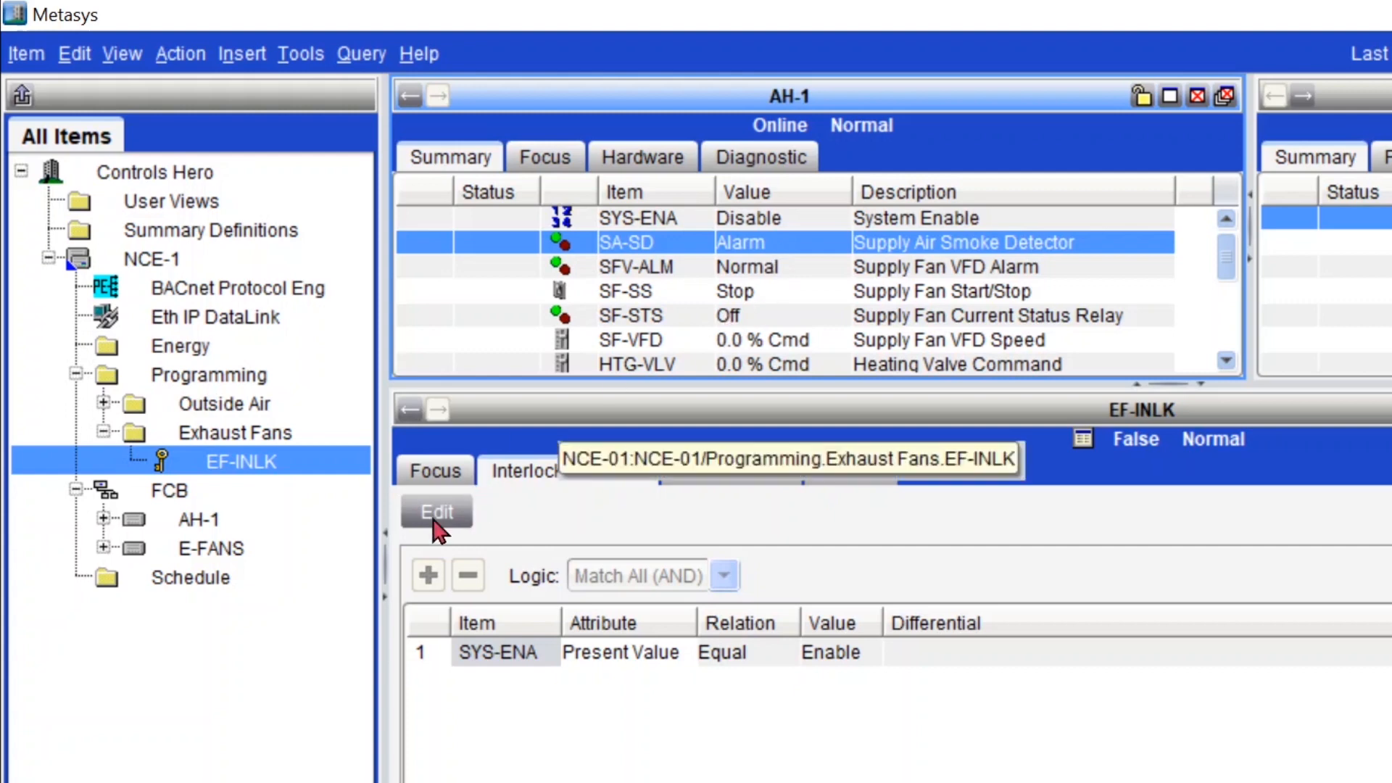
Start editing the EF-INLK interlock definition and choose Match All (AND) as its logic.
click(438, 514)
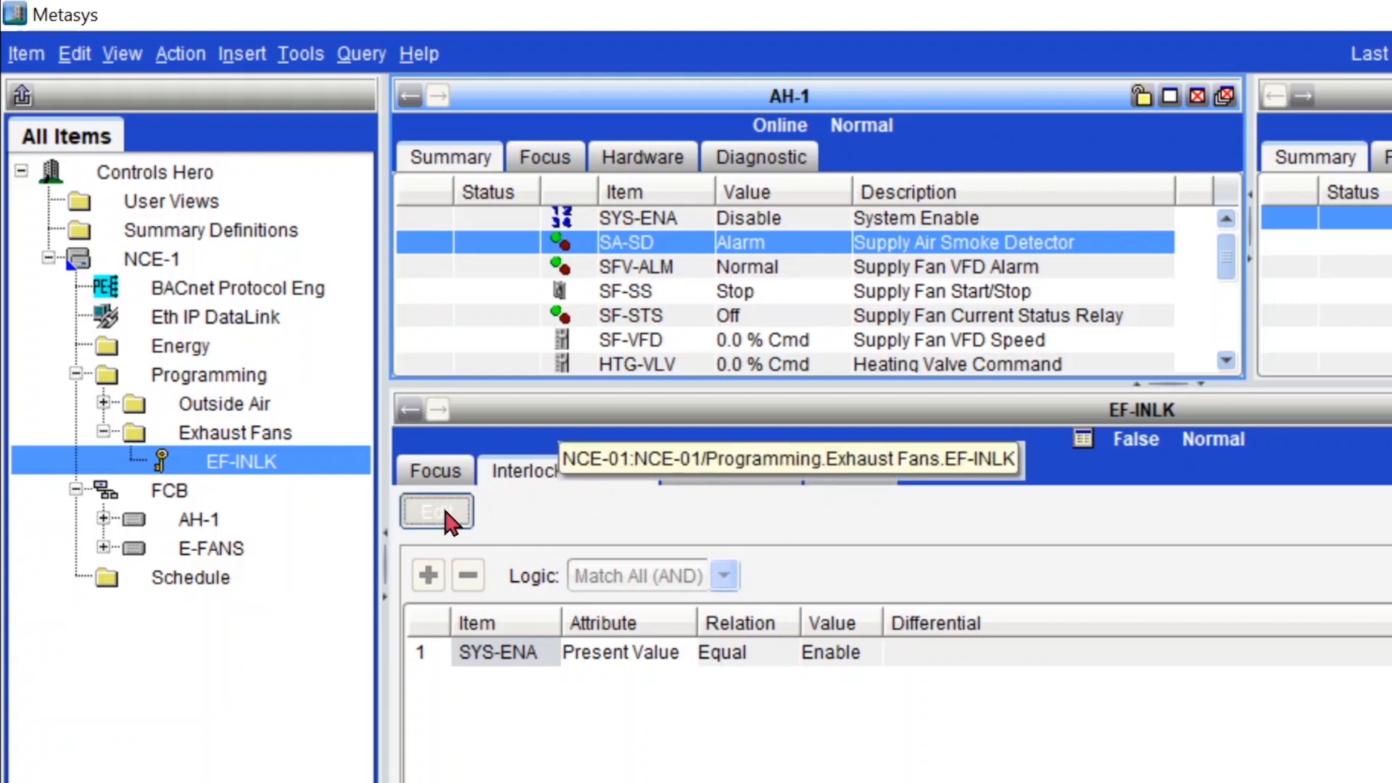
click(718, 578)
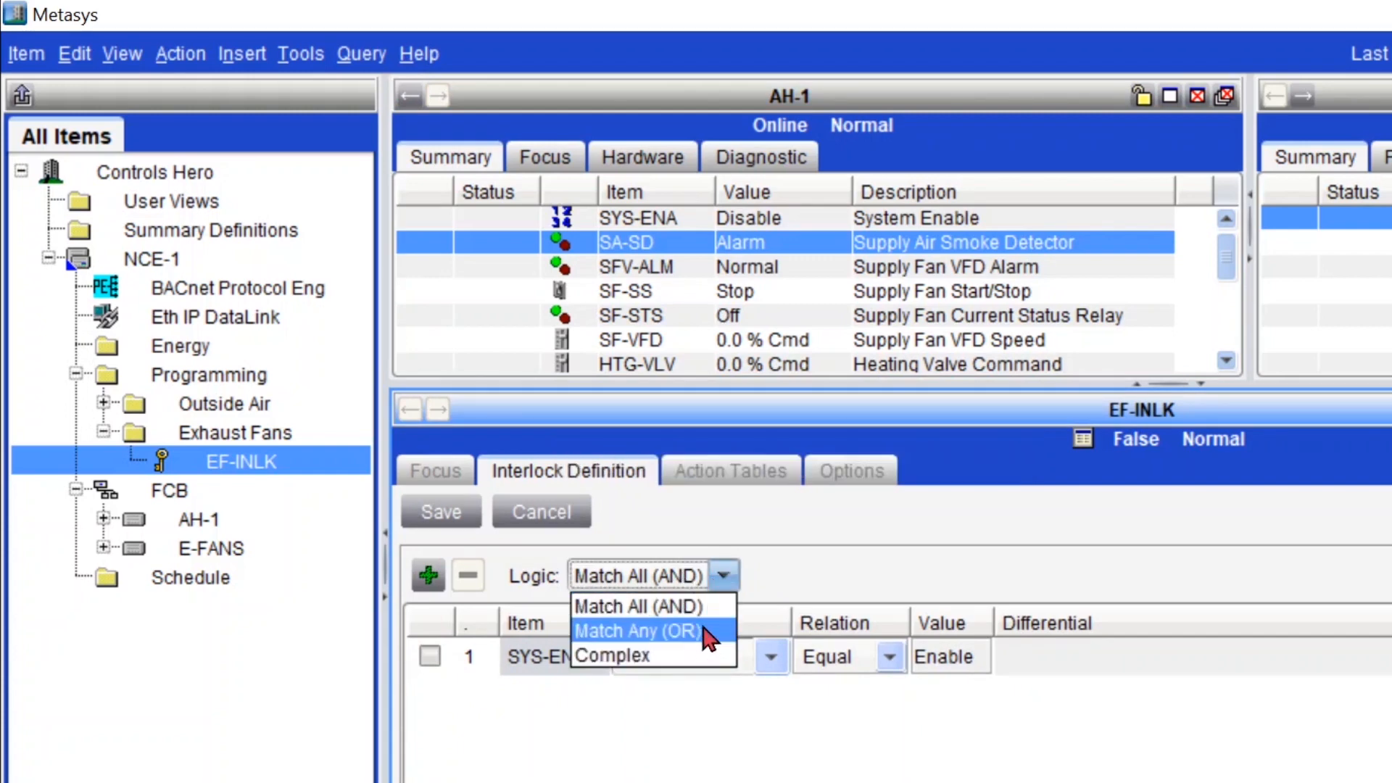
click(718, 609)
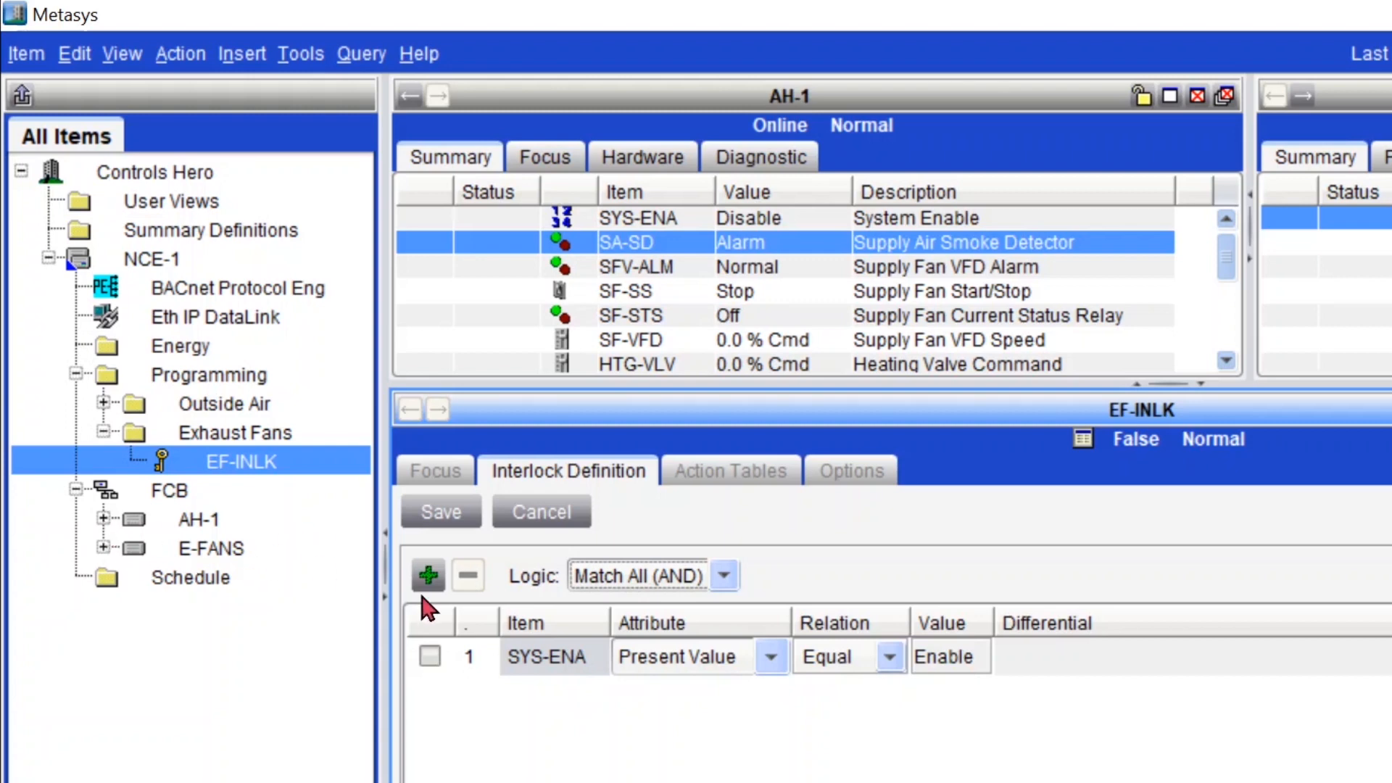
Add the AH-1 SA-SD point as a second condition in the EF-INLK interlock definition.
click(438, 586)
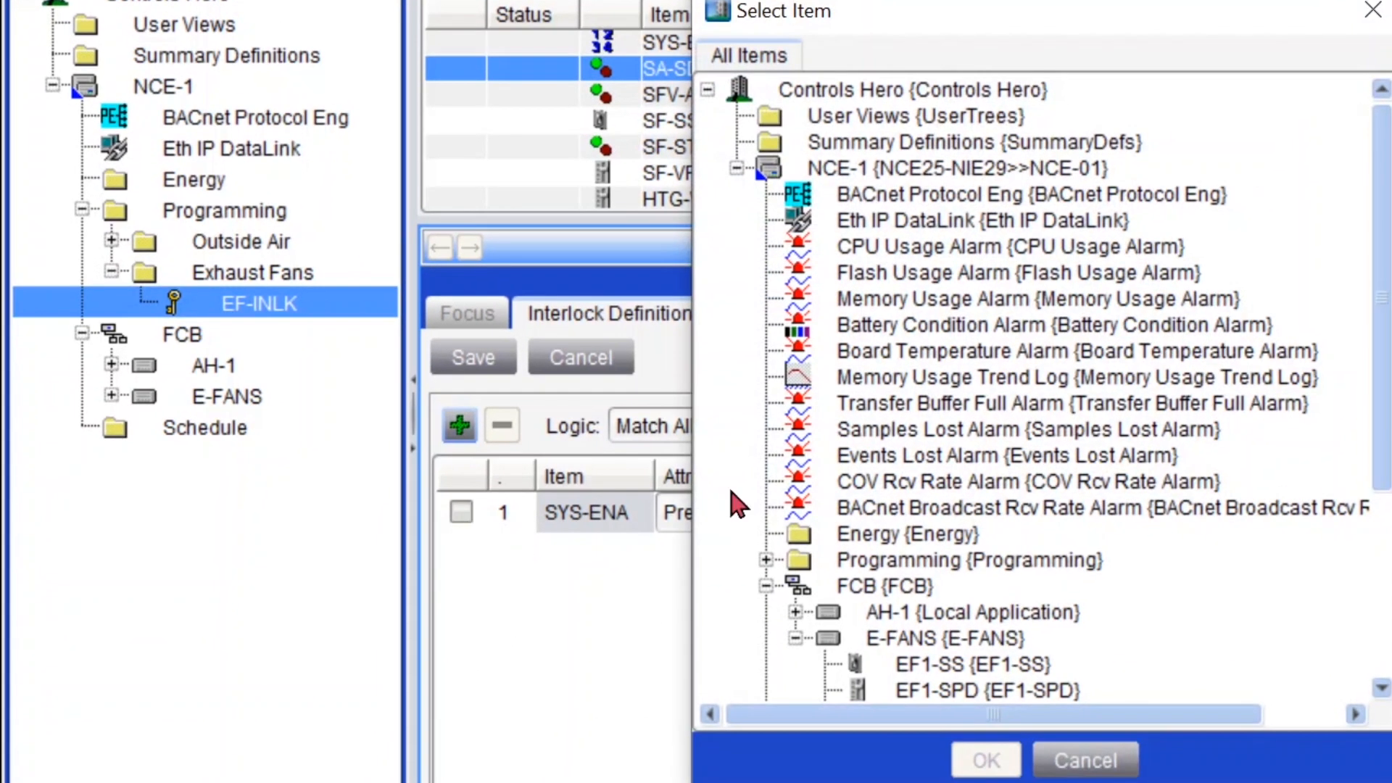
scroll(736, 504, down, 4)
click(796, 323)
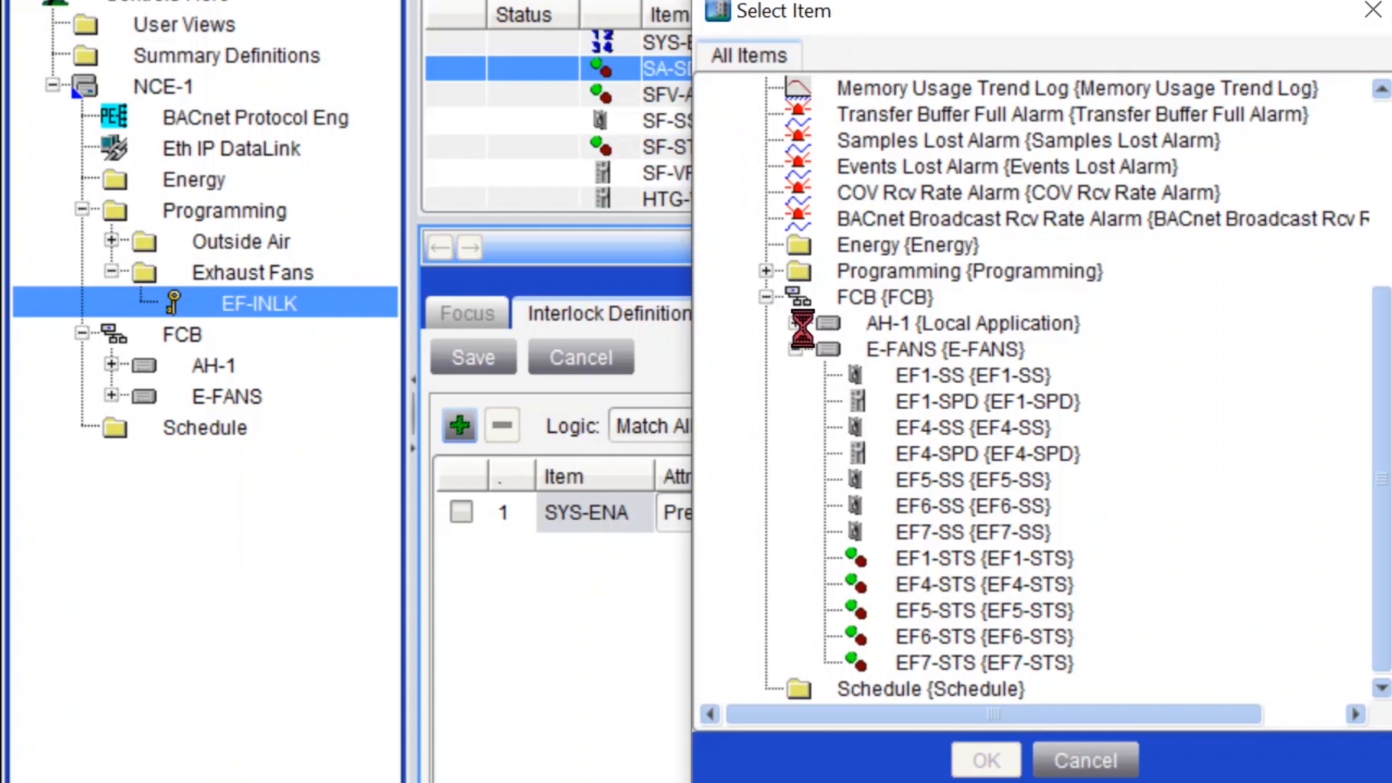
click(1002, 351)
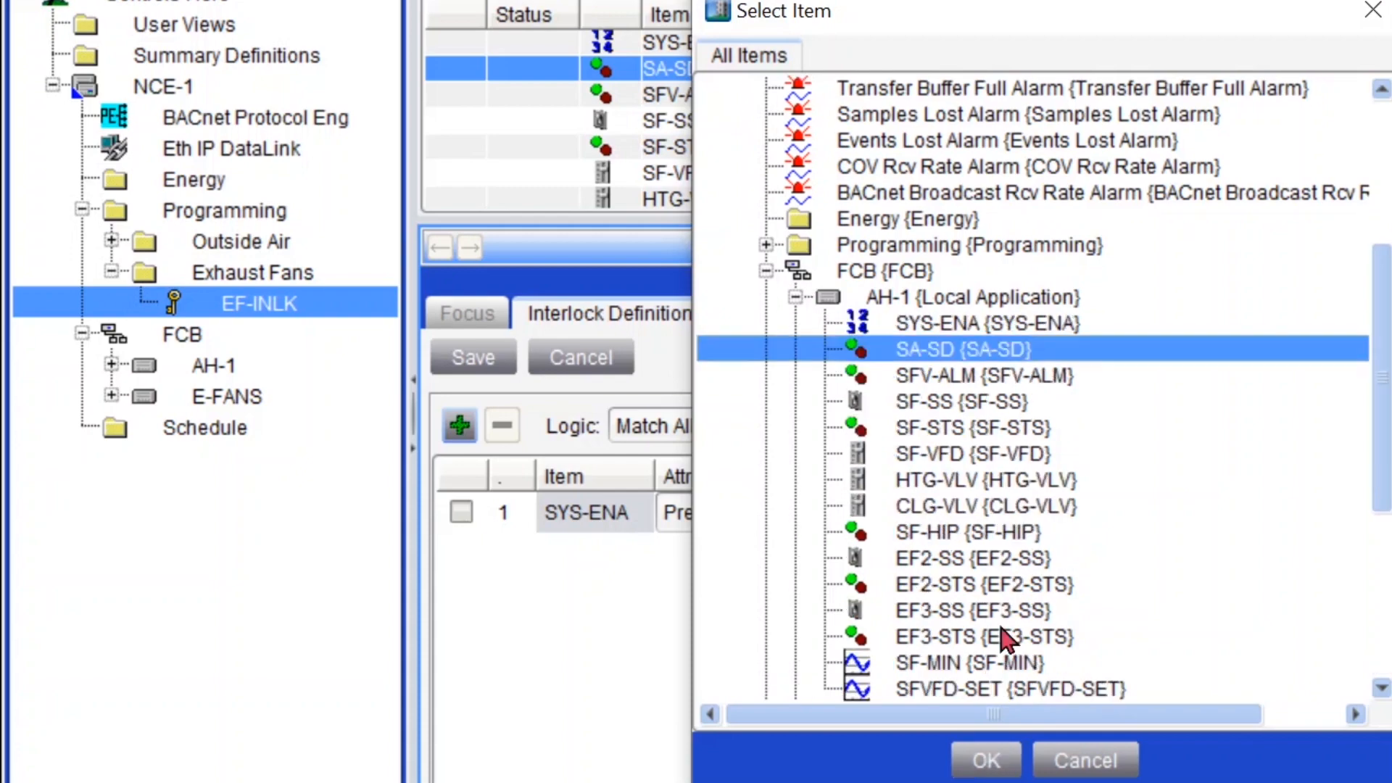
click(988, 760)
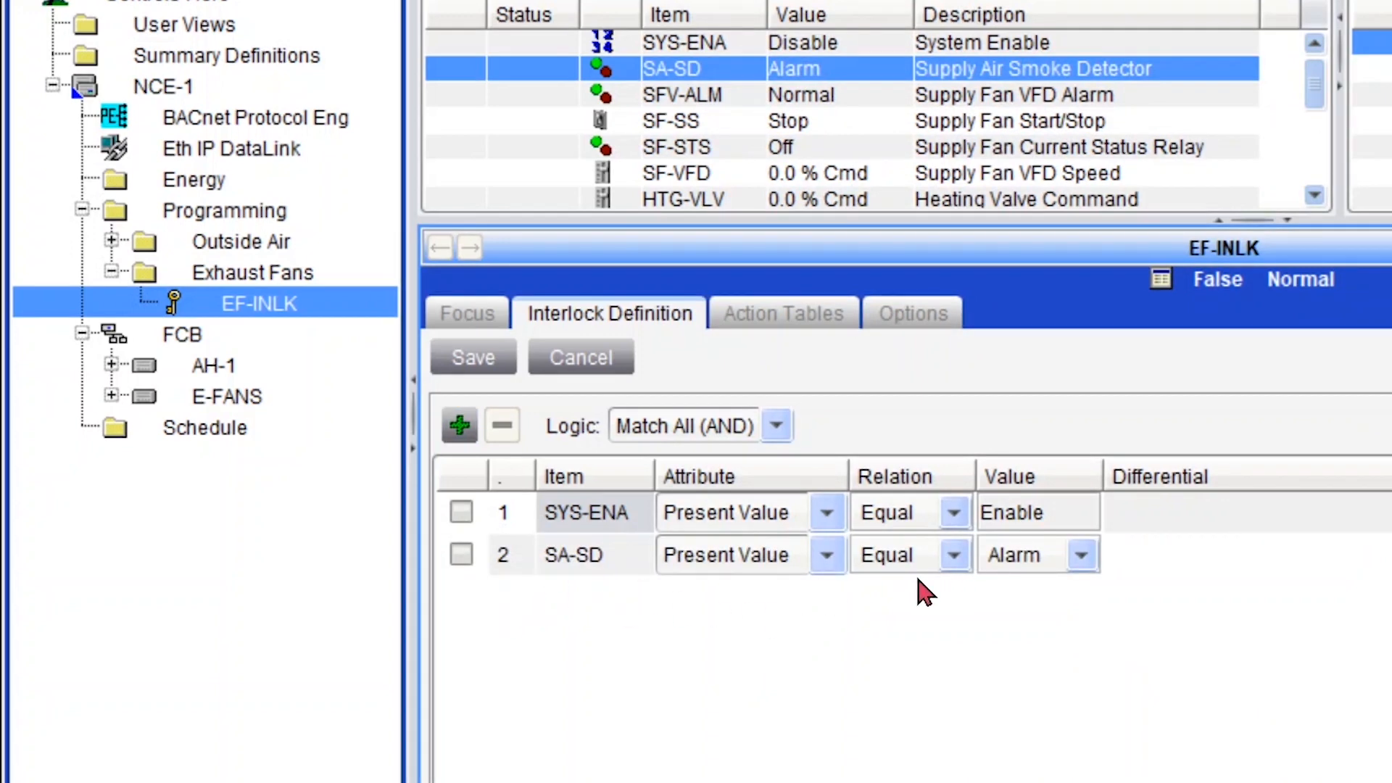
Set the comparison value of the SA-SD condition to Normal.
click(939, 557)
click(1047, 554)
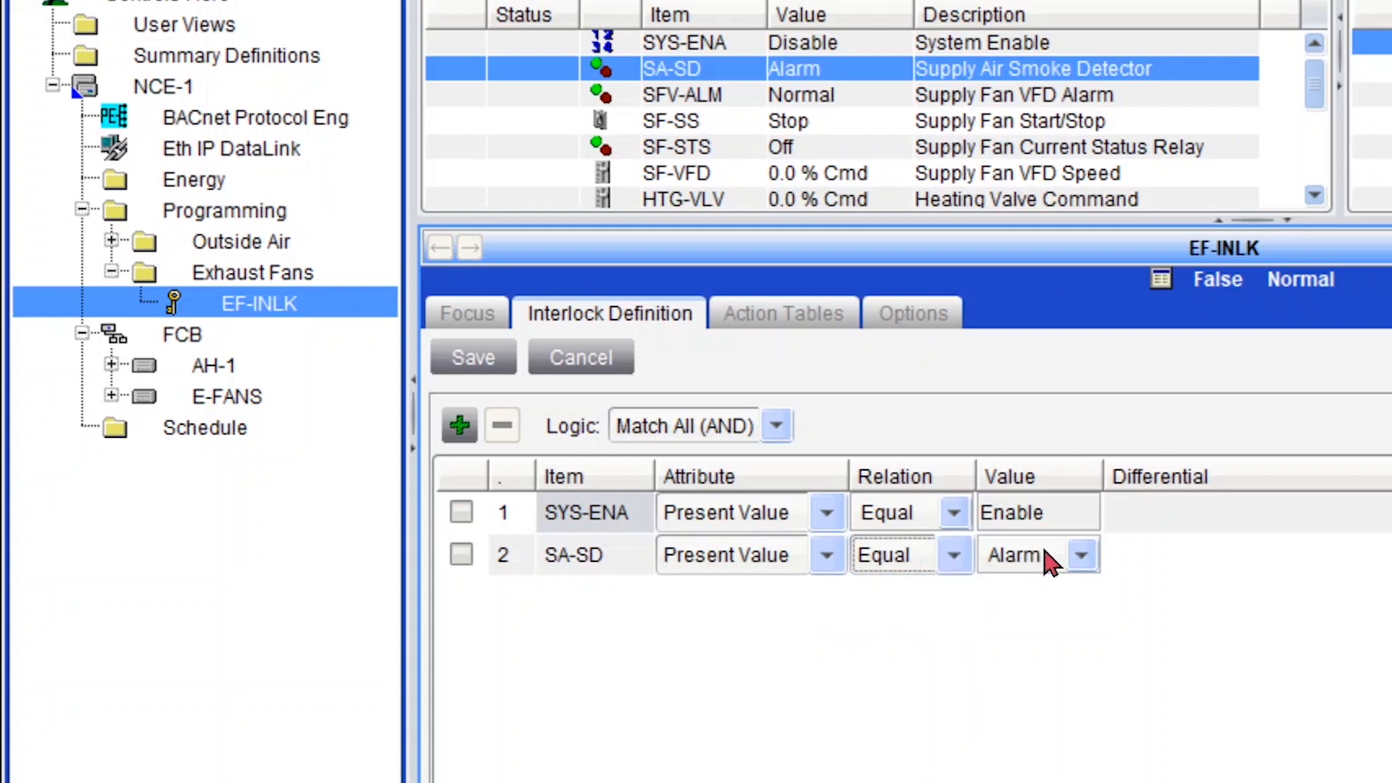
click(1079, 568)
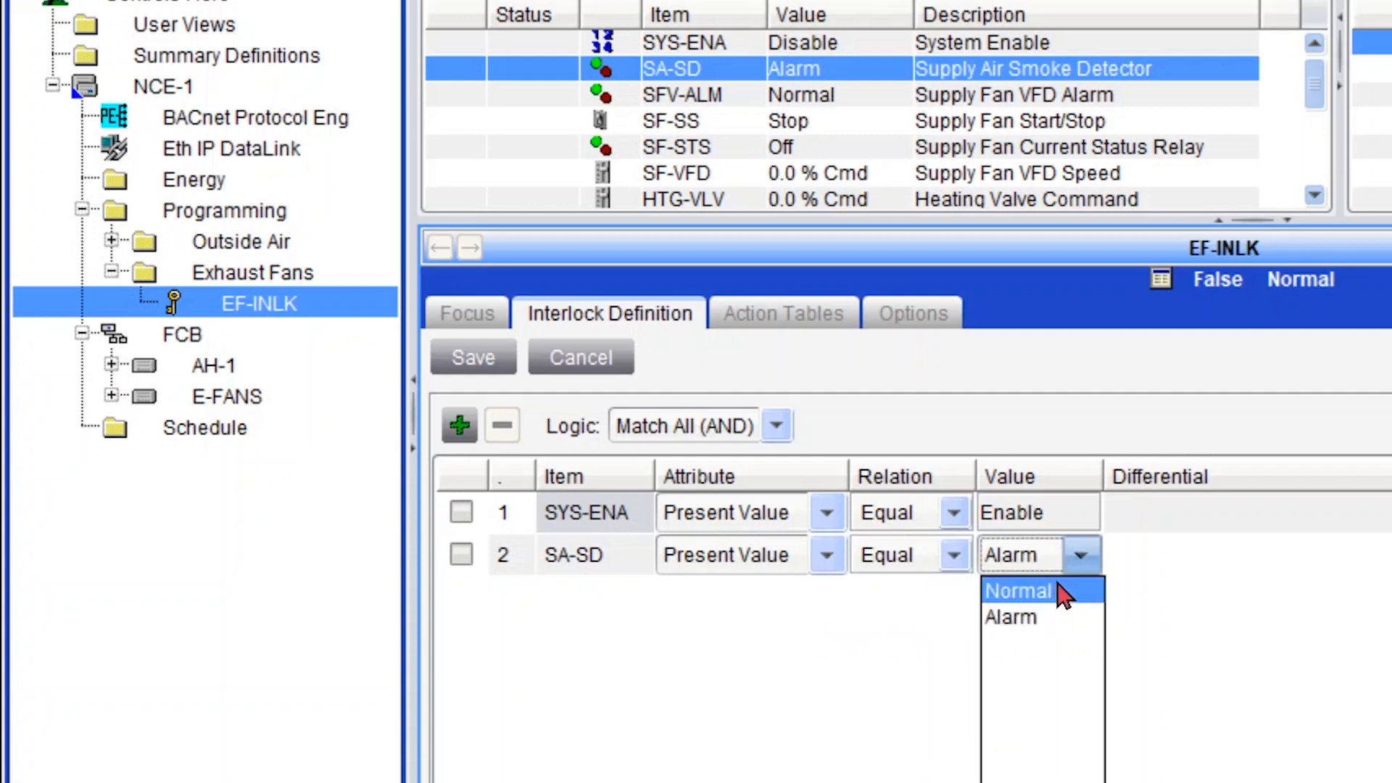
click(1061, 589)
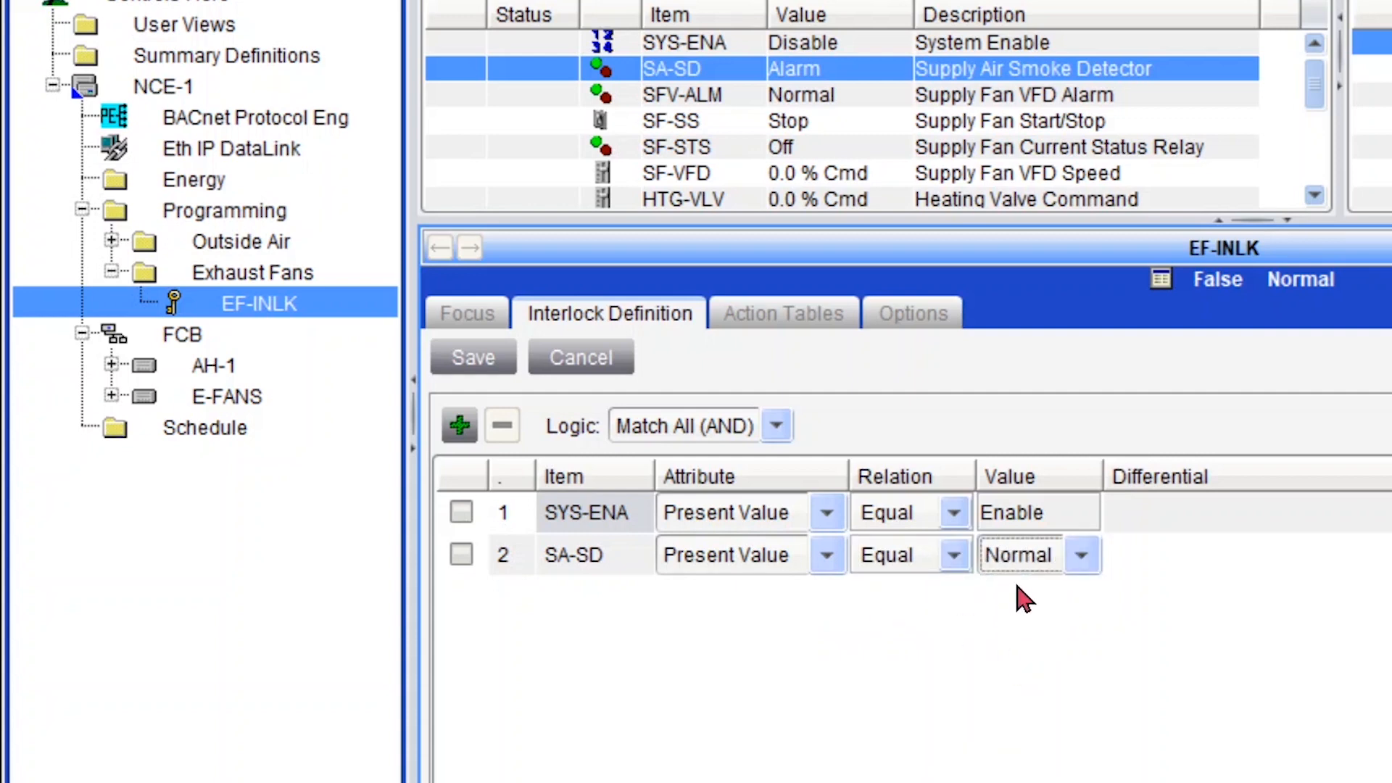
Change the SA-SD condition to Not Equal with the value Alarm and widen the Relation column.
click(955, 556)
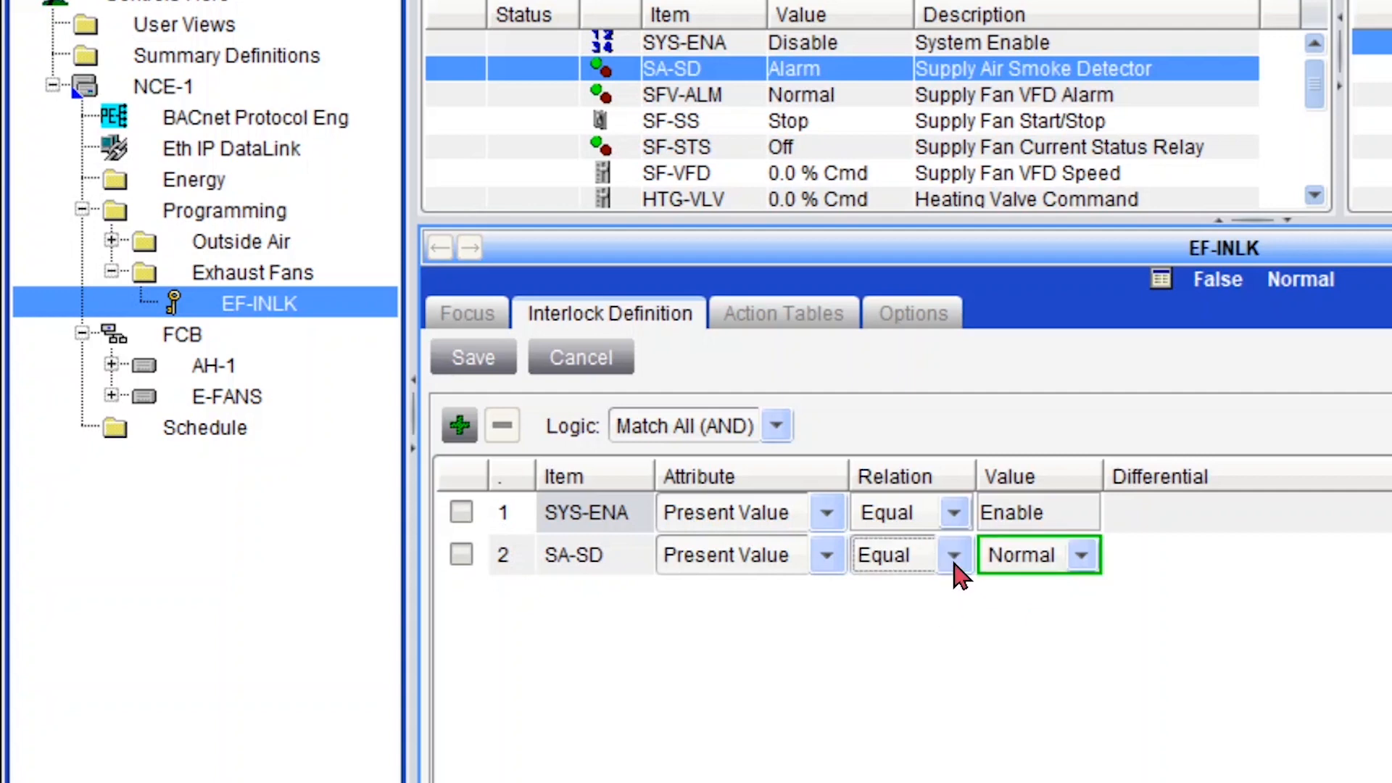
click(959, 617)
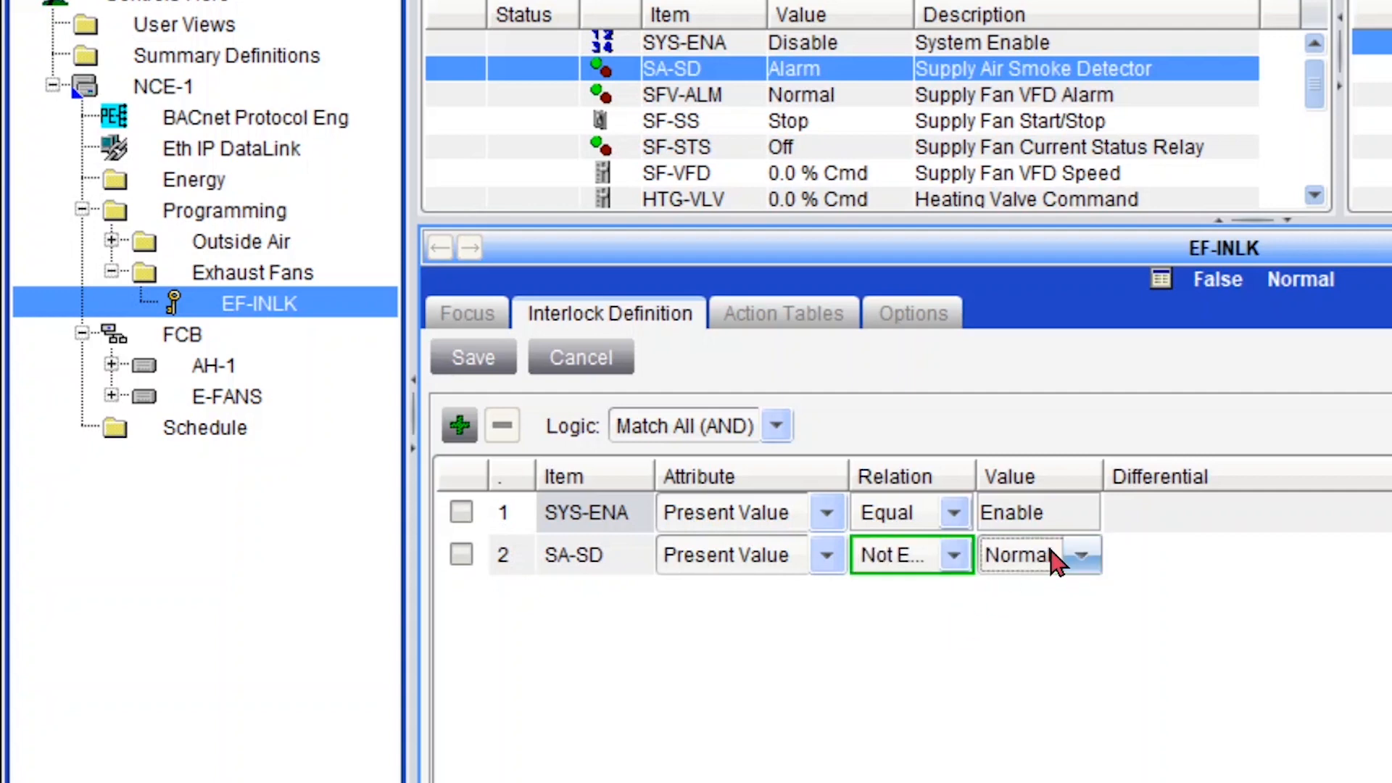
click(1080, 556)
click(1056, 618)
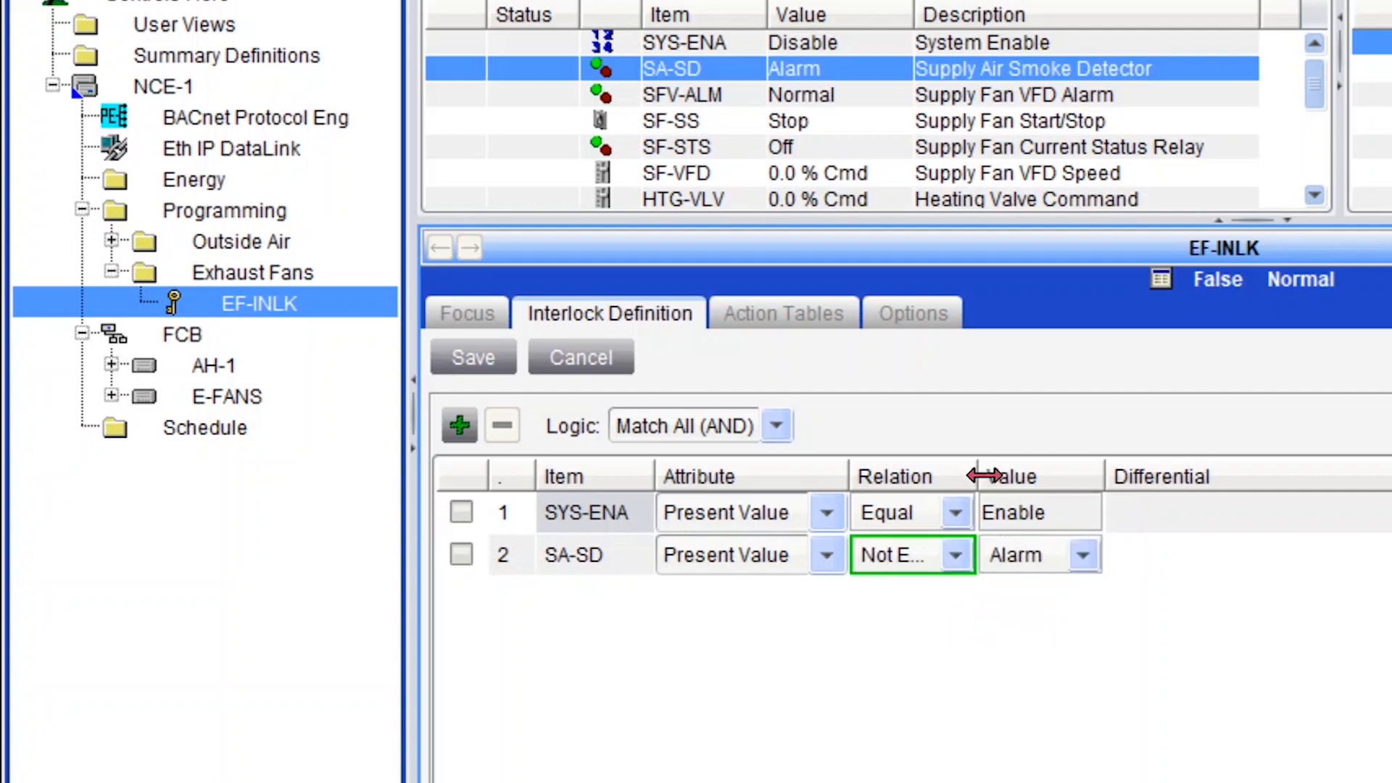
drag(979, 476, 1046, 484)
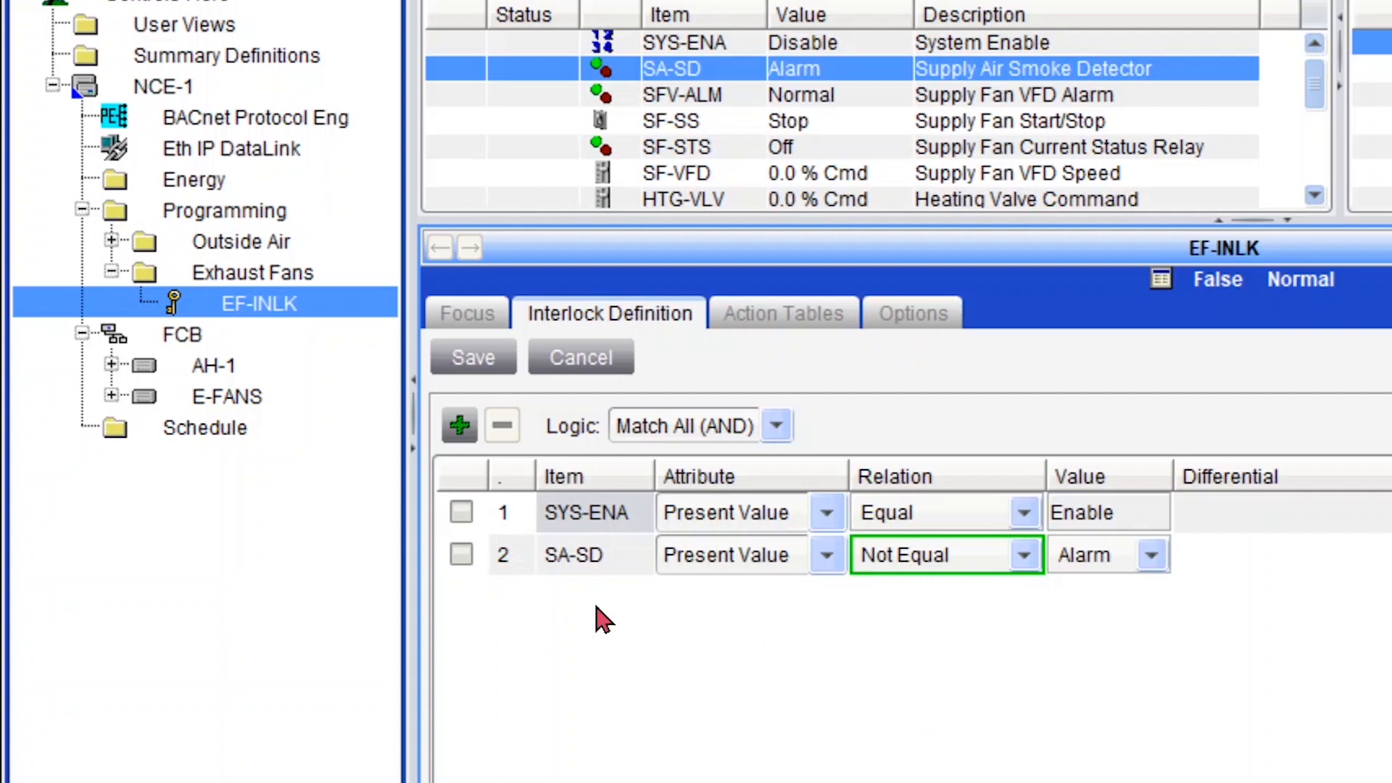
Remove the SA-SD condition from the EF-INLK interlock definition.
click(470, 557)
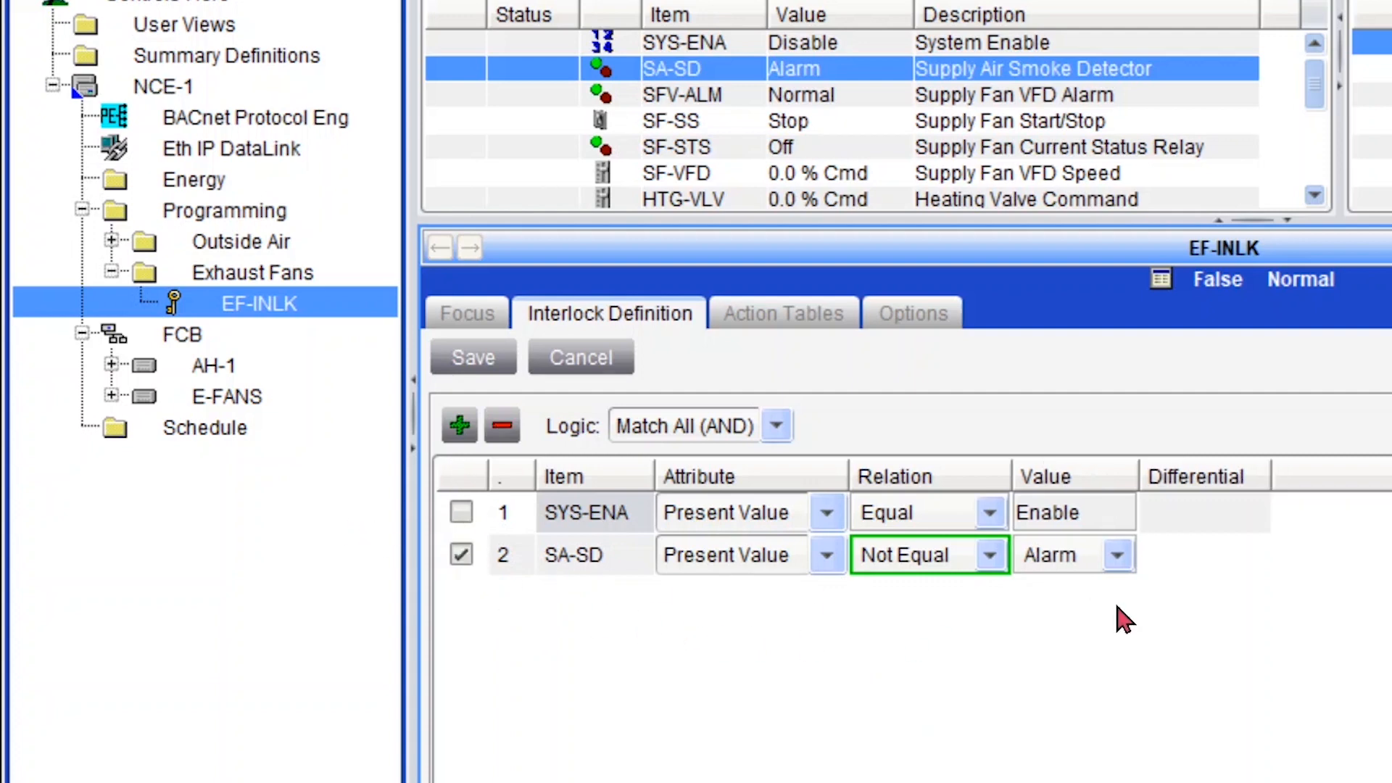
click(504, 428)
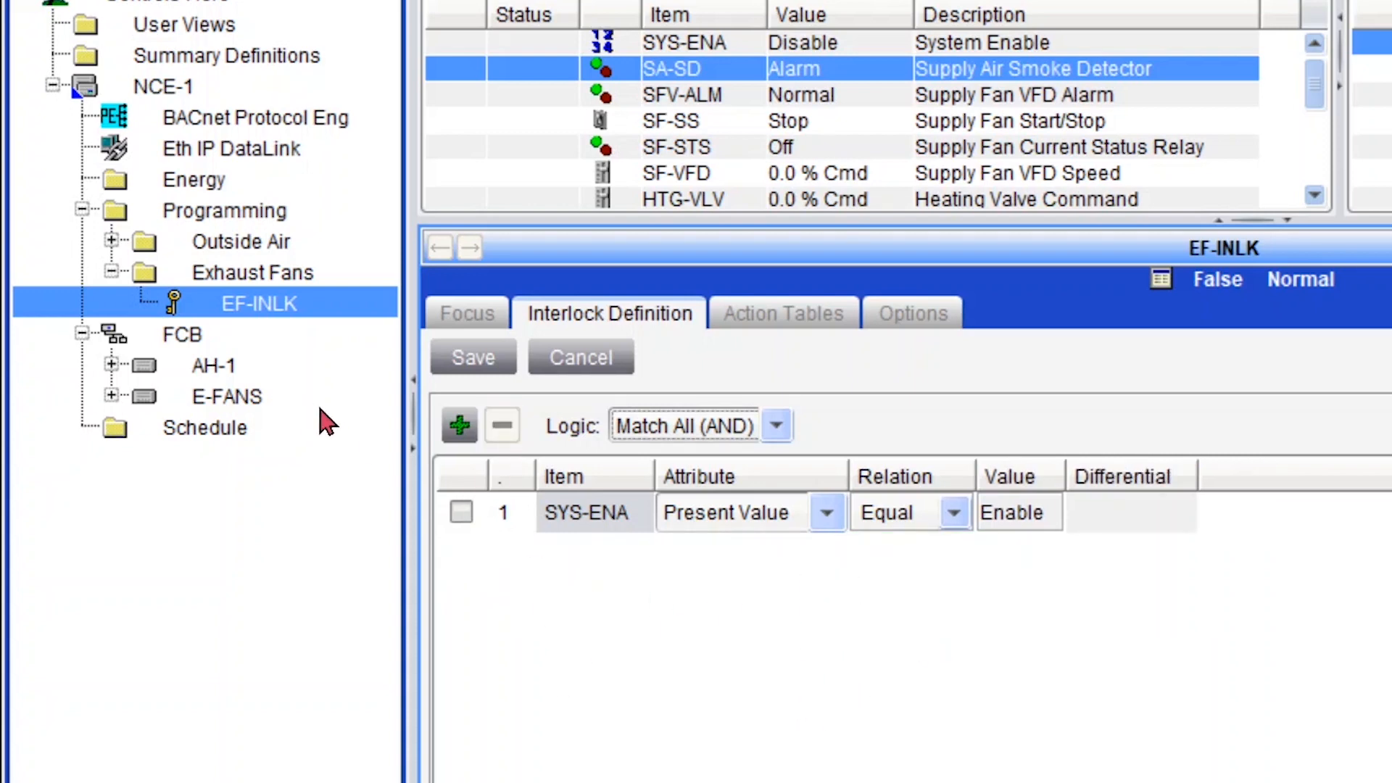
Add AH-1's SA-SD and SFV-ALM from the navigation tree as interlock conditions together, and remove the SFV-ALM condition again.
click(111, 364)
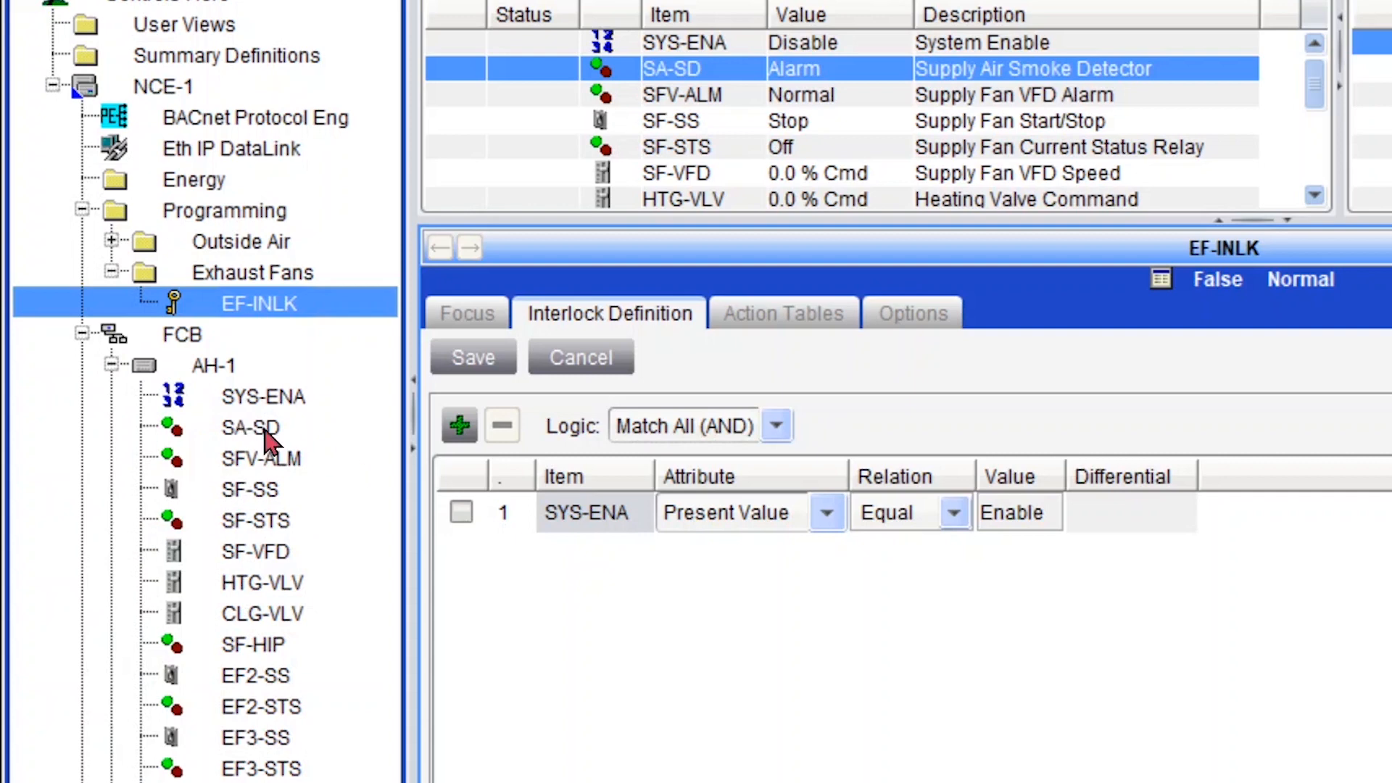
click(266, 429)
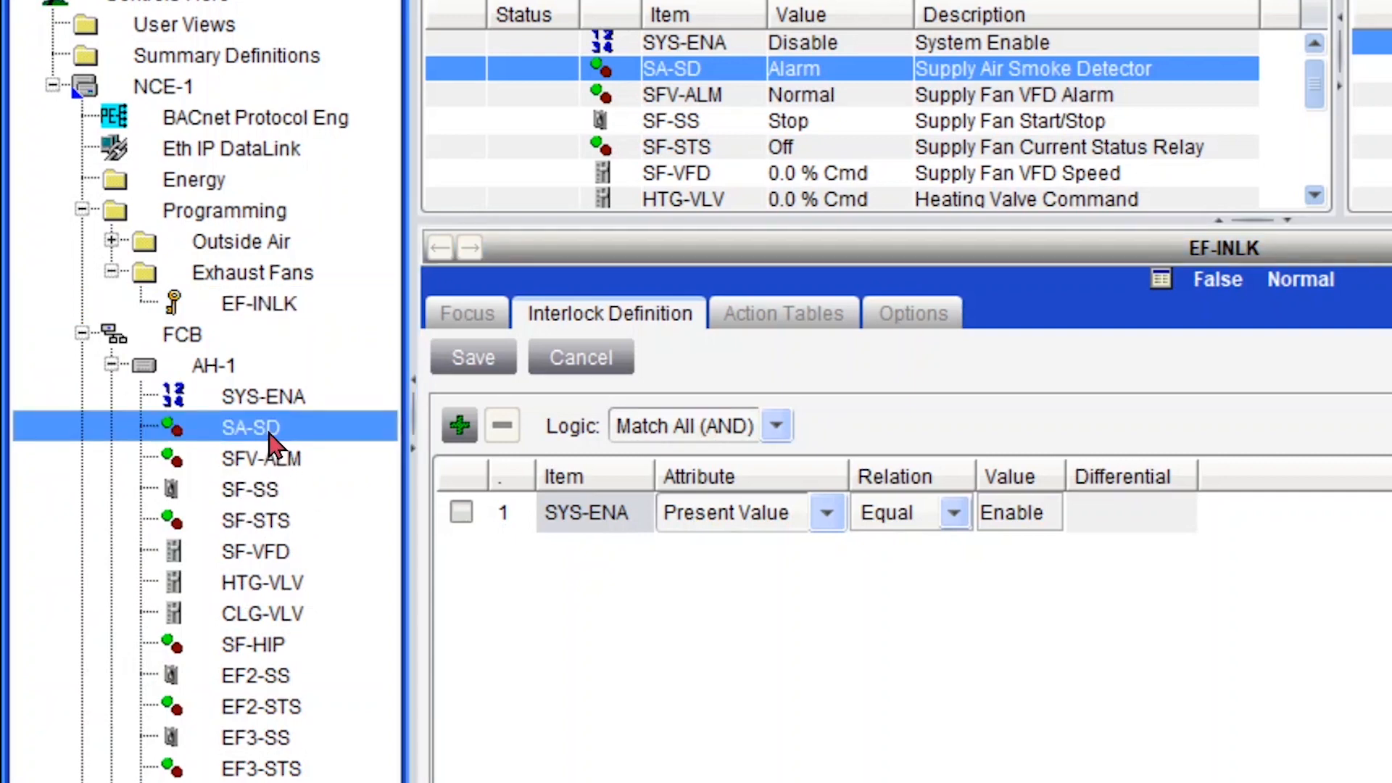
ctrl+click(280, 462)
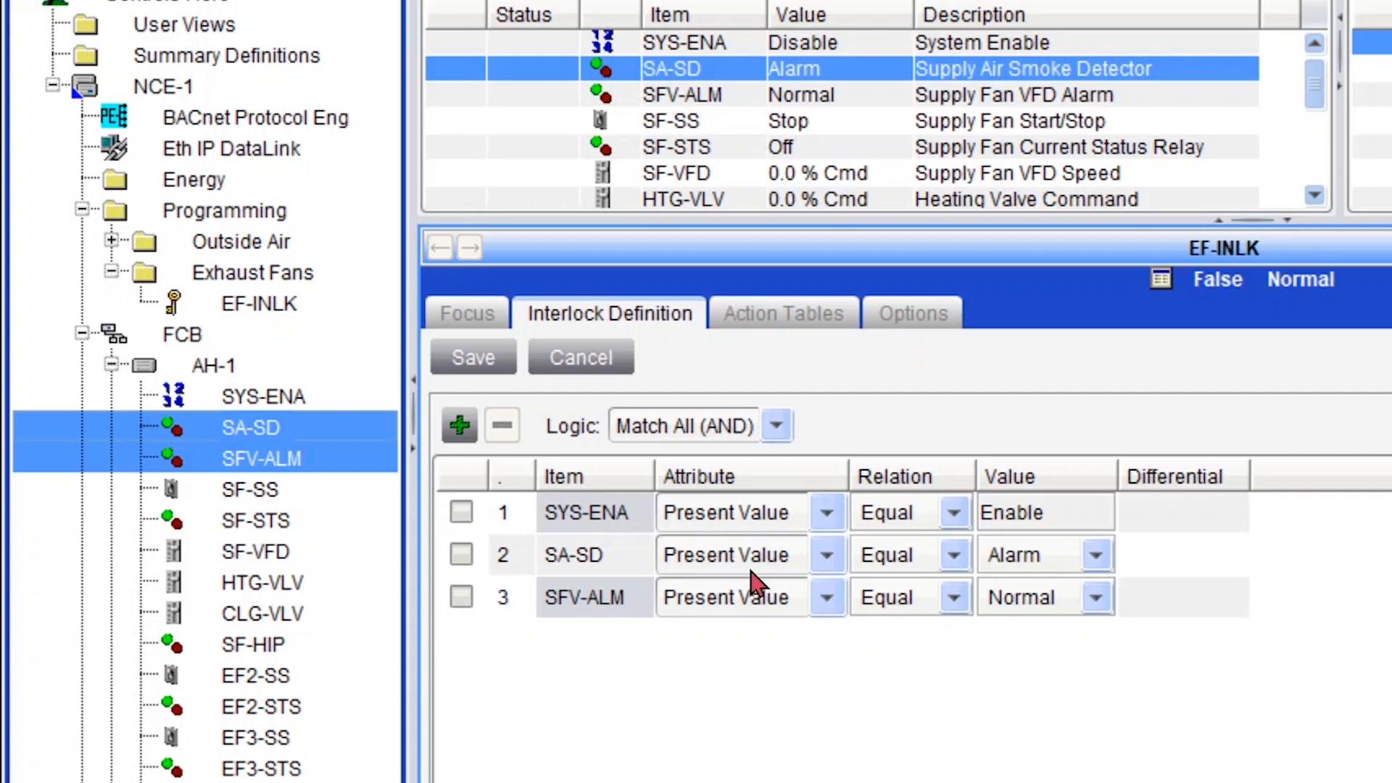
click(461, 596)
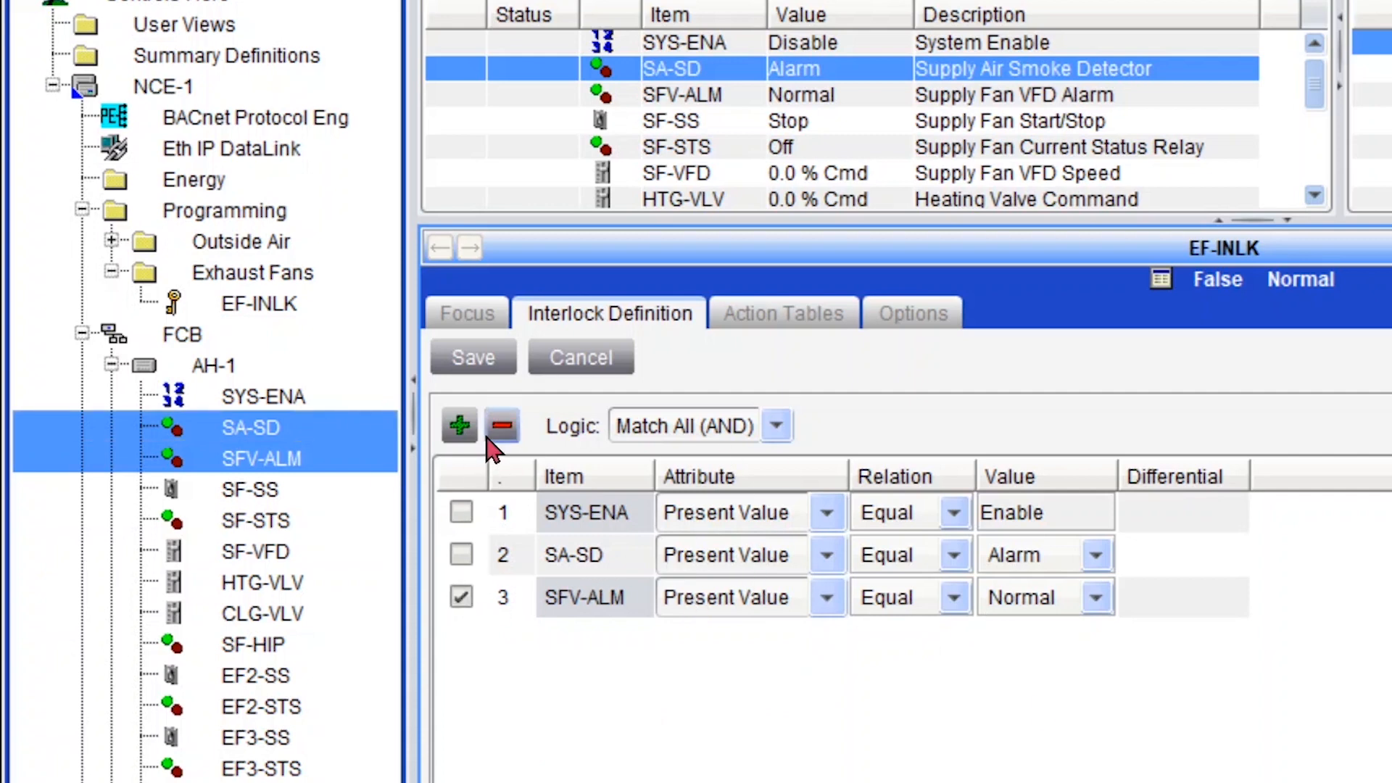
click(501, 427)
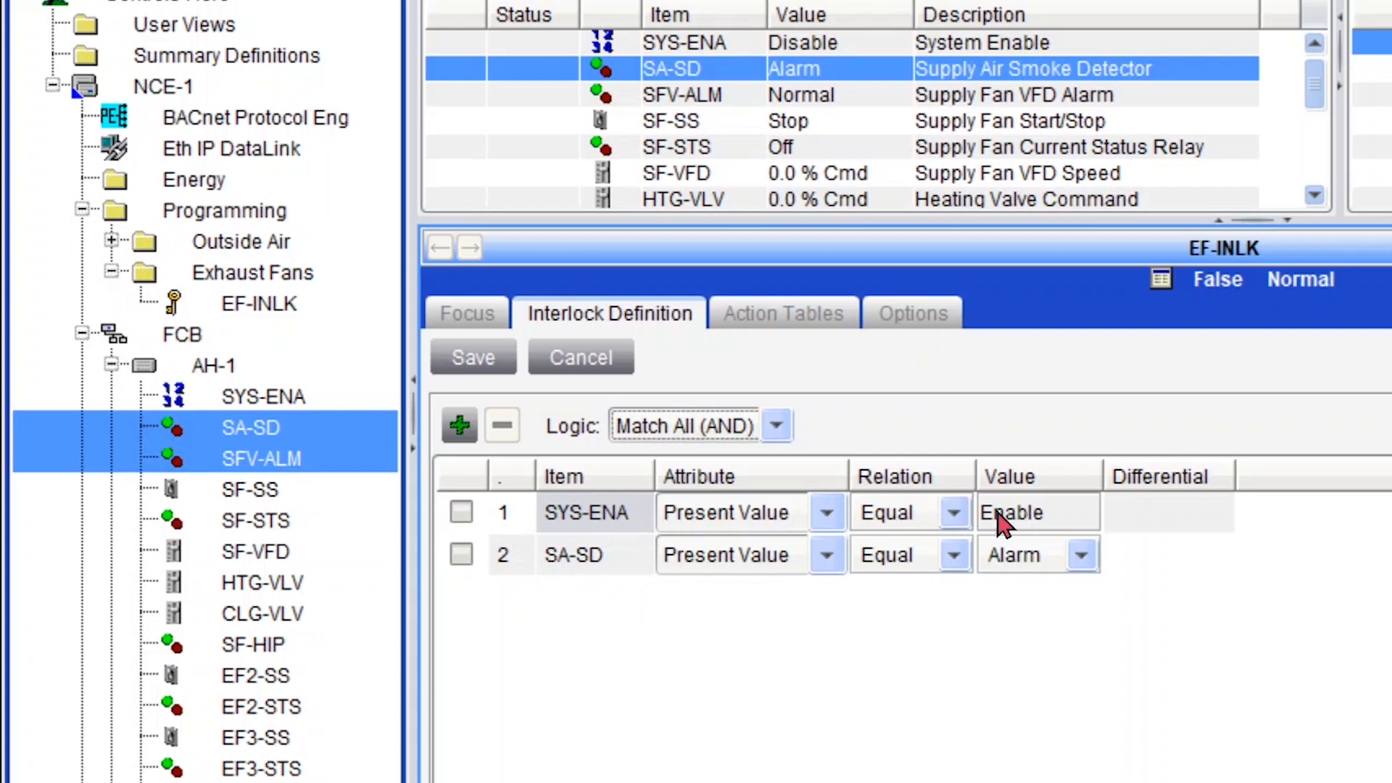
Set the SA-SD condition's relation to Not Equal and save the EF-INLK interlock definition.
click(906, 560)
click(935, 613)
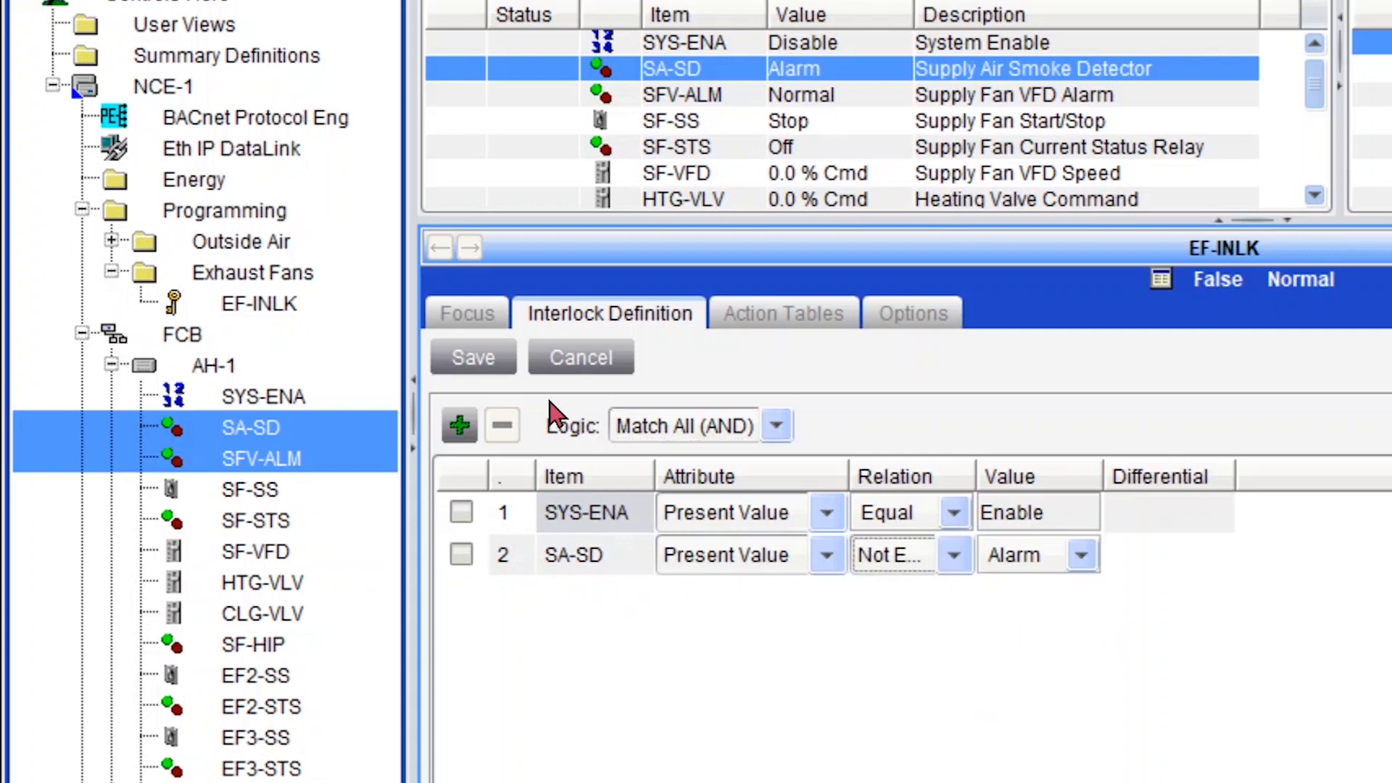
click(477, 368)
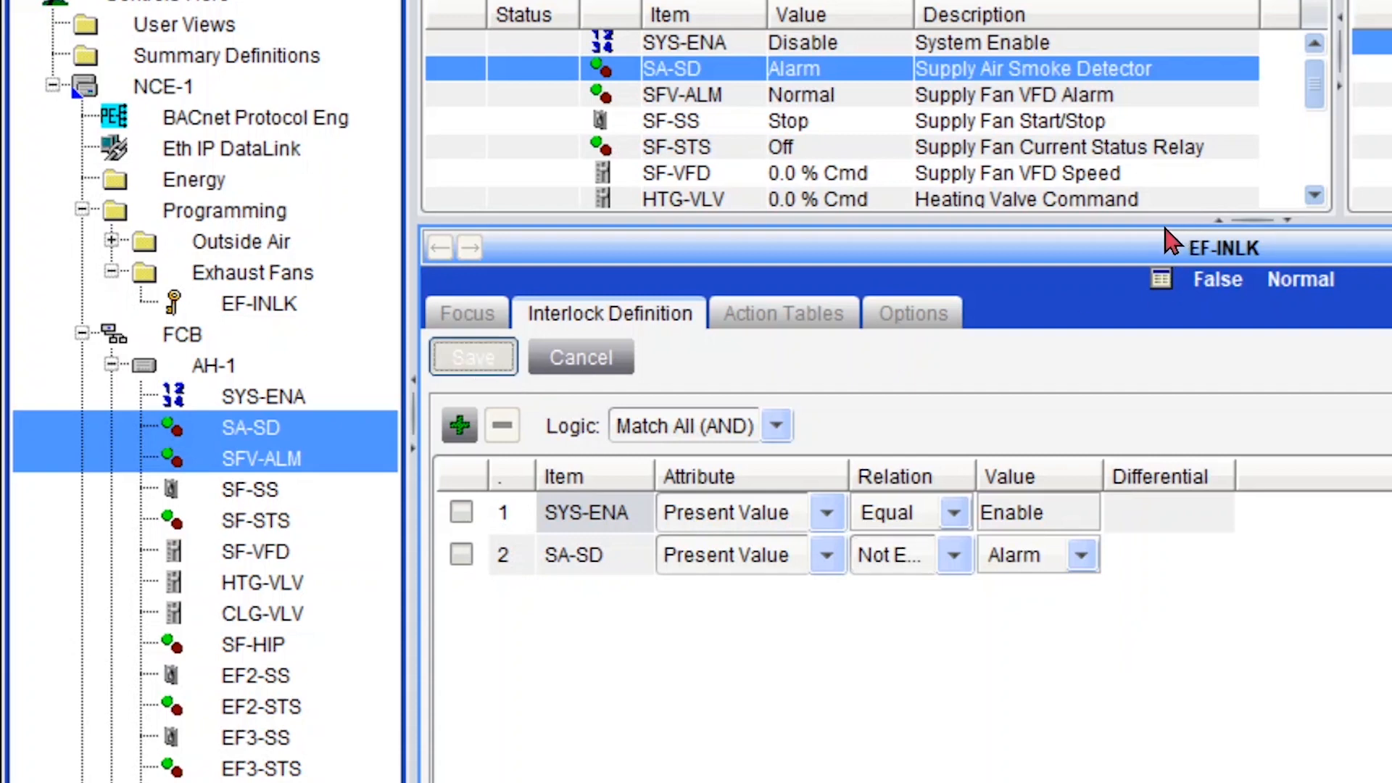
Enlarge the point summary panels and command the AH-1 SYS-ENA point's state to Enable.
drag(1171, 229, 1309, 476)
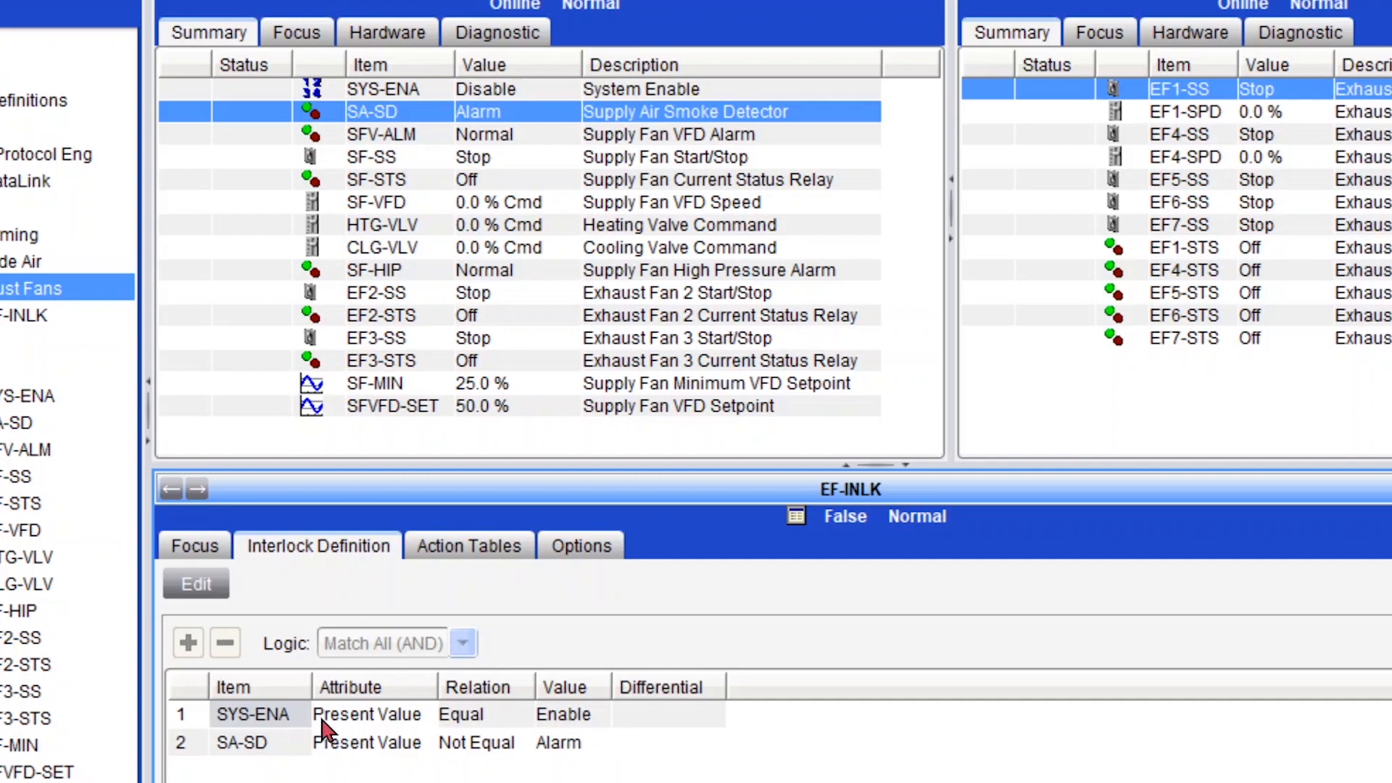
right_click(526, 89)
click(596, 184)
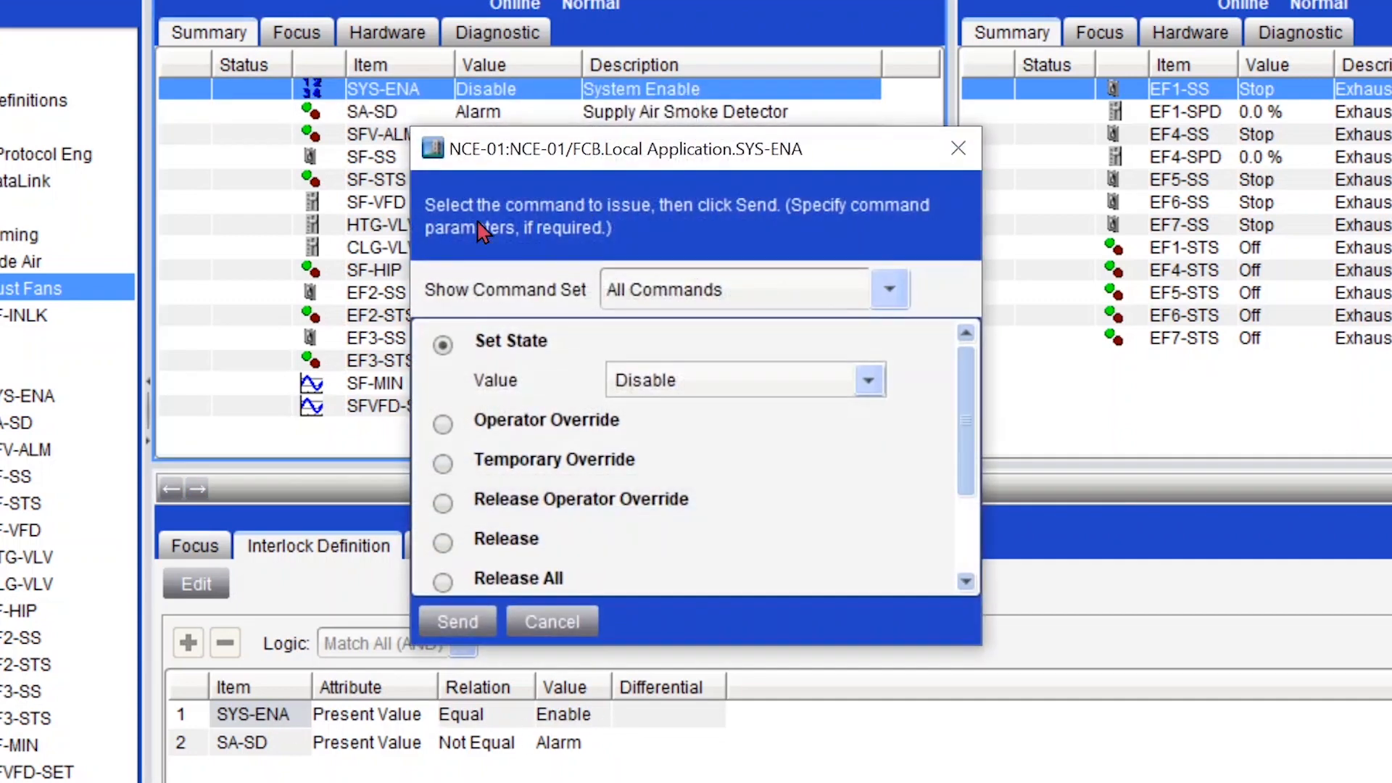
click(725, 380)
click(689, 434)
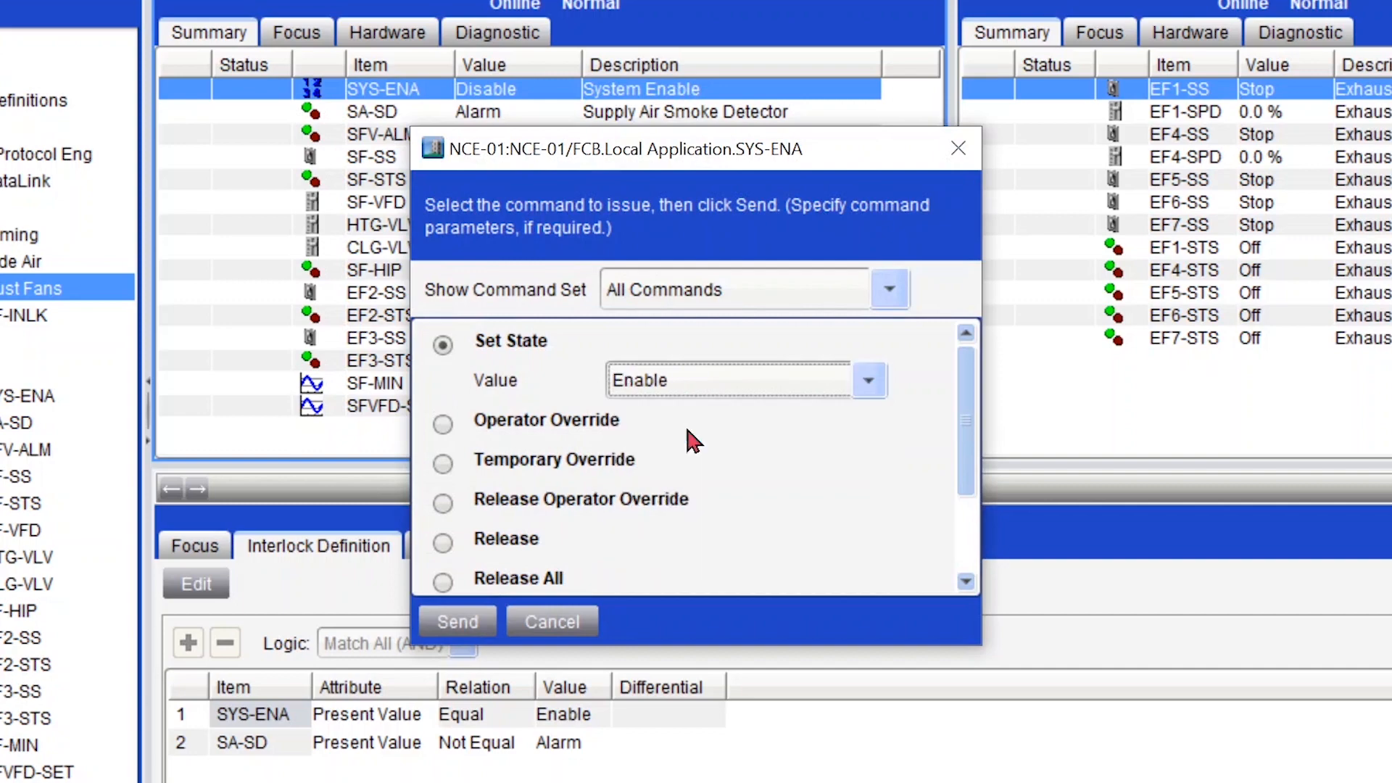
click(479, 623)
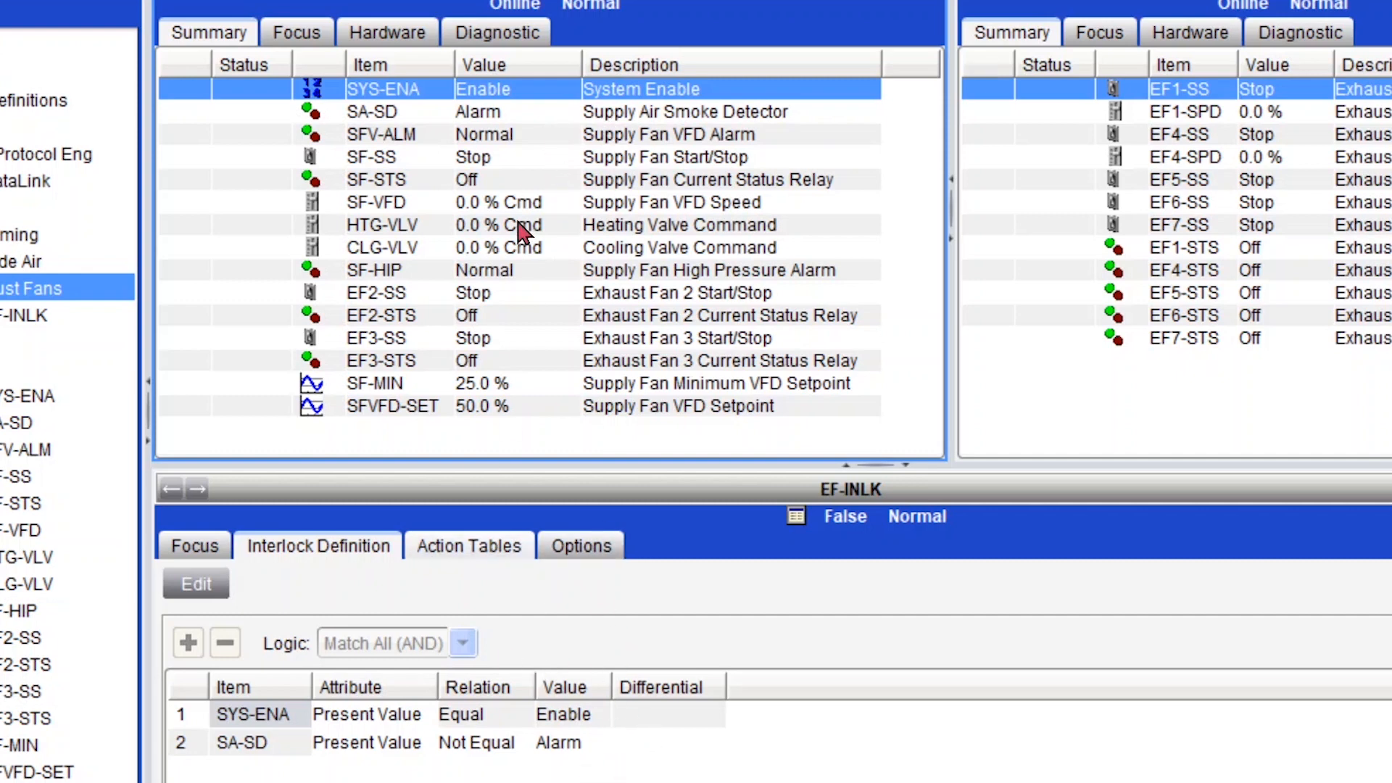
Command the AH-1 SA-SD point Out of Service with the value Normal.
click(478, 116)
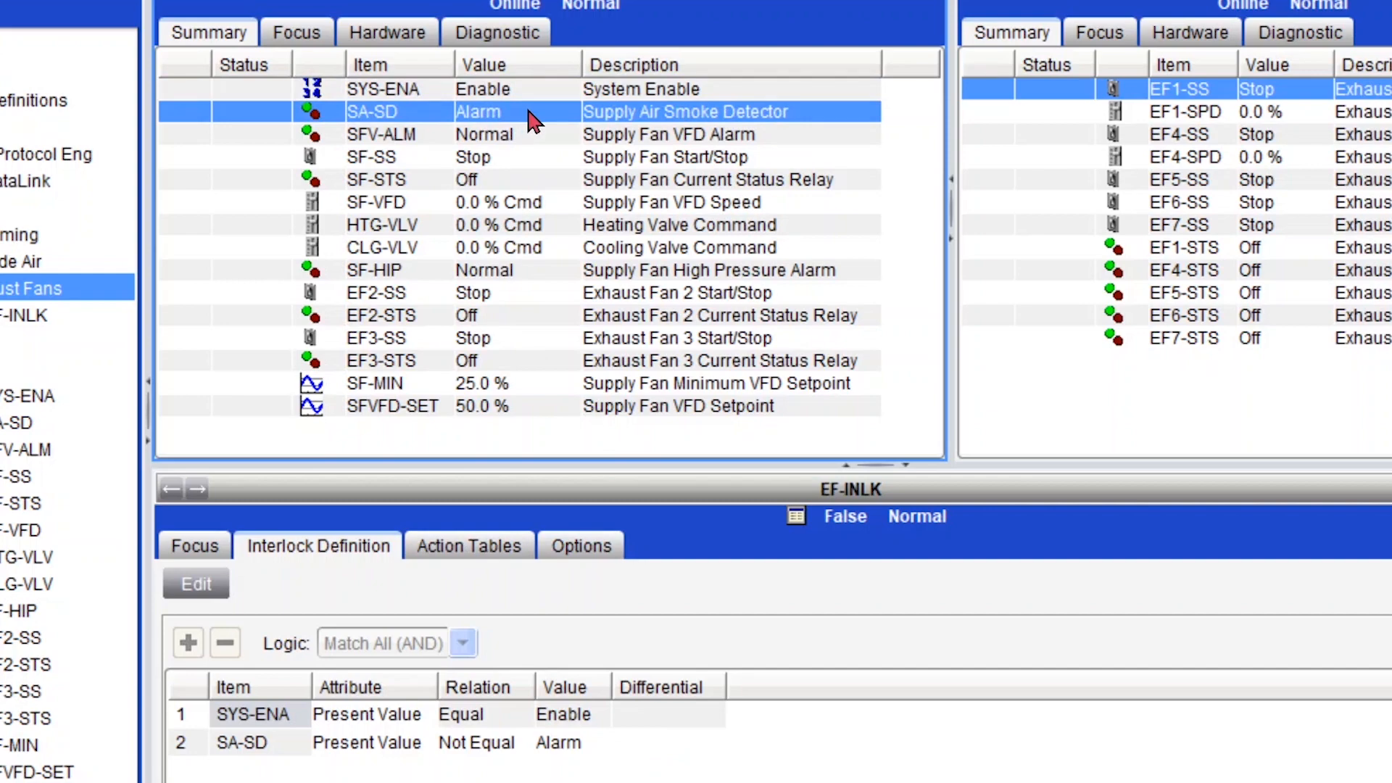
right_click(533, 121)
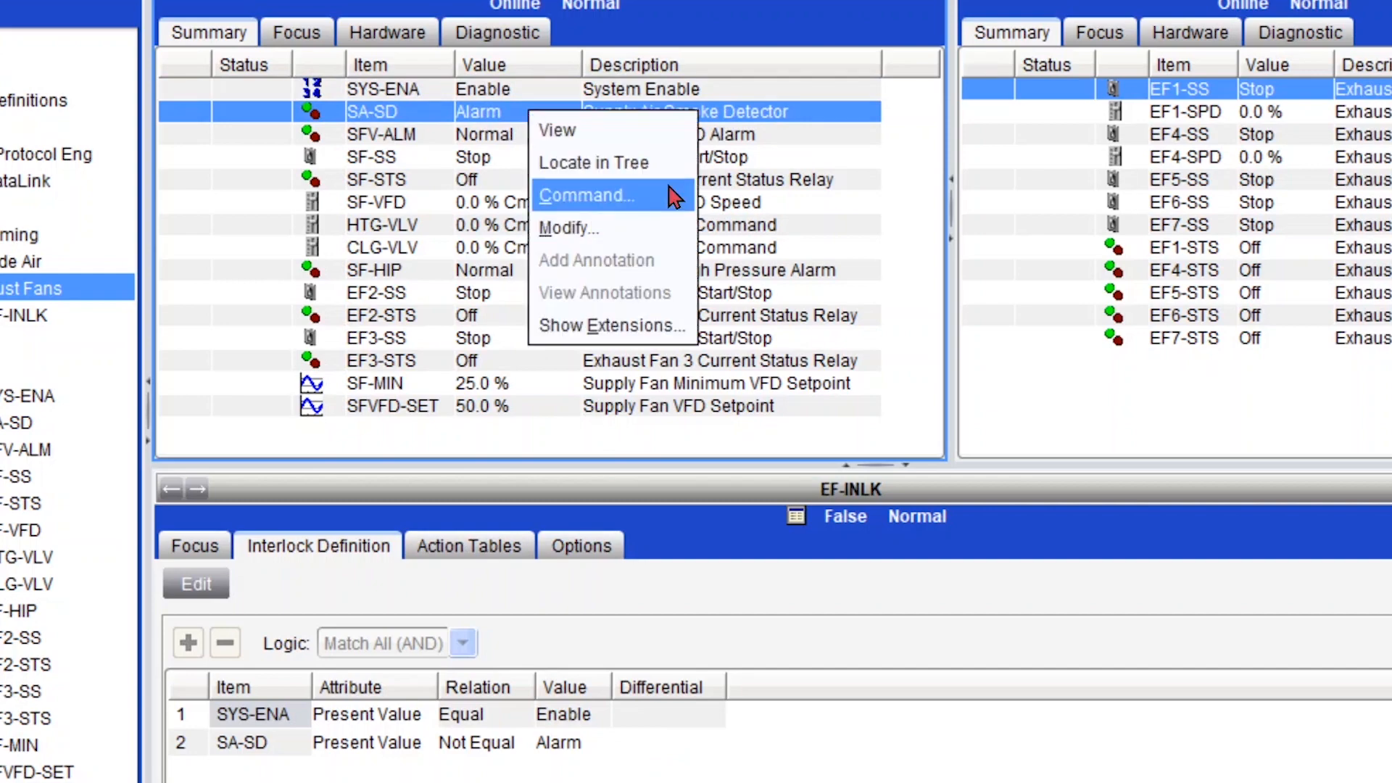
click(675, 196)
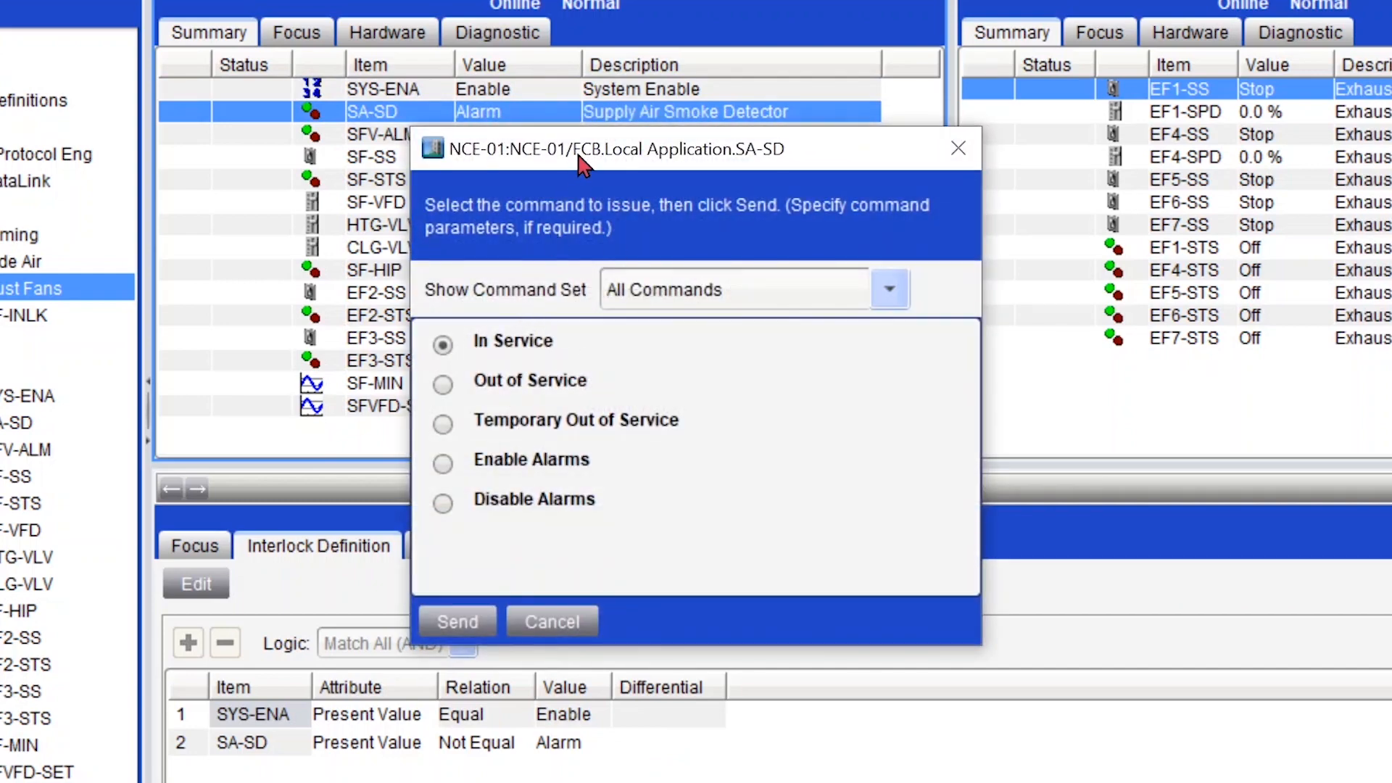
click(443, 385)
click(700, 421)
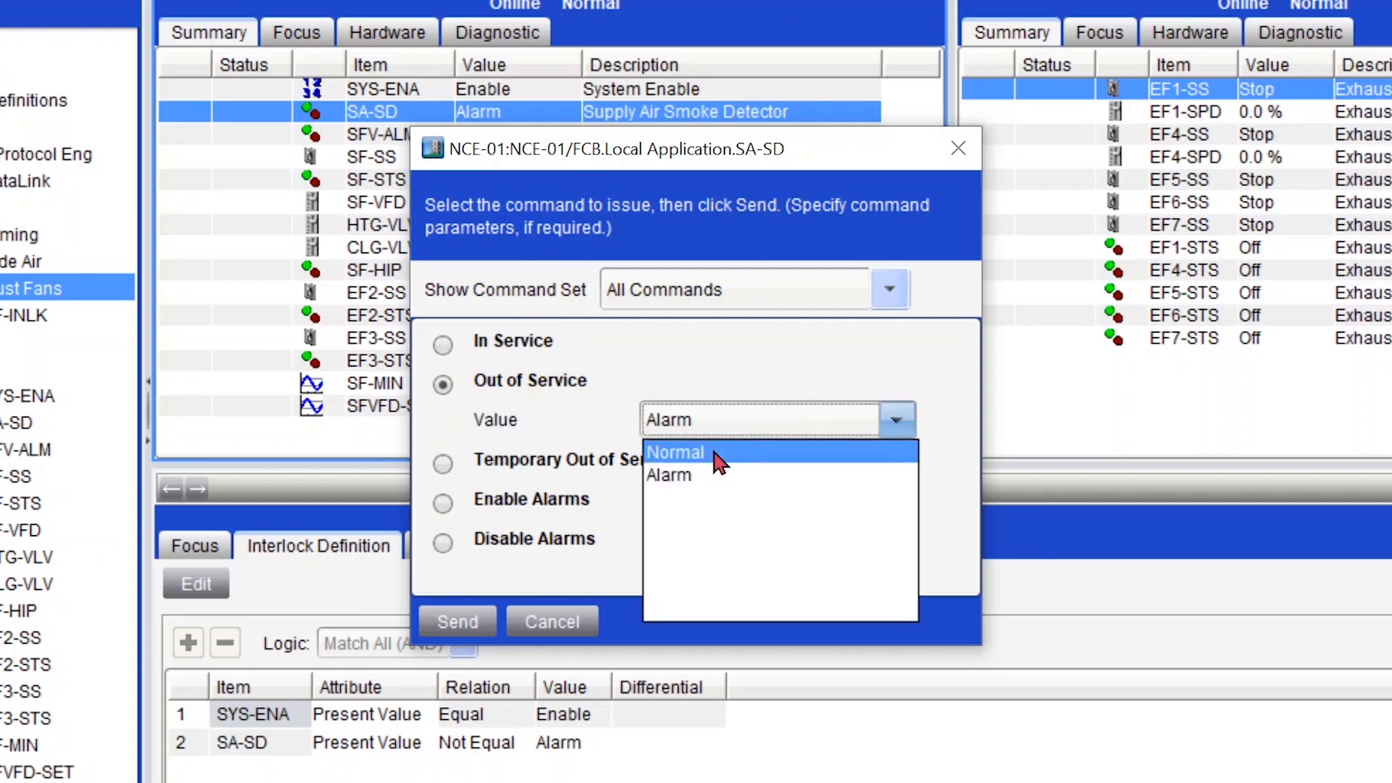
click(718, 452)
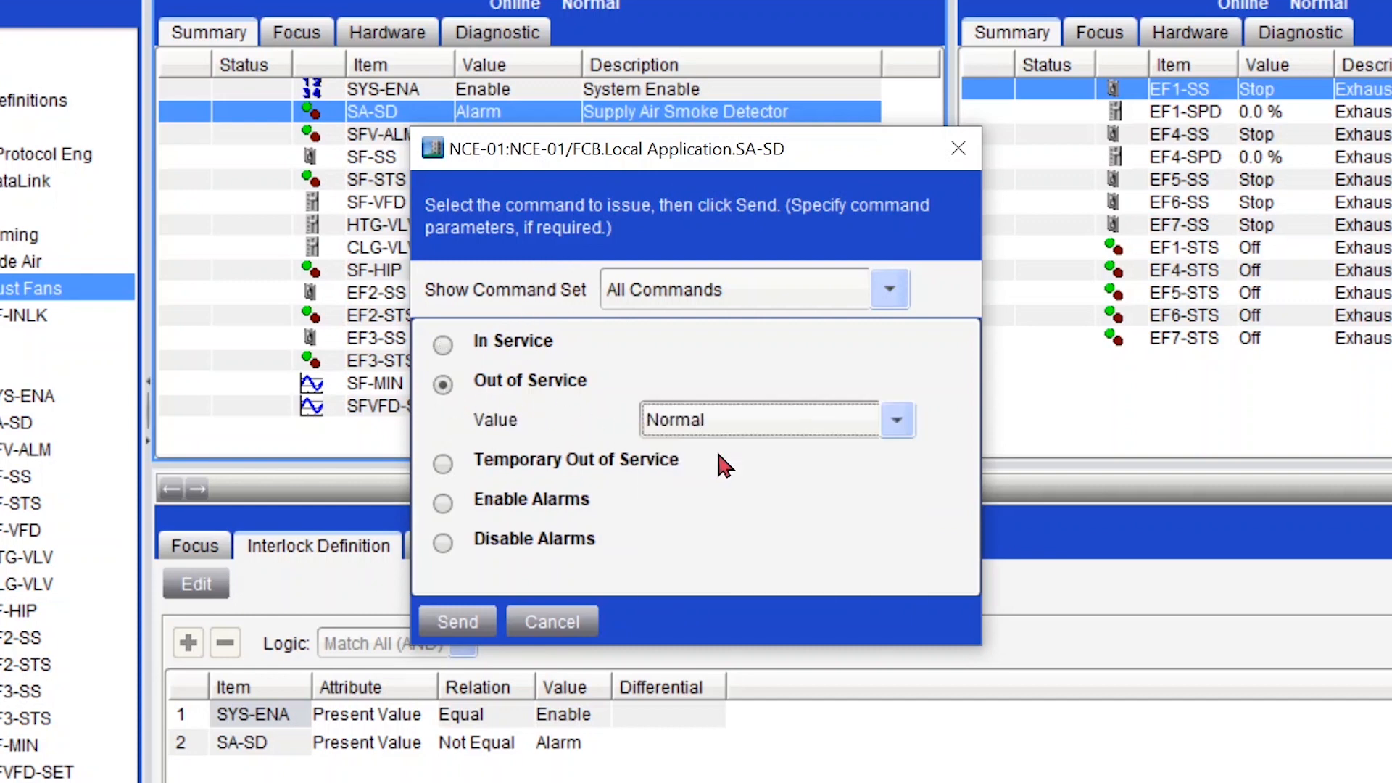
click(476, 618)
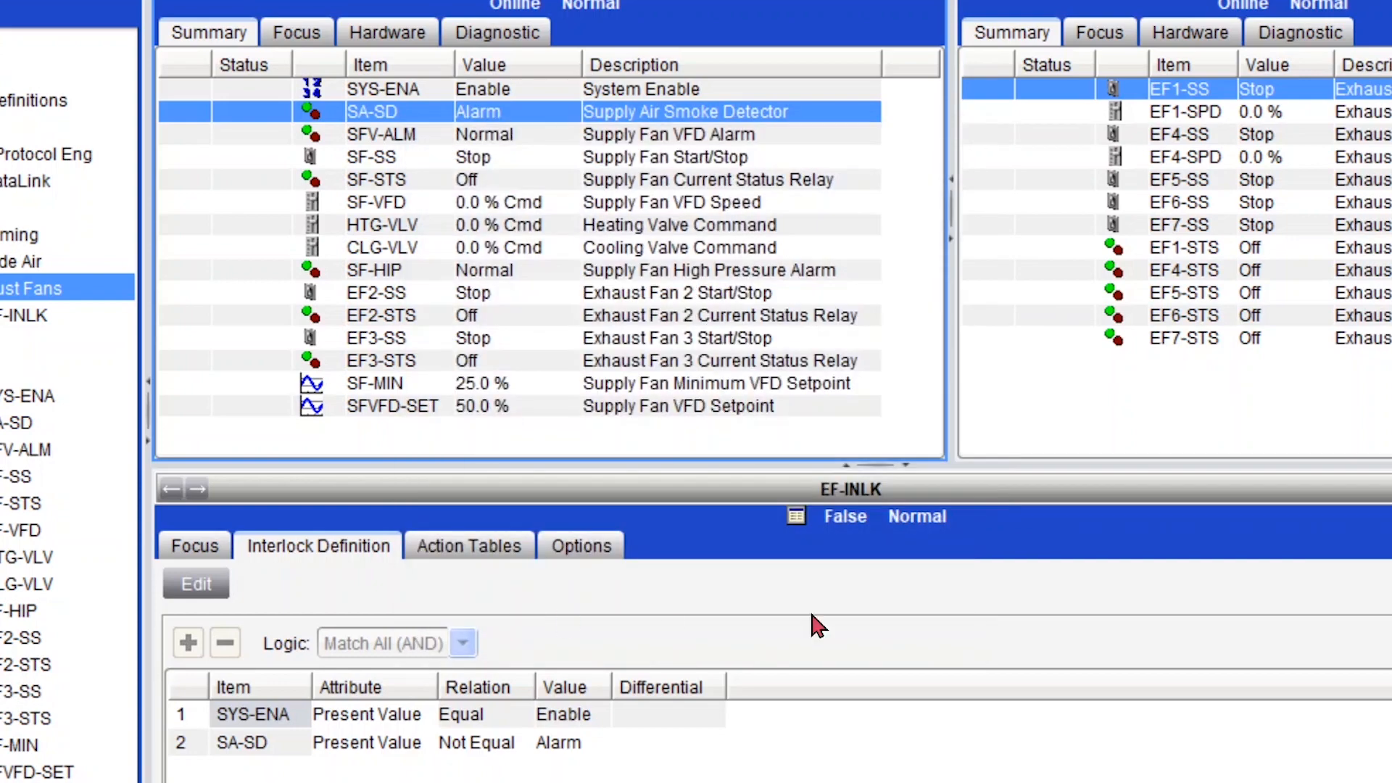
Check the EF-INLK interlock's state and review its action tables, returning to the interlock definition.
click(859, 555)
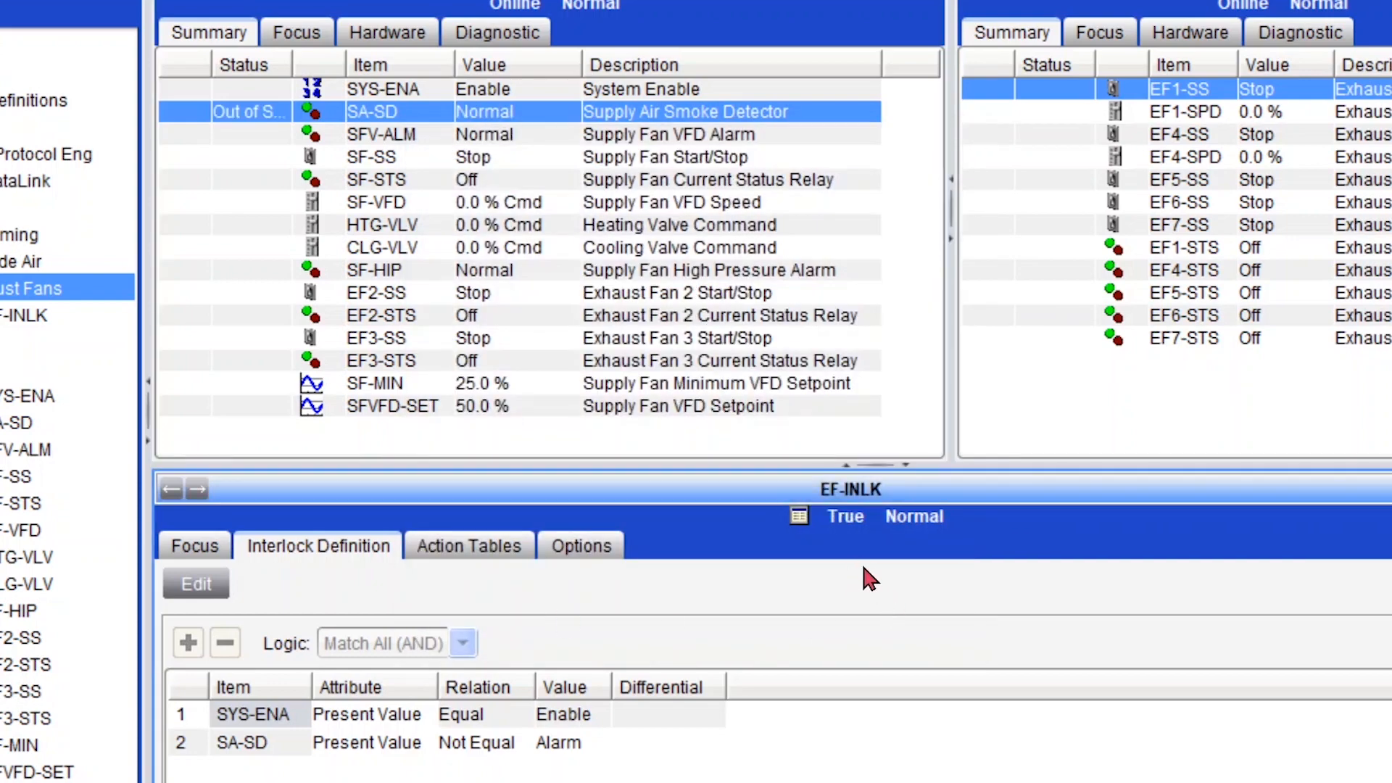
click(489, 544)
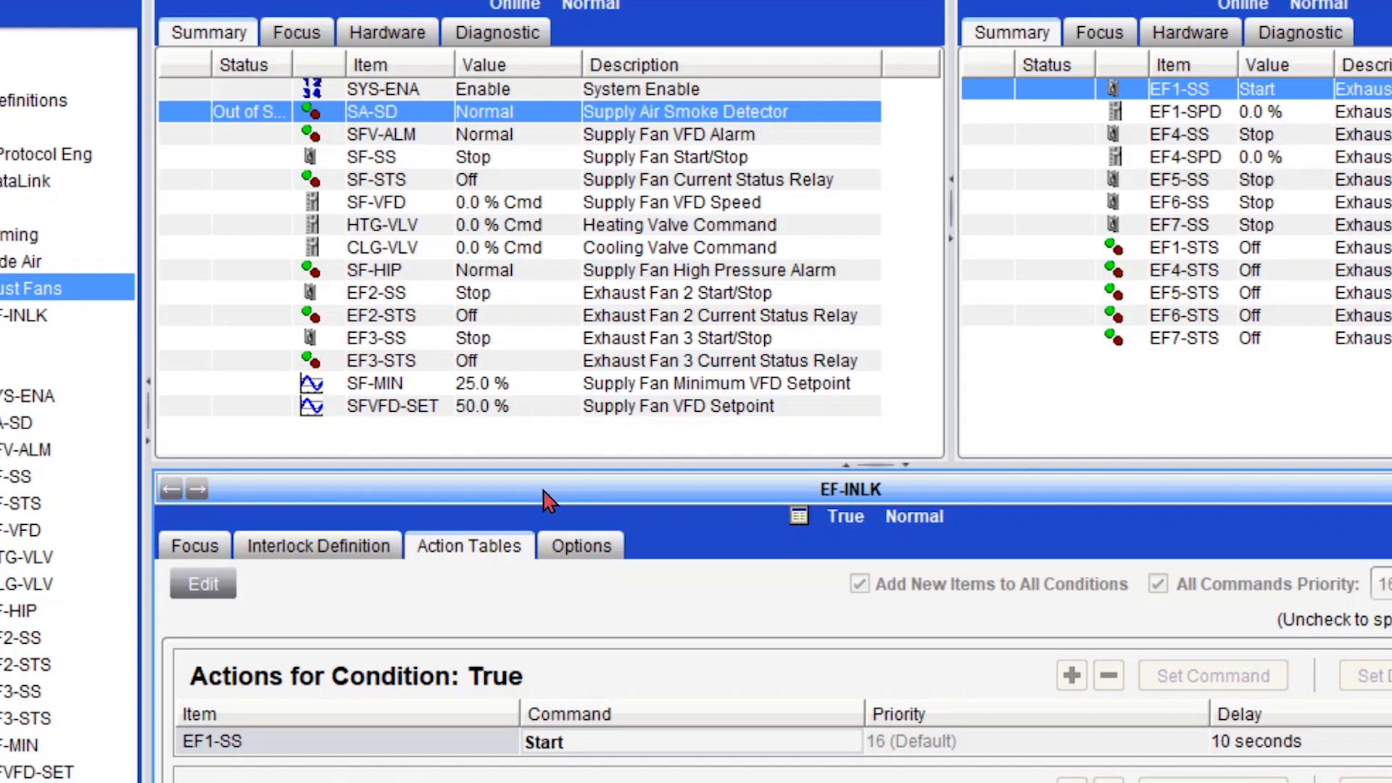
click(366, 546)
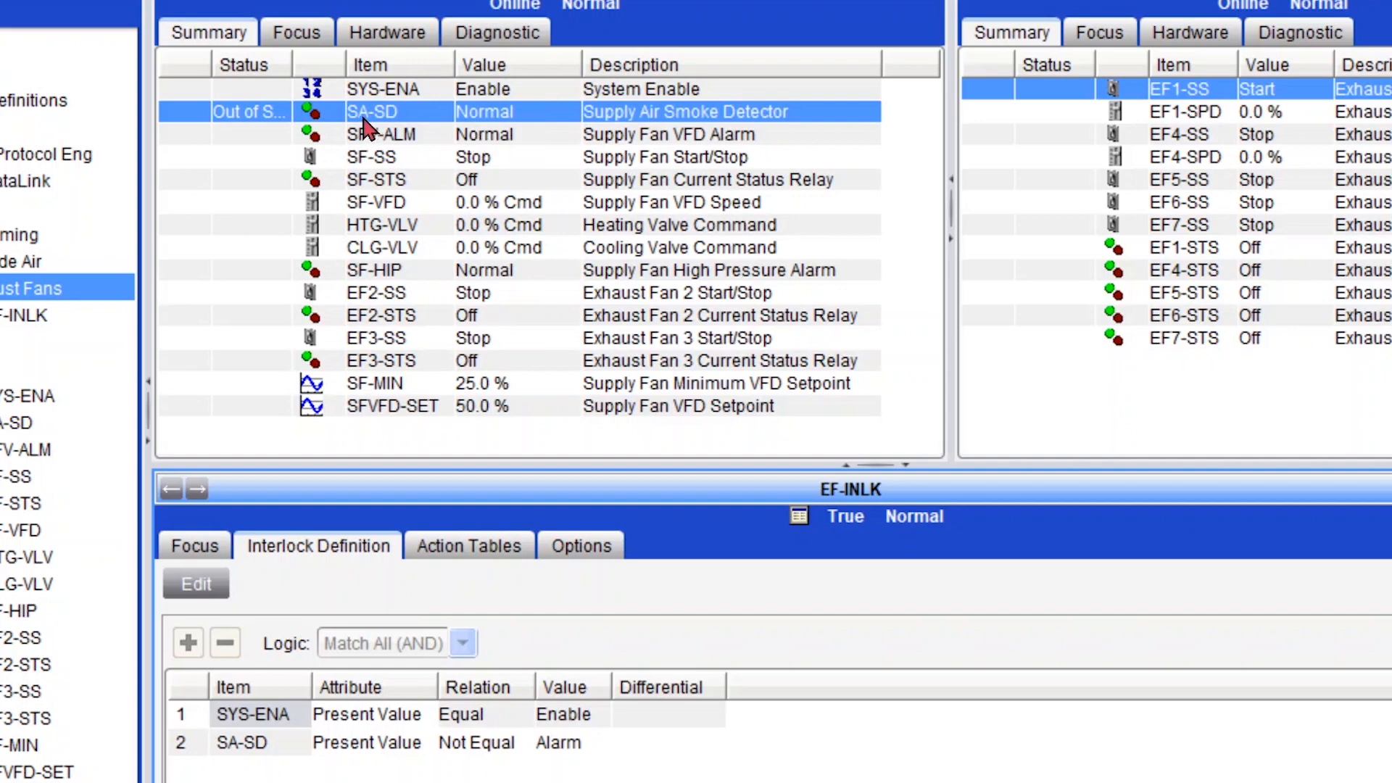
Command the AH-1 SA-SD point back to In Service.
right_click(431, 115)
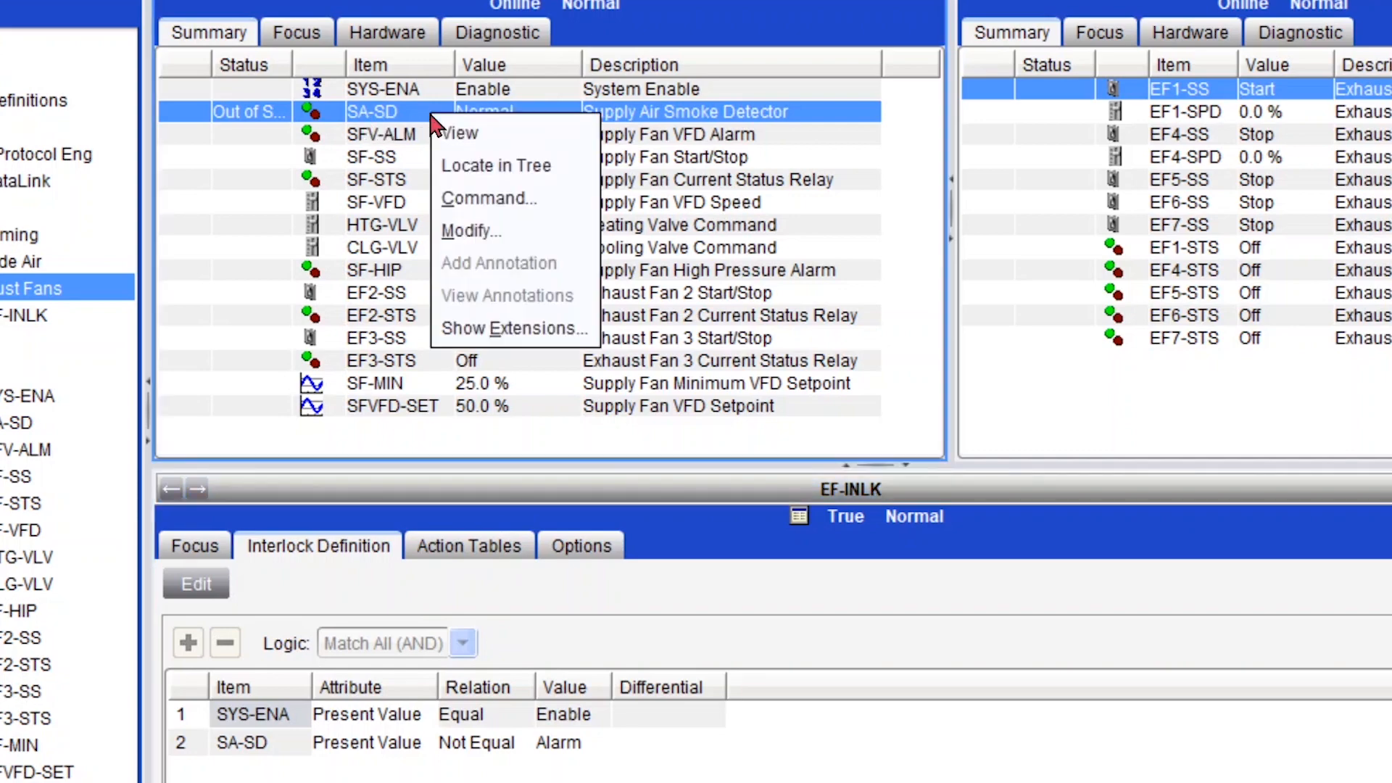
click(521, 200)
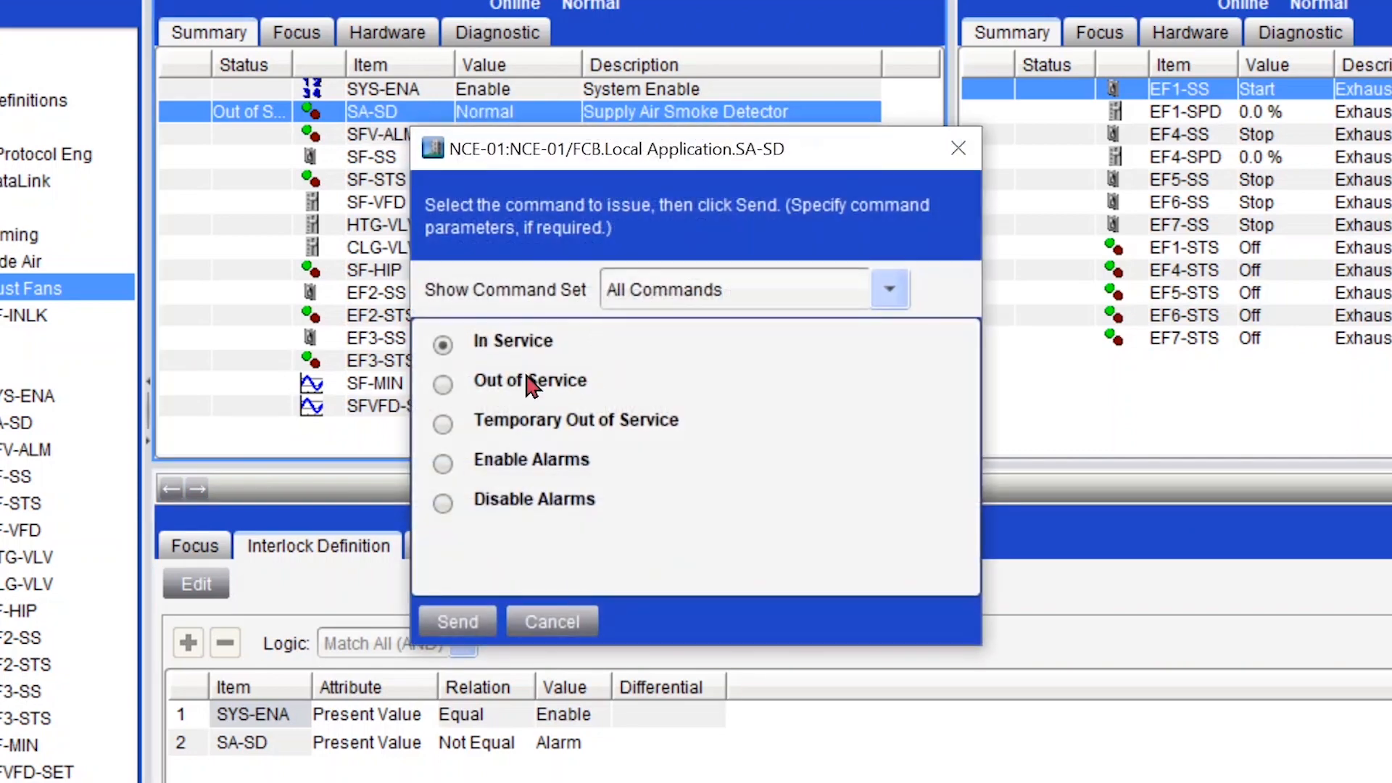
click(484, 622)
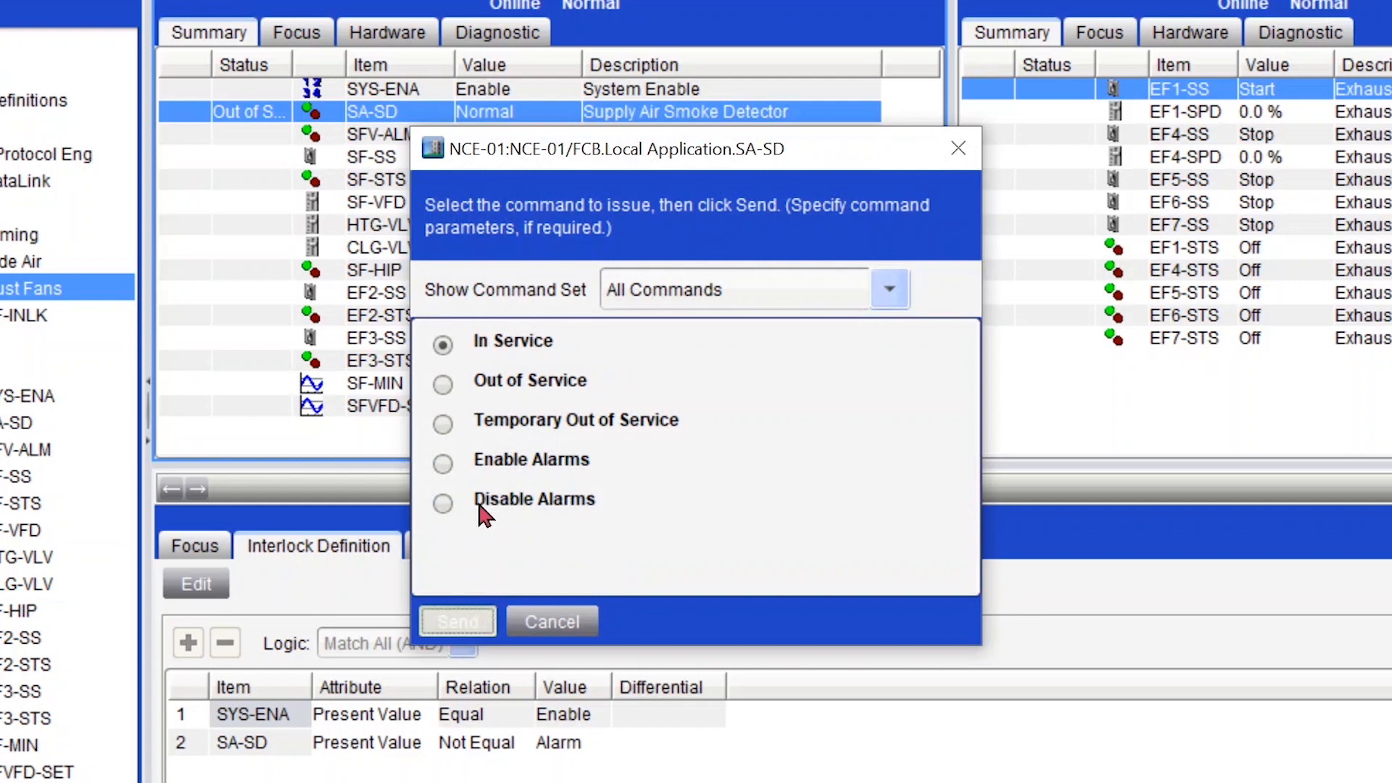
click(461, 612)
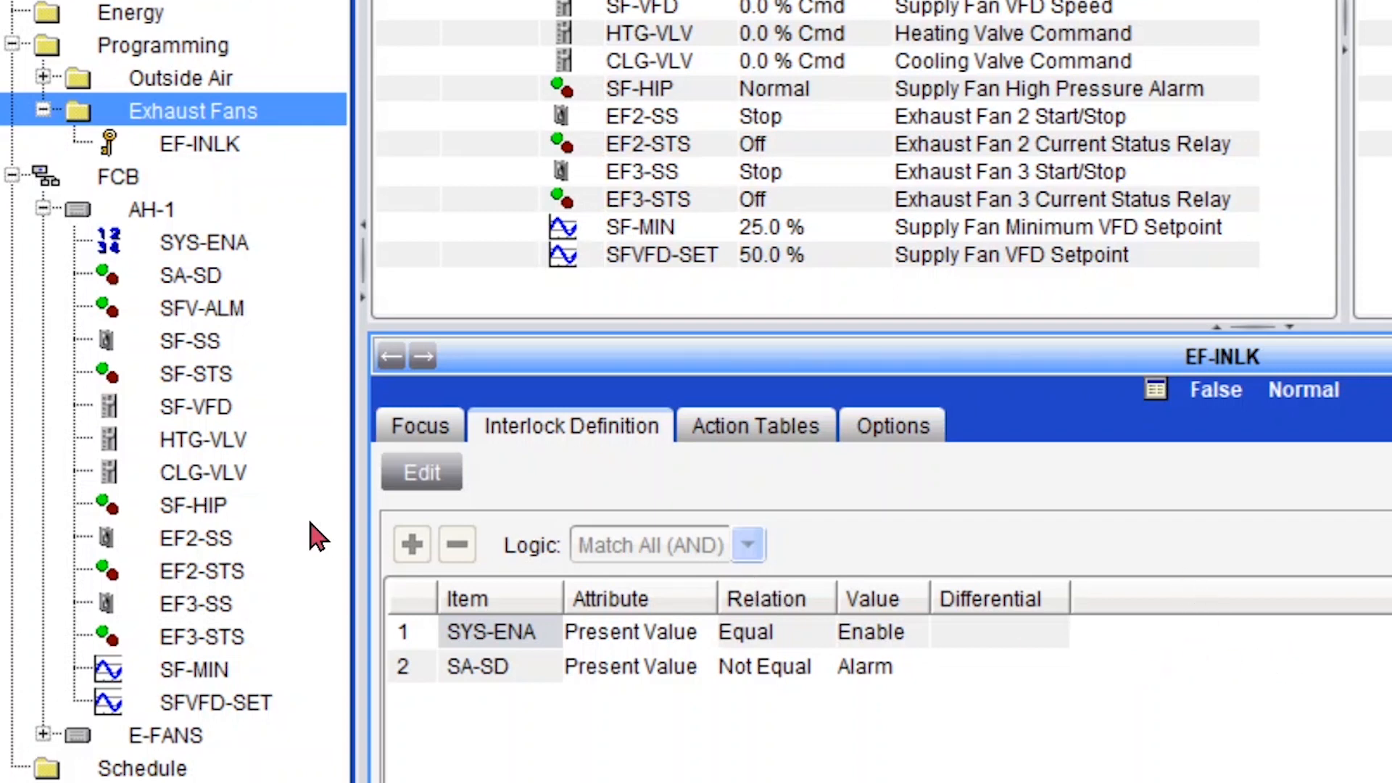
Edit the EF-INLK interlock definition to use Match Any (OR) logic and remove its SA-SD condition.
click(451, 476)
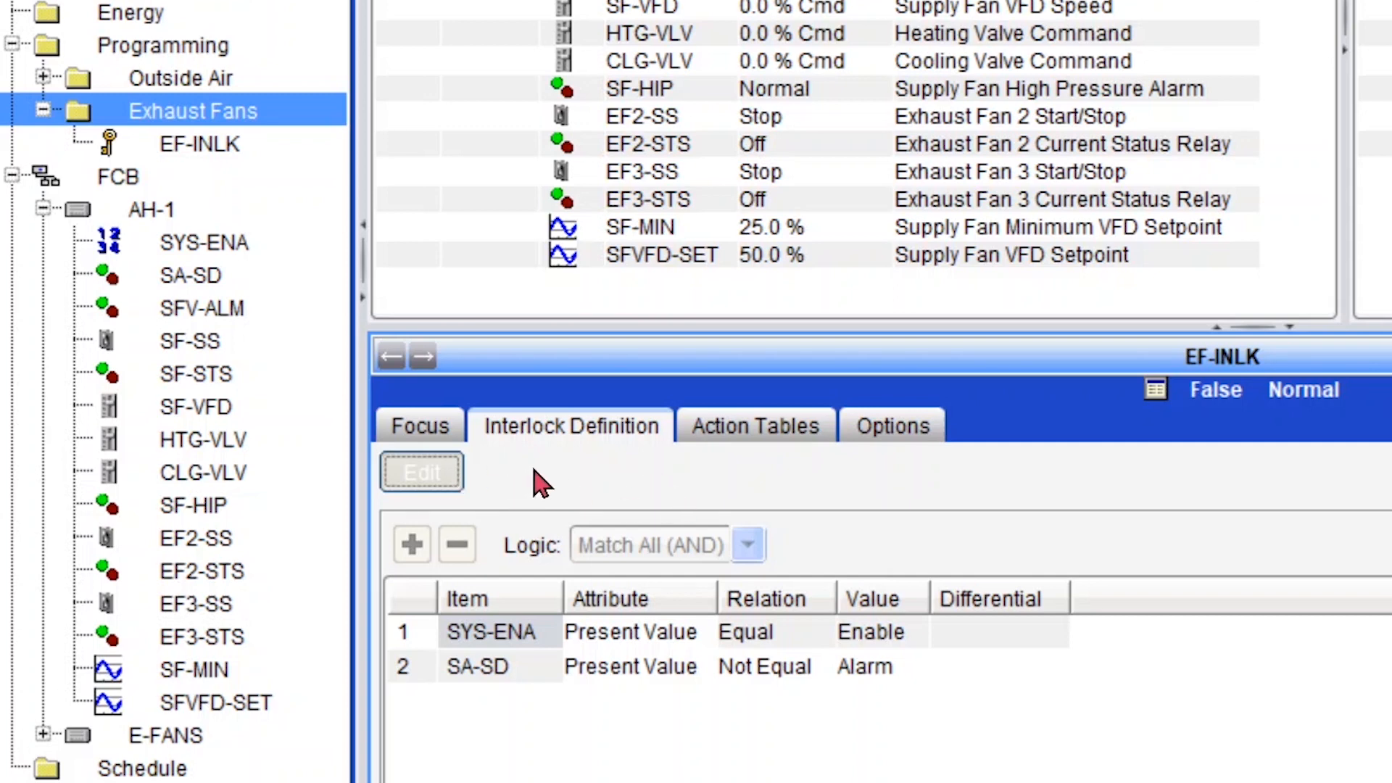
click(747, 546)
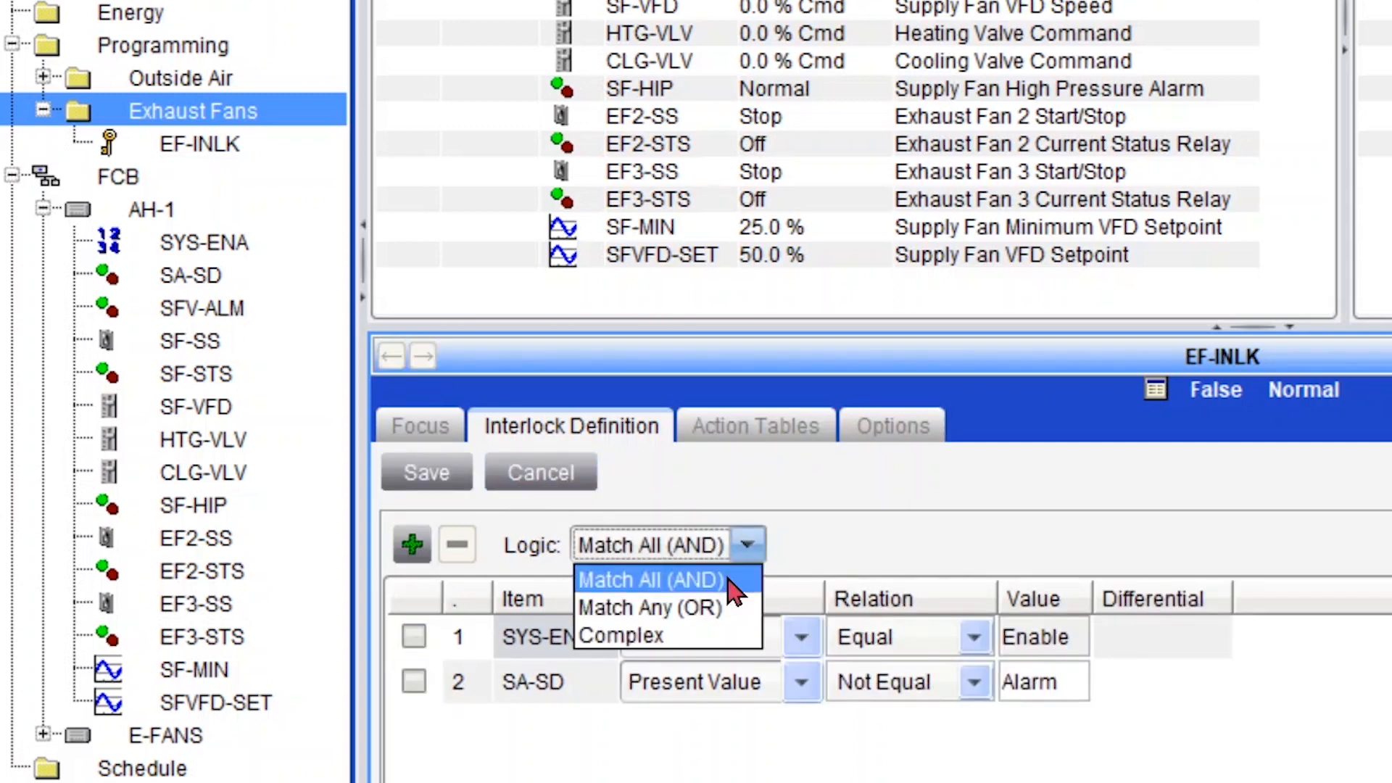
click(724, 613)
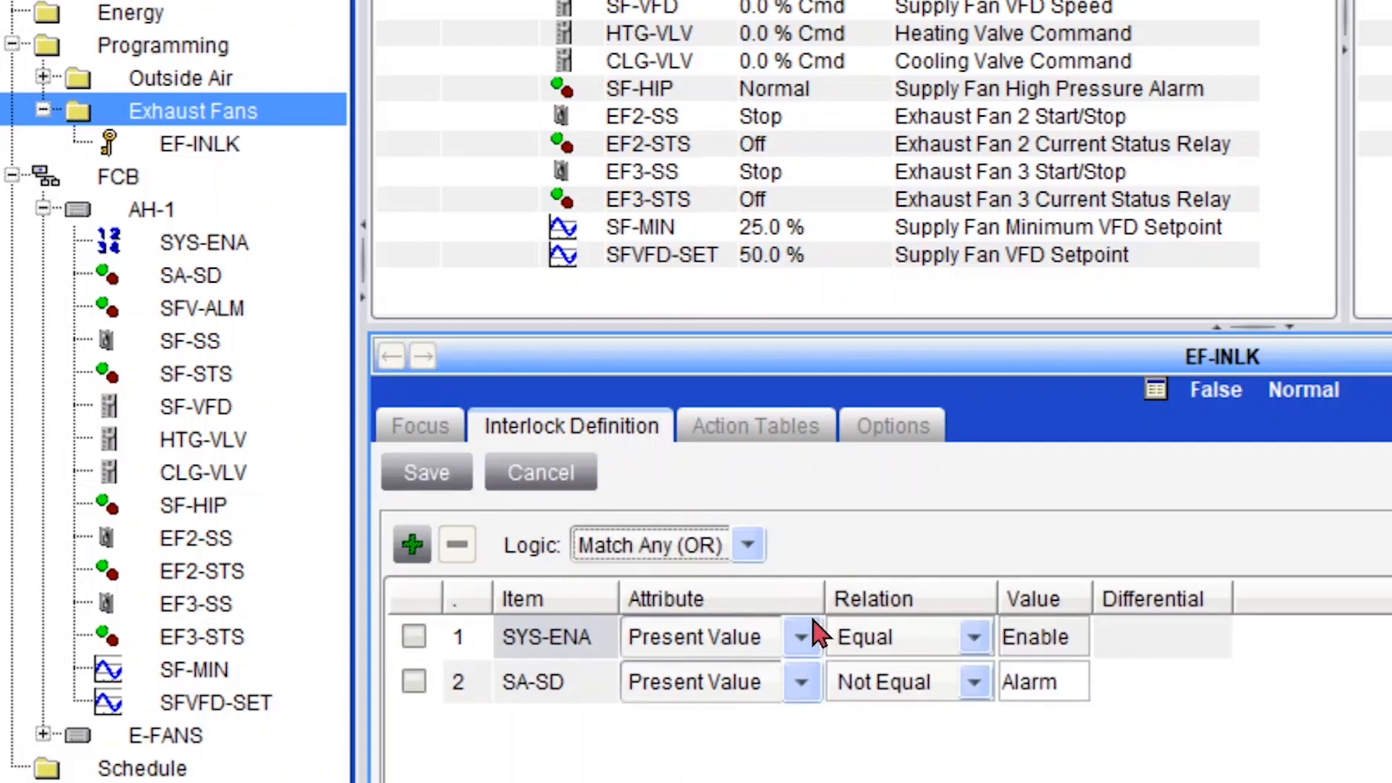
click(414, 681)
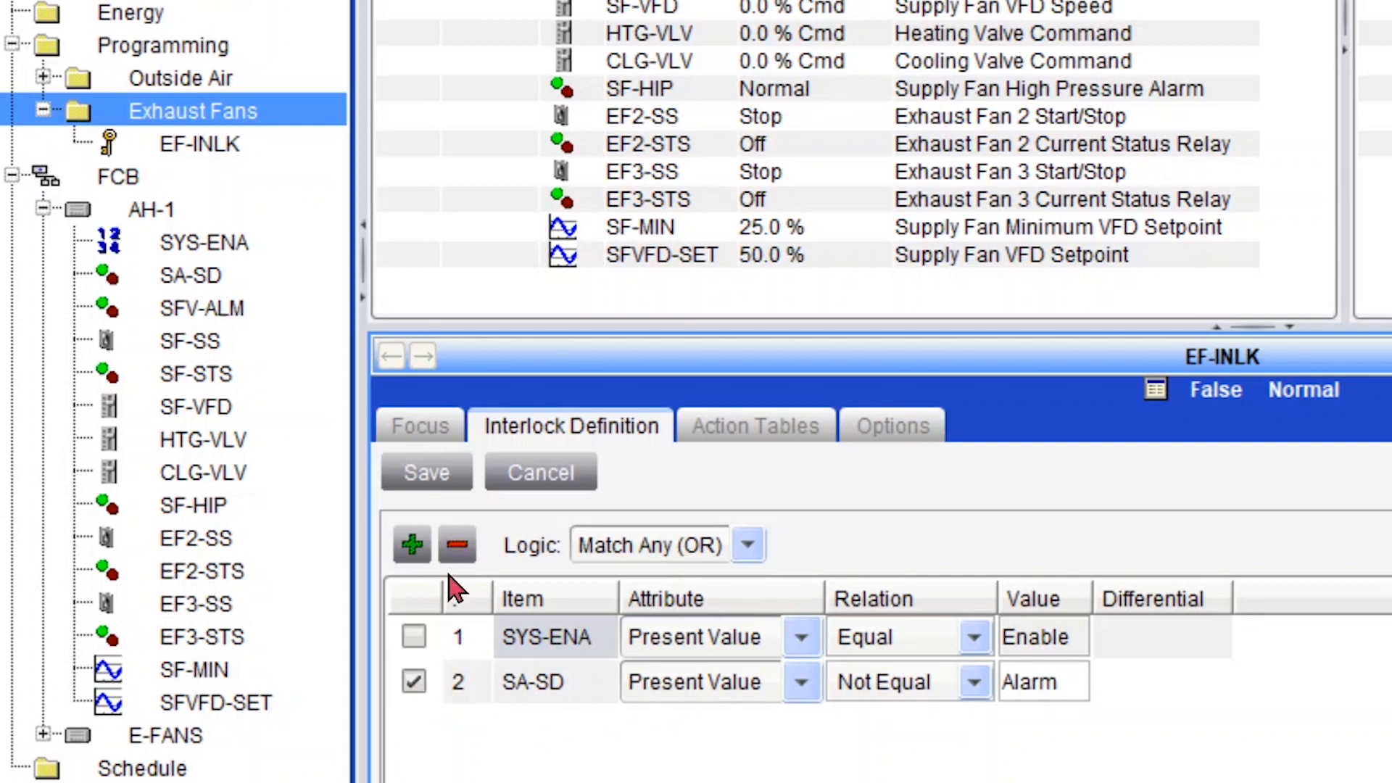
click(457, 543)
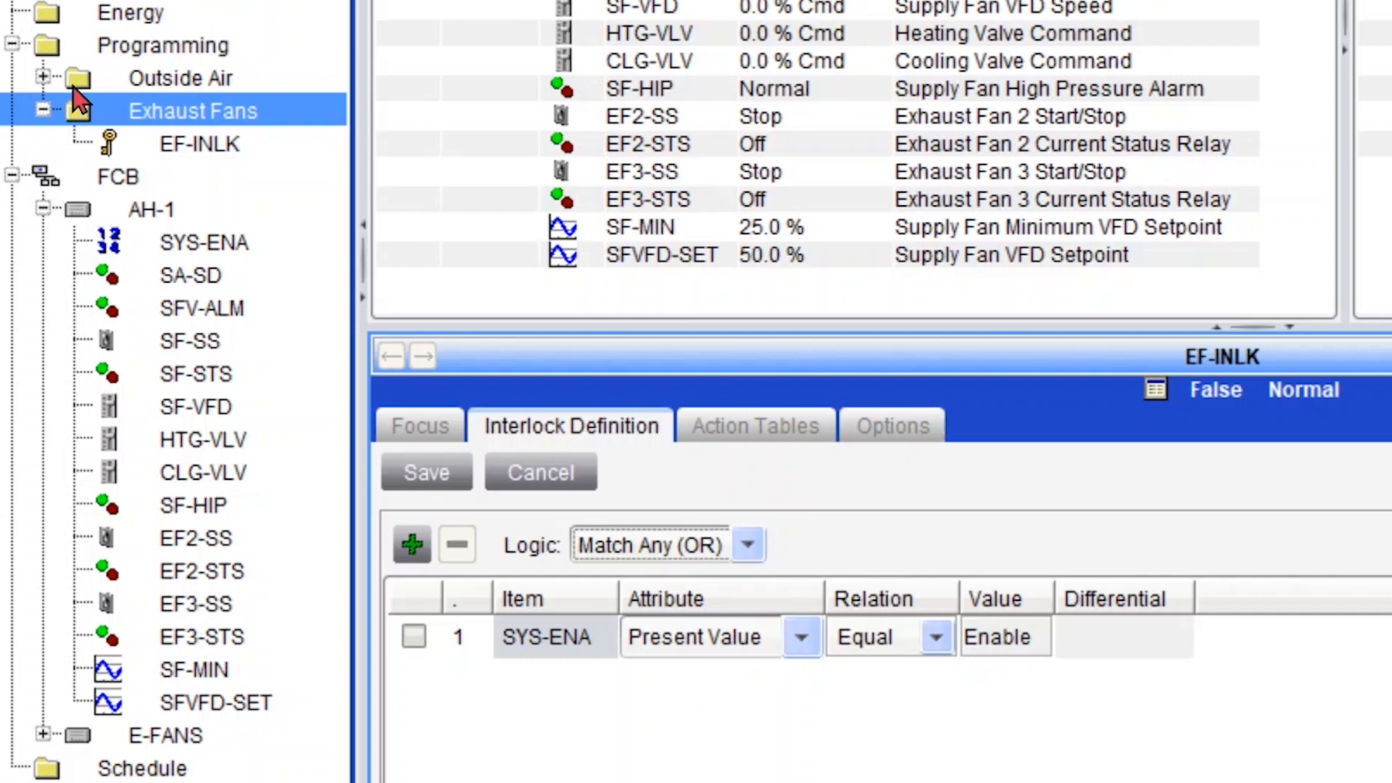
Add the Outside Air folder's OA-T point from the navigation tree as an interlock condition.
click(44, 77)
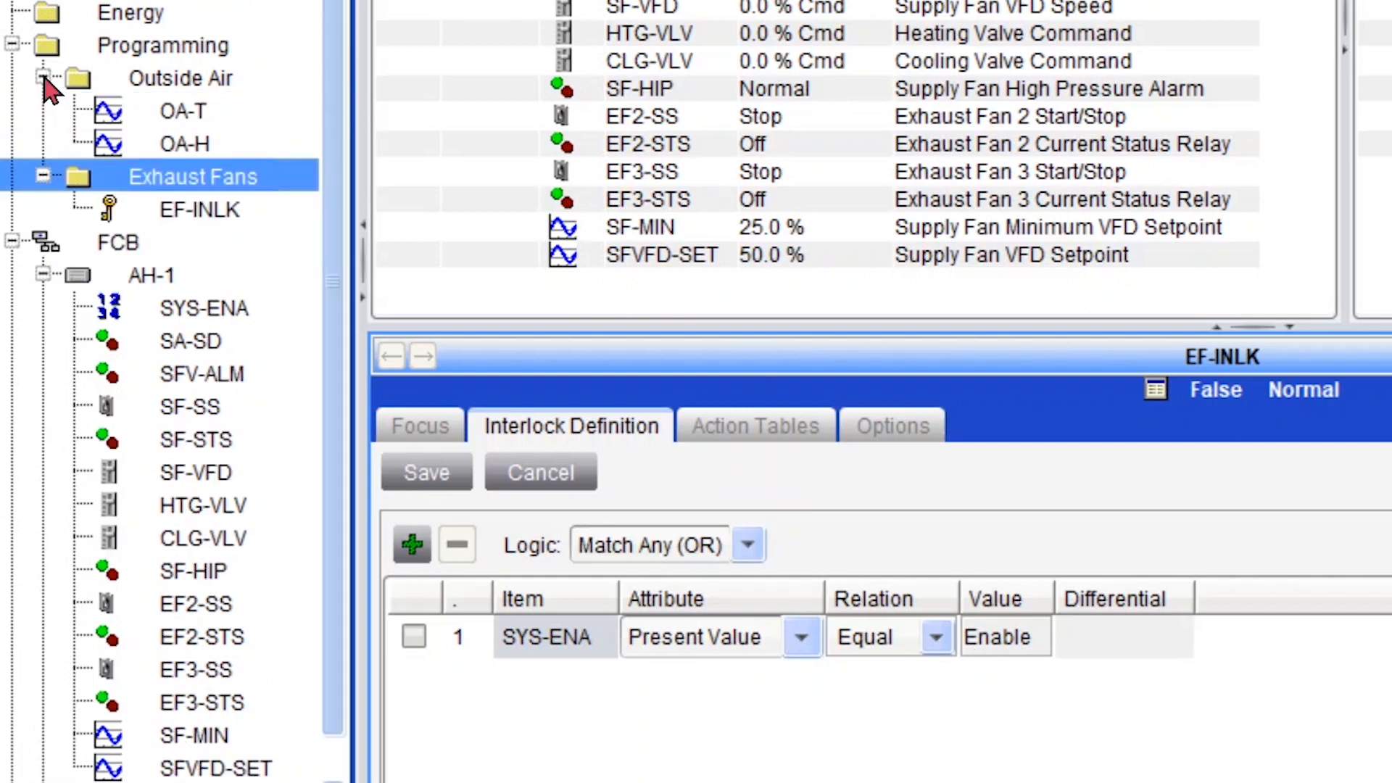
click(190, 116)
click(559, 736)
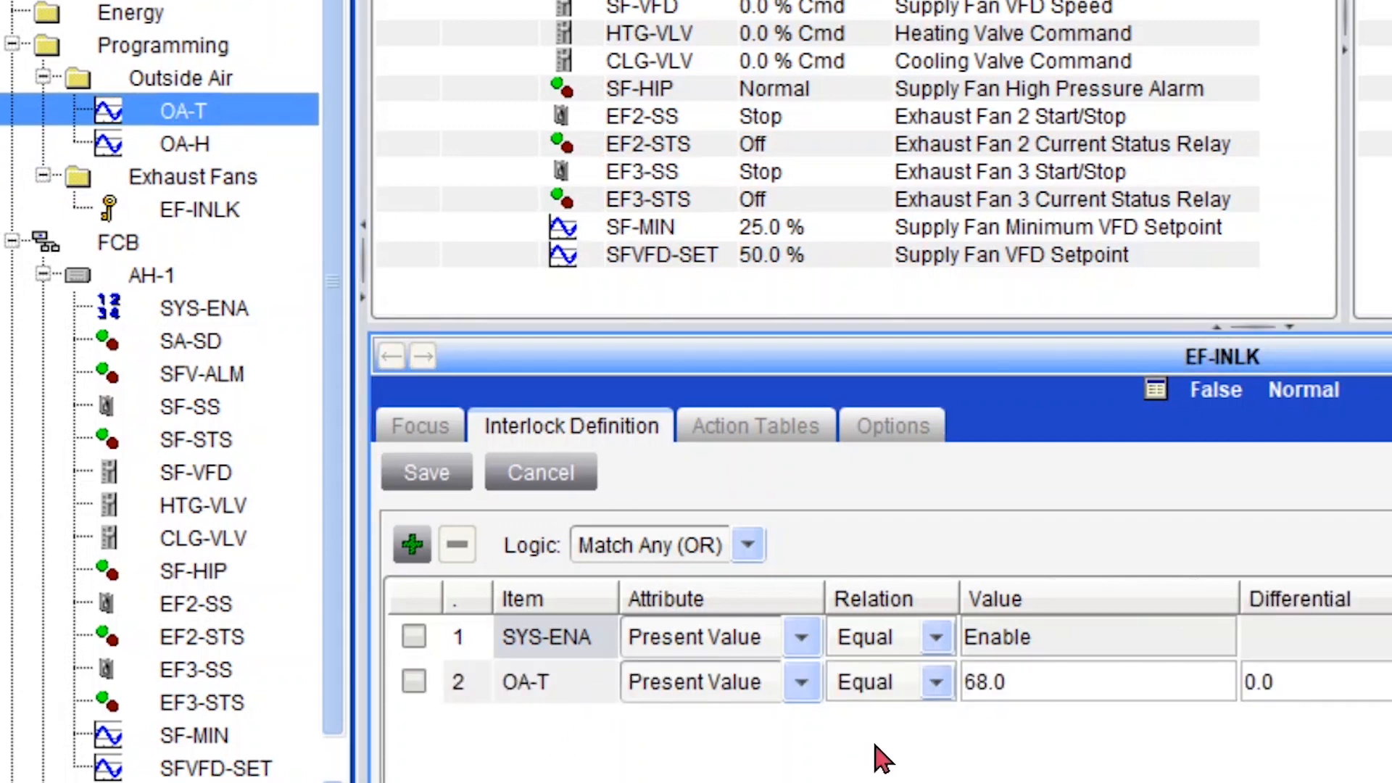
Set the OA-T condition to Greater Than 72 with a differential of 1, and save the interlock definition.
click(1132, 682)
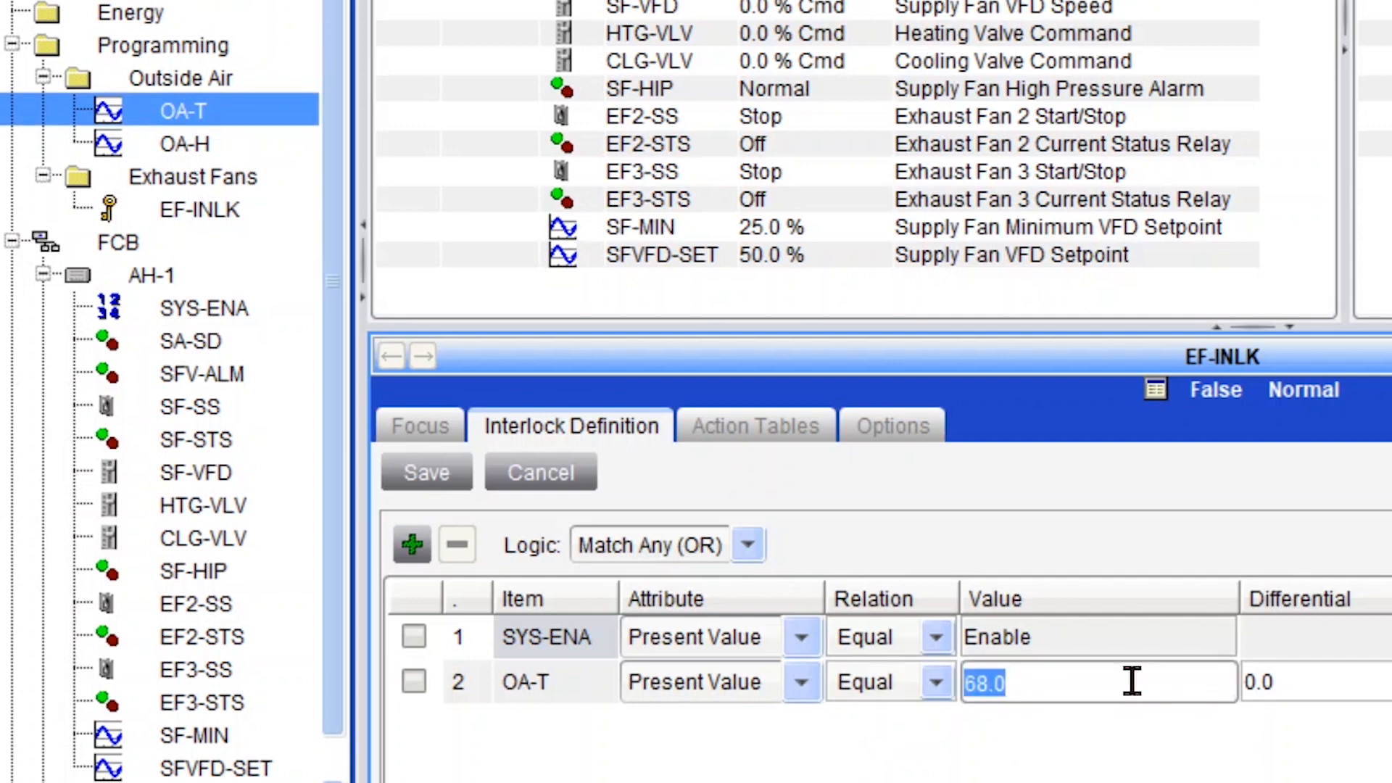
text(72)
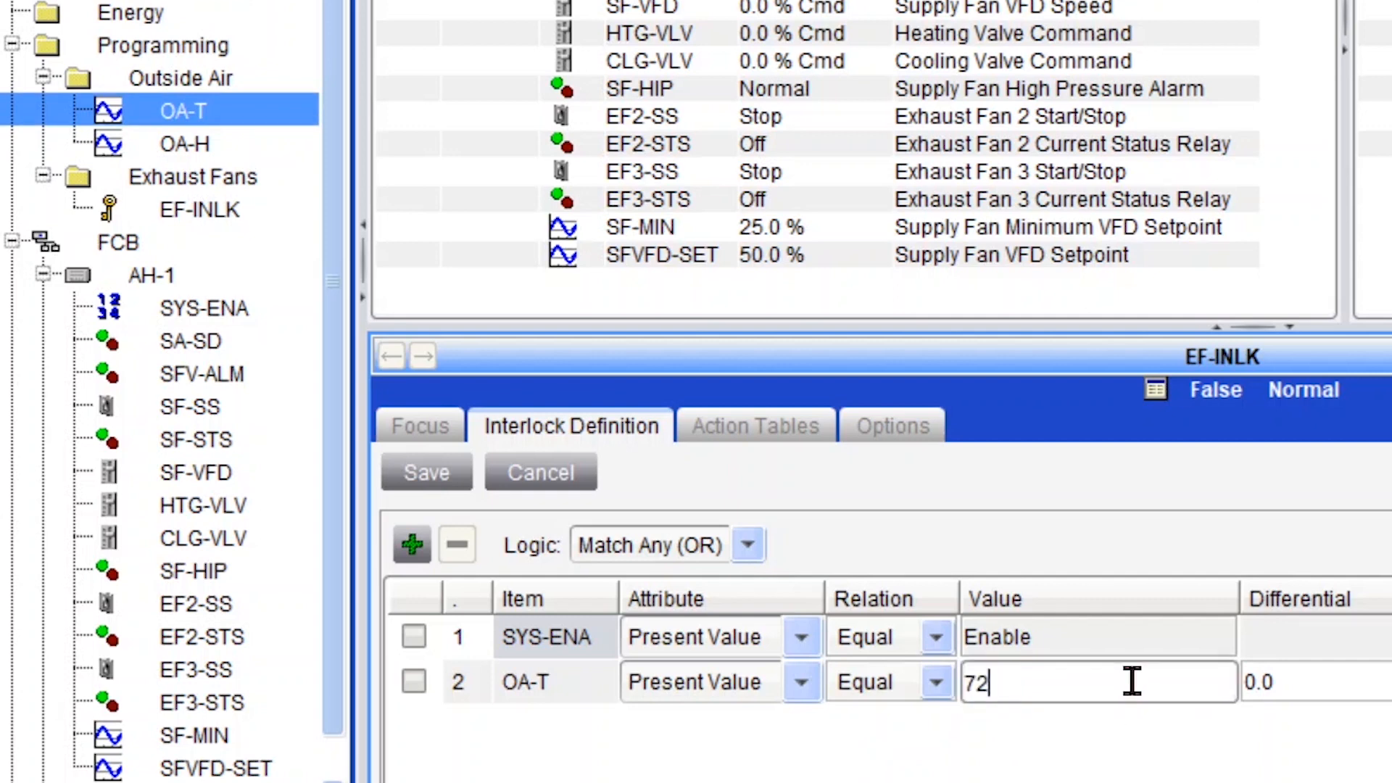
click(921, 694)
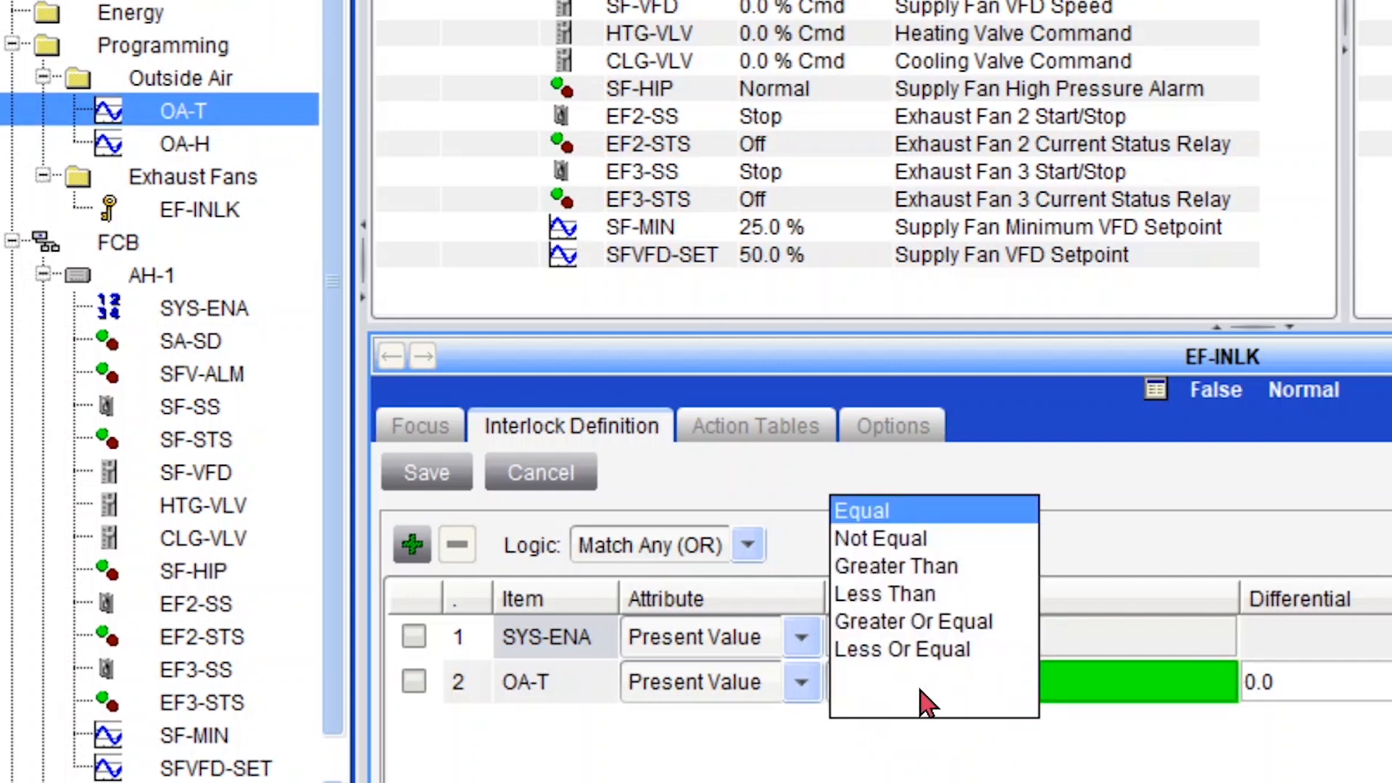
click(970, 572)
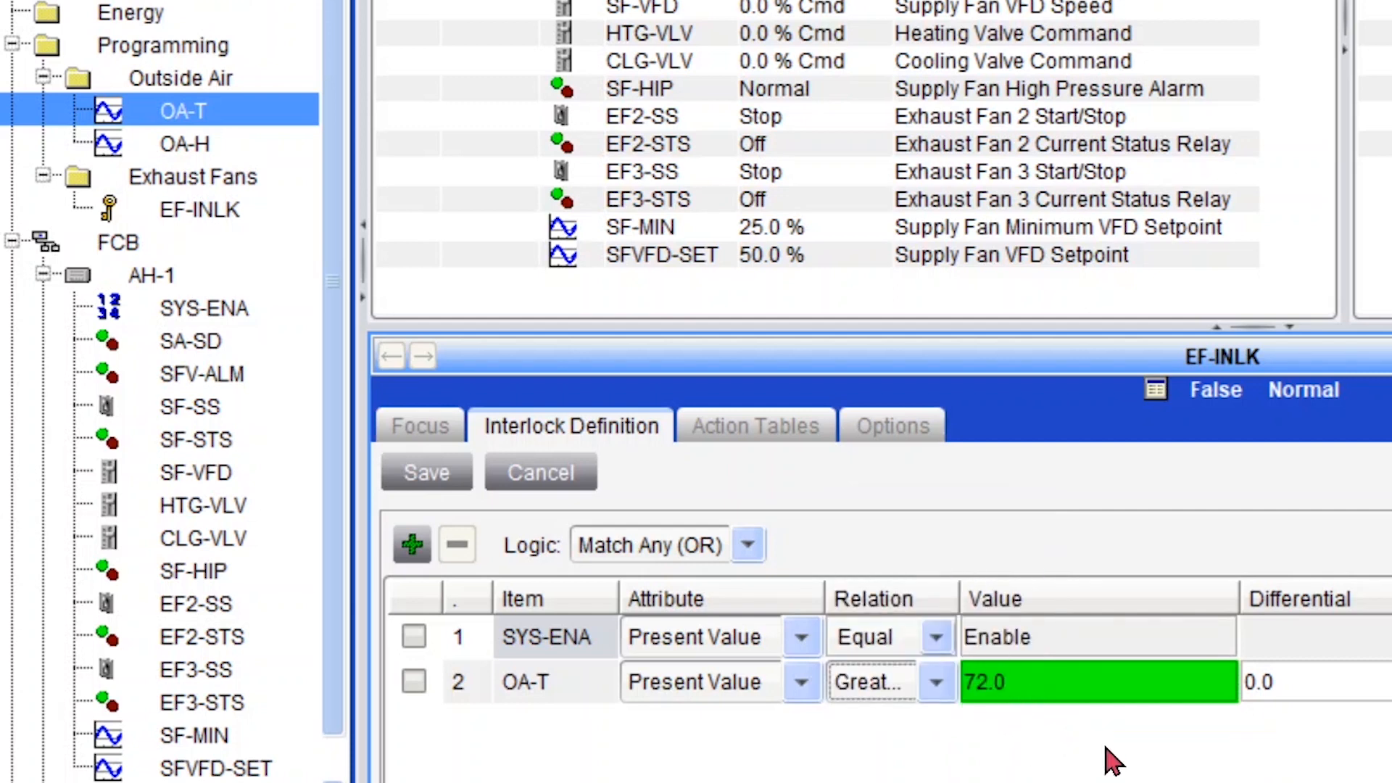
click(1368, 668)
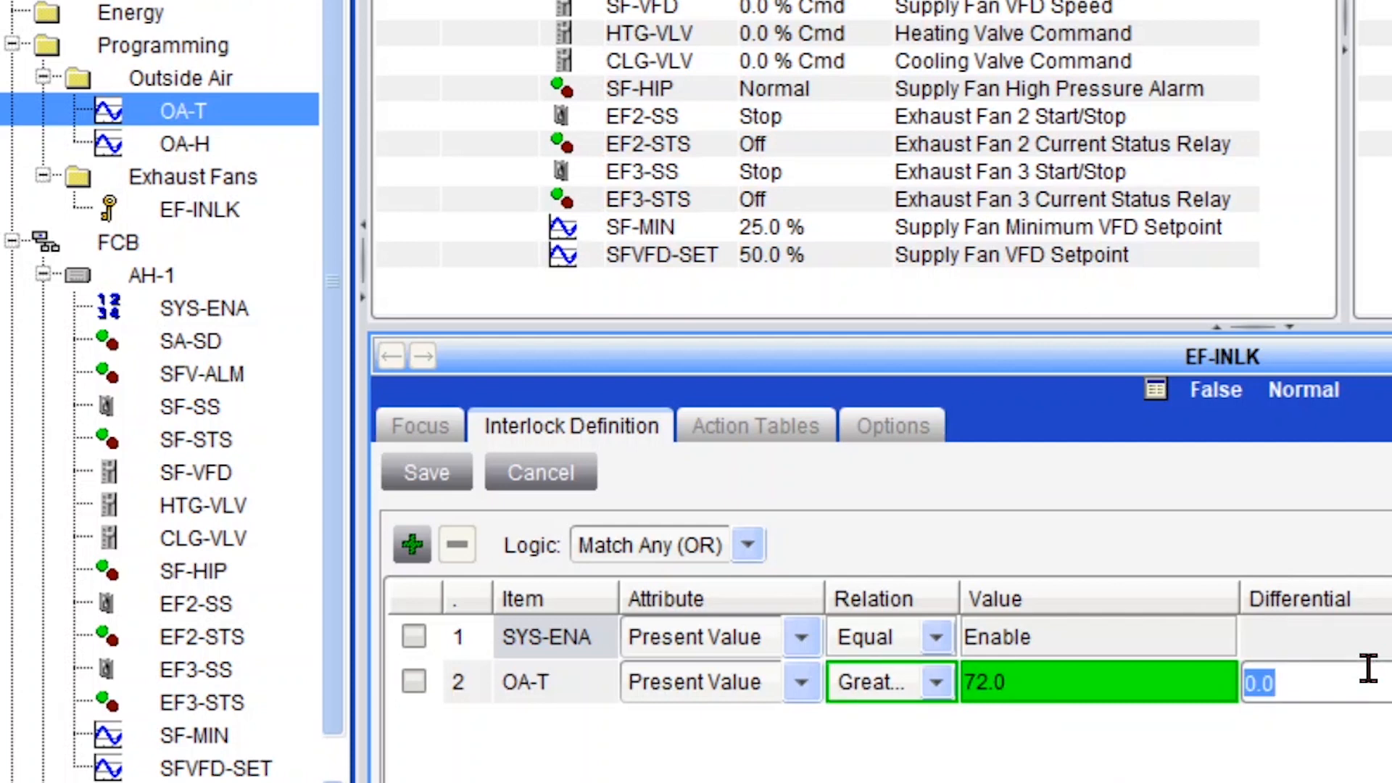
text(1)
click(459, 487)
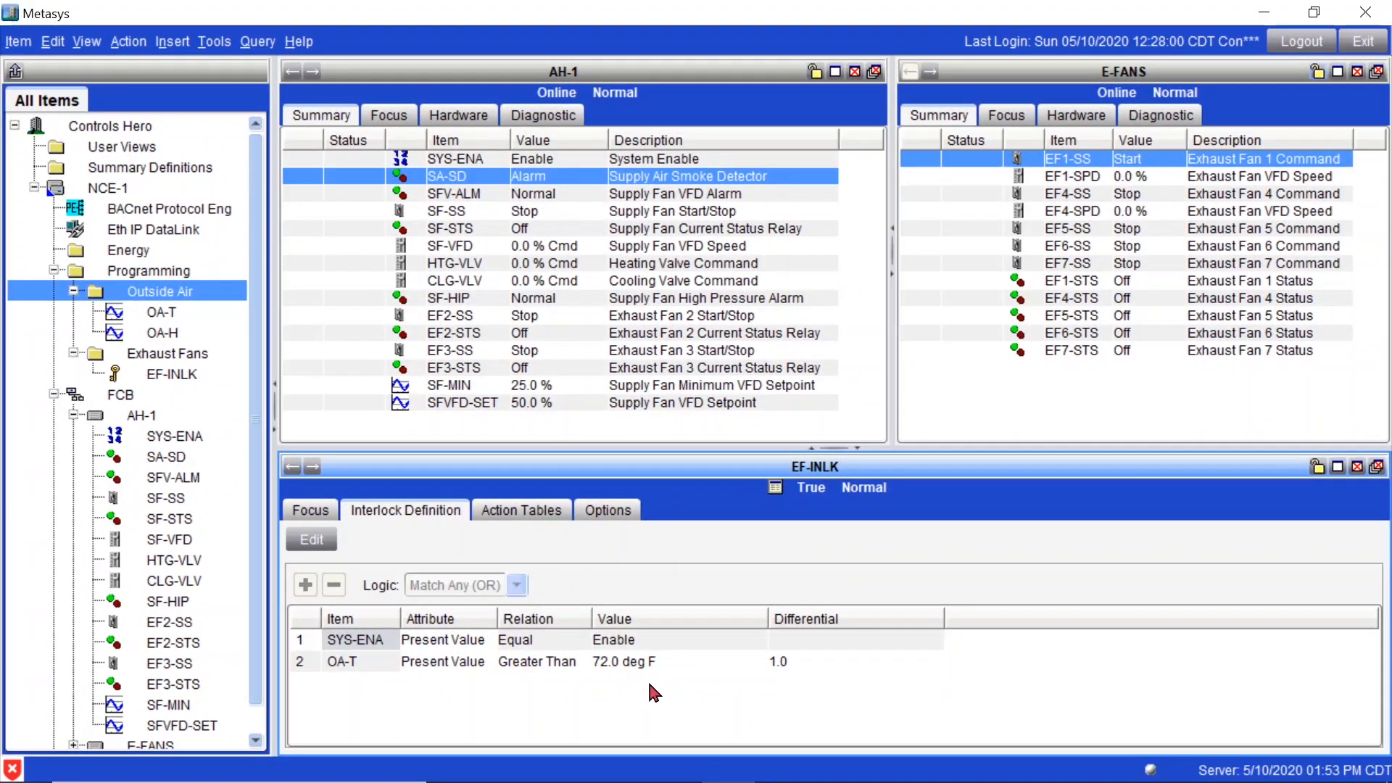
Command the AH-1 SYS-ENA point's state to Disable, and show the Outside Air folder in place of the AH-1 summary.
right_click(517, 158)
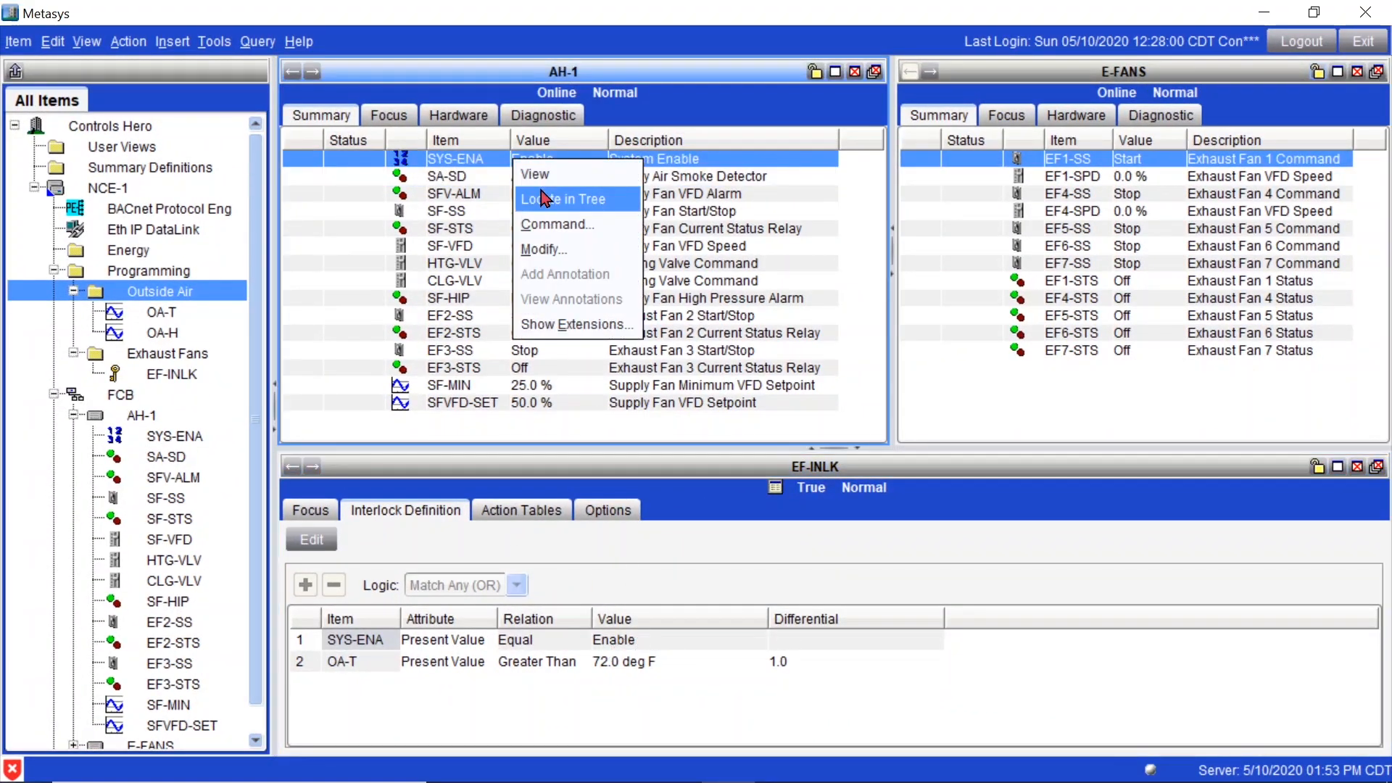
click(573, 225)
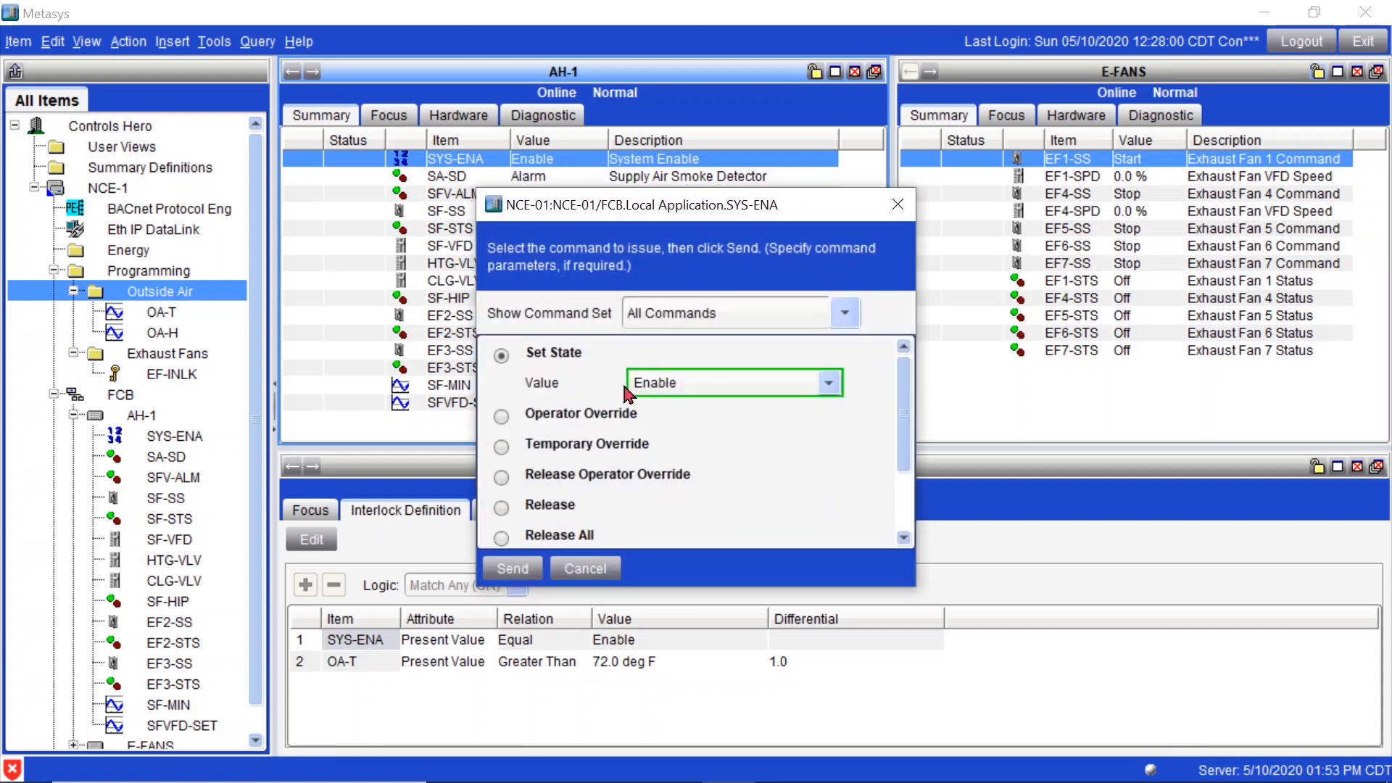
click(625, 387)
click(638, 403)
click(518, 570)
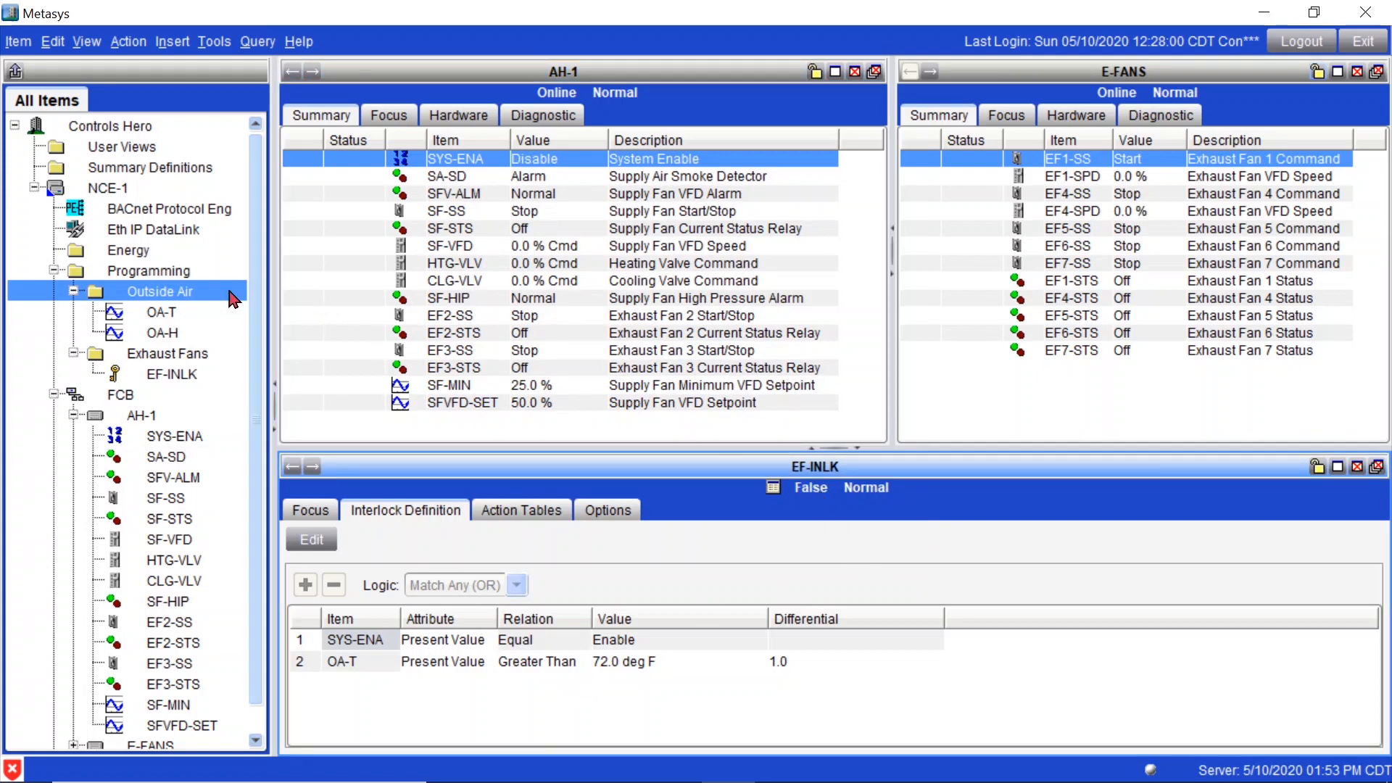
drag(173, 293, 404, 218)
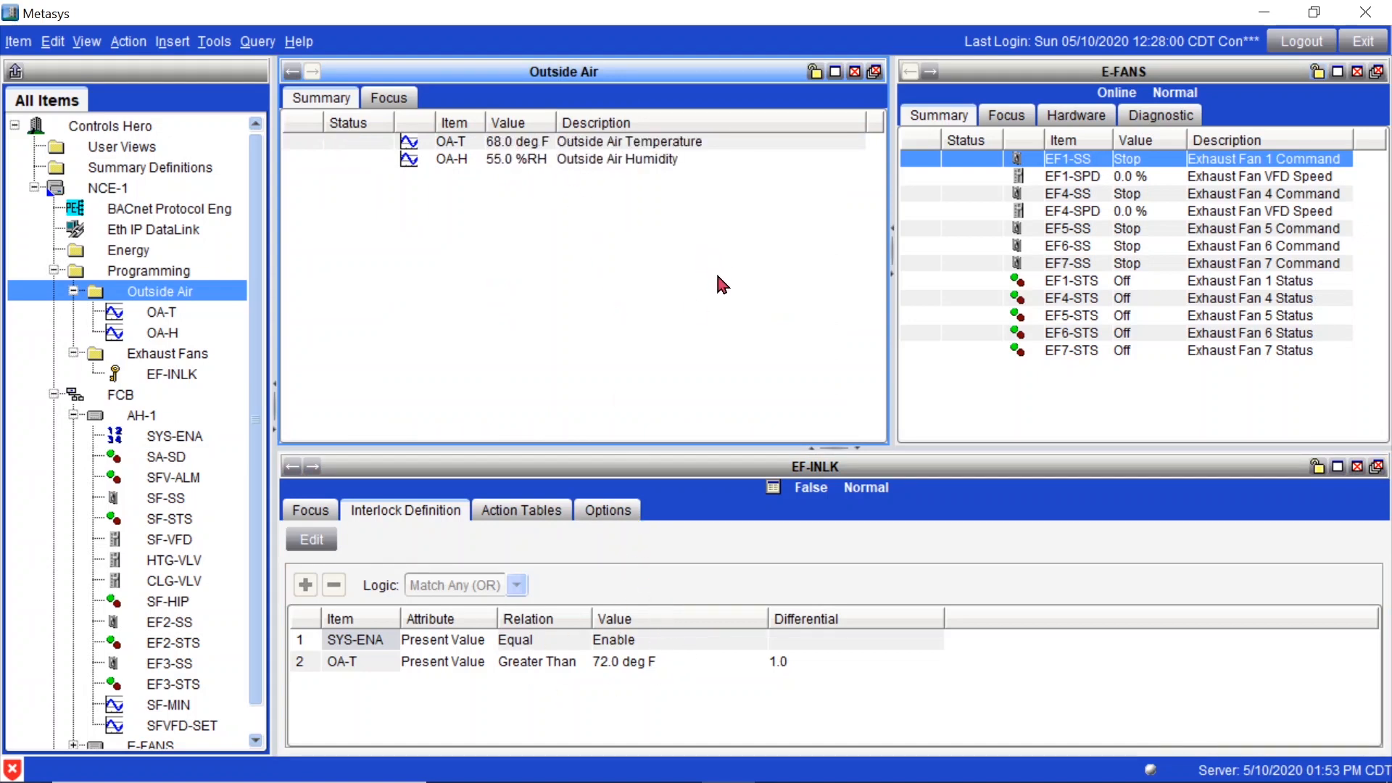
Open the EF-INLK action tables in a maximized view for editing, with the AH-1 points listed in the navigation tree.
drag(618, 445, 669, 318)
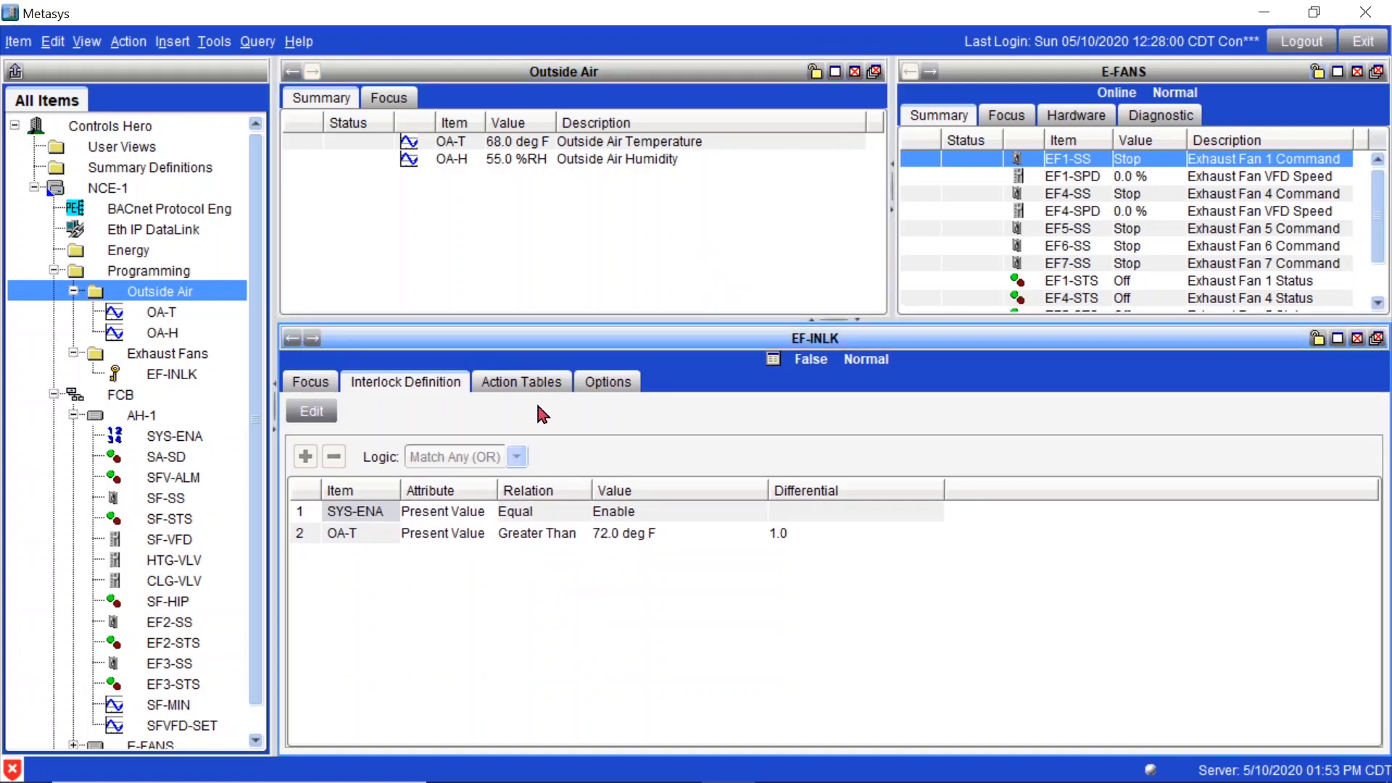
click(542, 381)
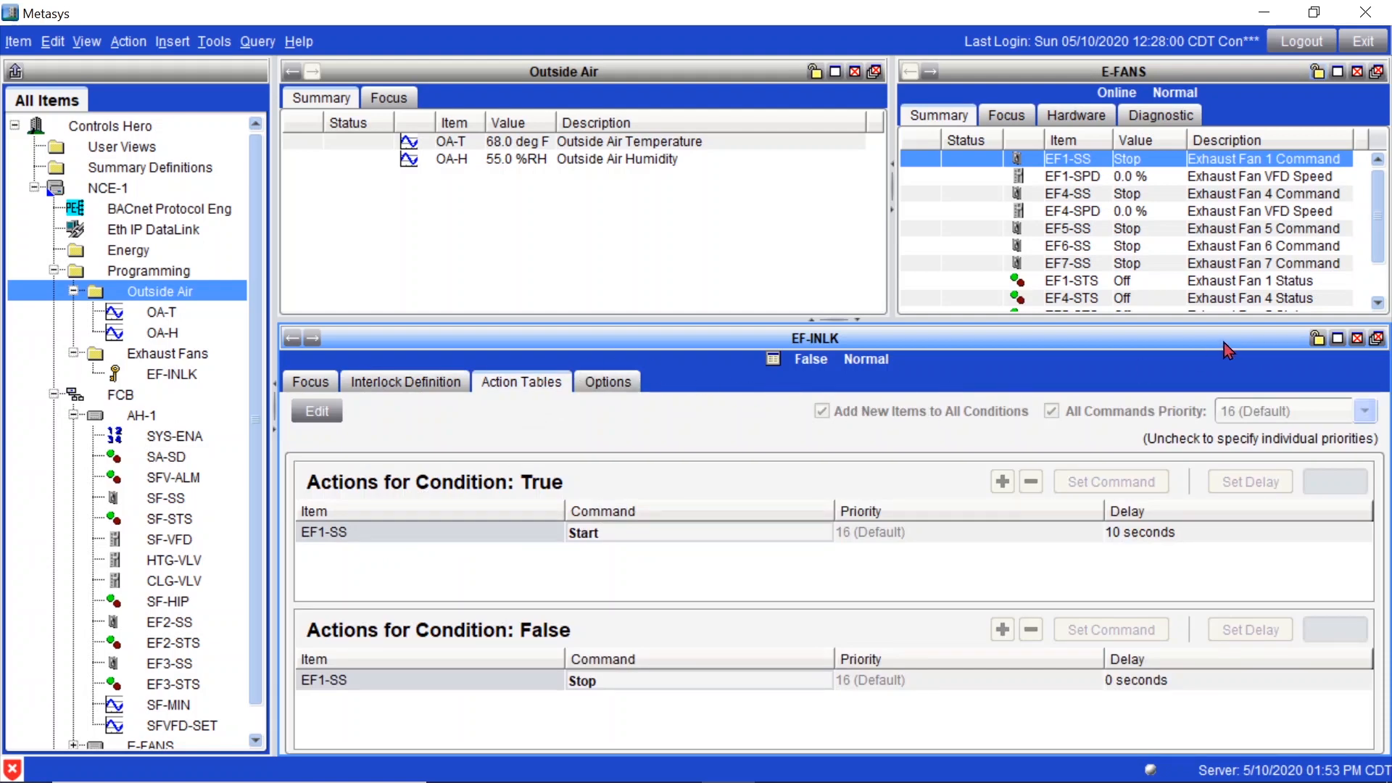
click(1338, 338)
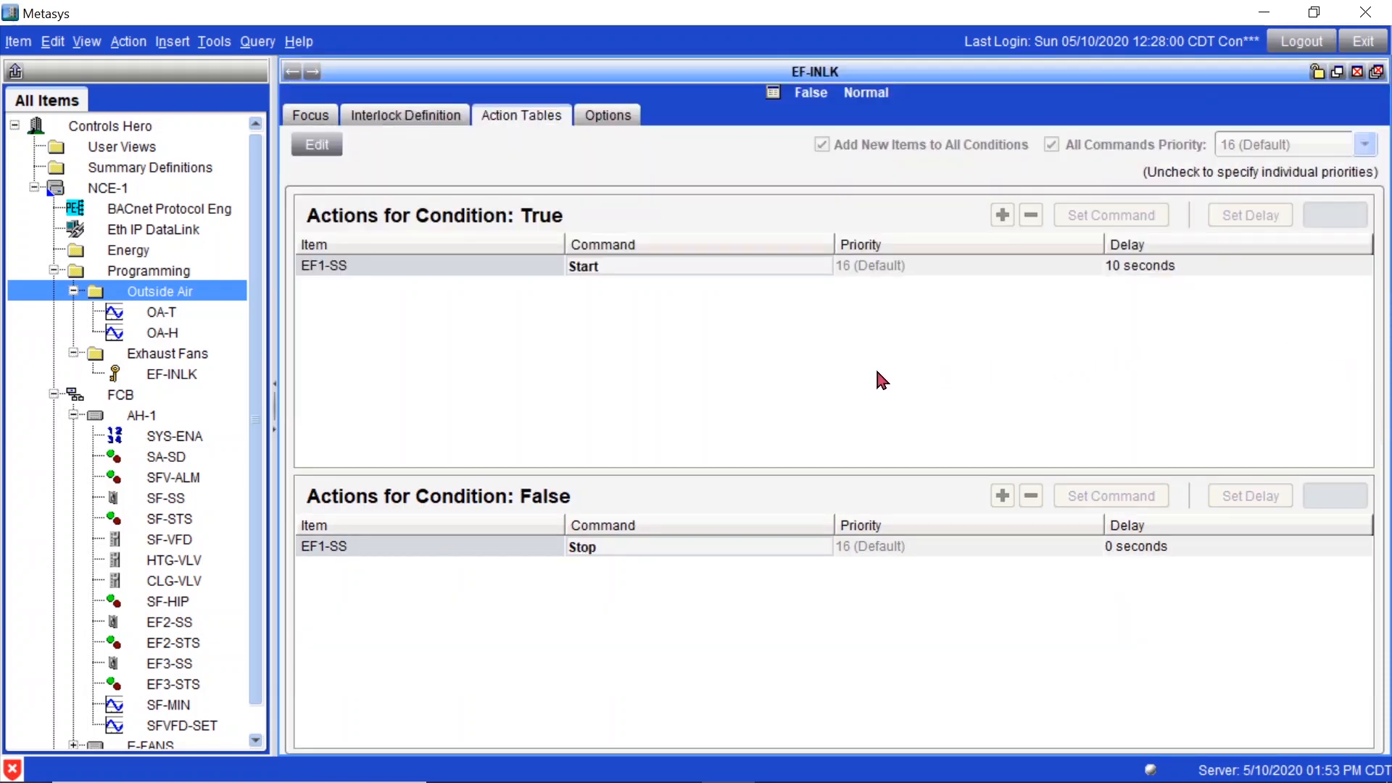
click(341, 148)
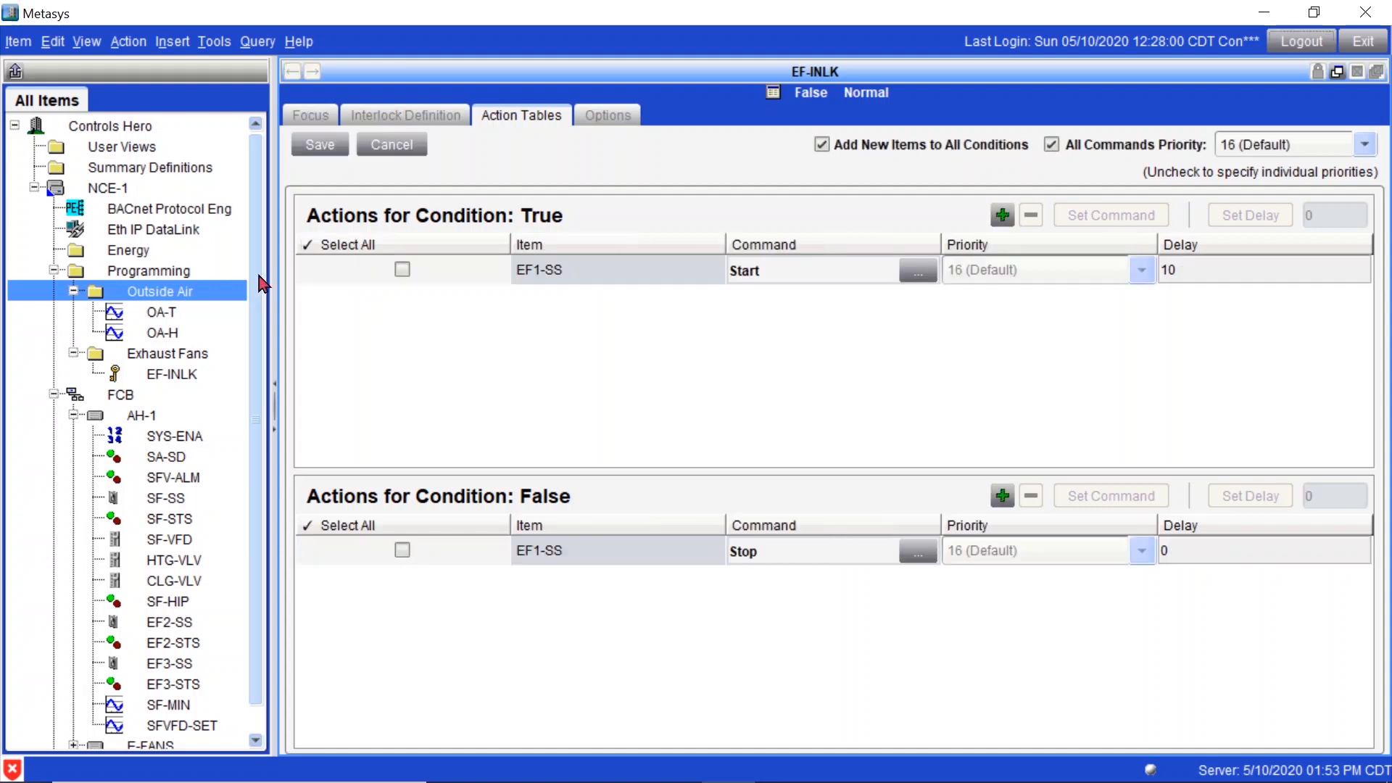
scroll(259, 248, down, 1)
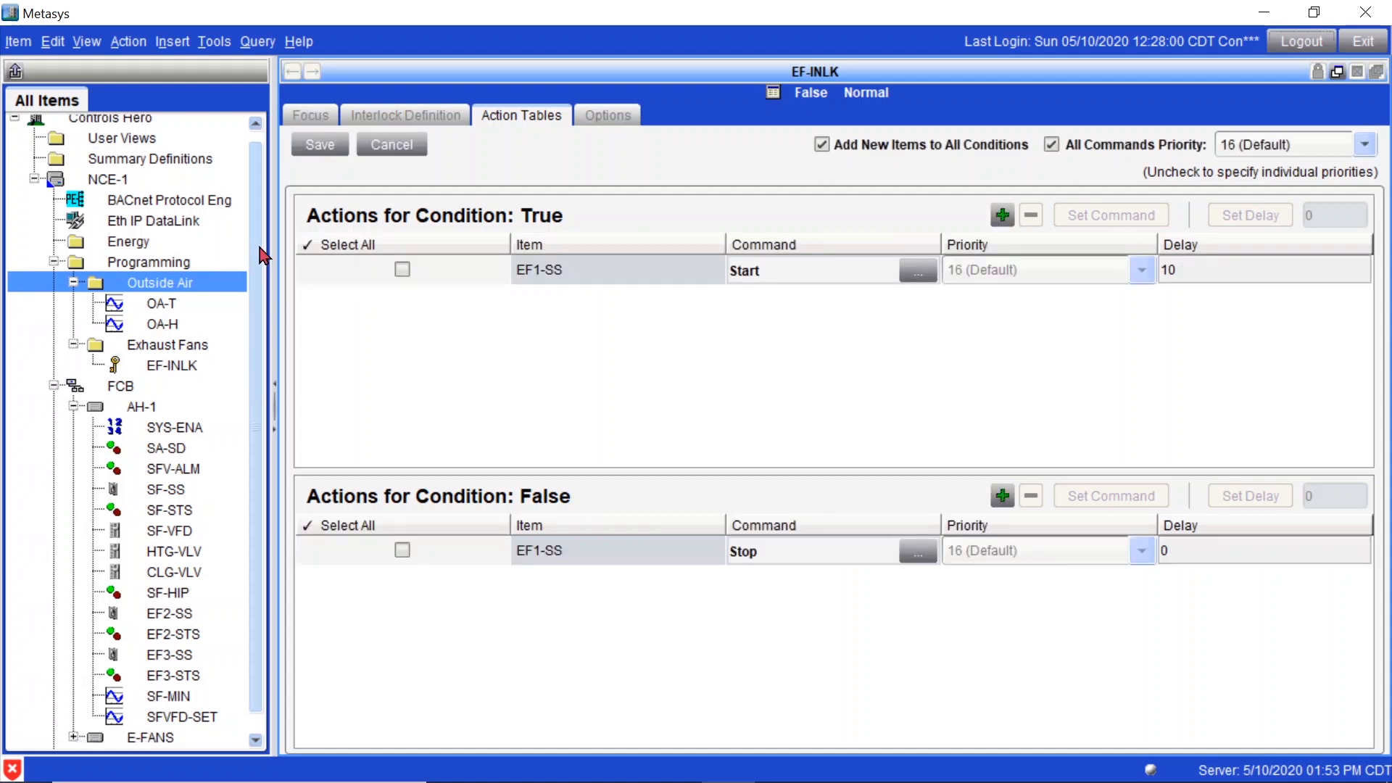
click(76, 388)
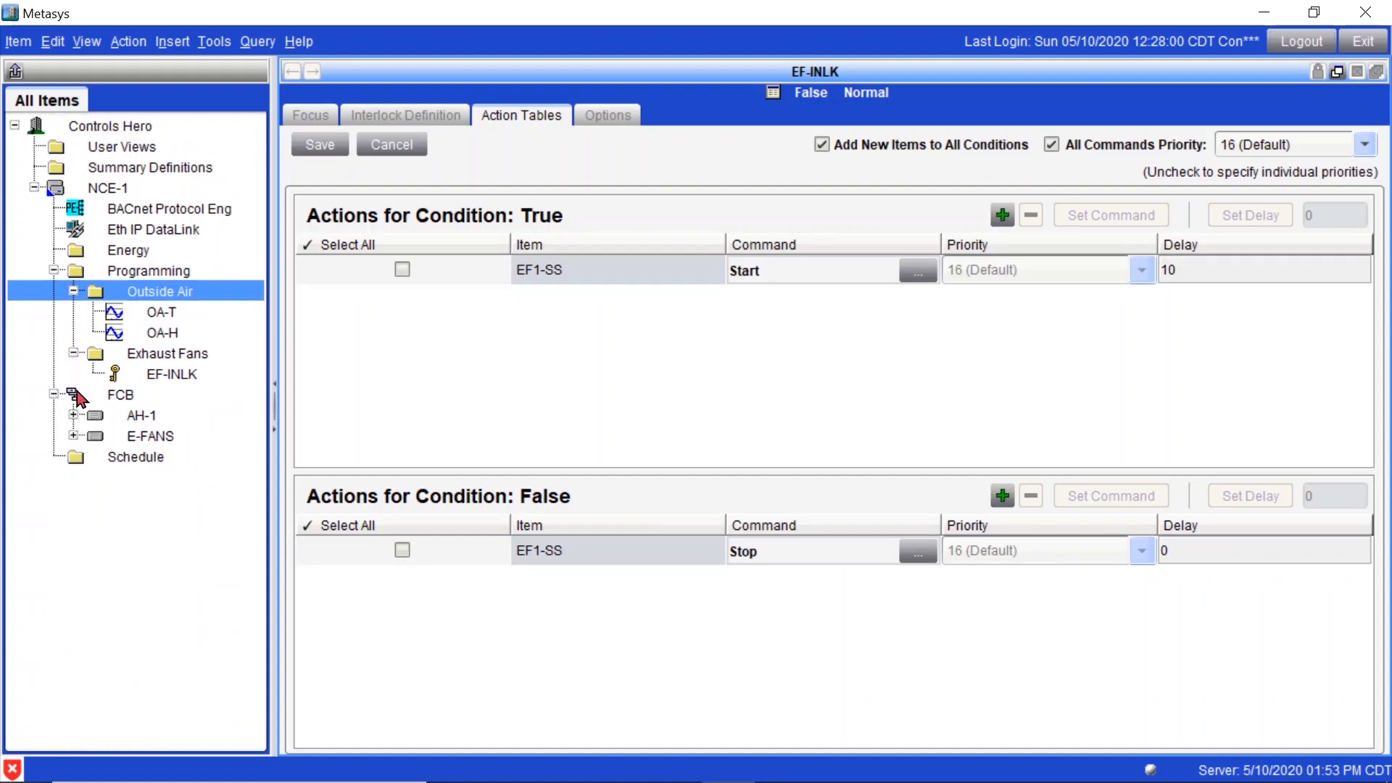
click(74, 415)
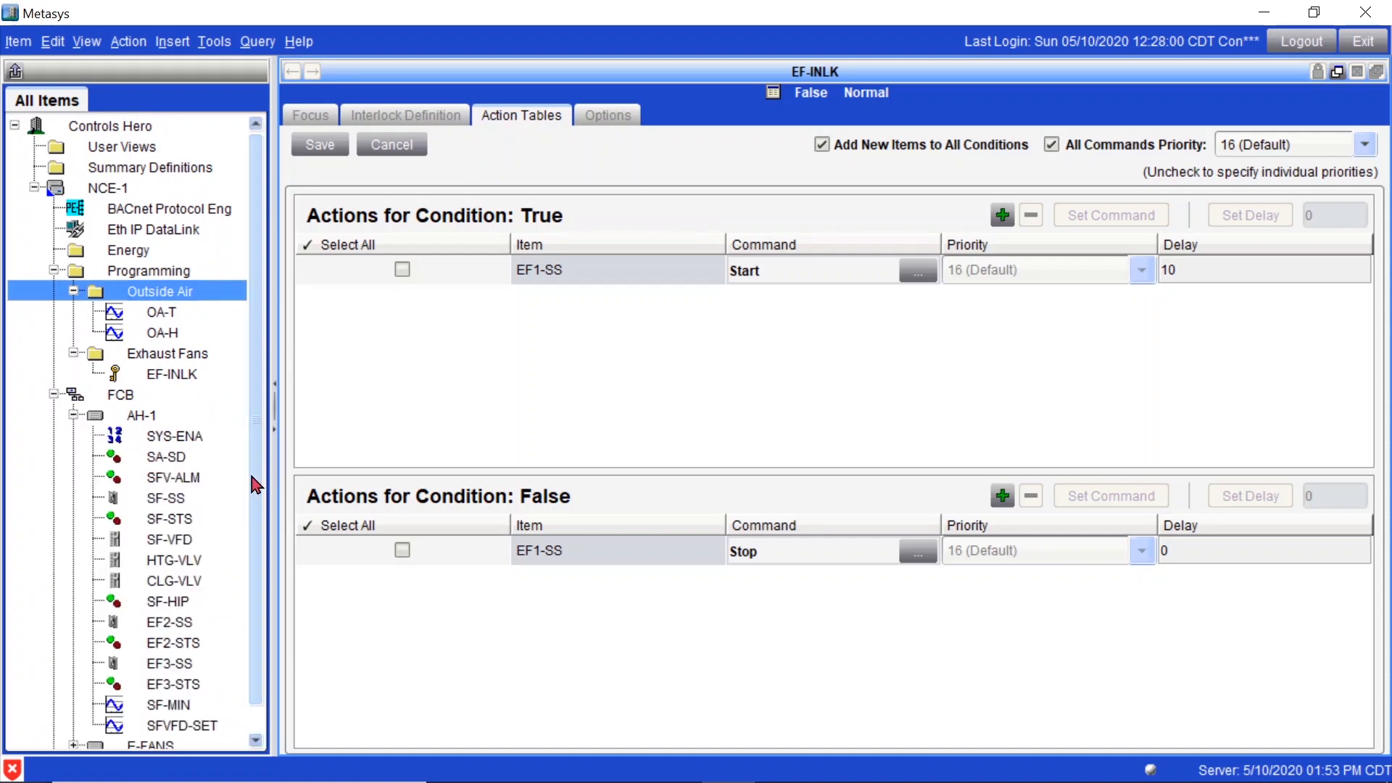
scroll(258, 485, down, 1)
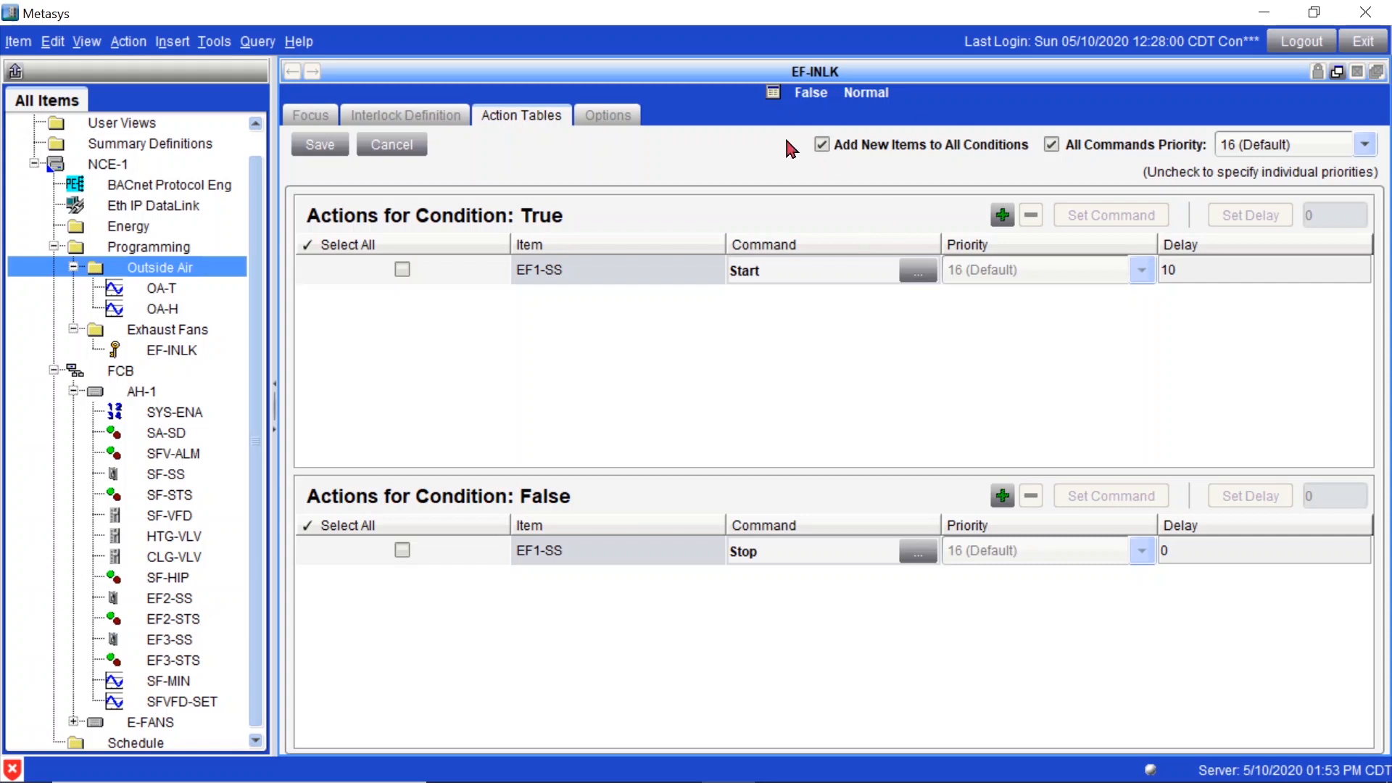
Try adding EF2-SS to the True condition only, with Add New Items to All Conditions off, and remove that action again.
click(827, 154)
click(825, 153)
drag(187, 602, 543, 428)
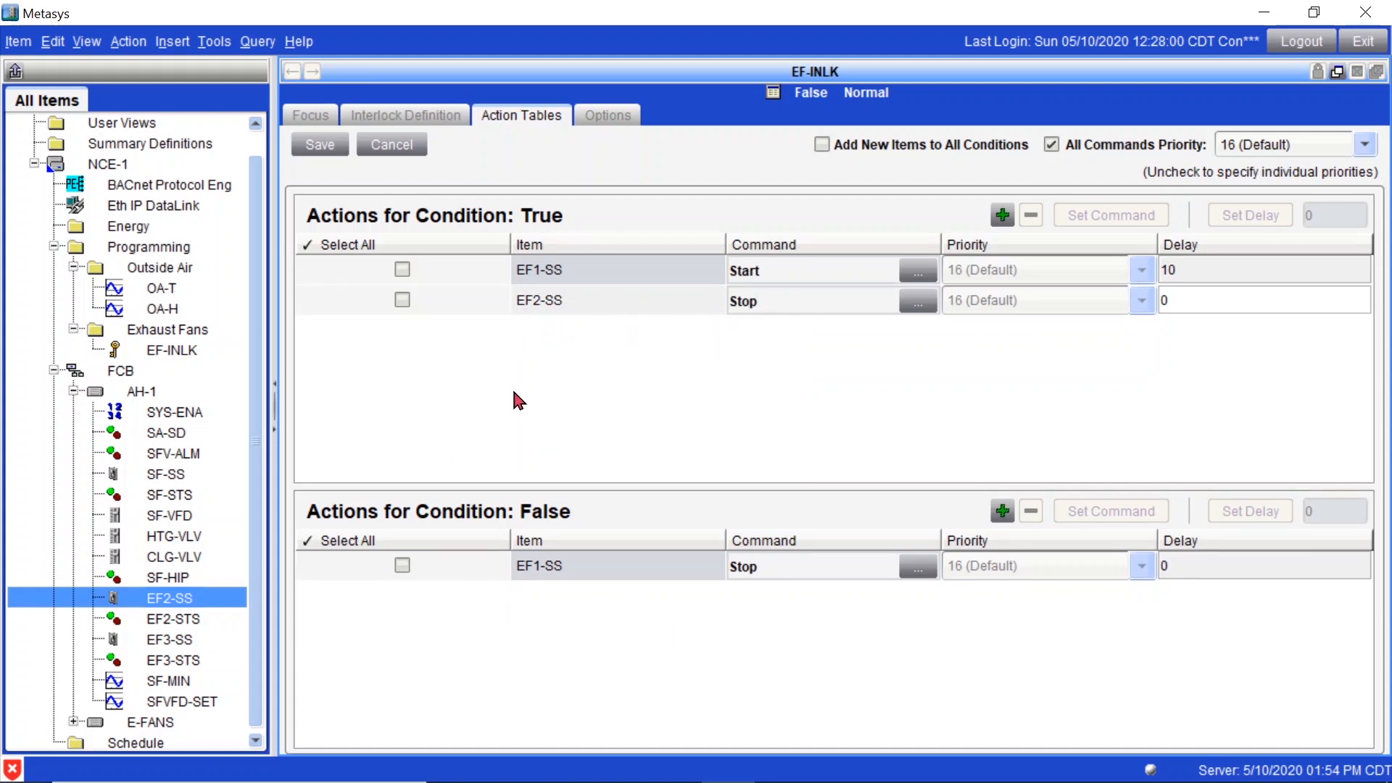
click(402, 300)
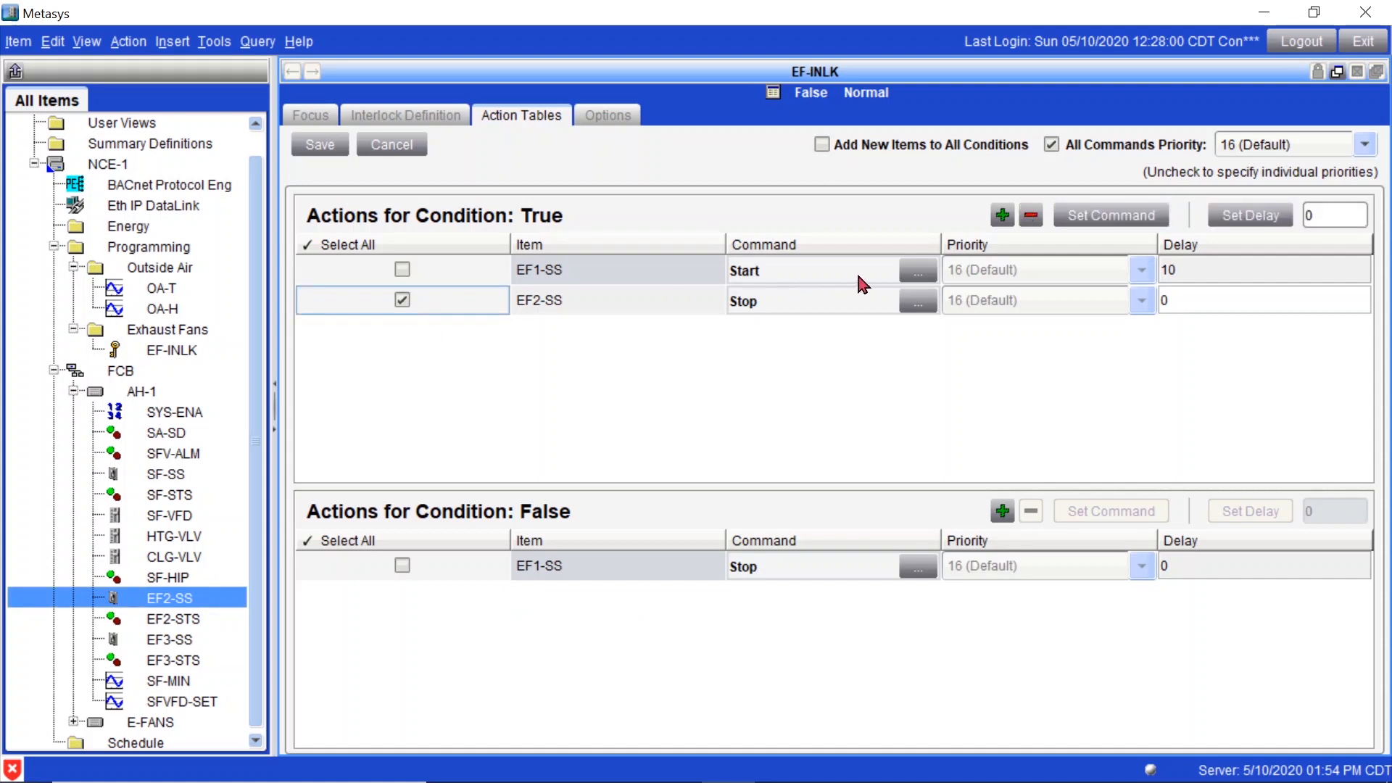
click(1031, 215)
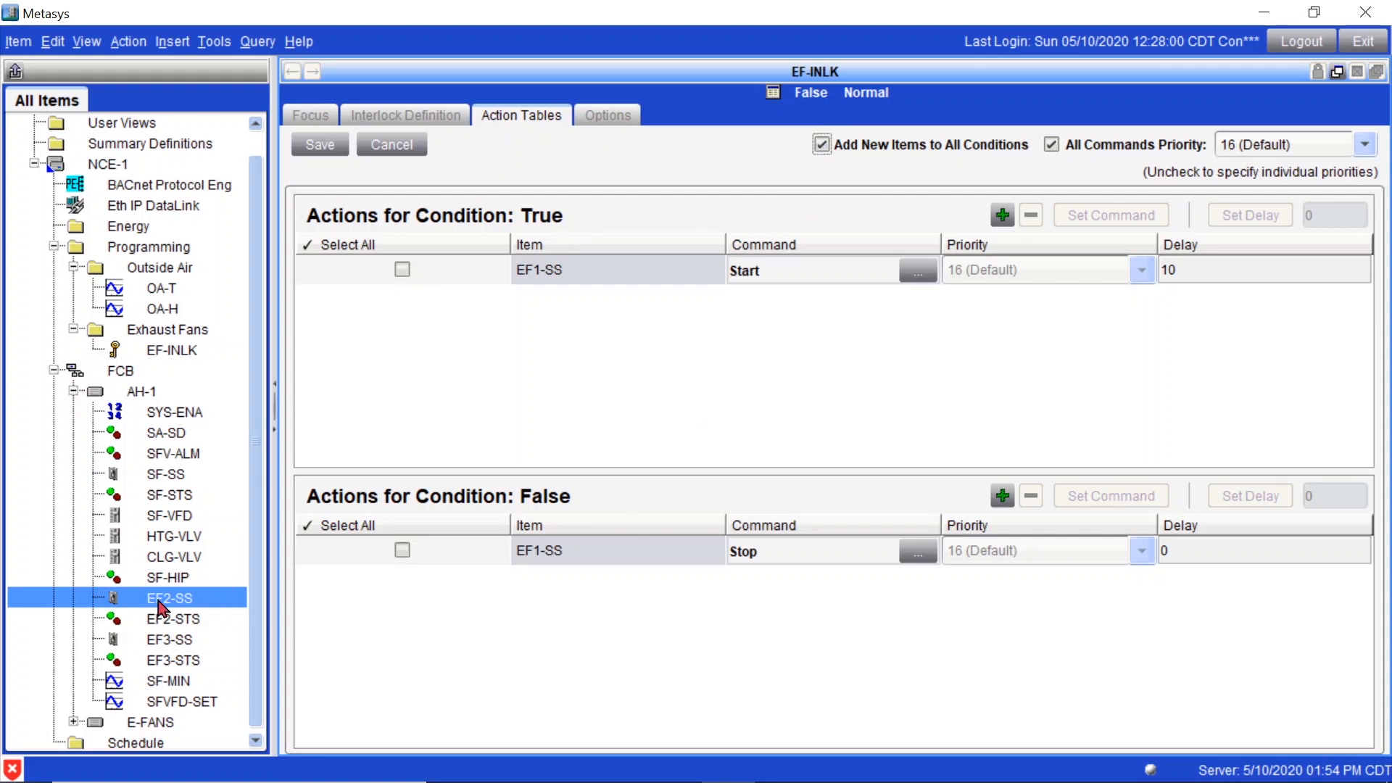
Add EF2-SS to the actions of both conditions and set its True command to Start.
drag(158, 600, 460, 401)
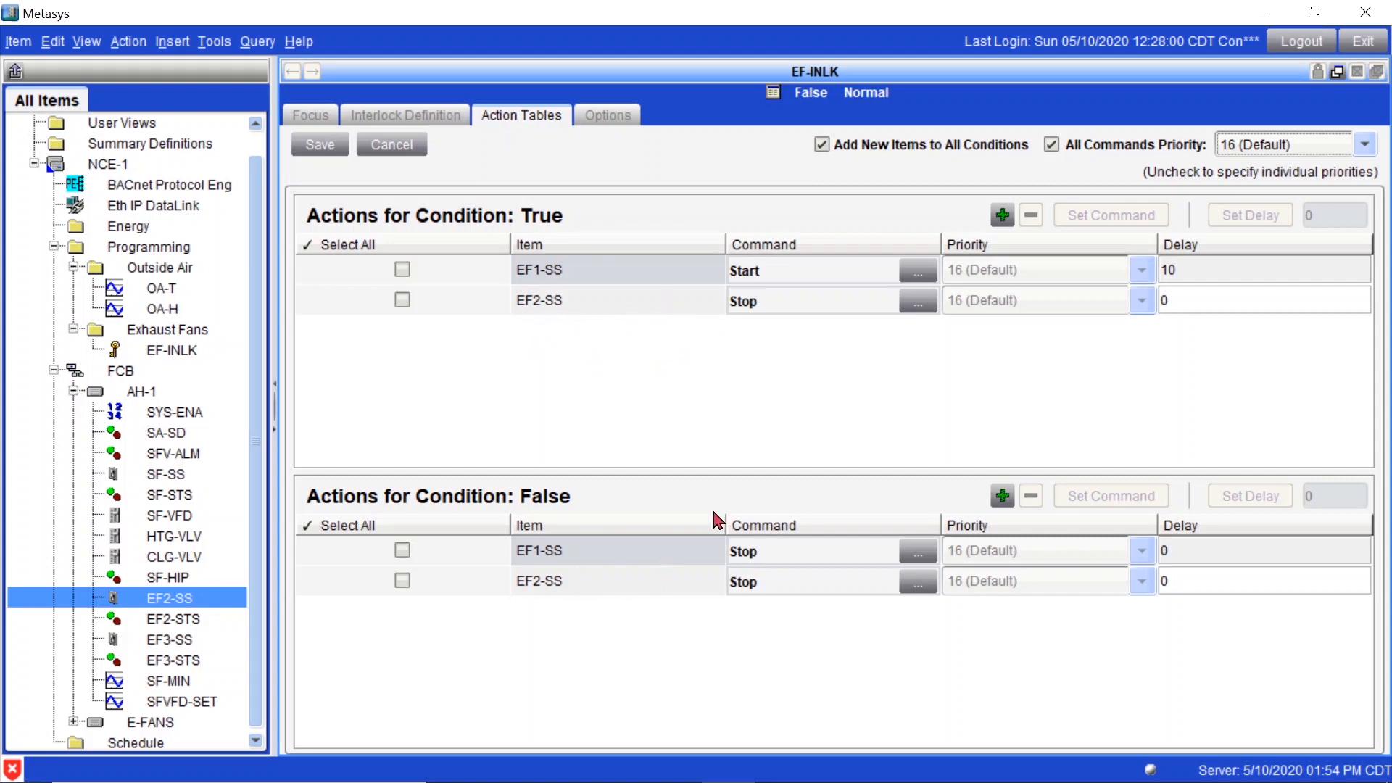
click(914, 303)
click(553, 392)
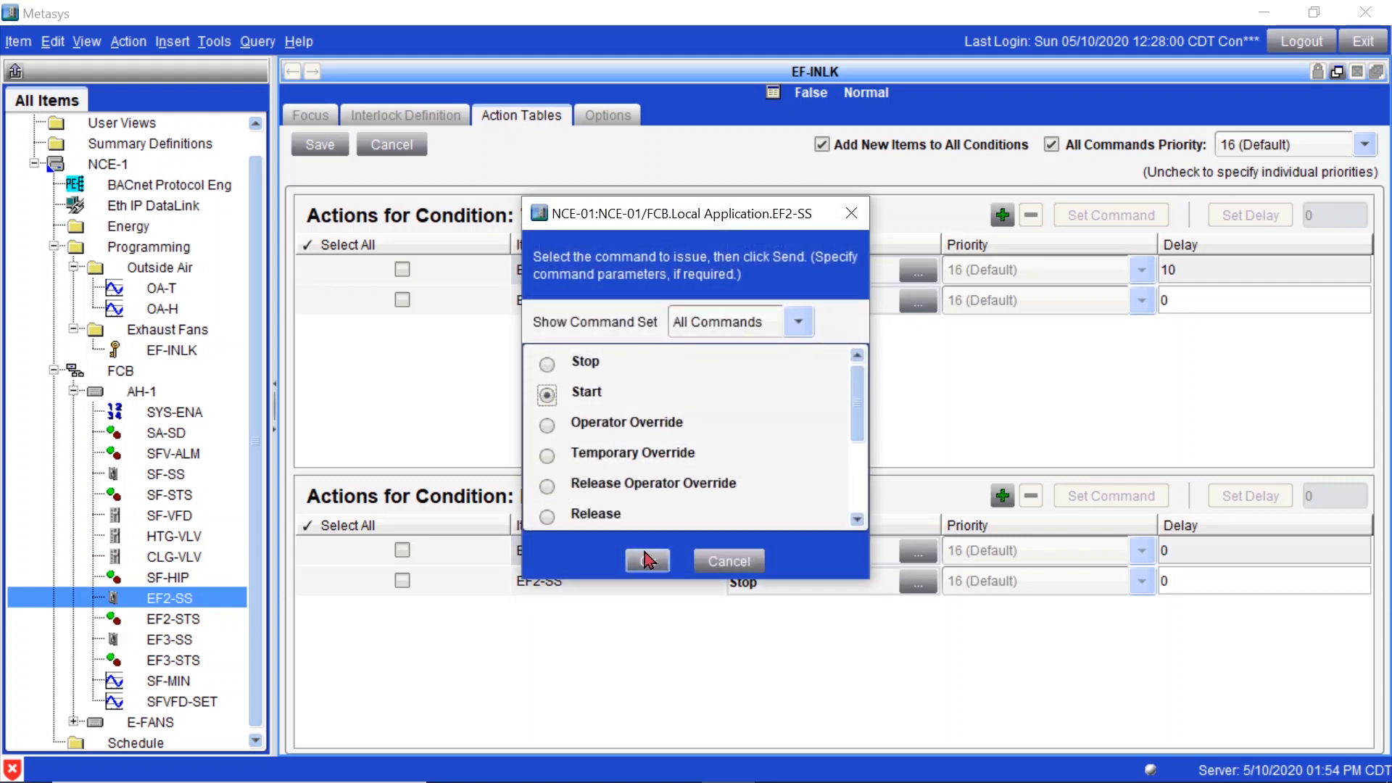
click(649, 562)
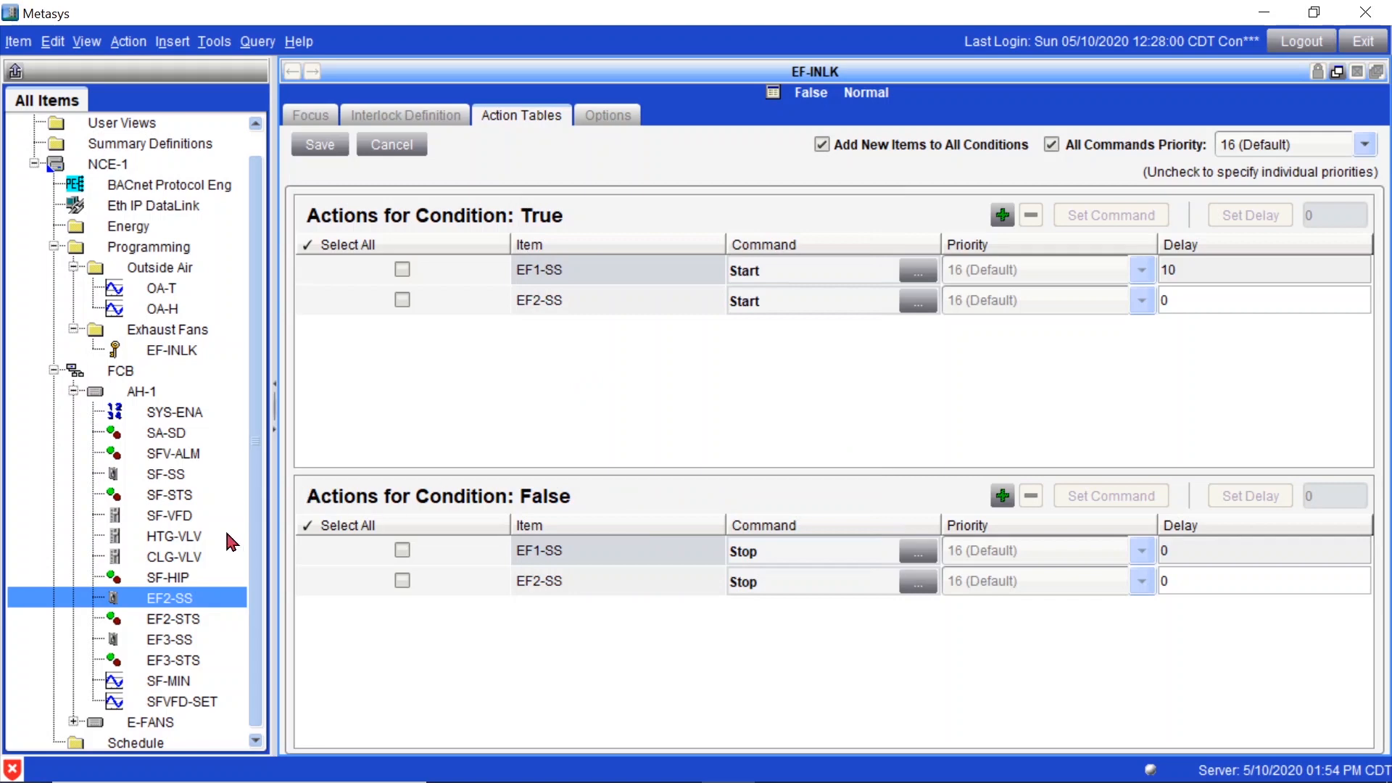
Add EF3-SS from AH-1 and EF4-SS from E-FANS to the actions of both conditions.
drag(202, 639, 544, 411)
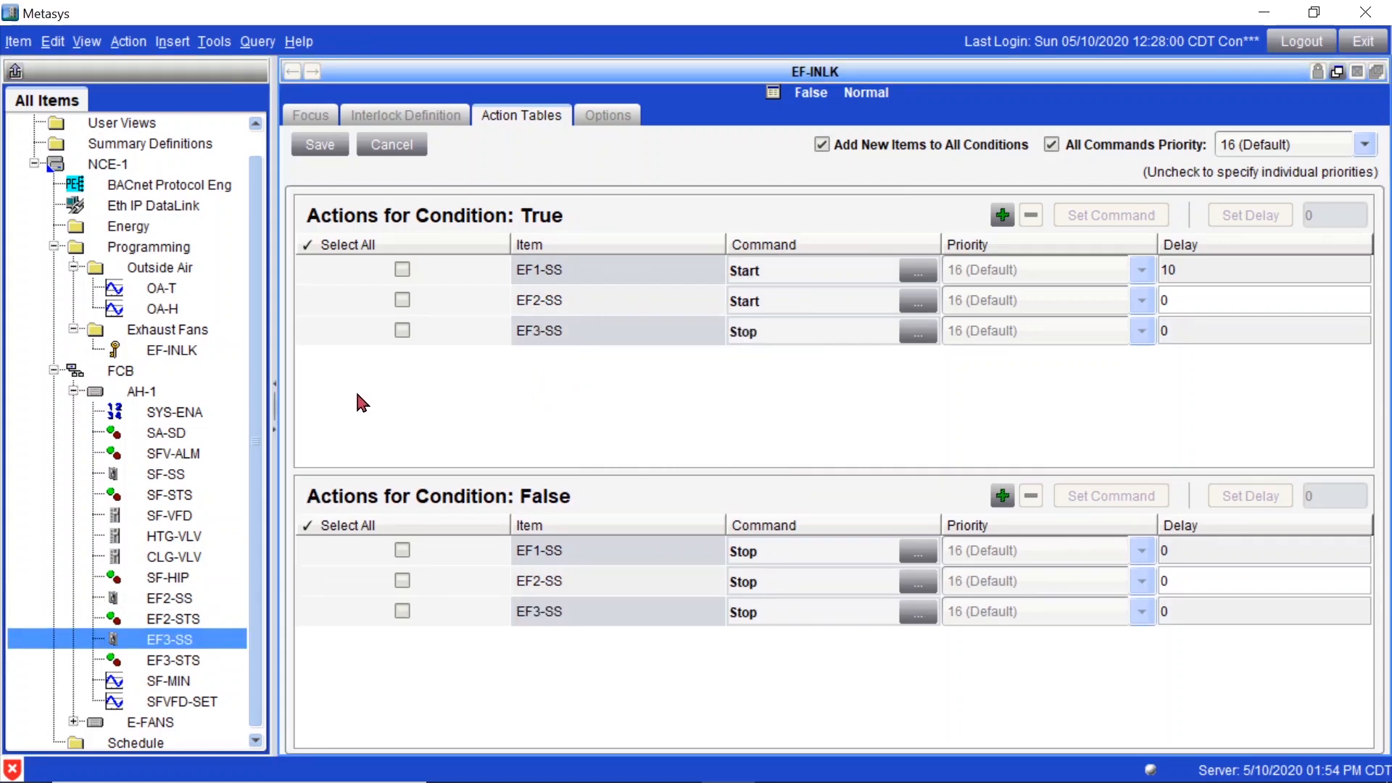
double_click(81, 395)
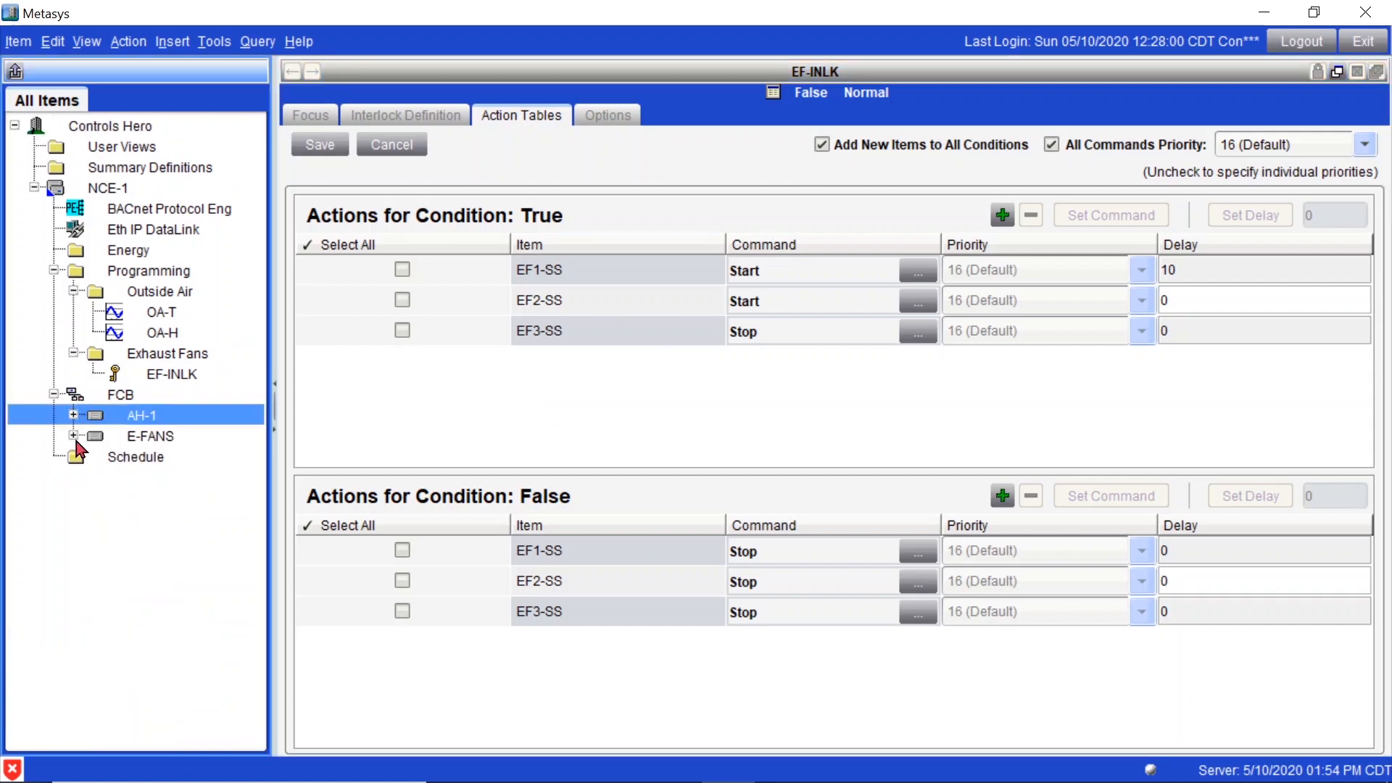
click(74, 436)
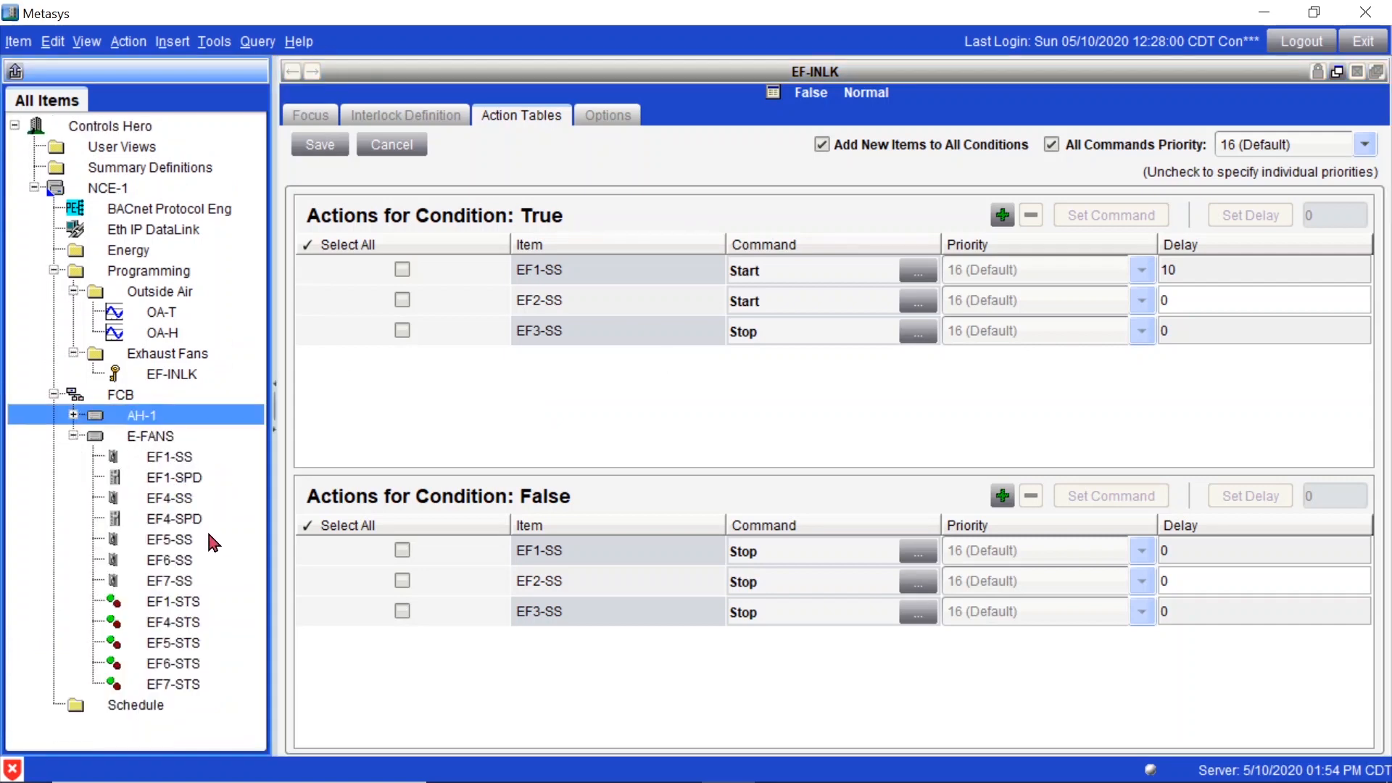
drag(174, 499, 569, 406)
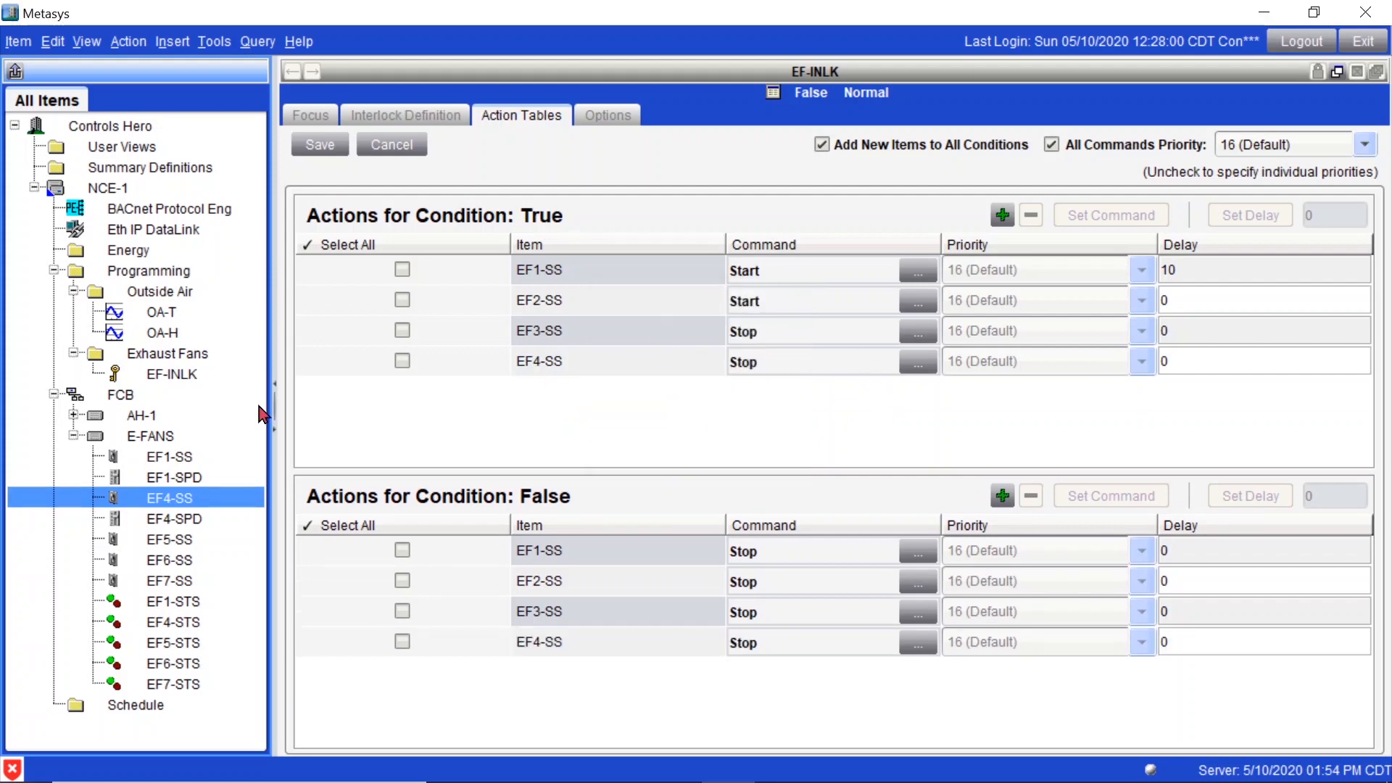
Set the True condition commands of EF3-SS and EF4-SS to Start.
click(919, 334)
click(553, 394)
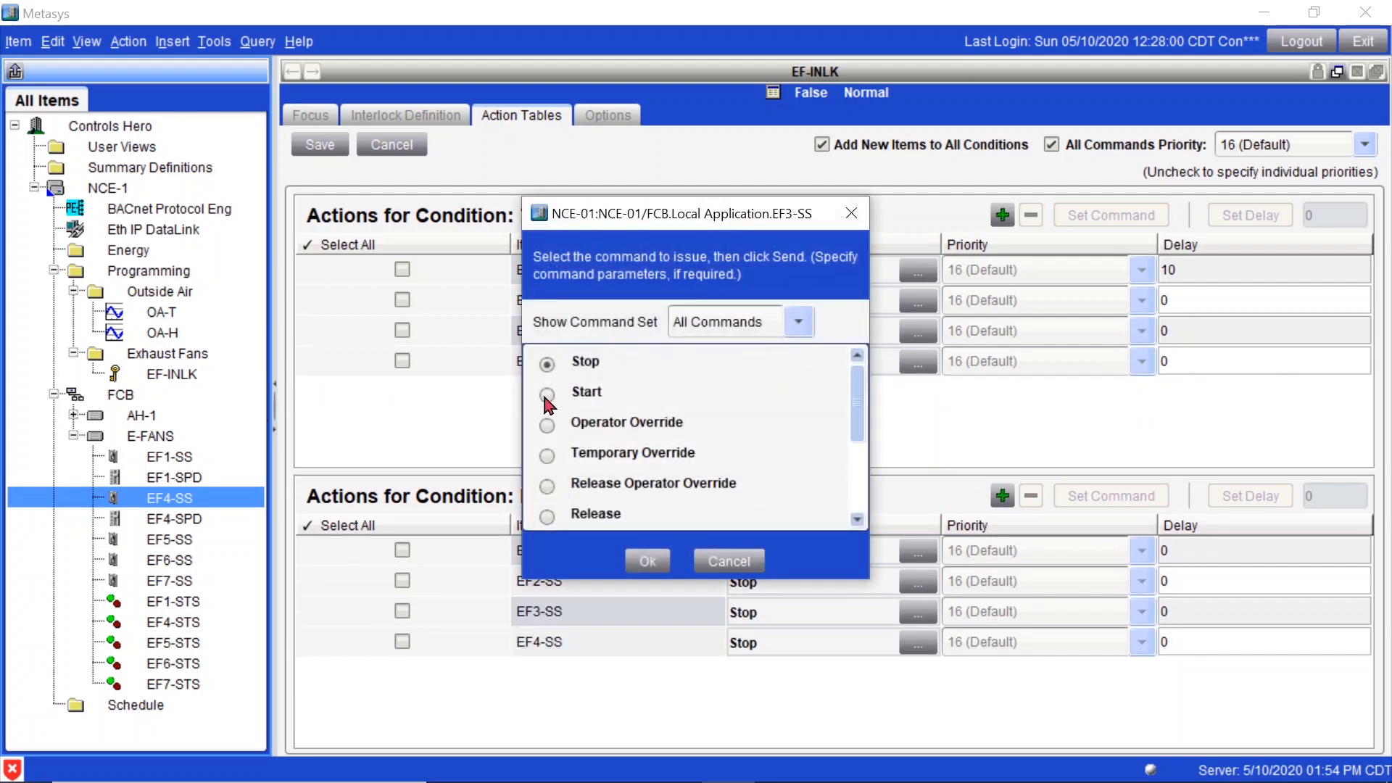
click(648, 561)
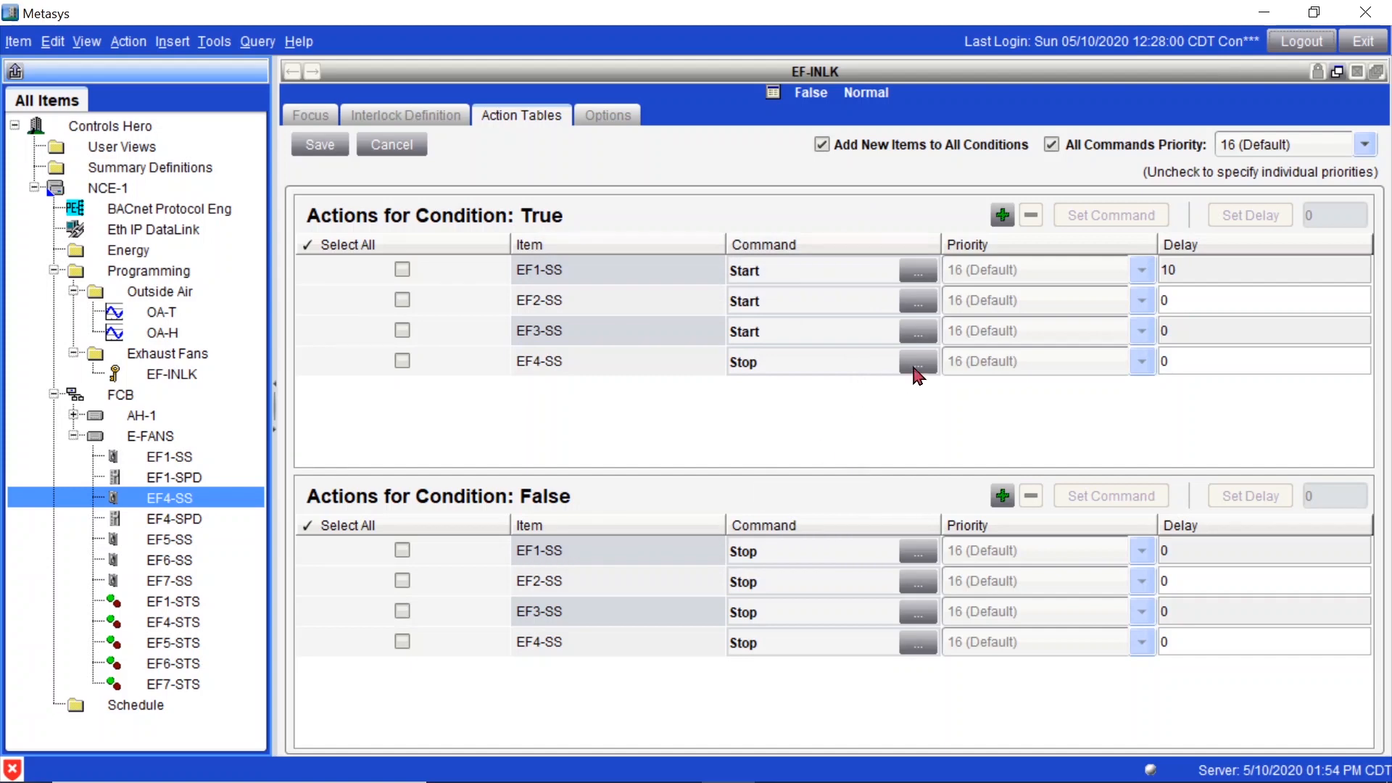
click(919, 362)
click(553, 395)
click(648, 561)
Add EF4-SPD to the actions of both conditions and set its True command to Adjust with a value of 30%.
drag(202, 519, 438, 435)
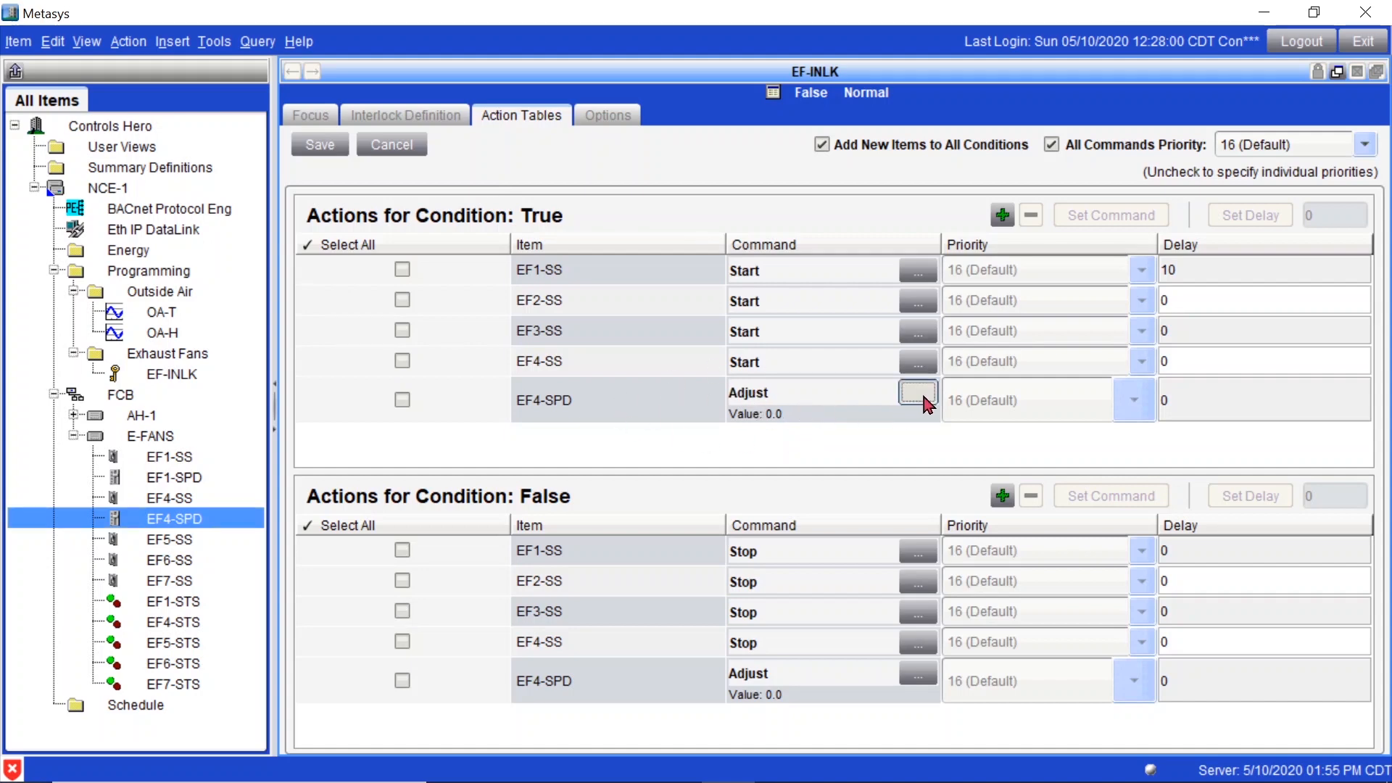
click(923, 400)
click(736, 383)
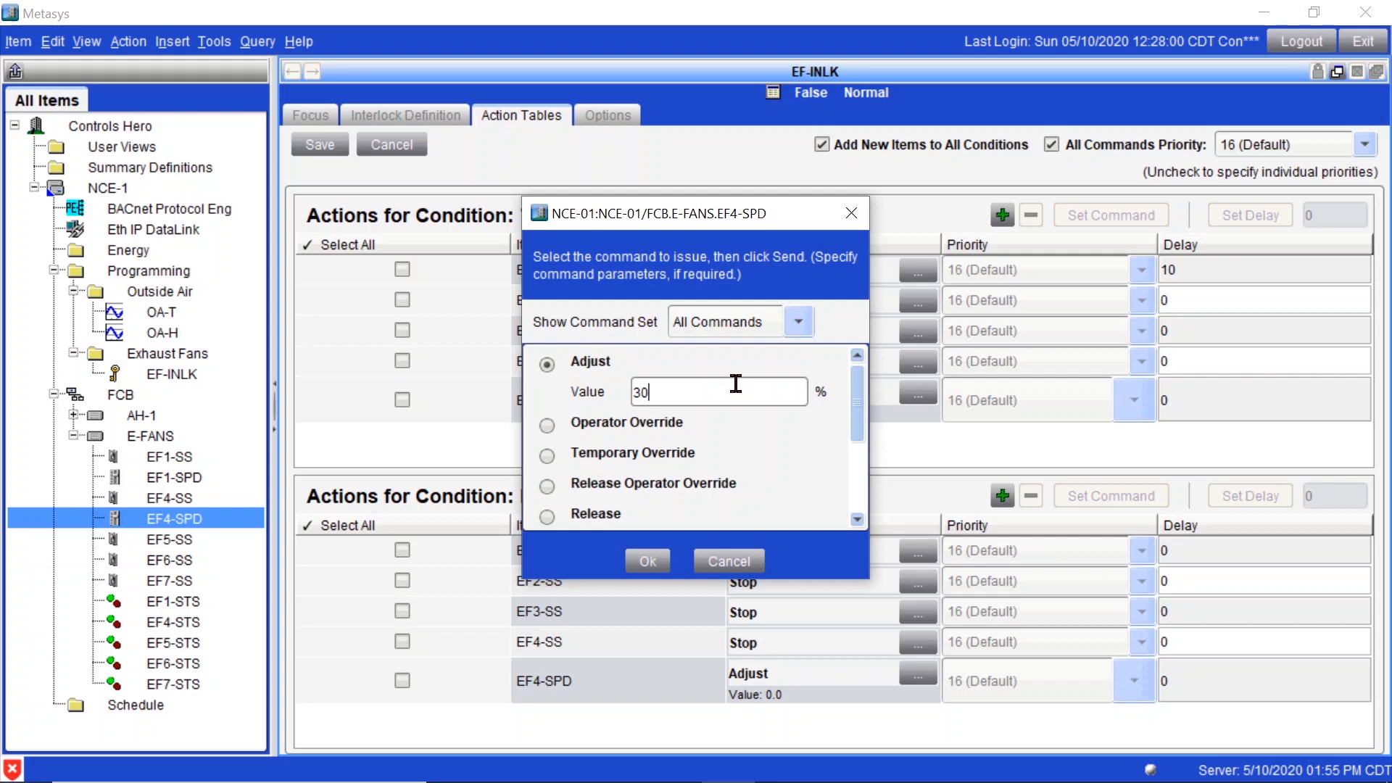
click(666, 560)
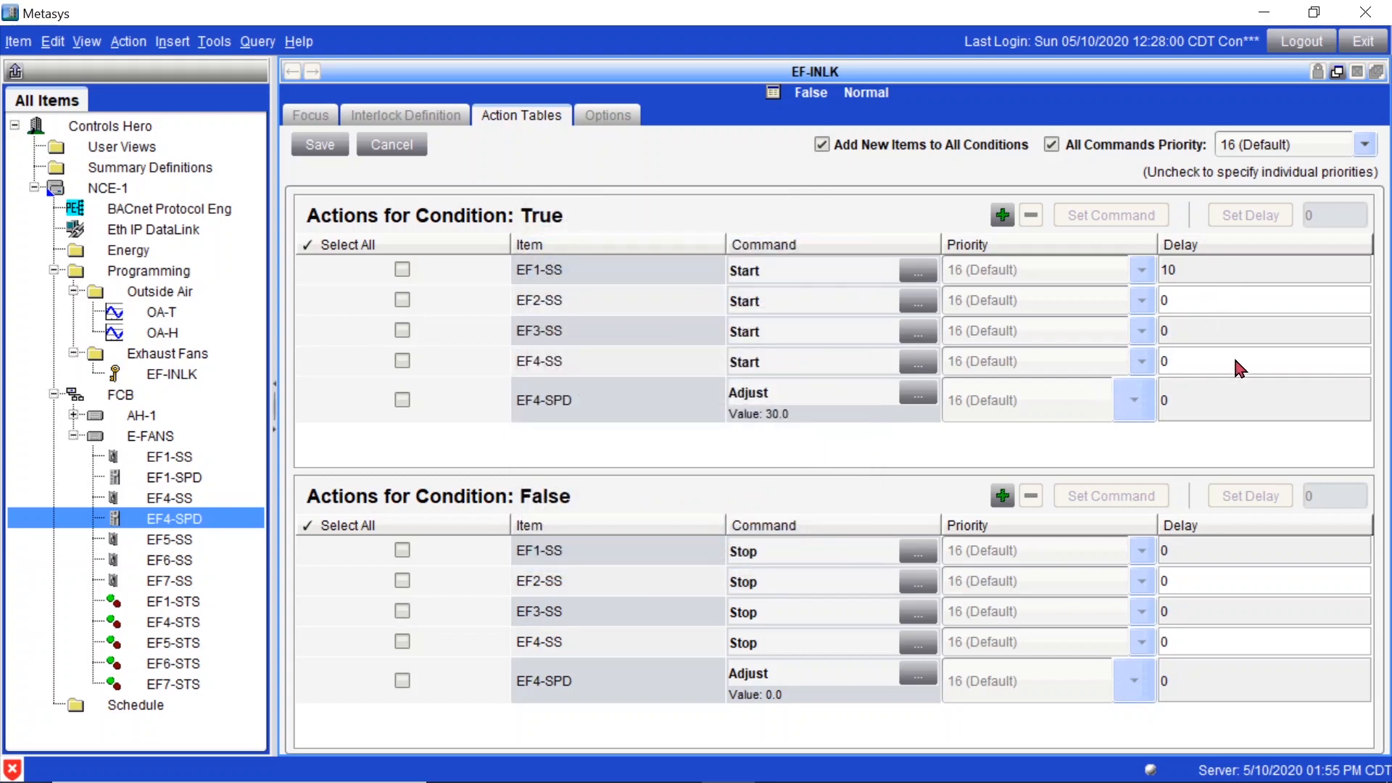
Set the True action delays to 0, 5, 10 and 15 for EF1-SS through EF4-SS and 15 for EF4-SPD, and save.
click(1224, 266)
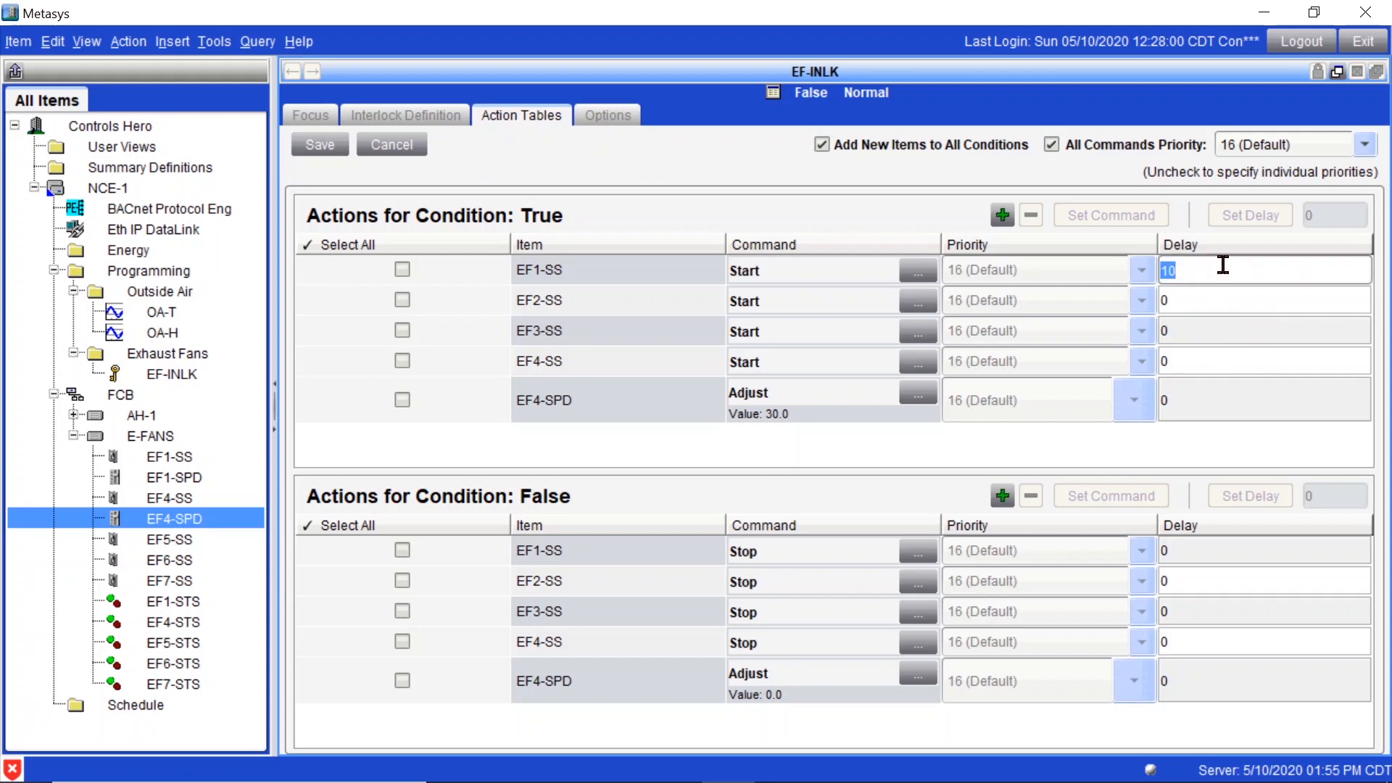
text(0)
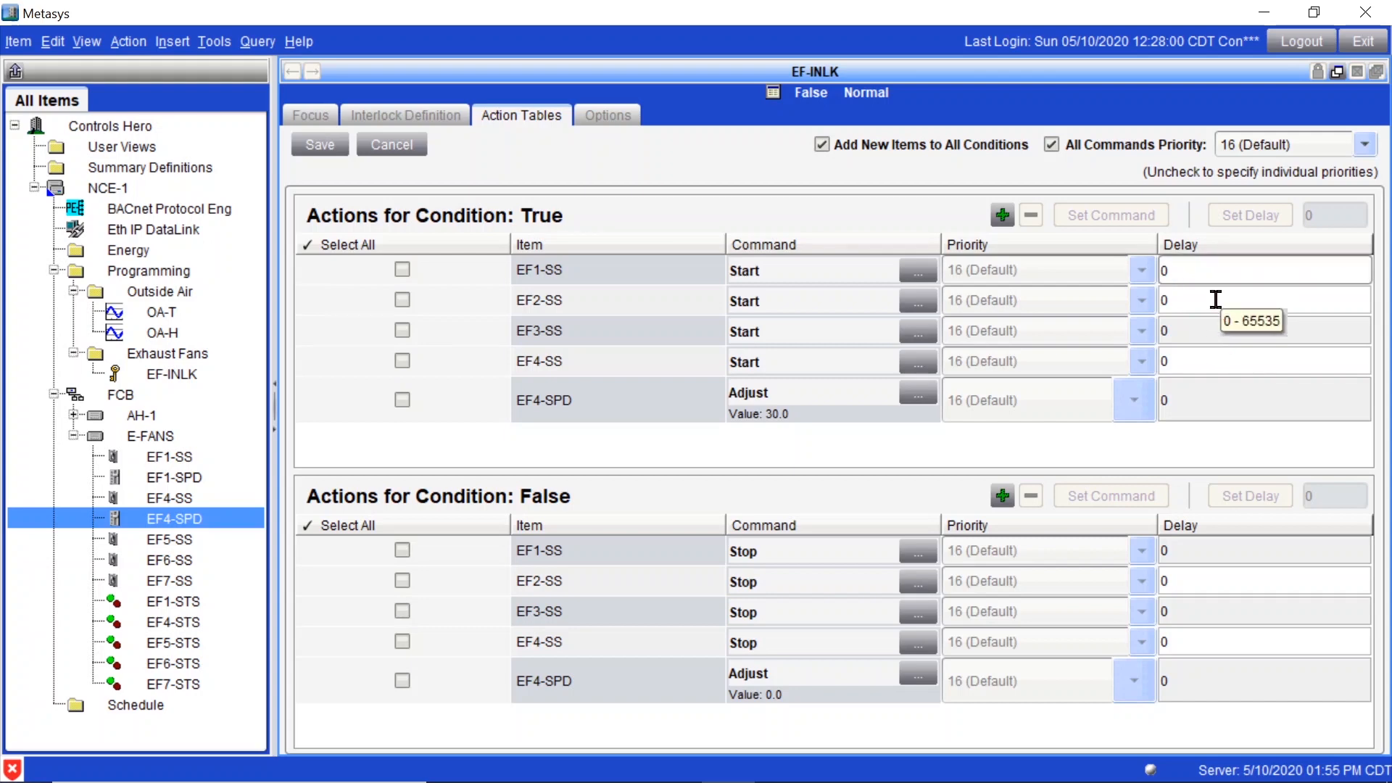
click(1216, 299)
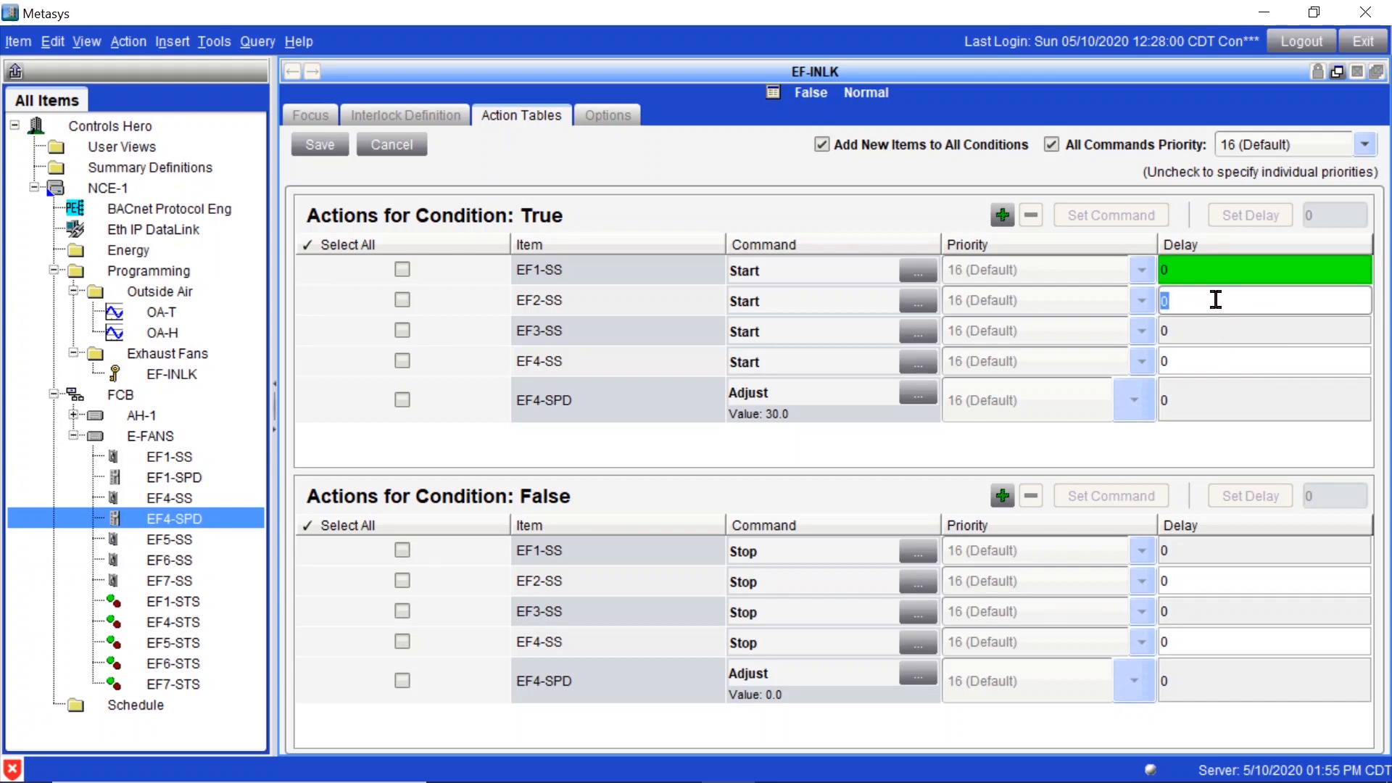
text(5)
click(1214, 330)
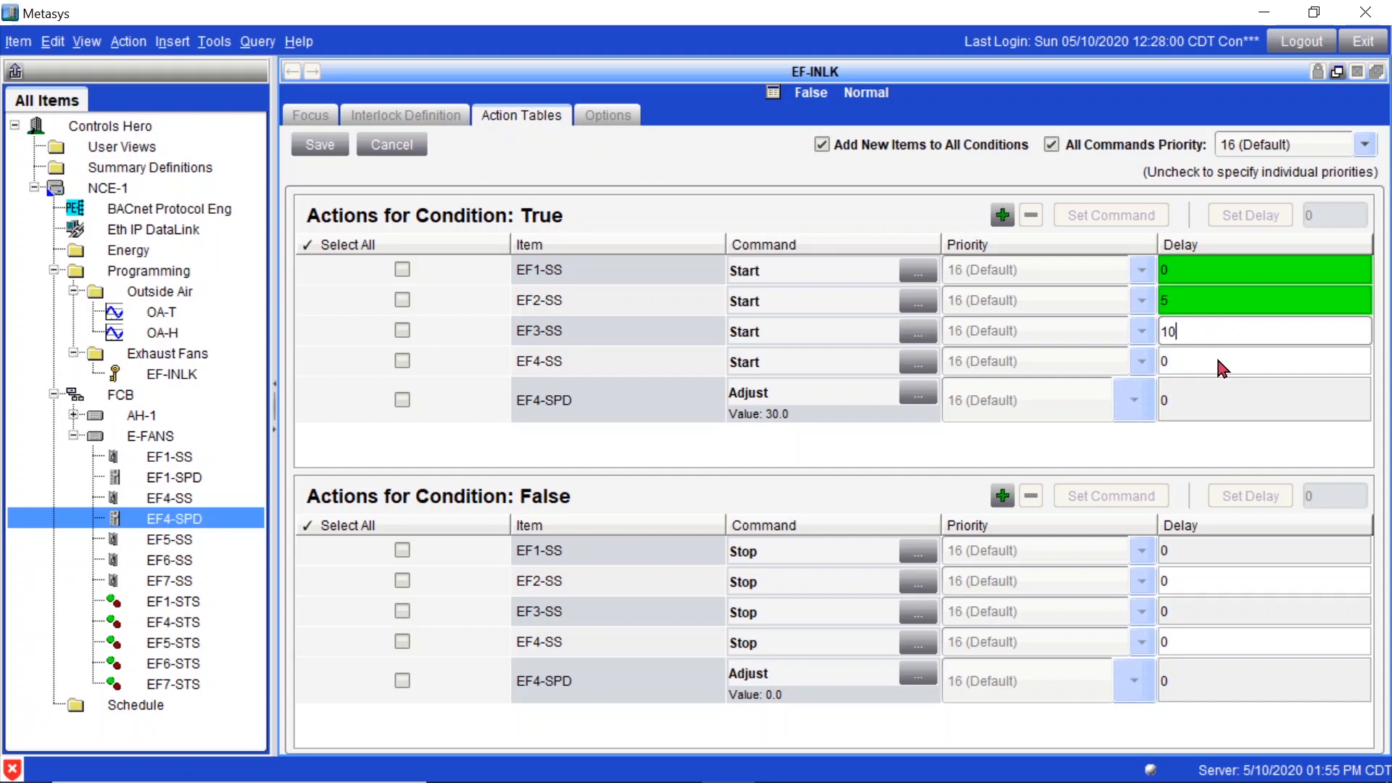
click(1218, 359)
text(15)
click(1216, 408)
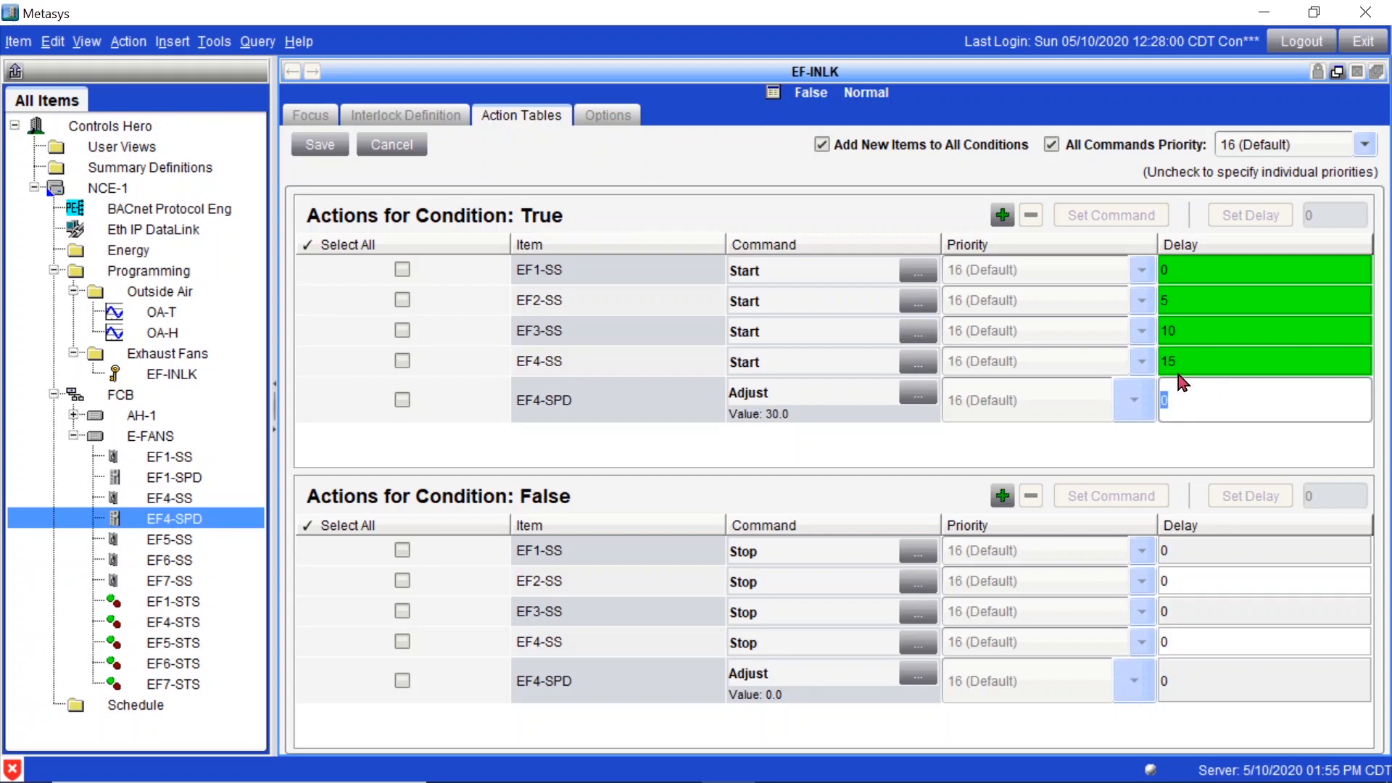
text(15)
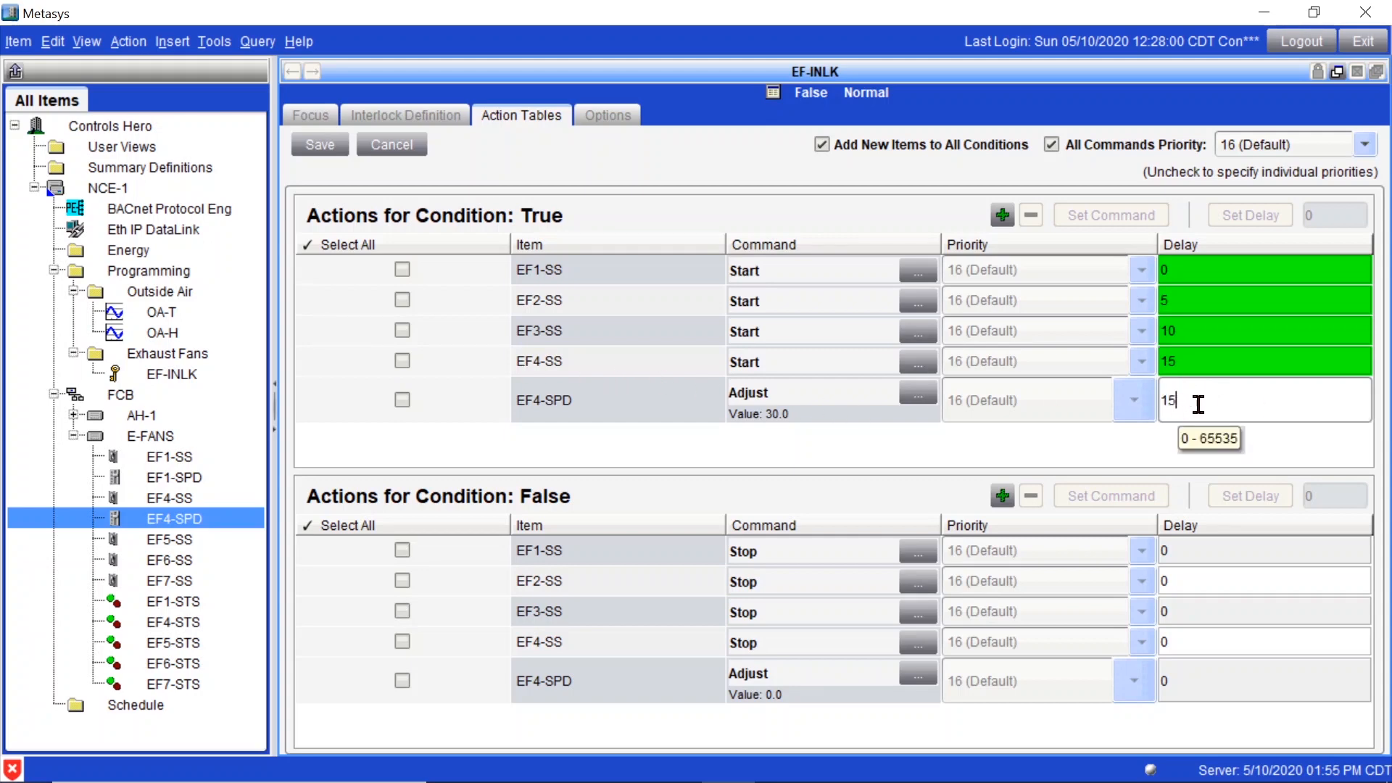
click(1120, 451)
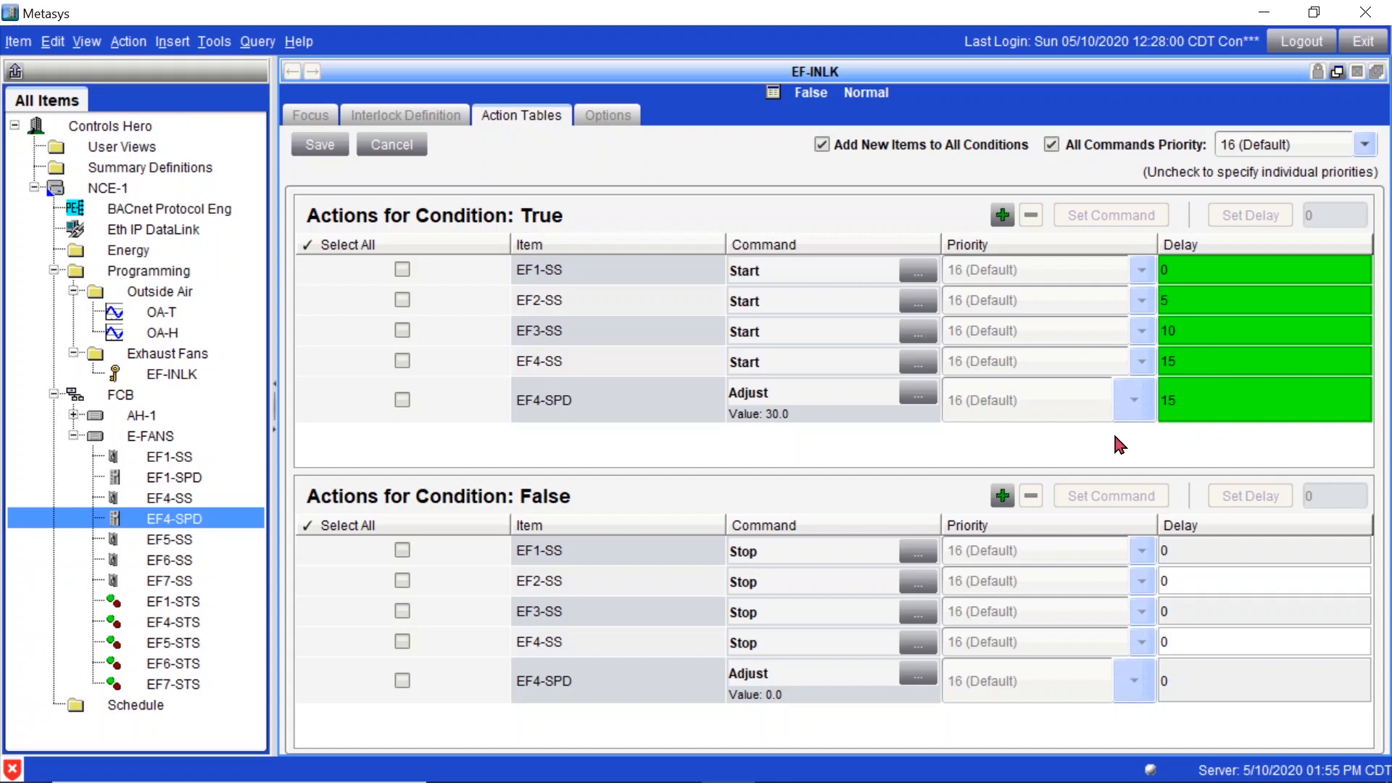
click(337, 154)
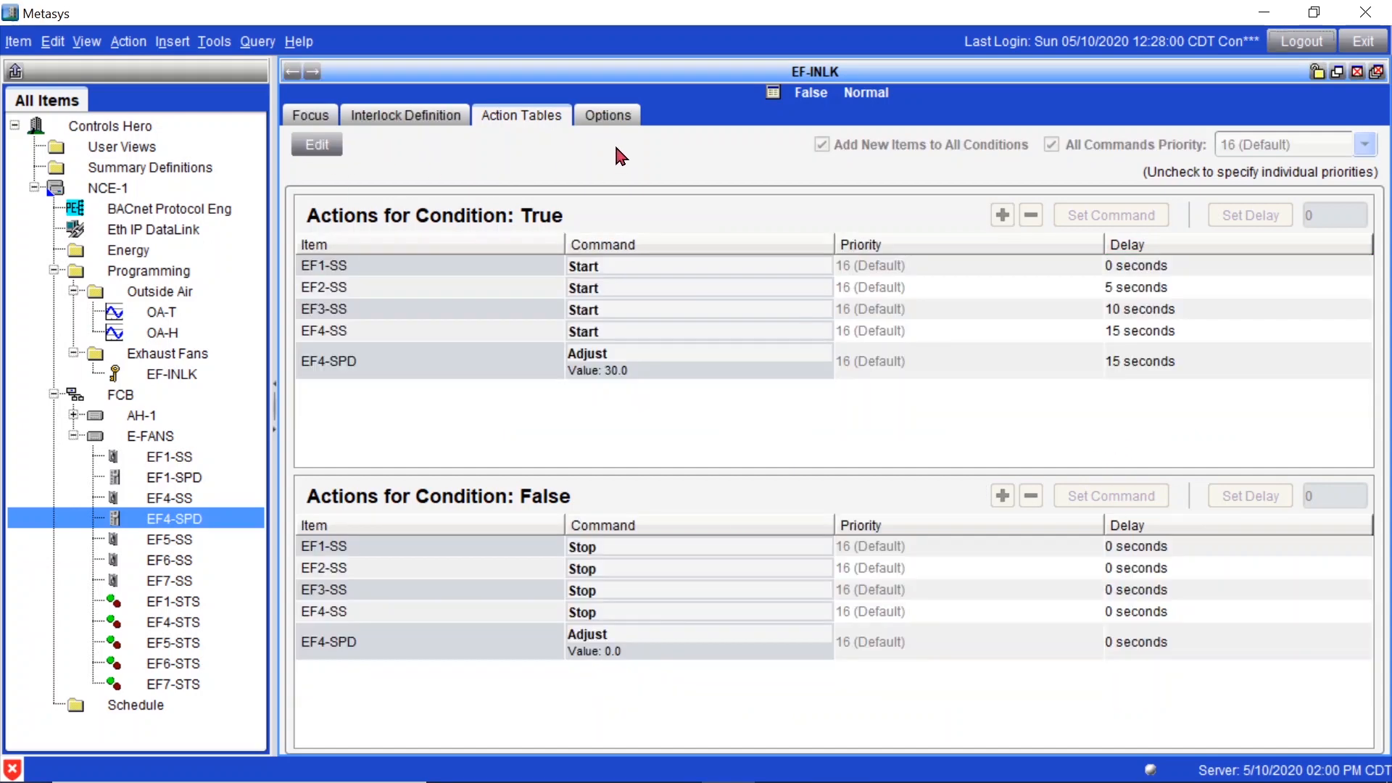
Edit the EF-INLK action tables and set the priority of all commands to 14 (Application).
click(326, 154)
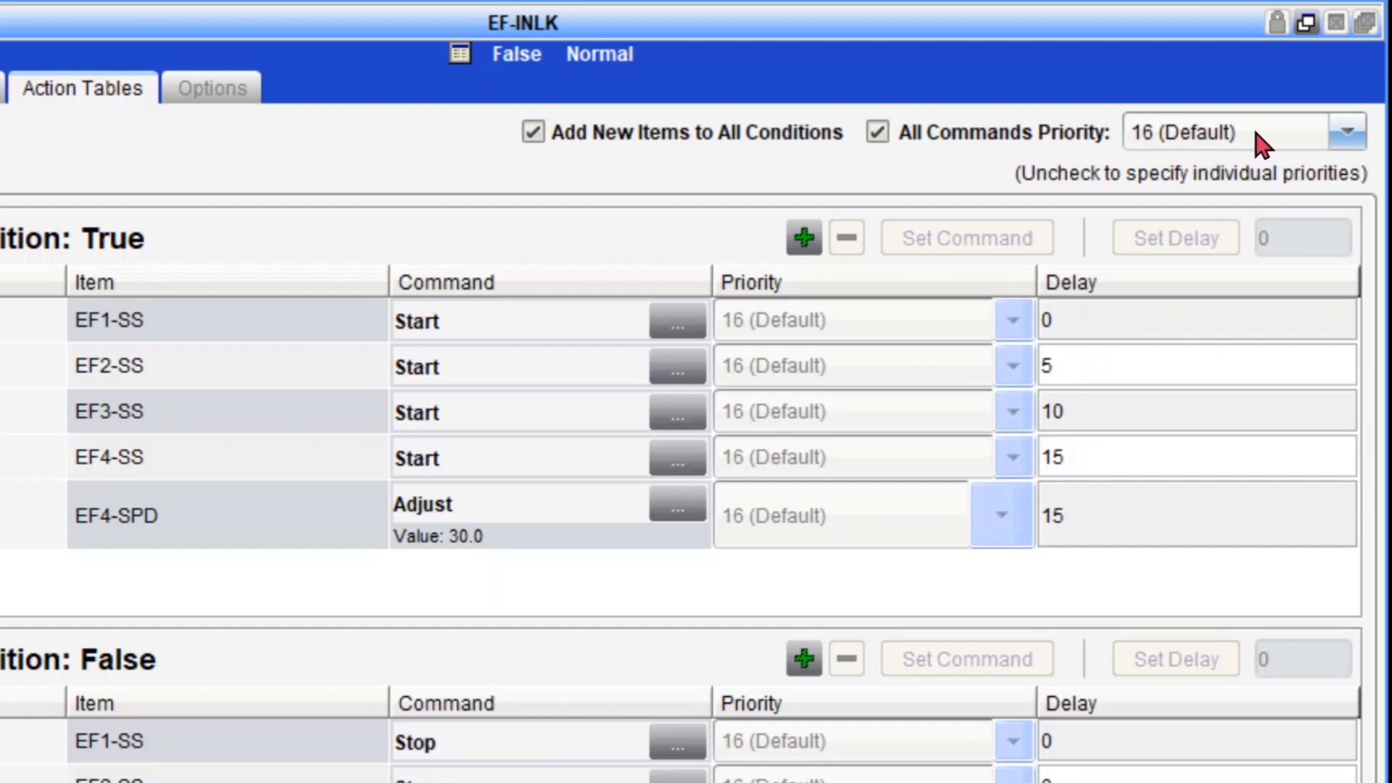
click(1262, 145)
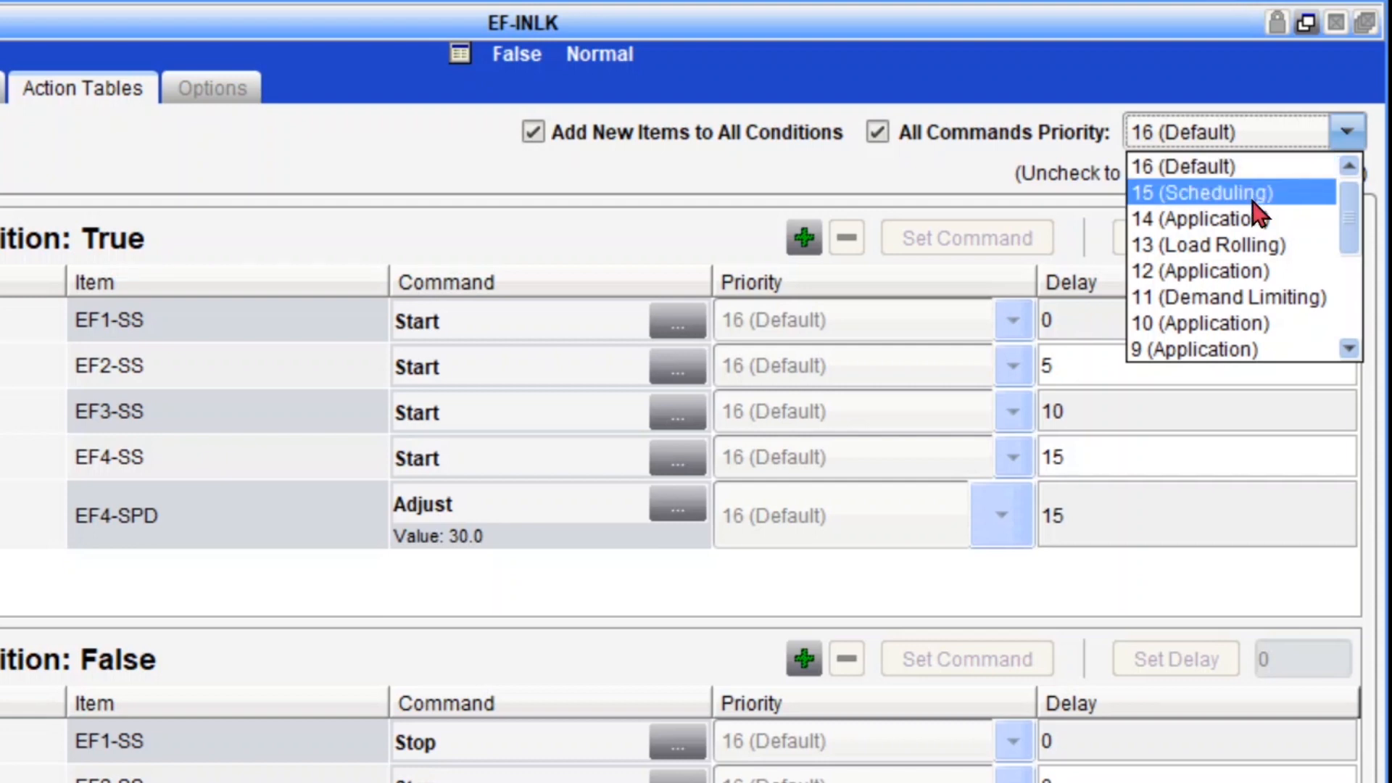
click(1261, 230)
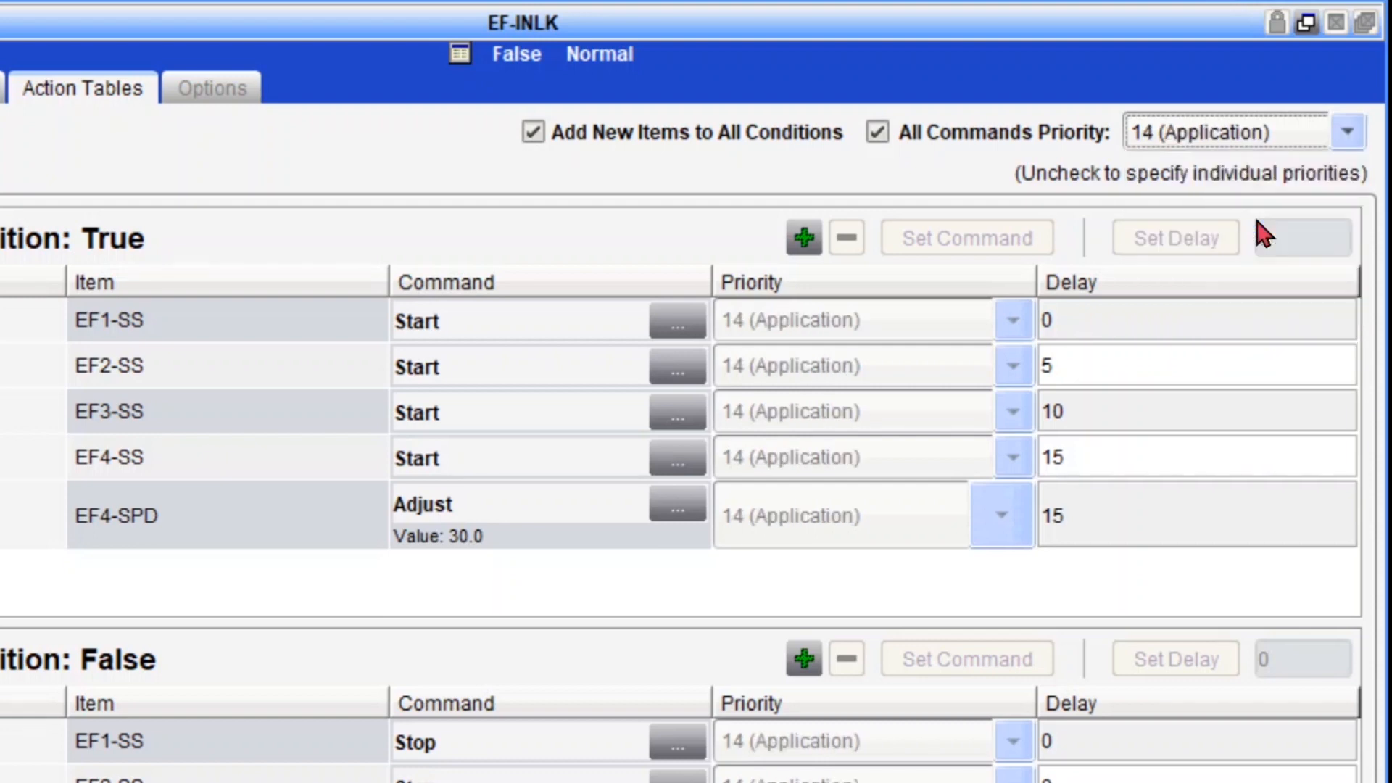
click(1180, 141)
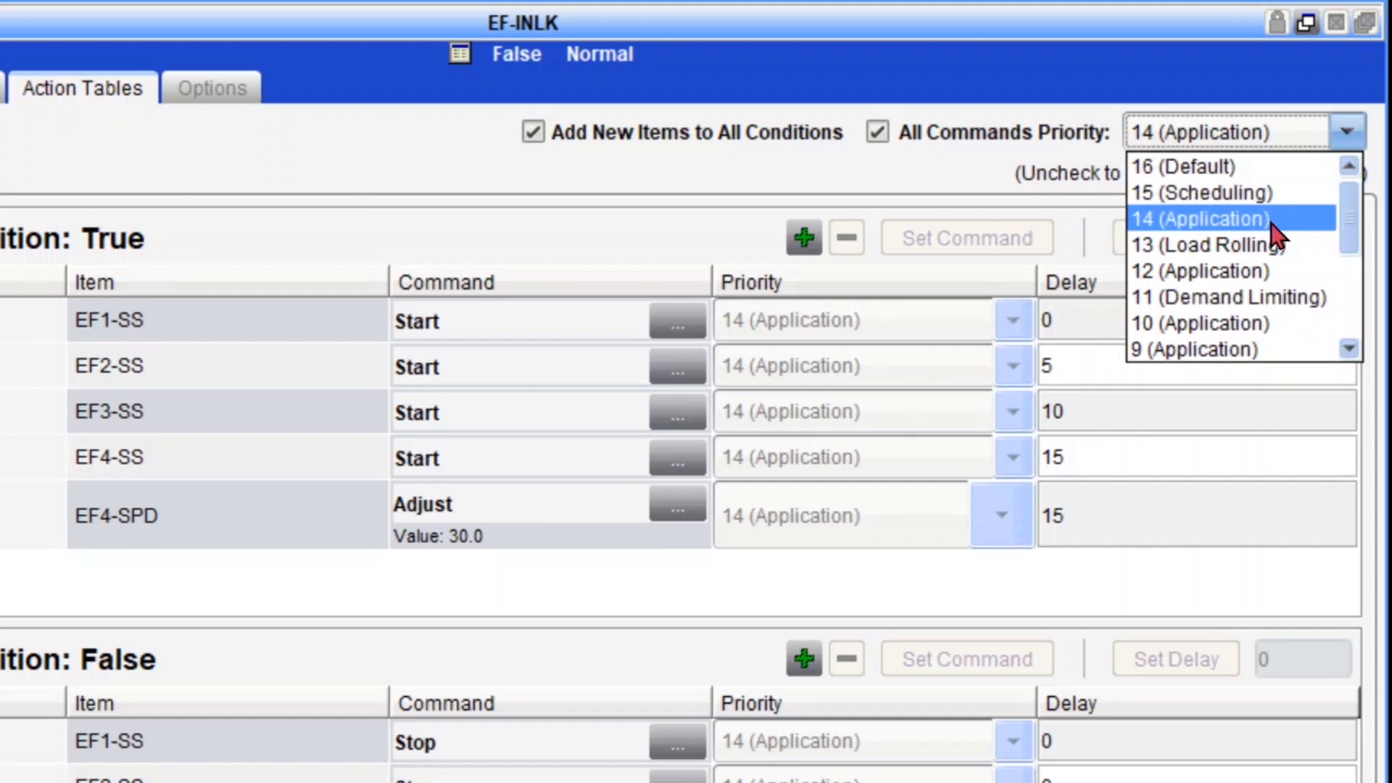
click(1273, 229)
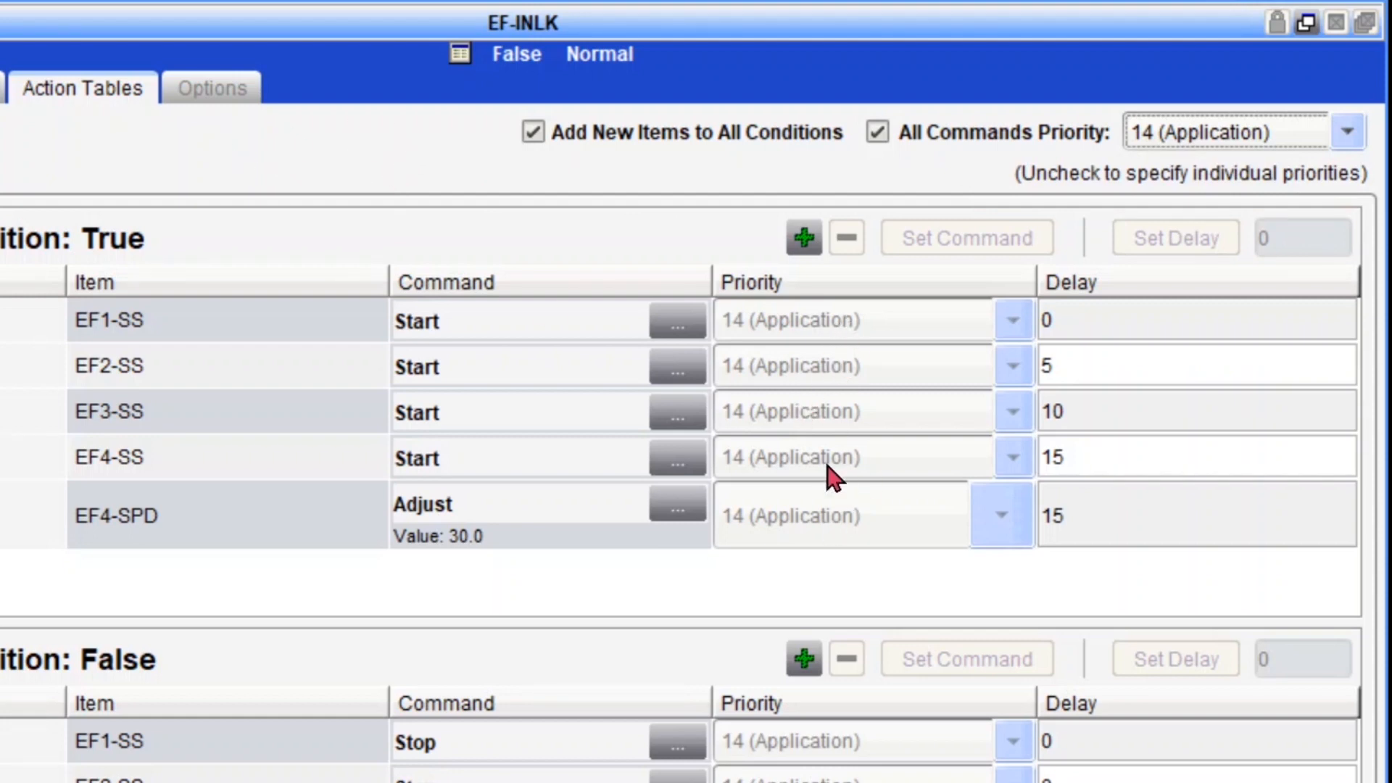
Try priority 13 (Load Rolling) for all commands, return to 14 (Application), and toggle individual command priorities on and off again.
click(1221, 140)
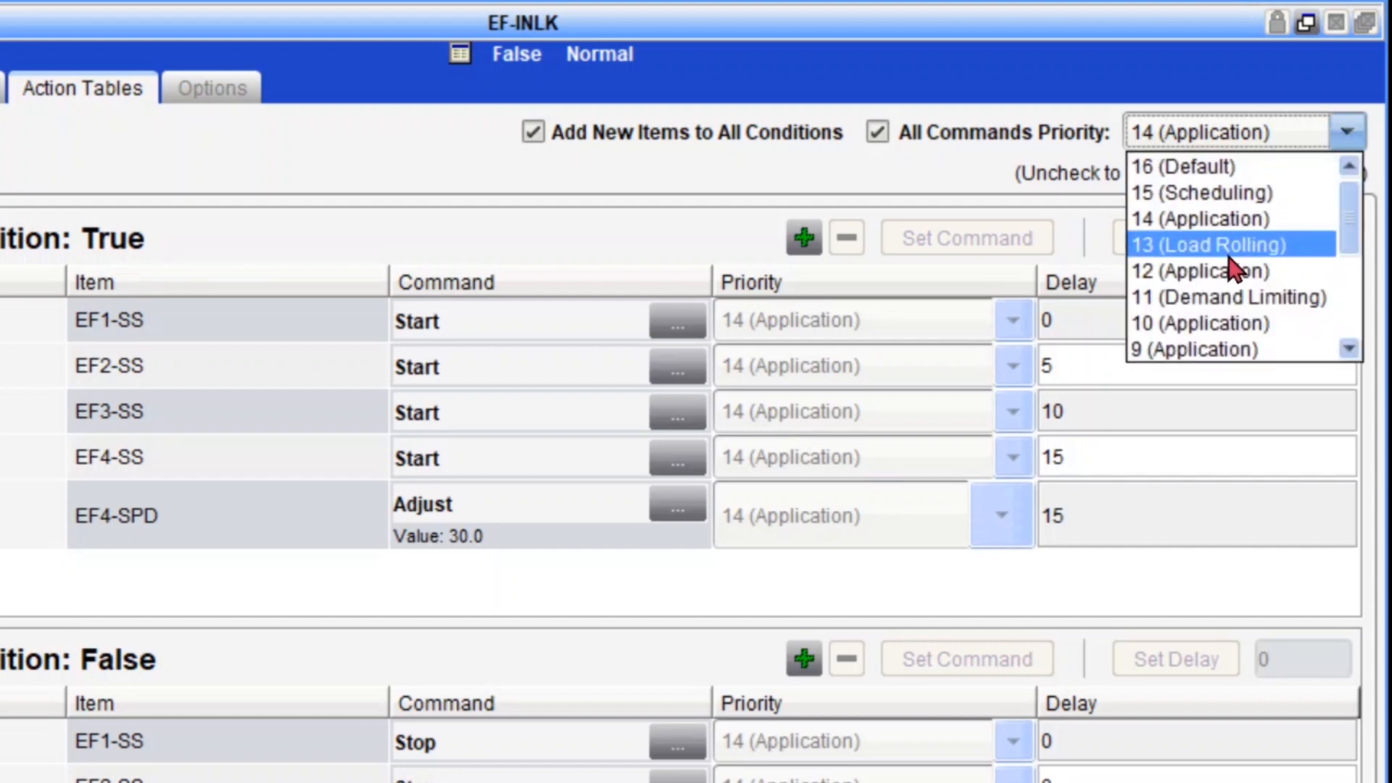
click(1227, 247)
click(1233, 133)
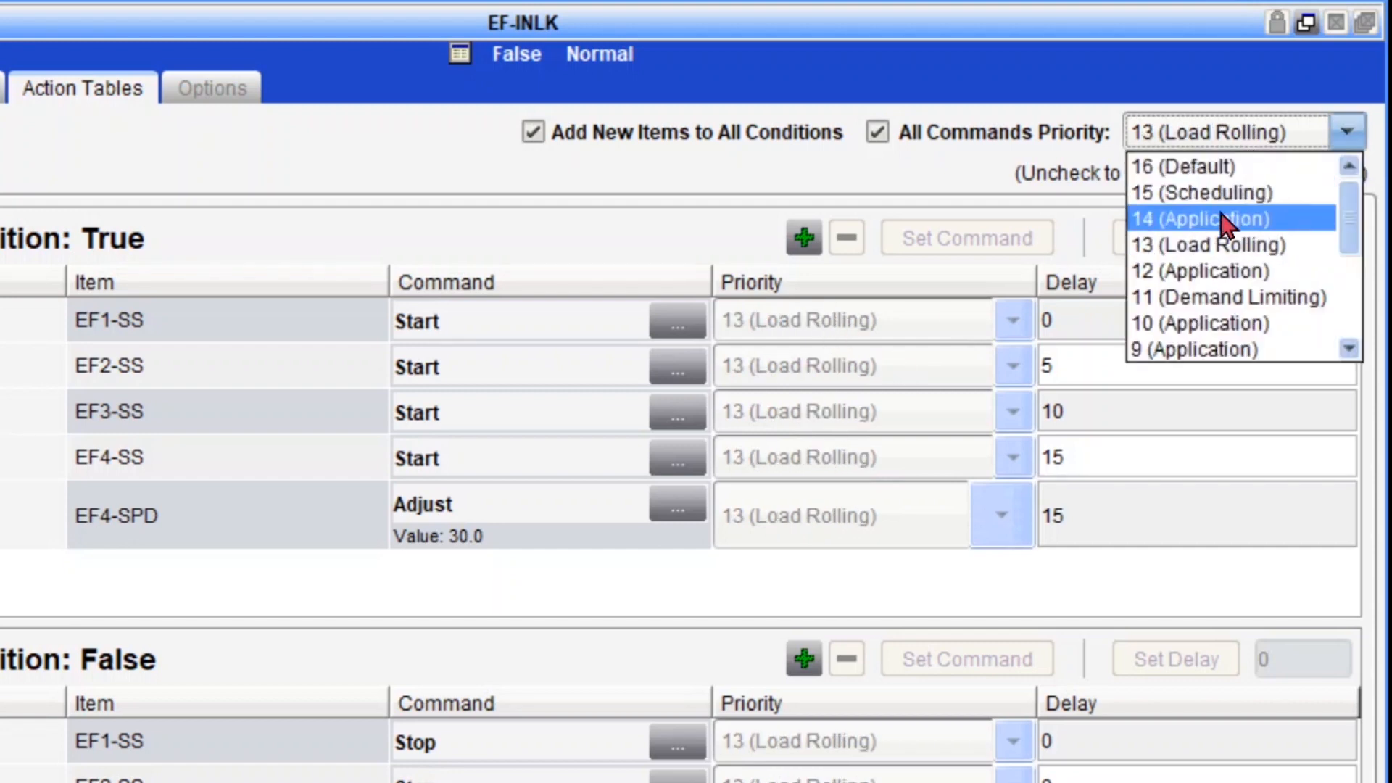
click(1227, 219)
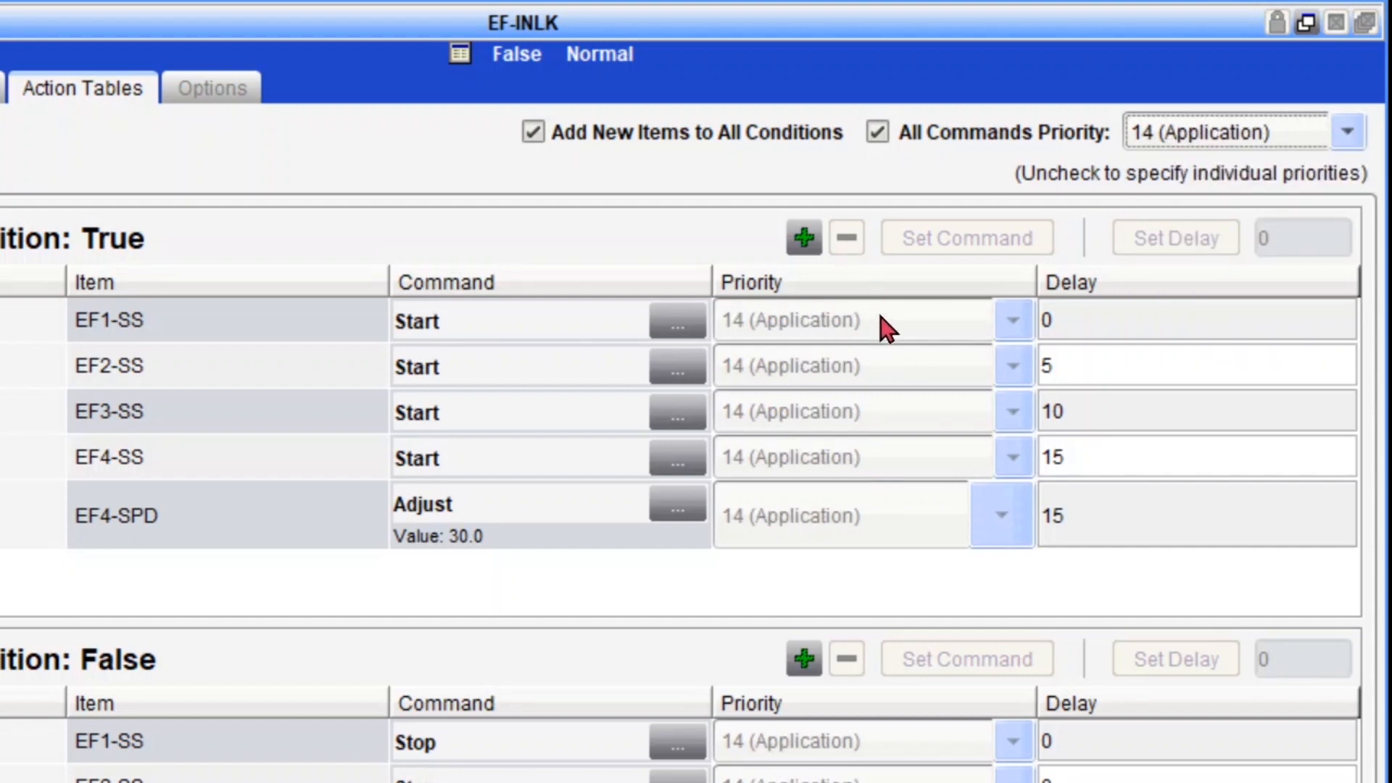
click(877, 132)
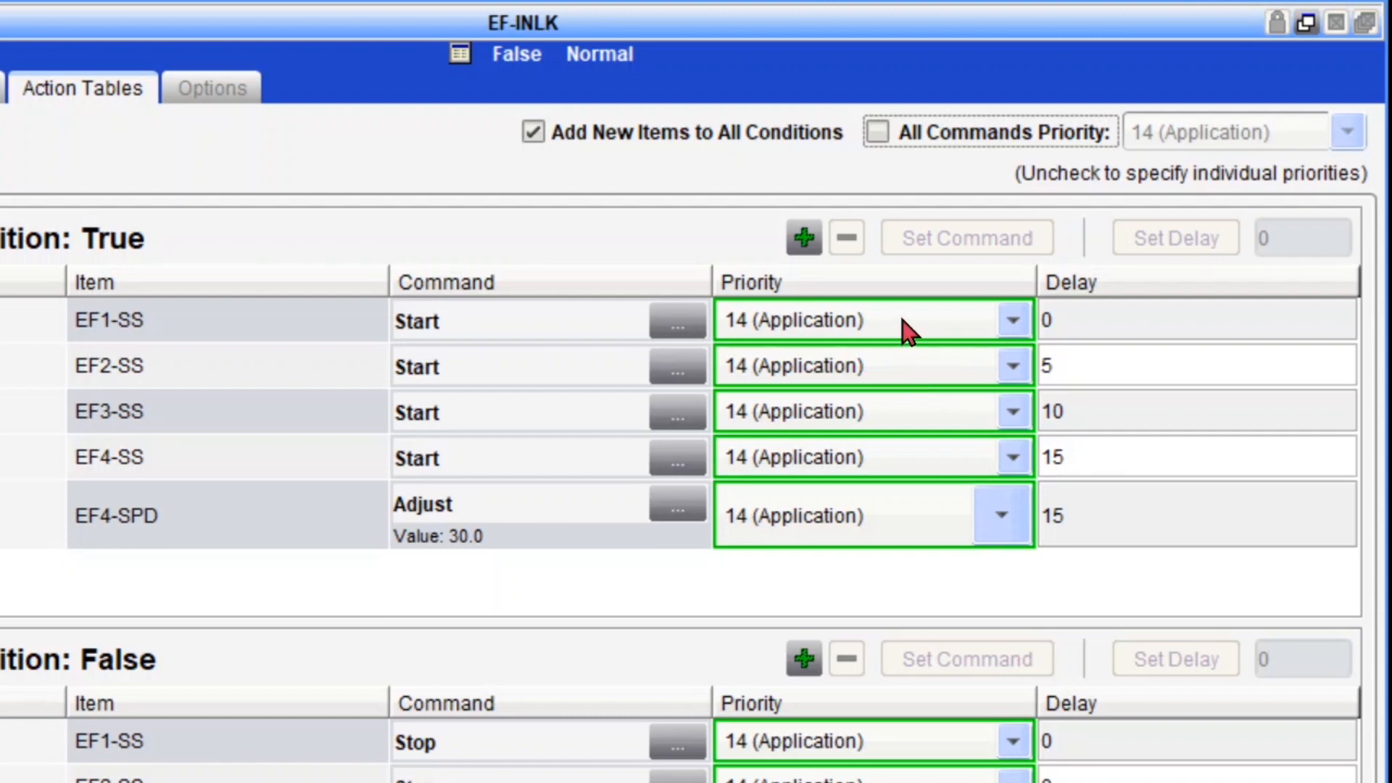
click(926, 135)
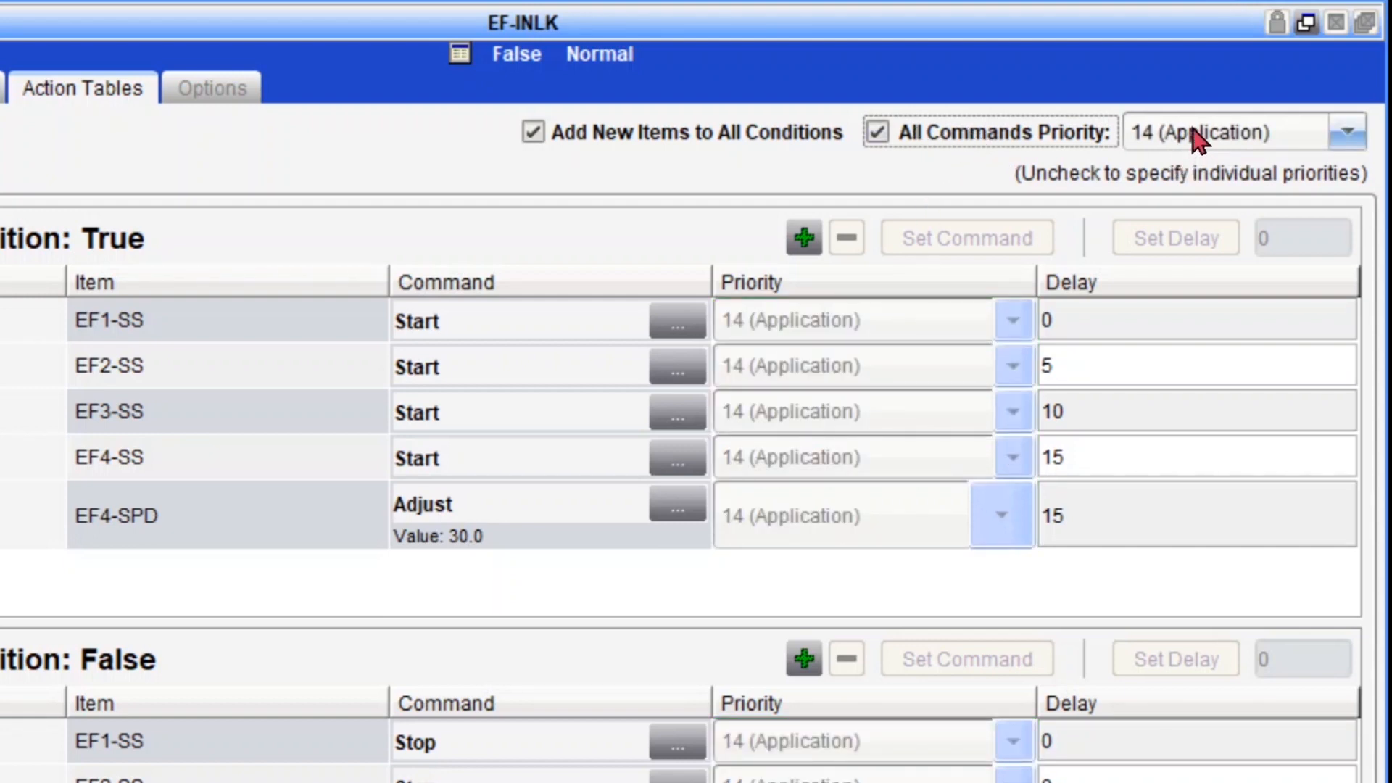
Save the interlock and arrange four panes showing Outside Air, AH-1, the EF-INLK interlock definition and E-FANS.
click(326, 147)
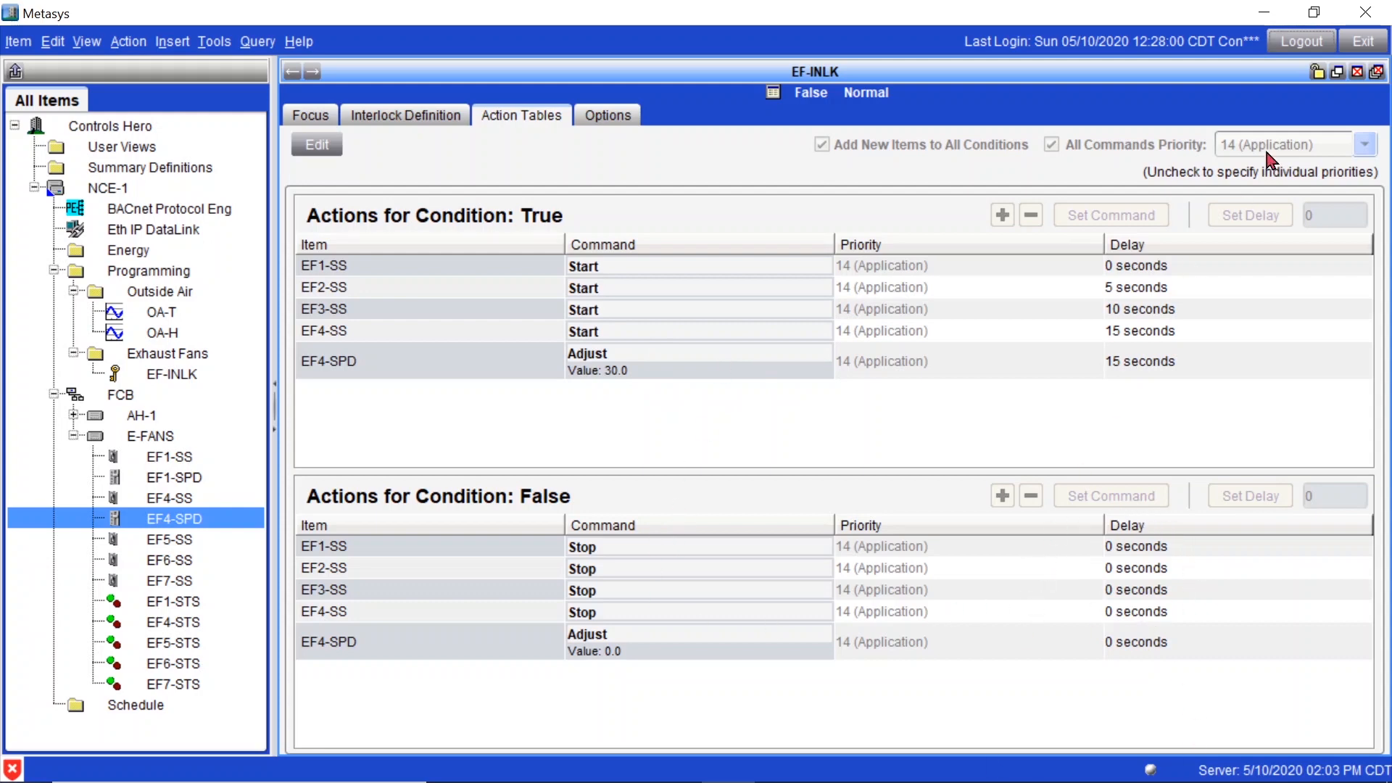
click(1338, 72)
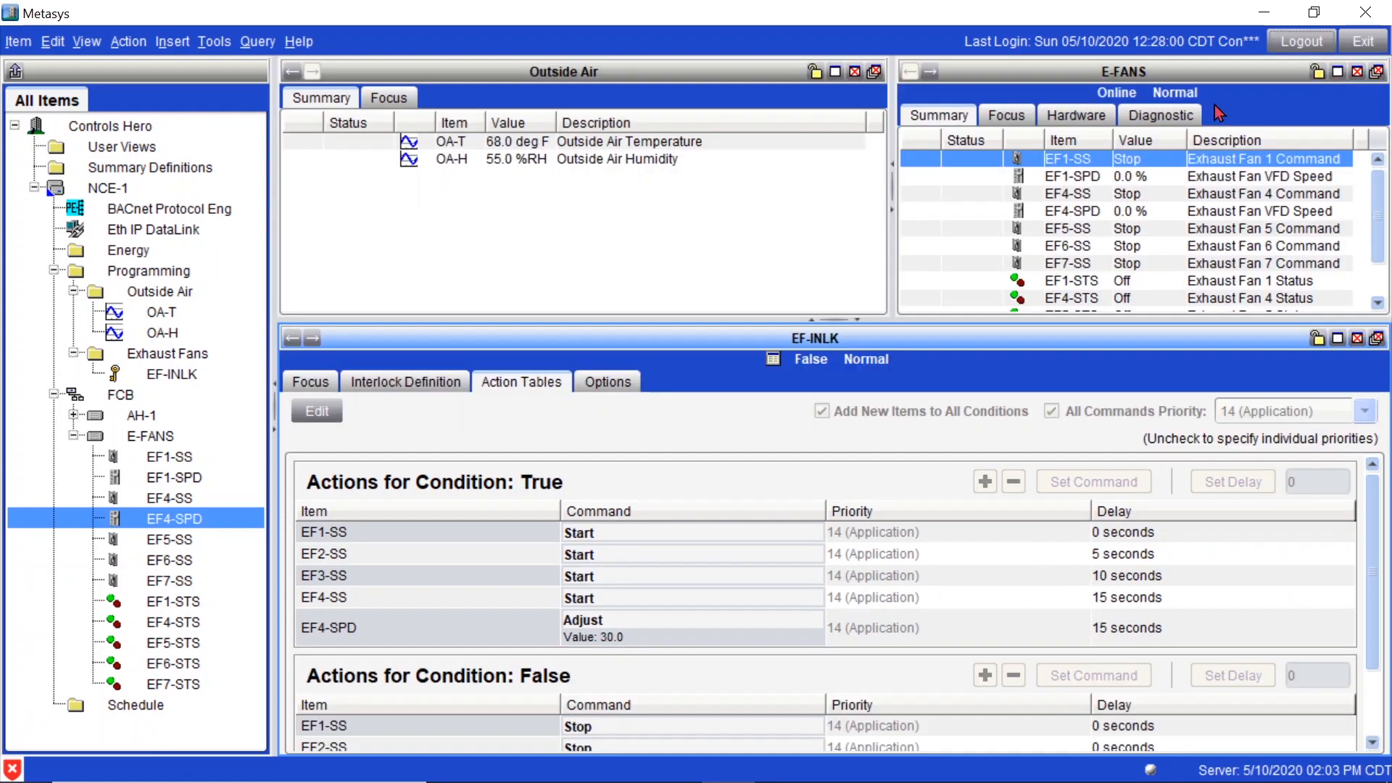
click(751, 209)
drag(834, 320, 834, 559)
click(87, 42)
mouse_move(226, 318)
click(327, 444)
drag(142, 416, 1015, 253)
drag(150, 437, 861, 537)
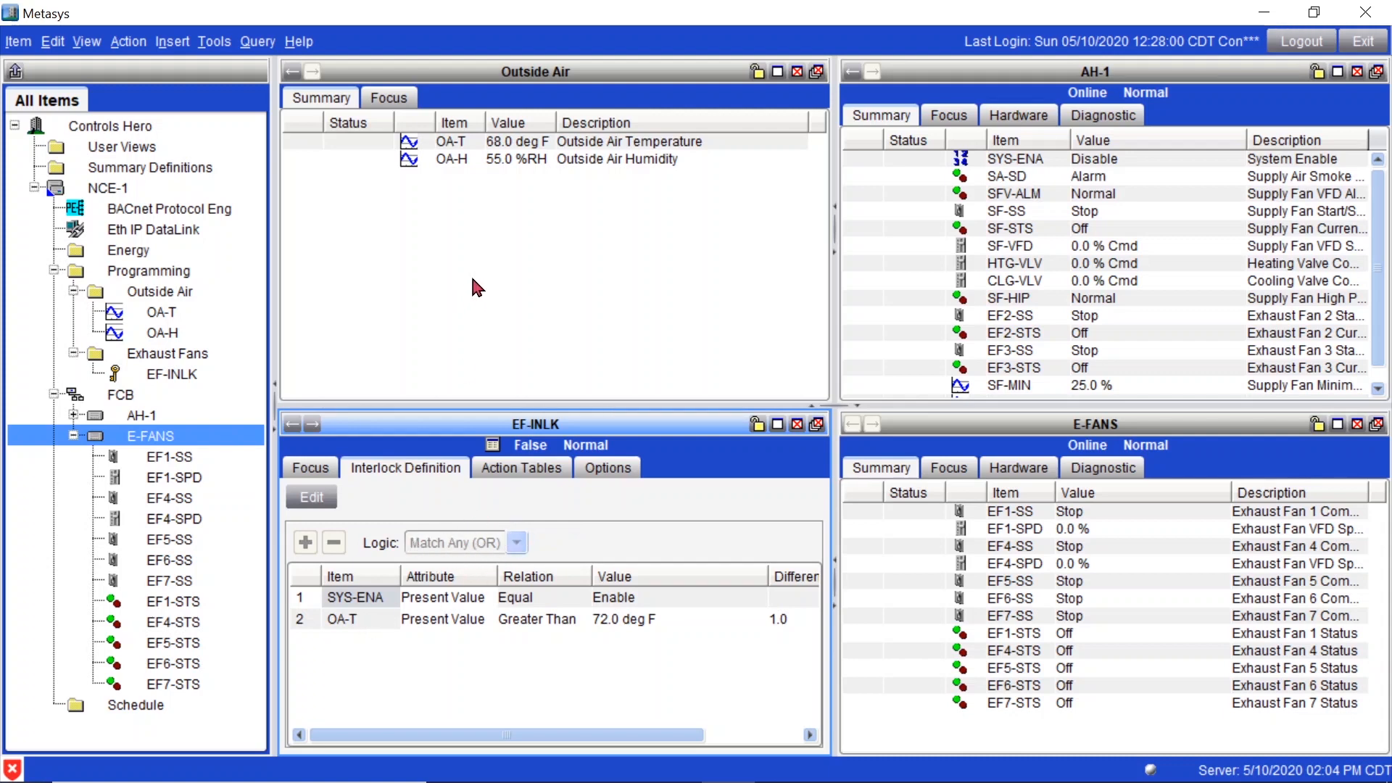
Command the outside air temperature OA-T to Adjust with a value of 73 deg F.
right_click(484, 144)
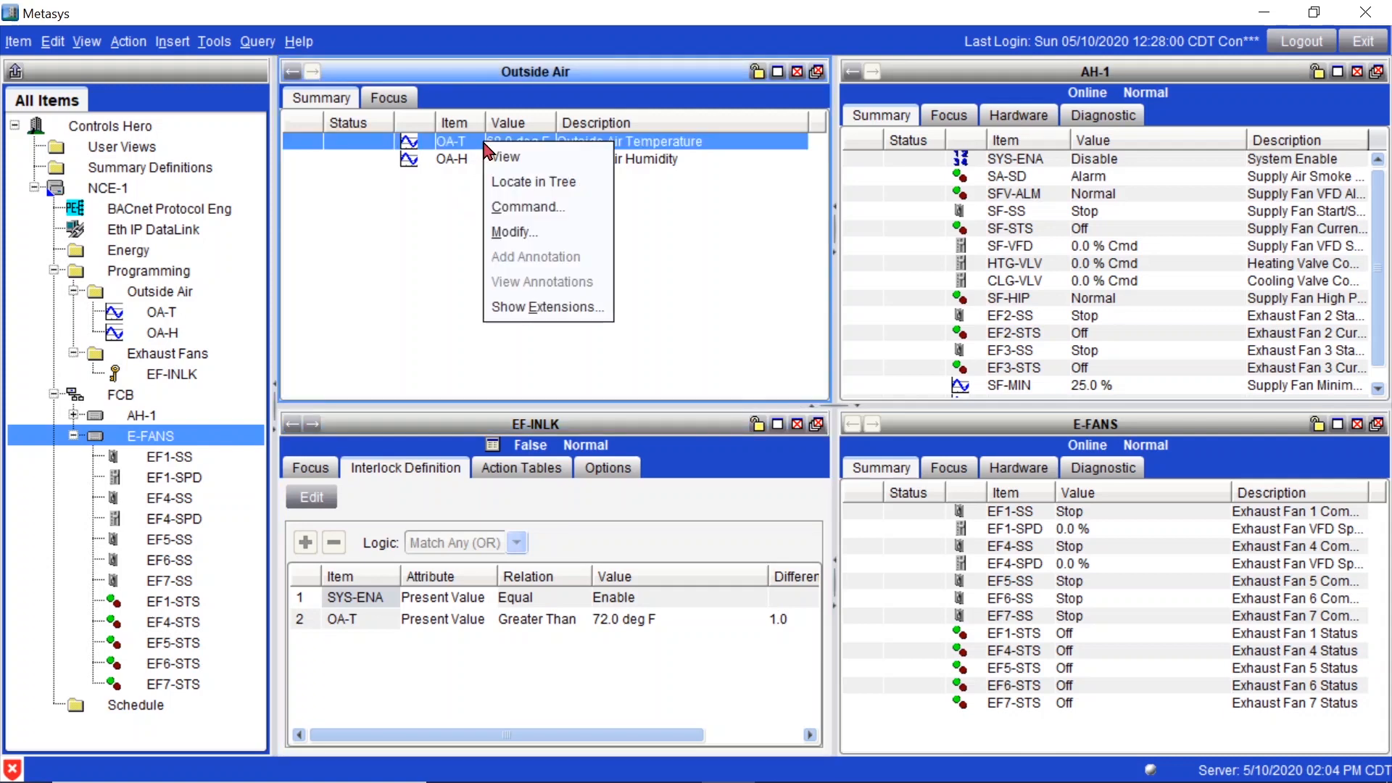
click(555, 208)
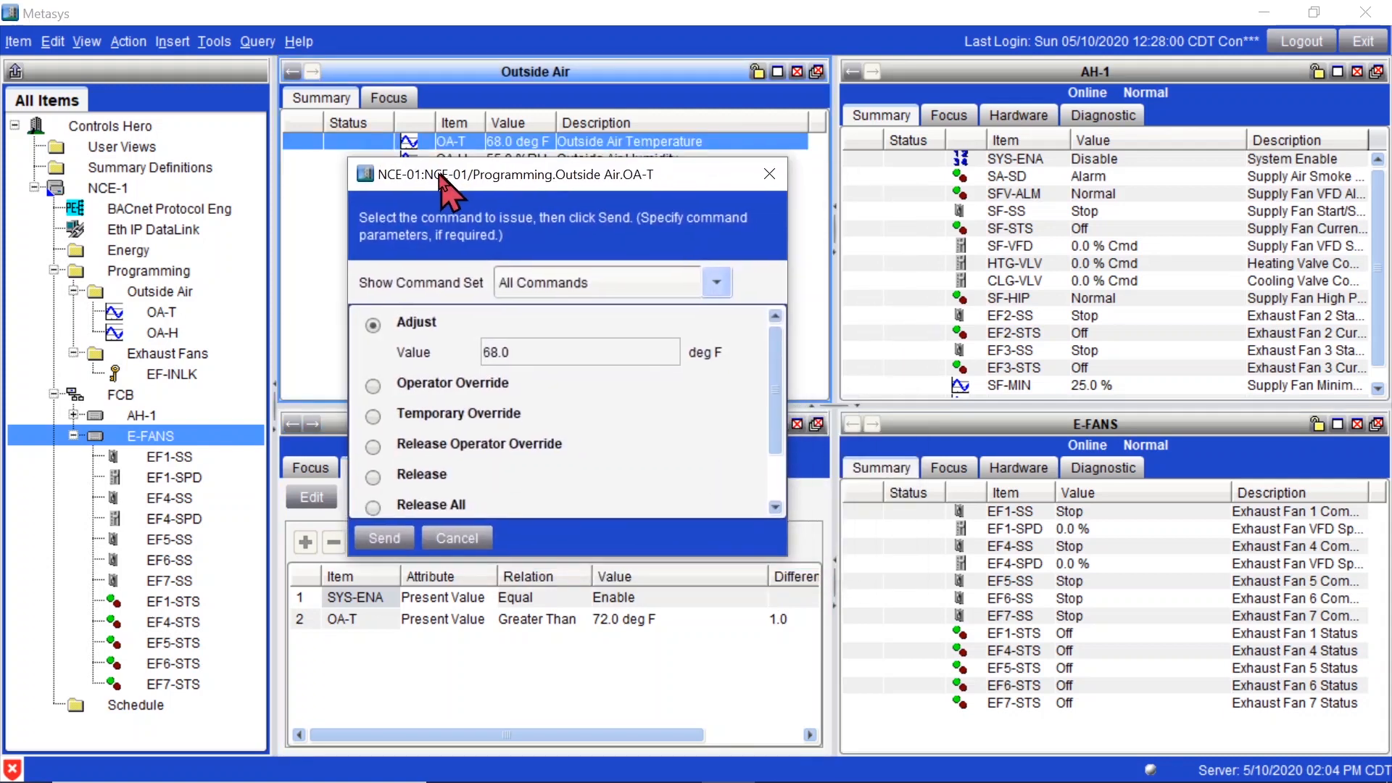
double_click(459, 252)
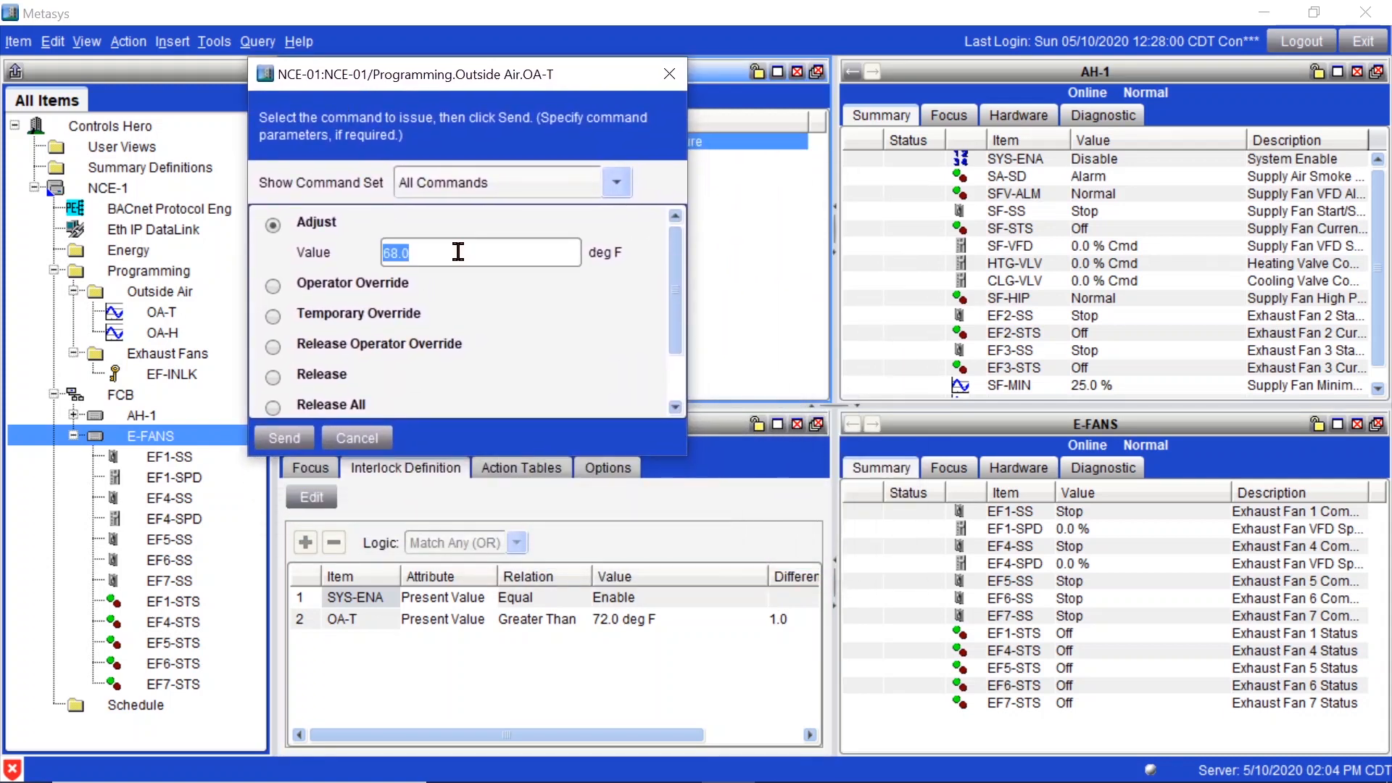
text(73)
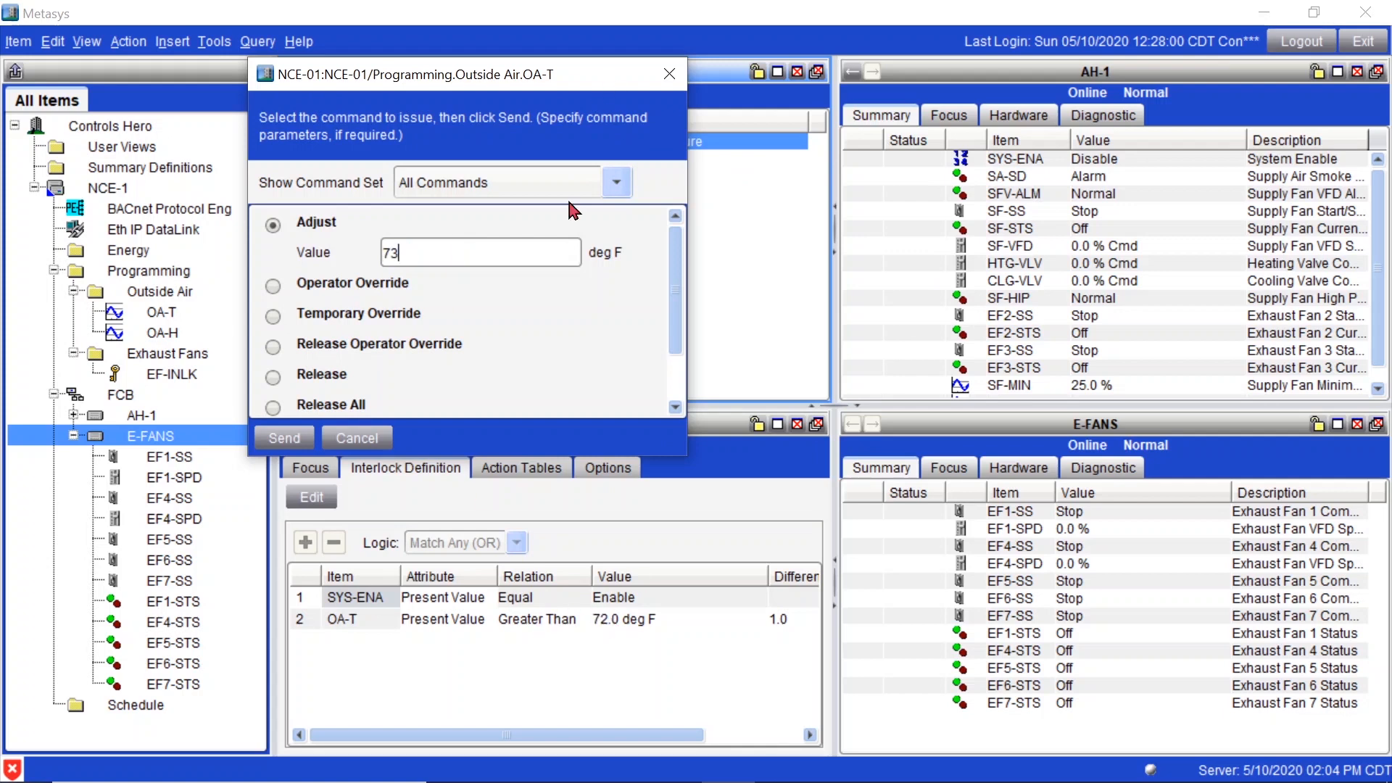
click(293, 441)
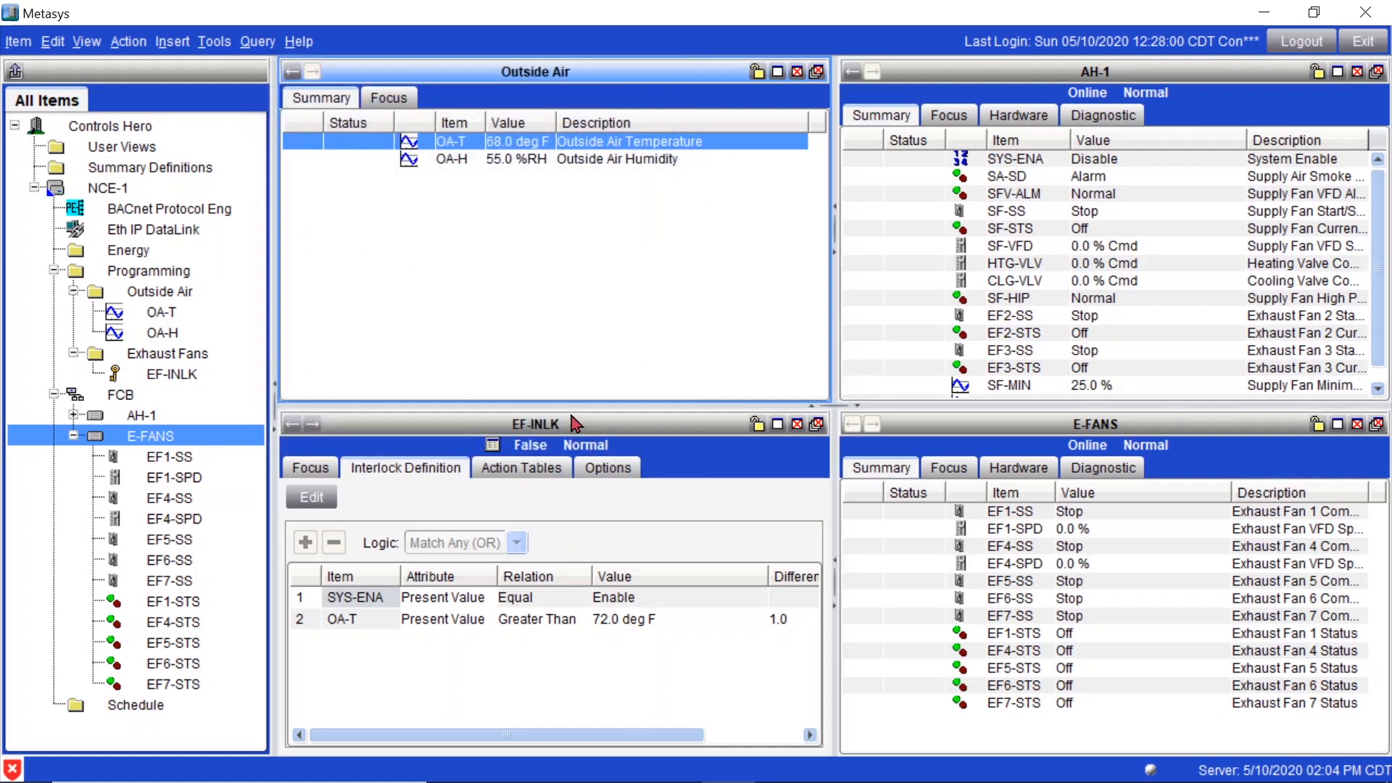
Check the staggered response of EF1-SS through EF4-SS and EF4-SPD, and review the EF-INLK interlock definition.
click(1122, 517)
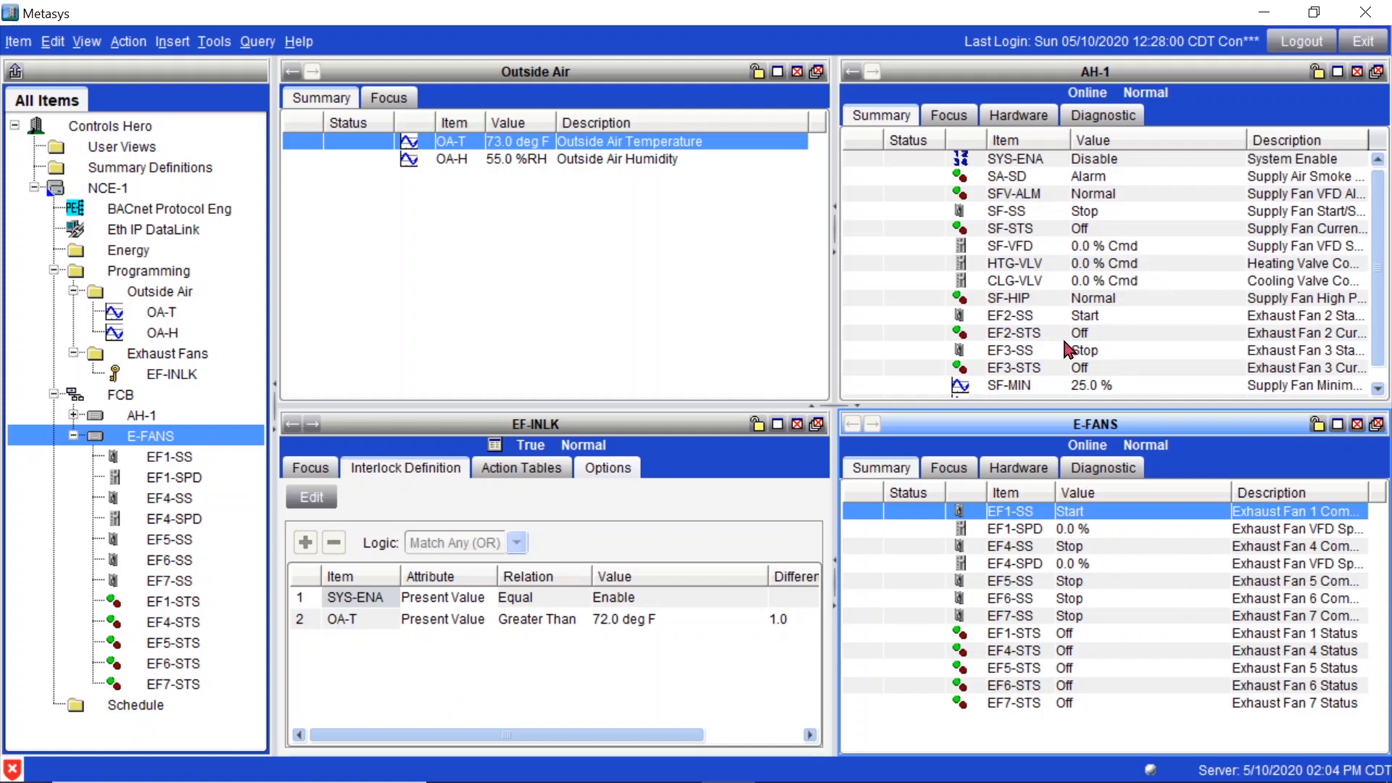
click(1141, 319)
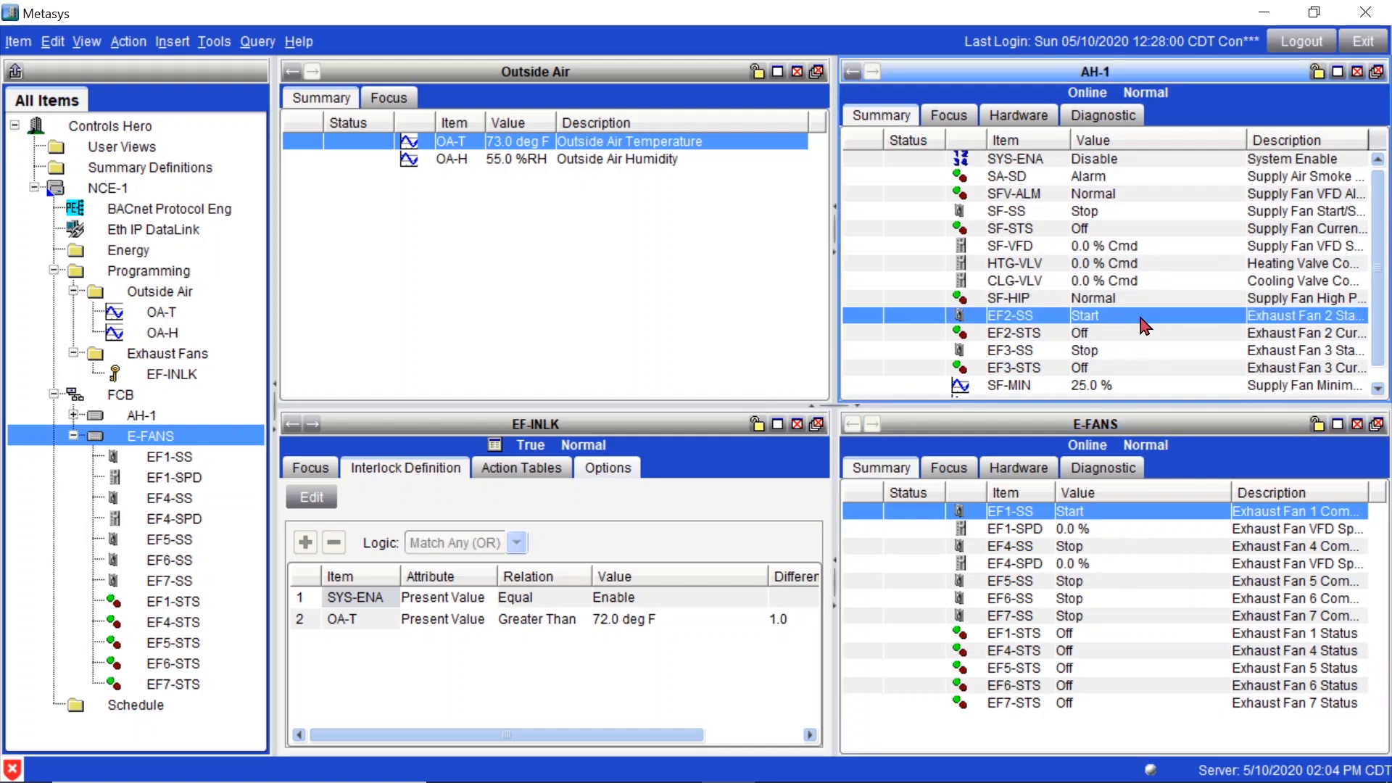
click(1133, 351)
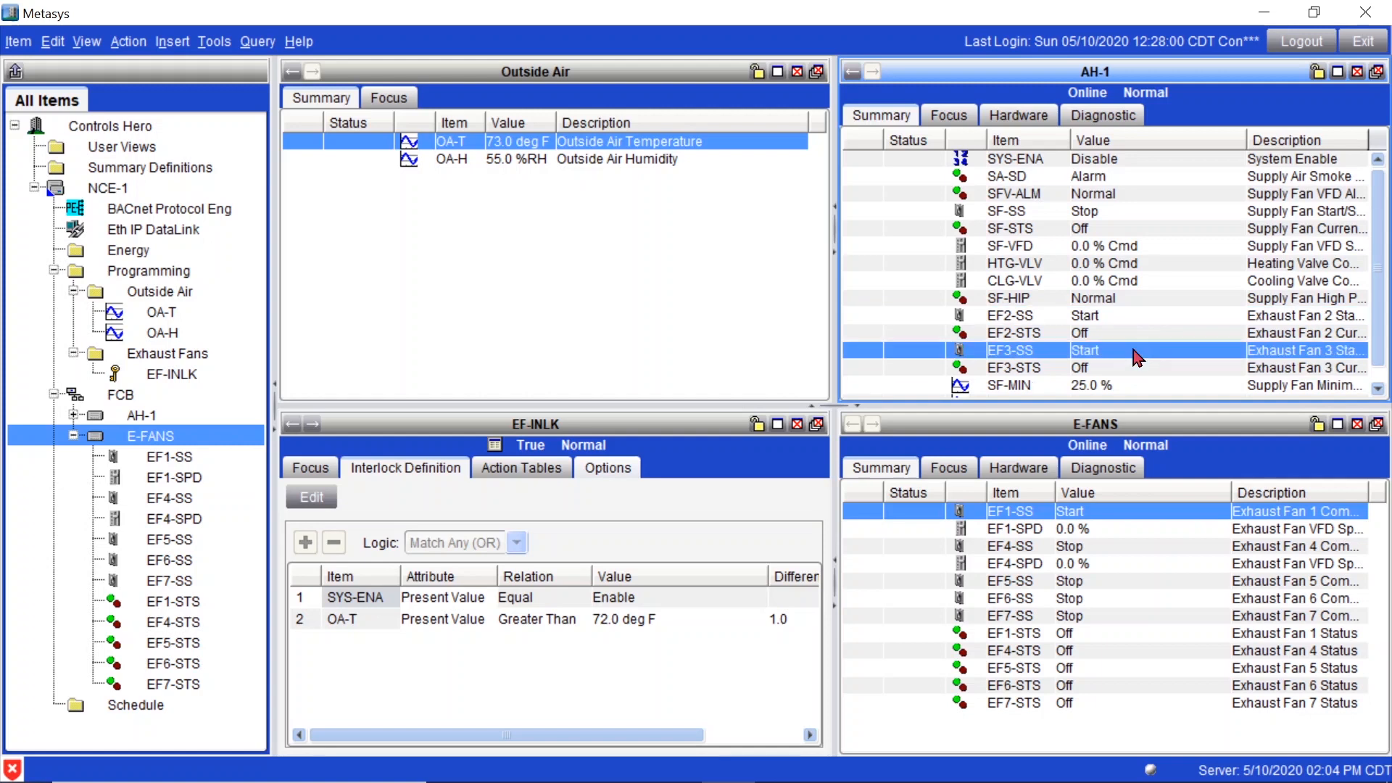
click(1098, 548)
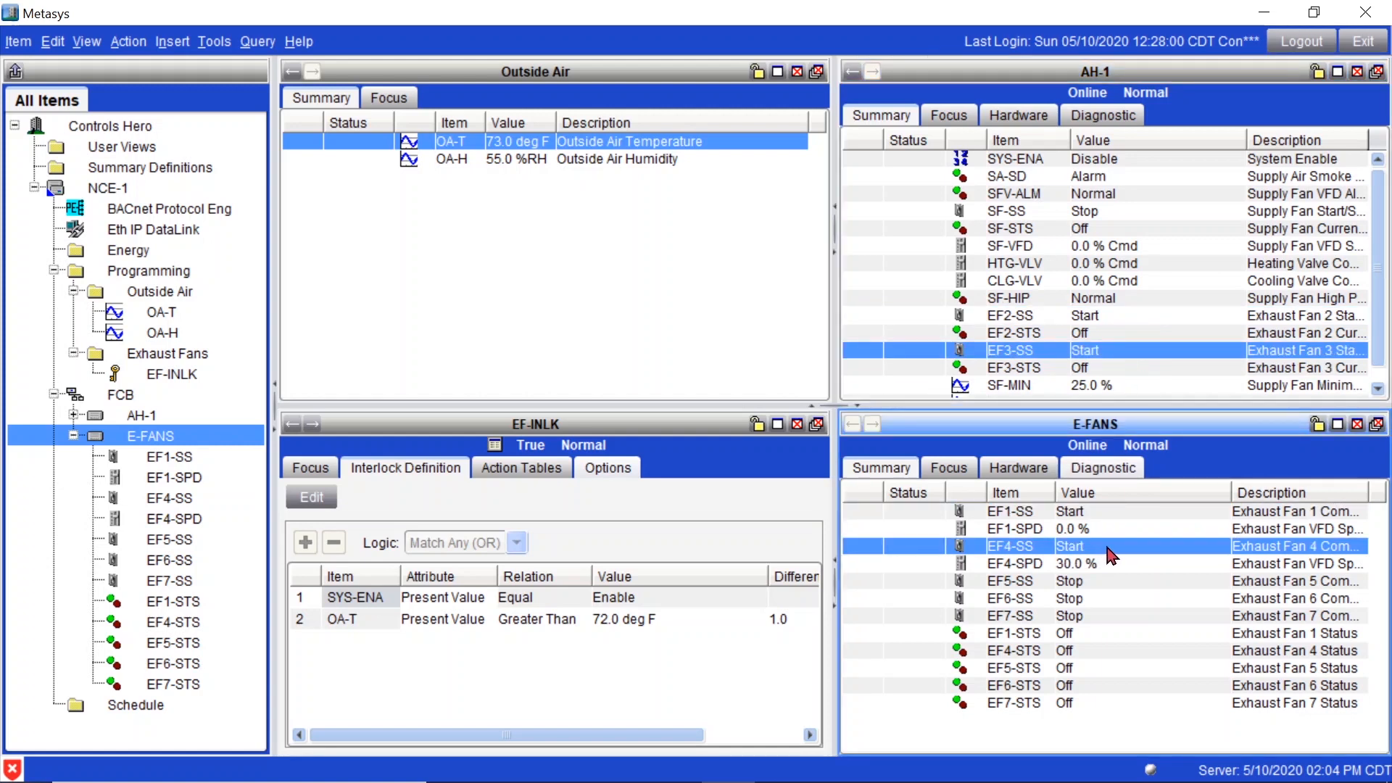
click(1108, 566)
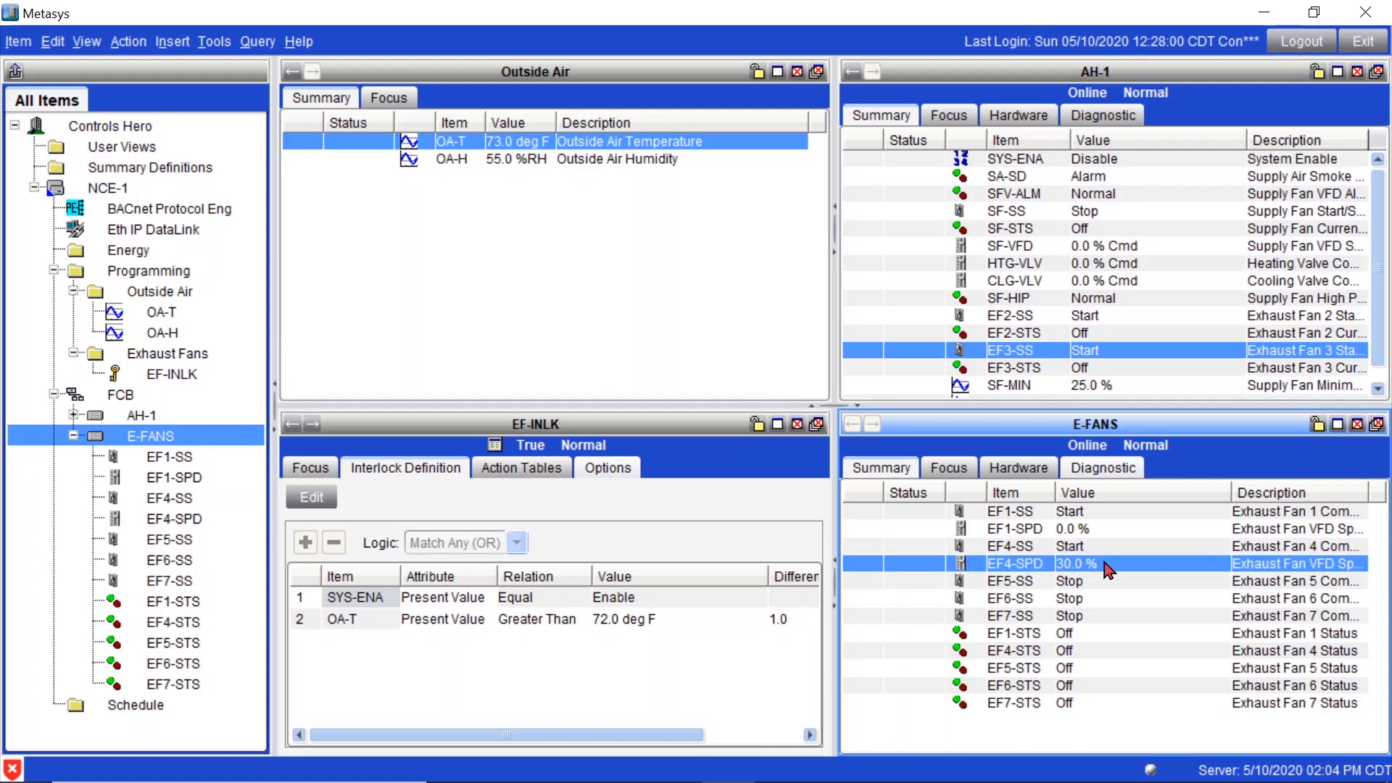
click(428, 467)
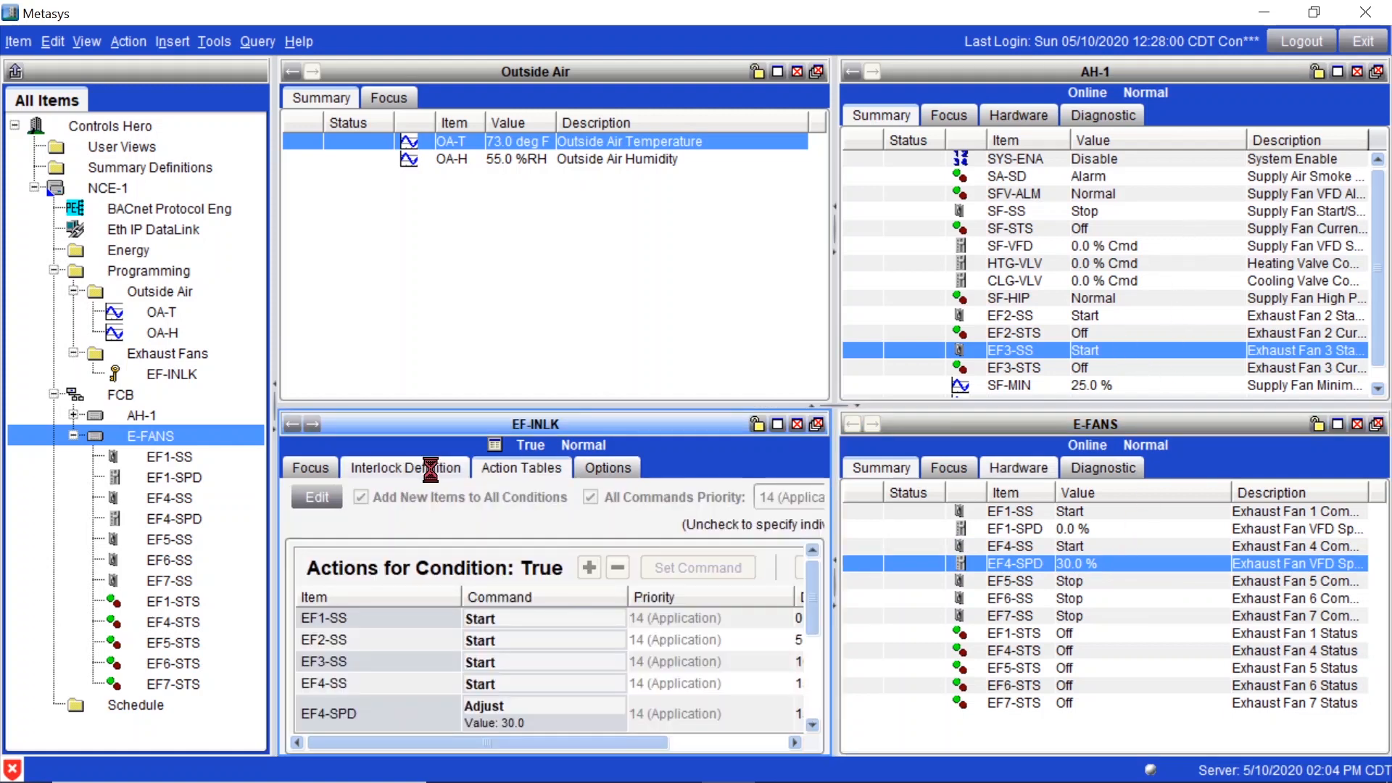
Adjust OA-T to 70 deg F and check how EF4-SS and EF4-SPD respond.
right_click(498, 153)
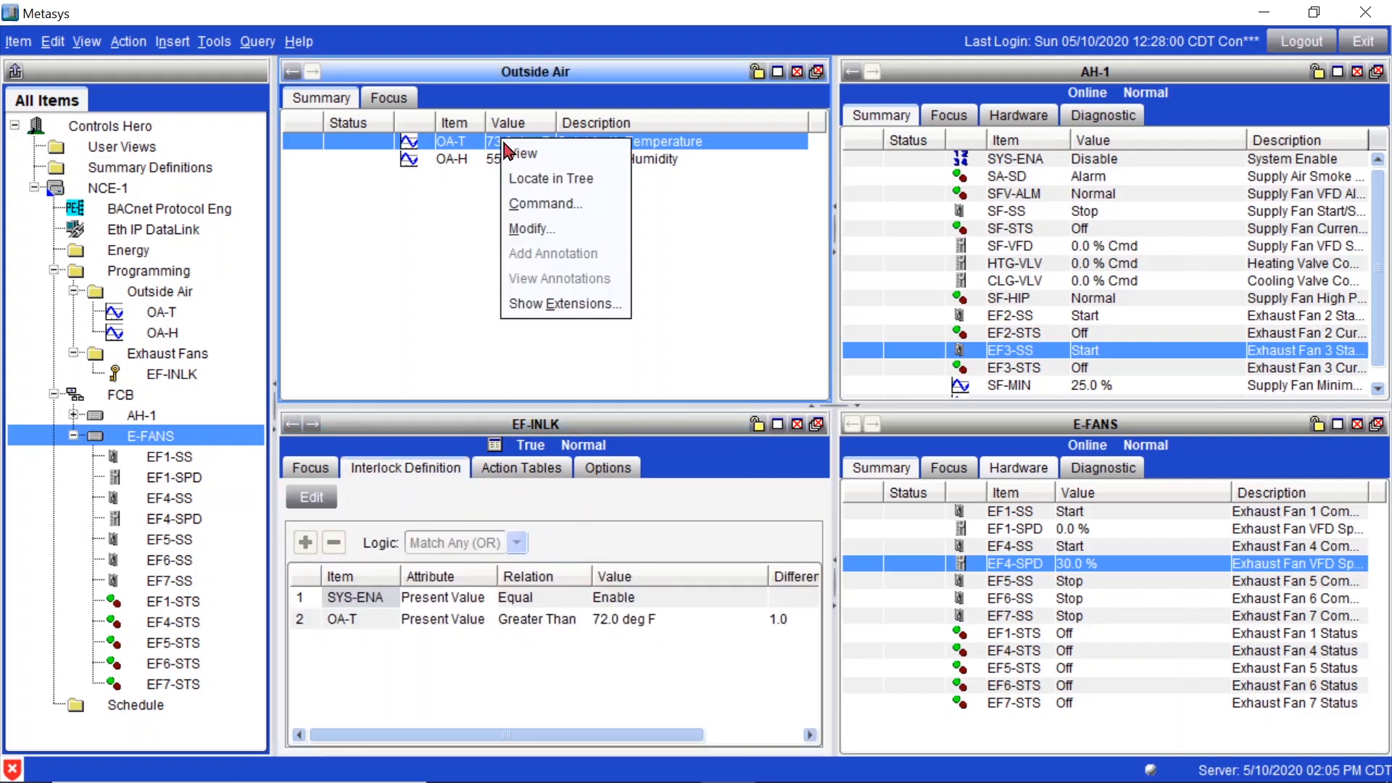
click(570, 206)
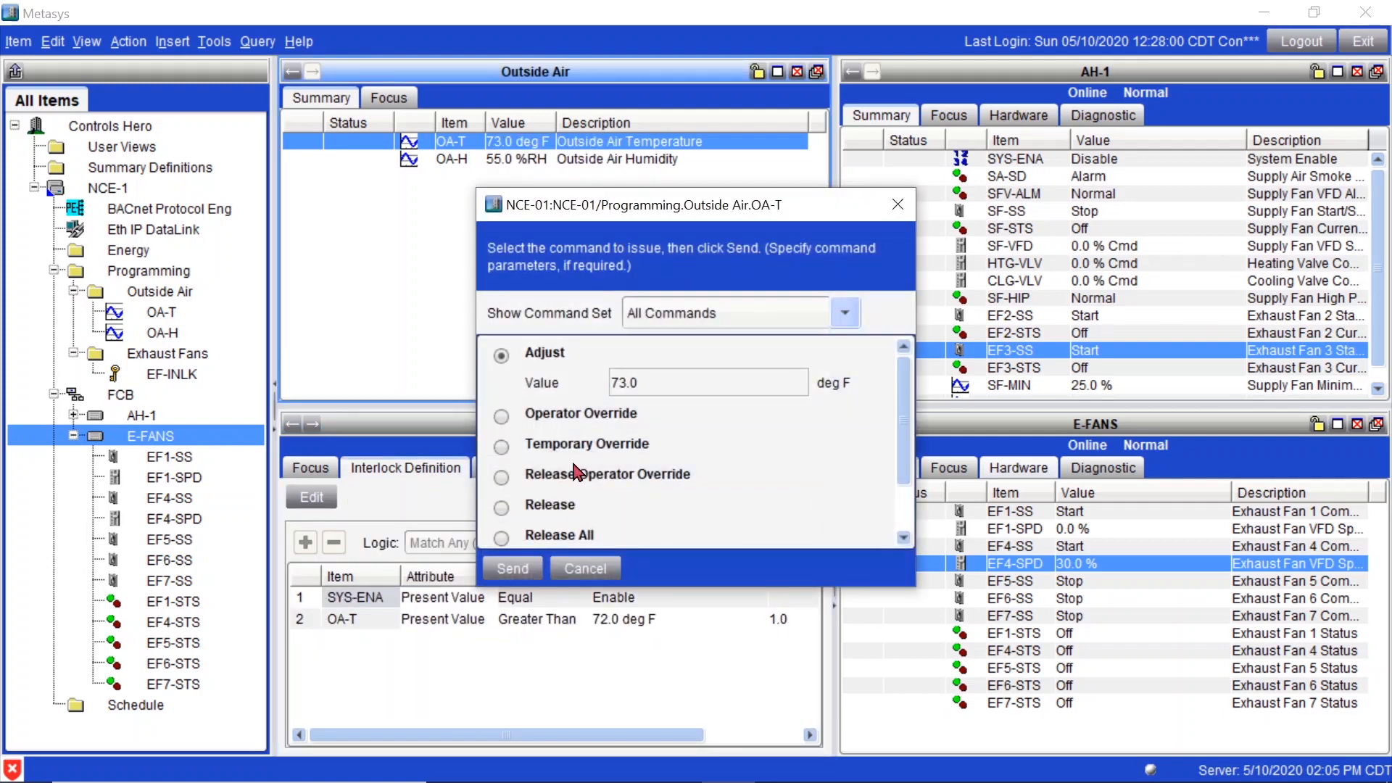
click(725, 382)
text(70)
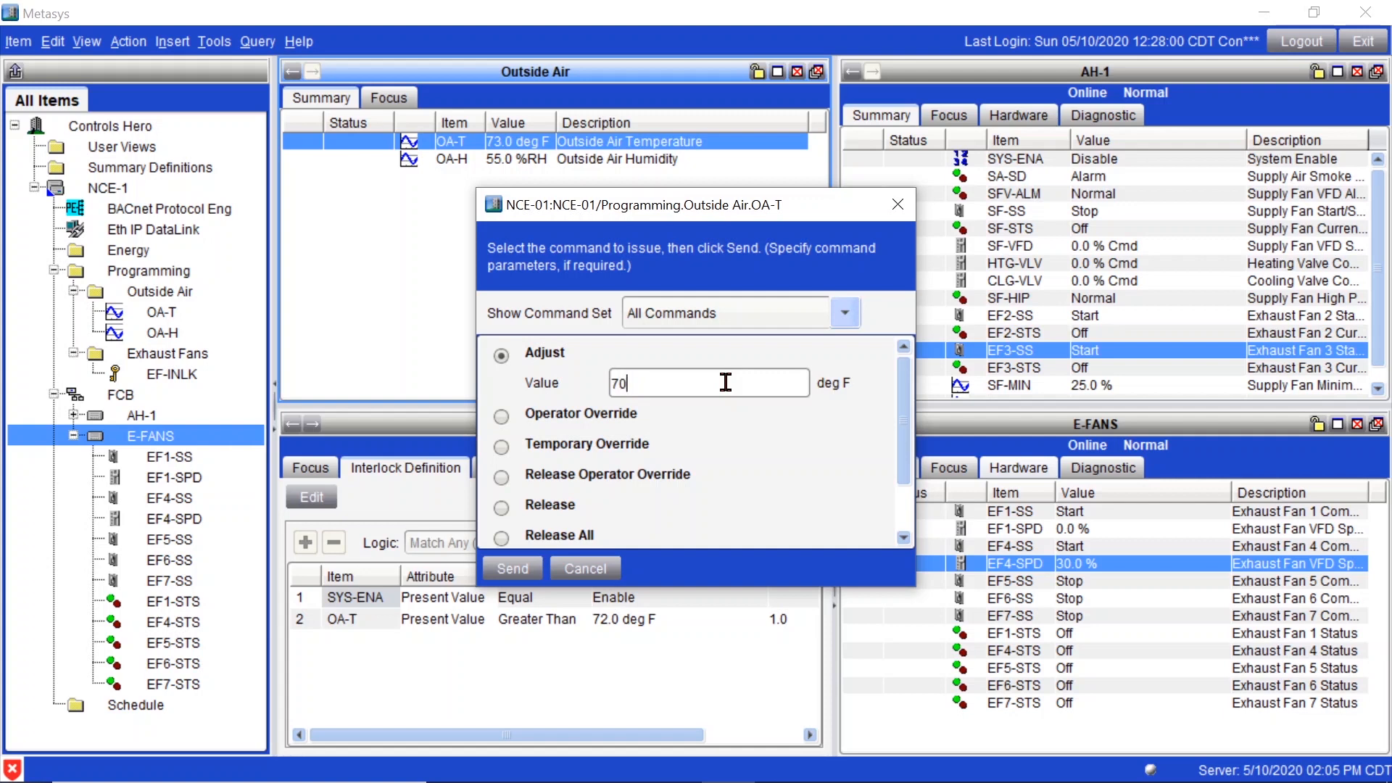
click(522, 573)
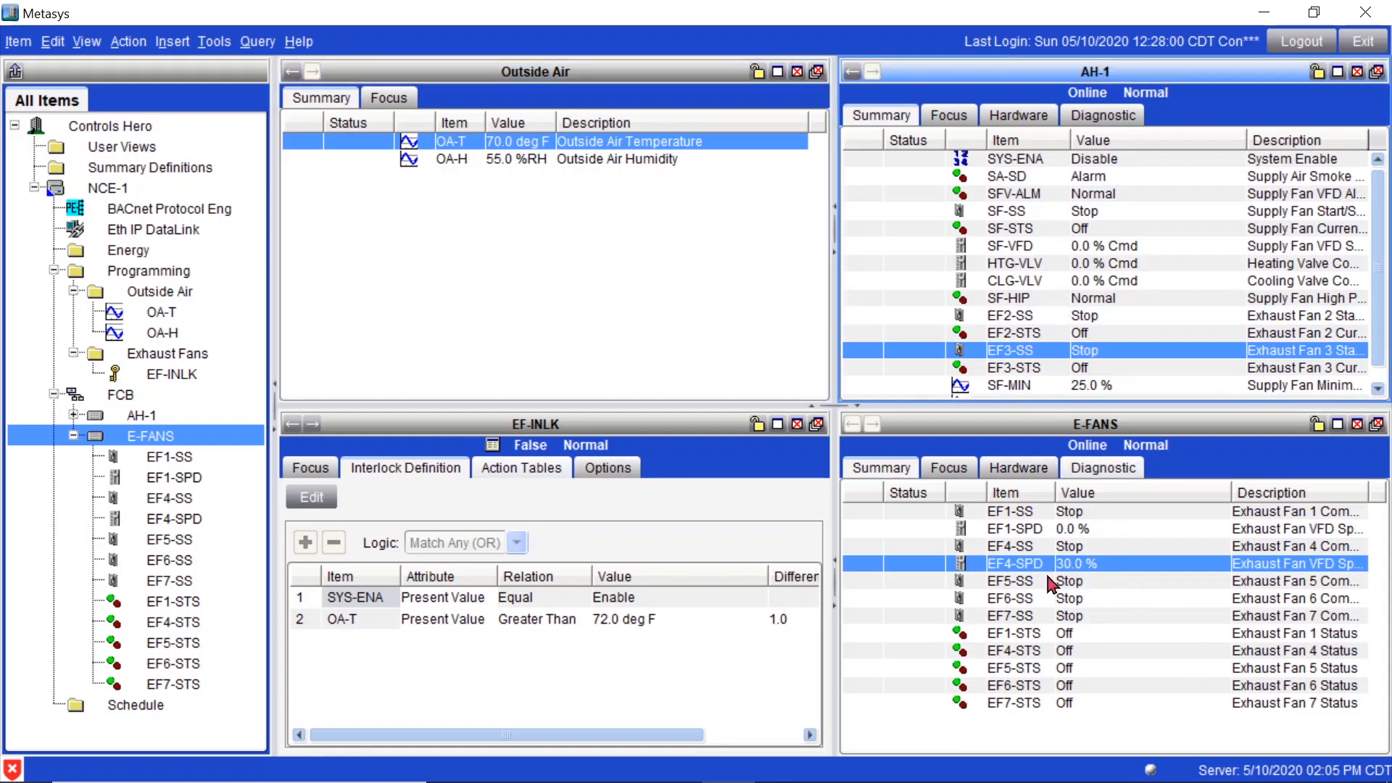
click(1079, 548)
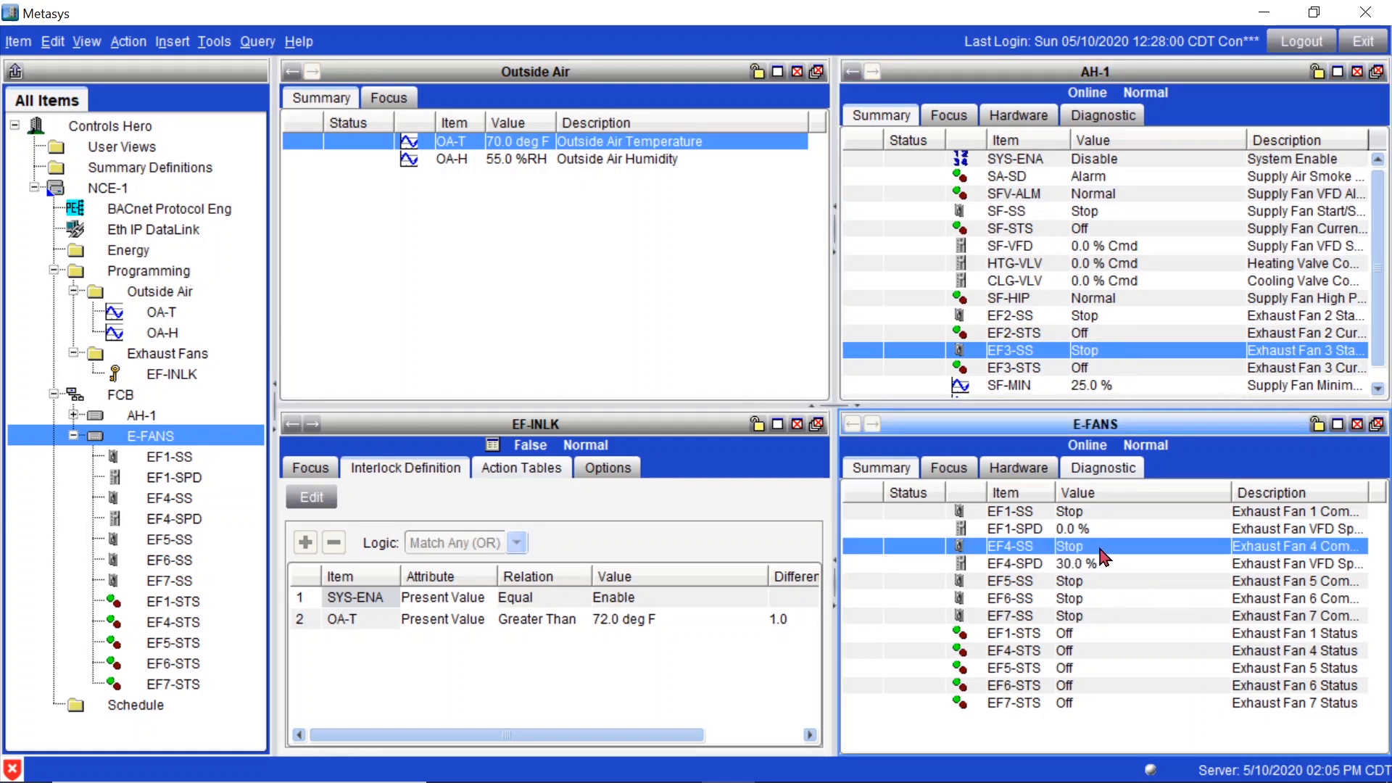
click(1110, 564)
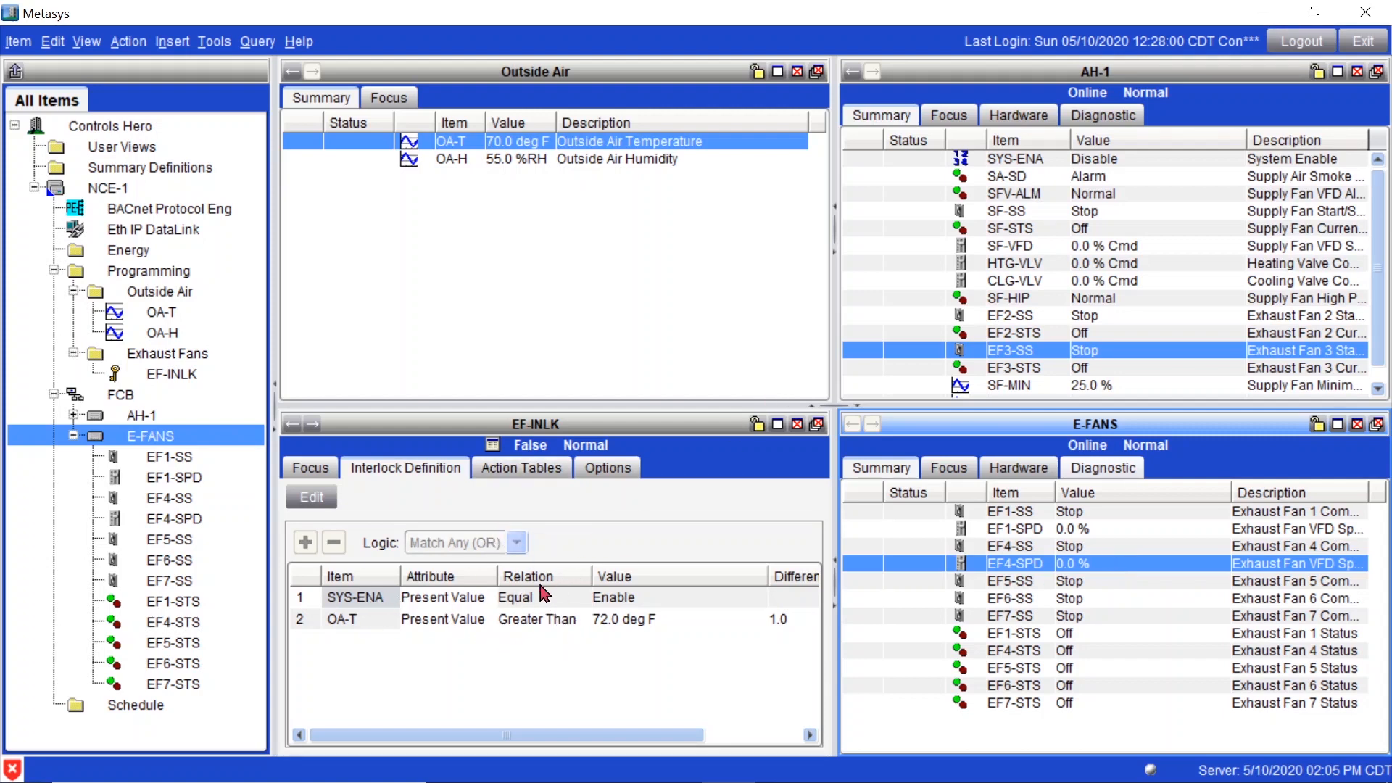
Command AH-1's SYS-ENA point to Set State with the value Enable.
click(1148, 158)
right_click(1153, 165)
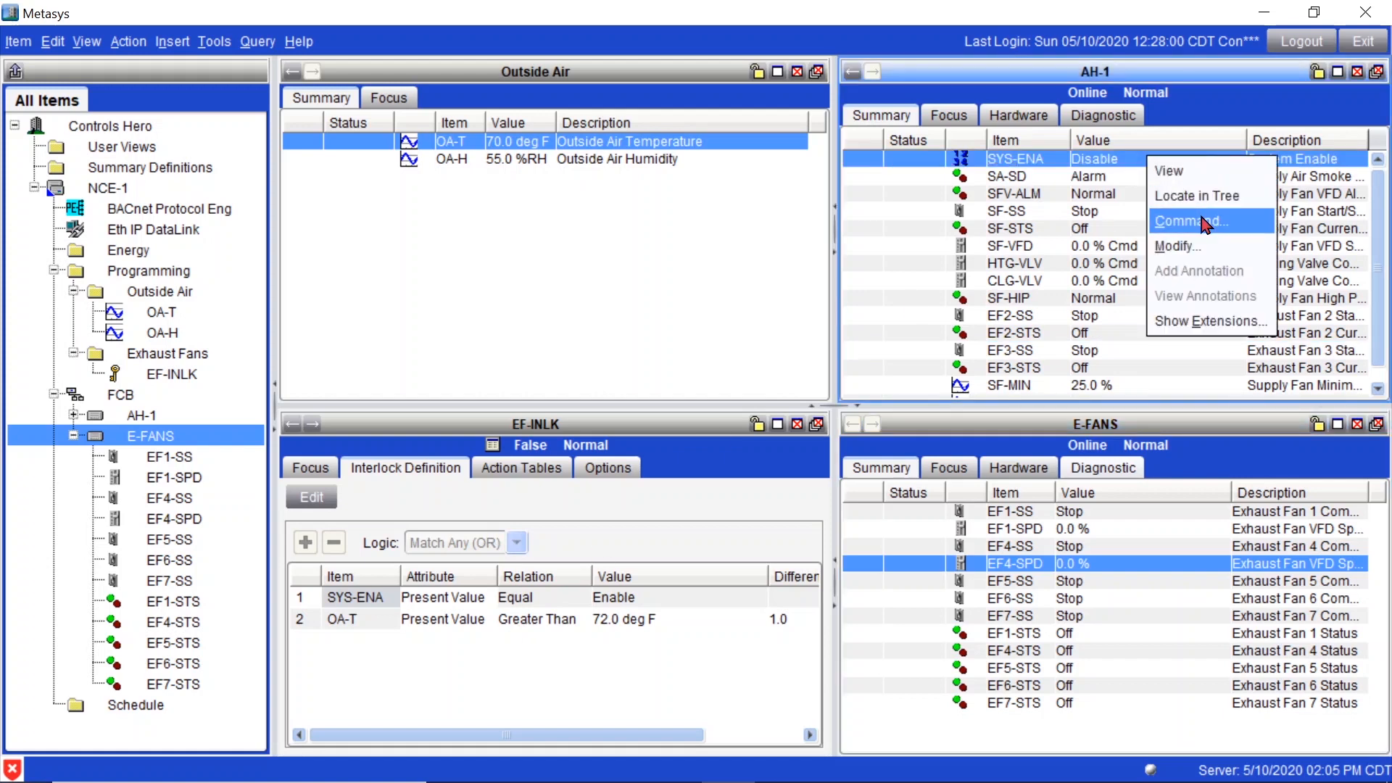
click(1205, 222)
click(672, 385)
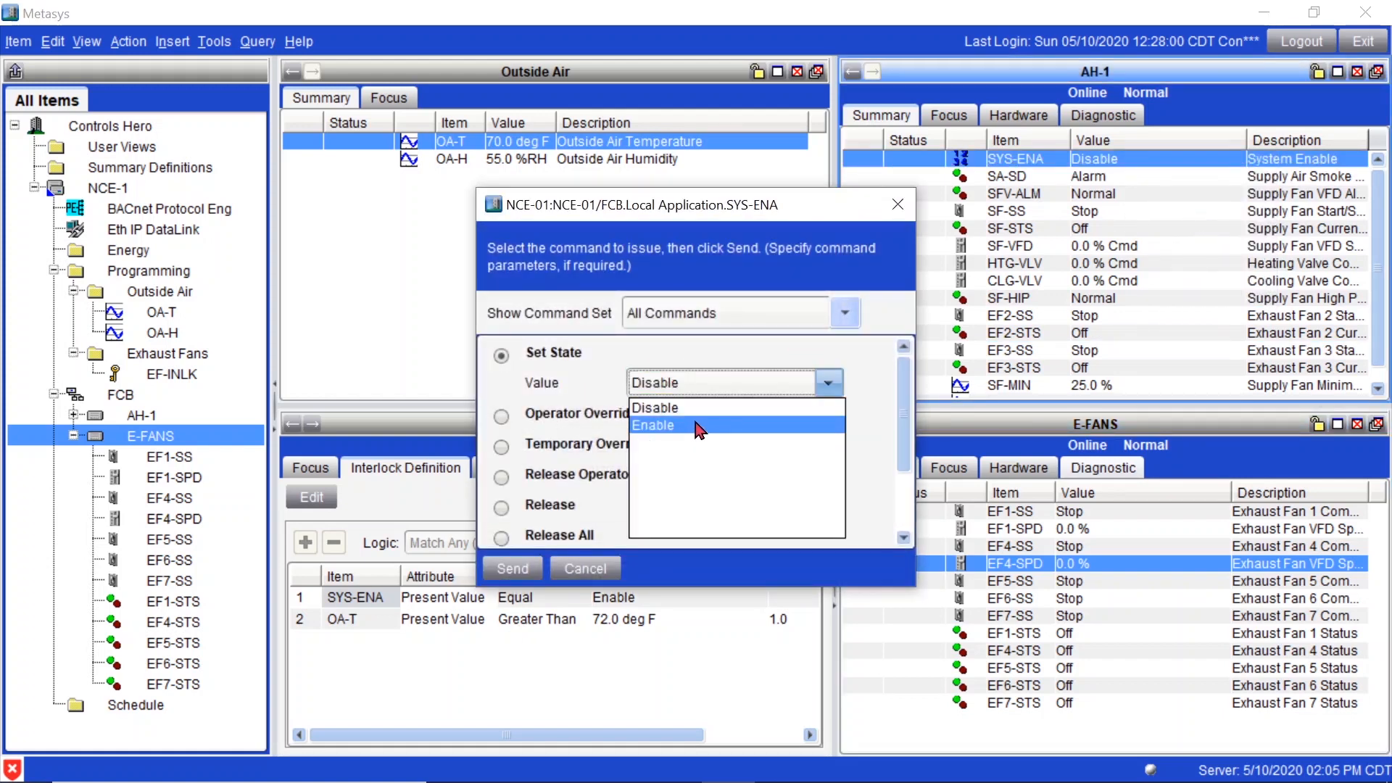
click(698, 427)
click(526, 569)
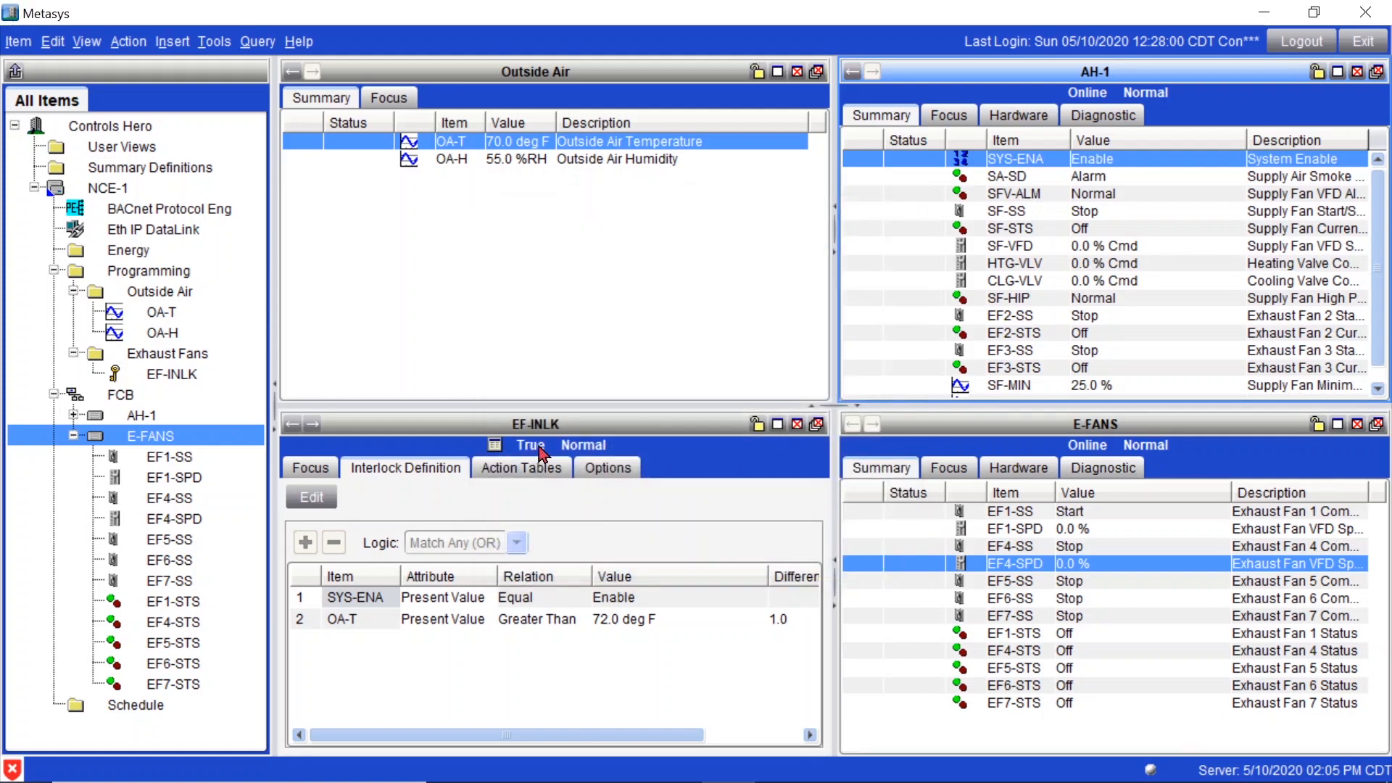
Check the staggered response of EF1-SS through EF4-SS and EF4-SPD against EF-INLK's True action table.
click(1111, 316)
click(1075, 513)
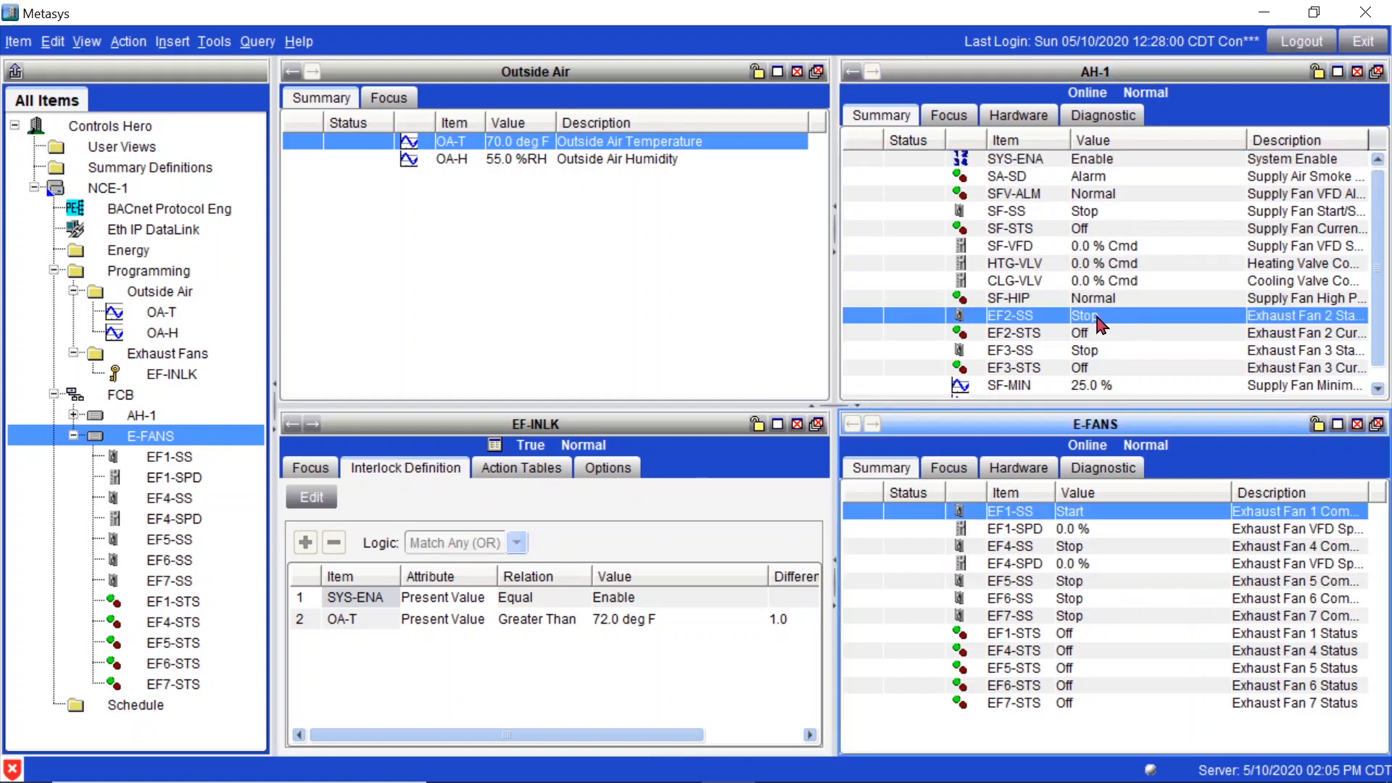
click(1107, 353)
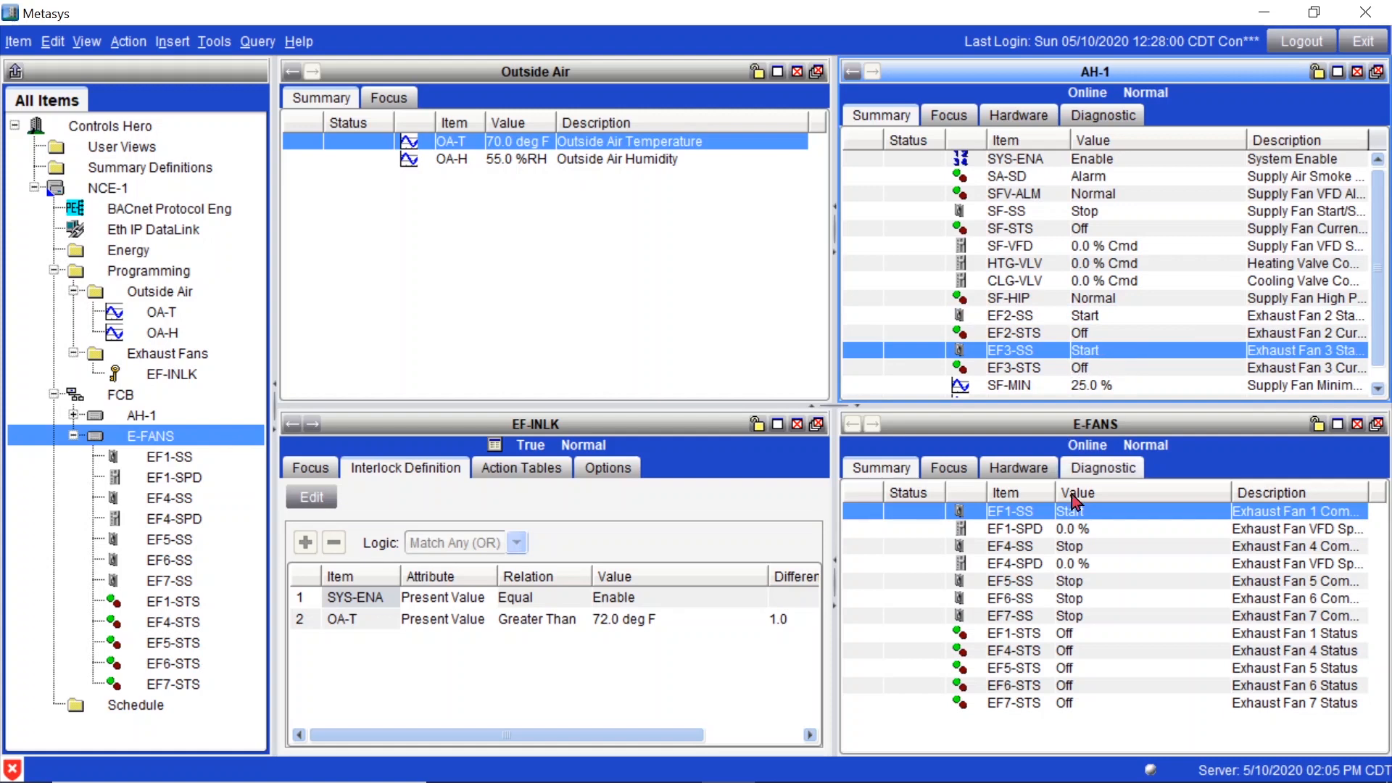
click(1100, 553)
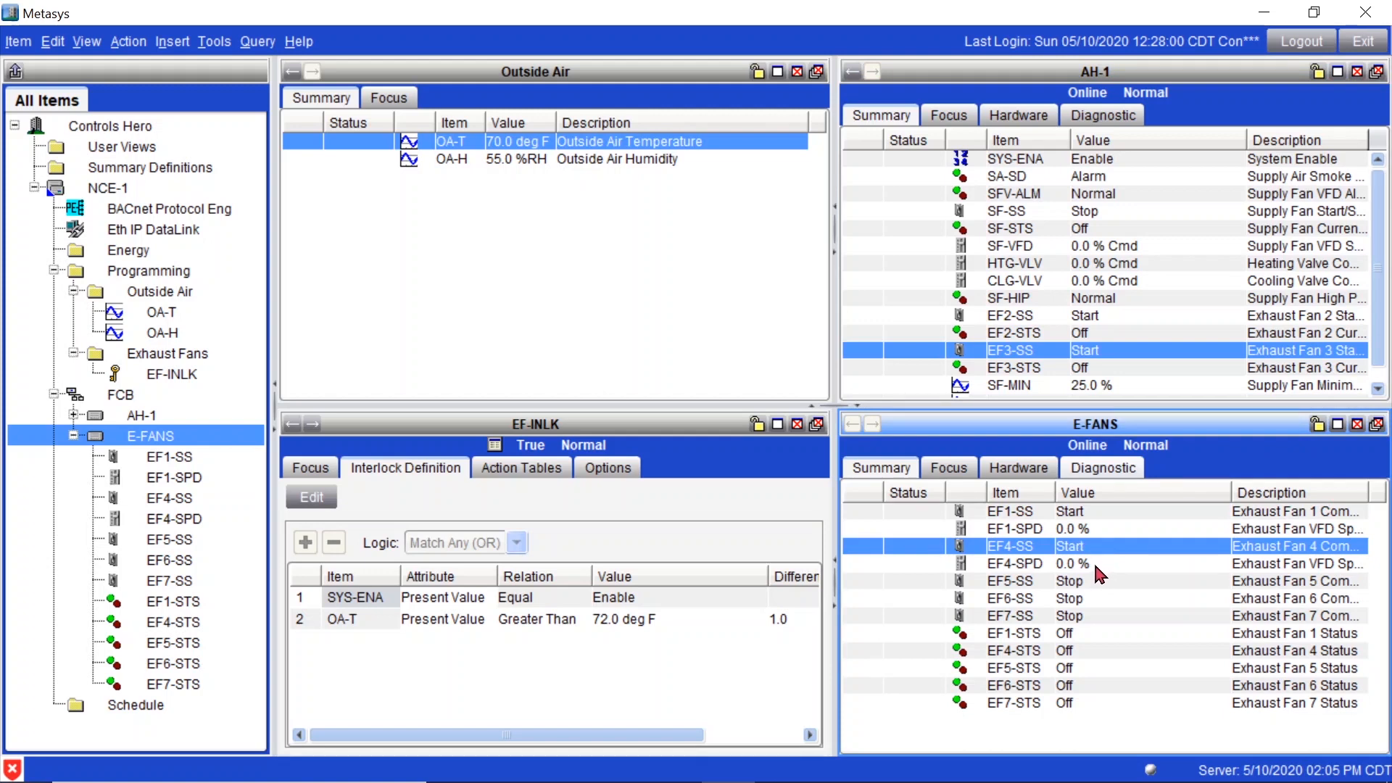
click(1095, 566)
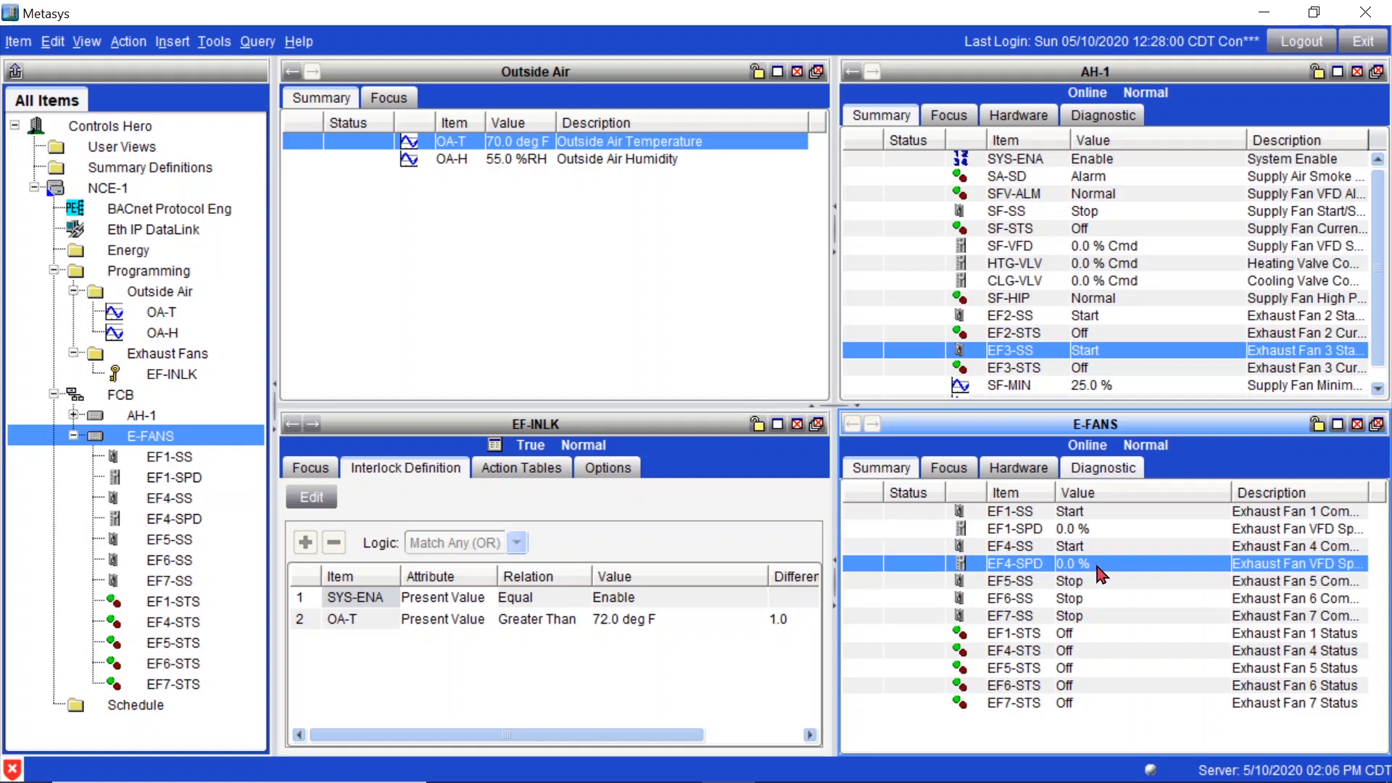
click(523, 470)
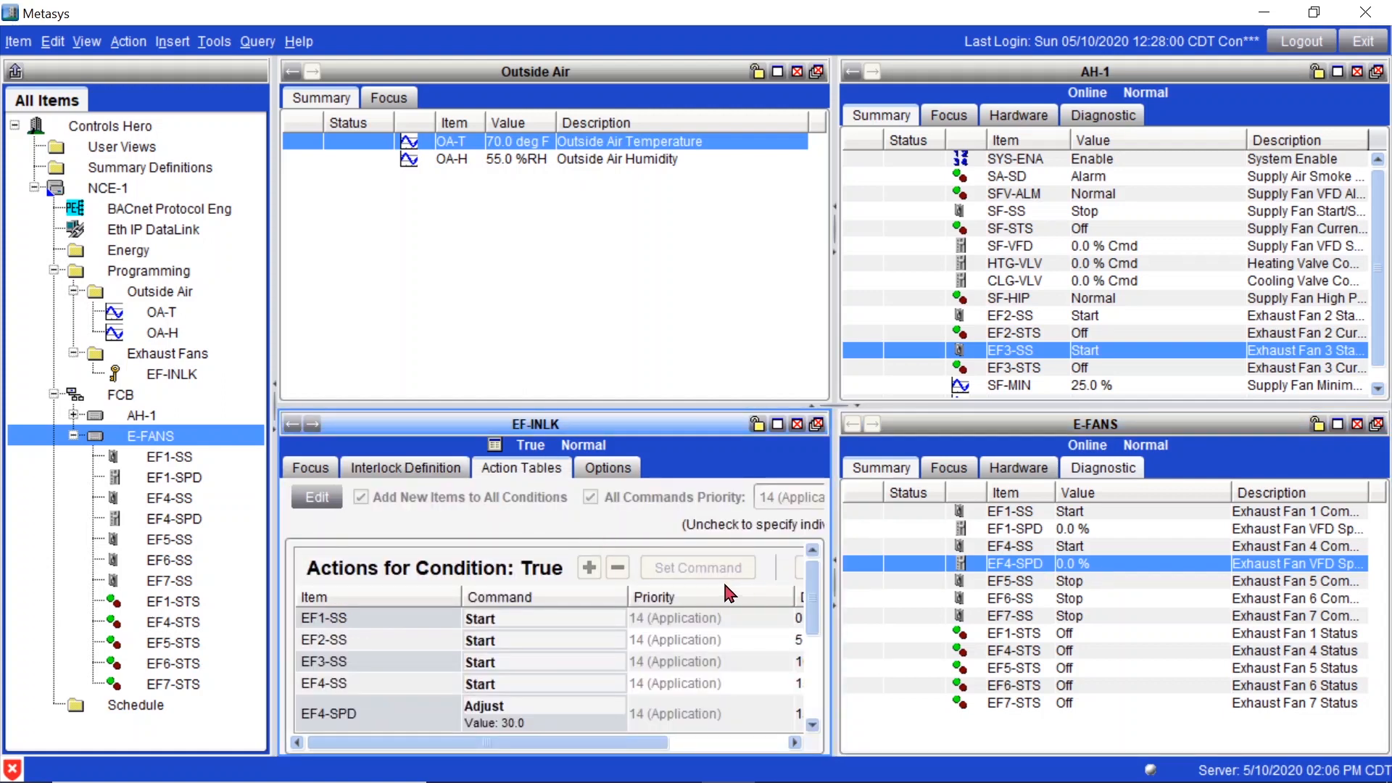
scroll(821, 609, down, 3)
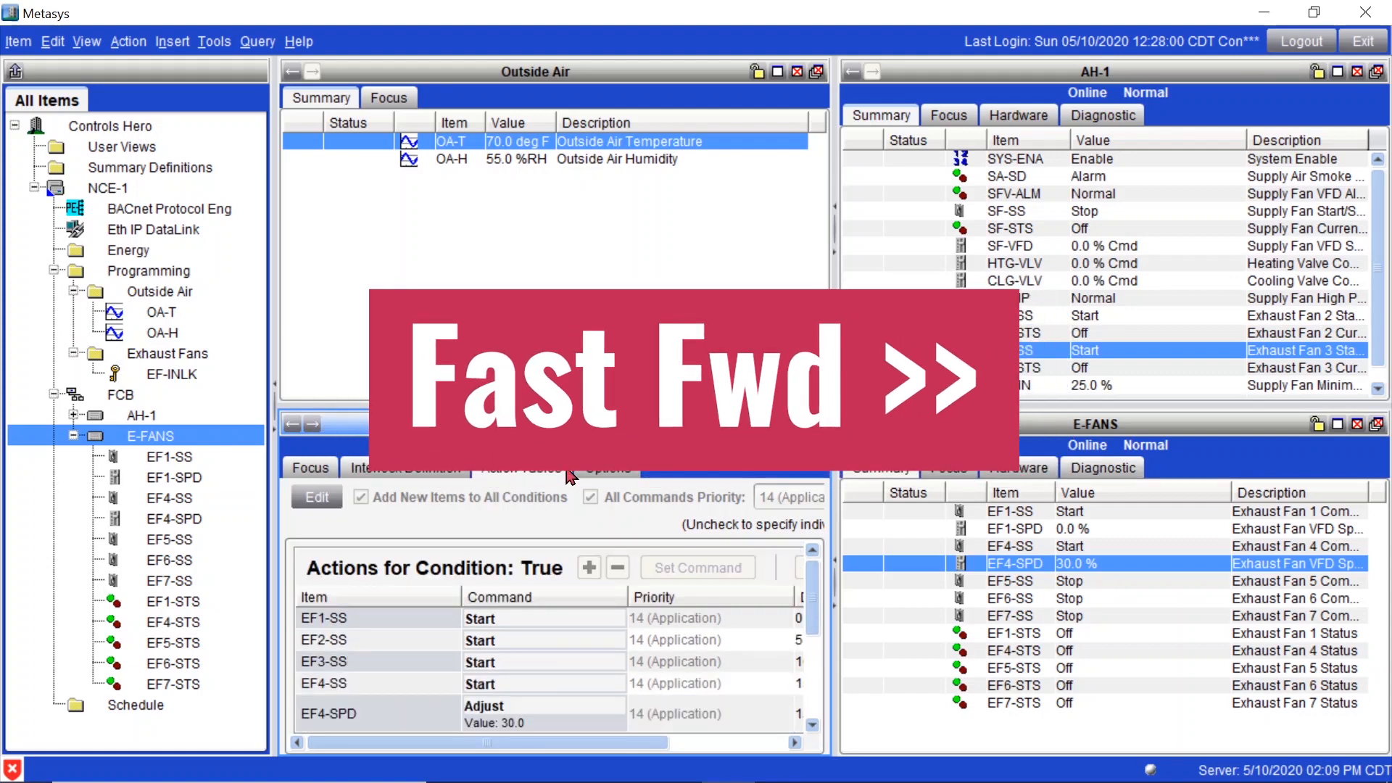
Maximize the EF-INLK view, remove all actions for the True and False conditions, and save the action tables.
click(777, 424)
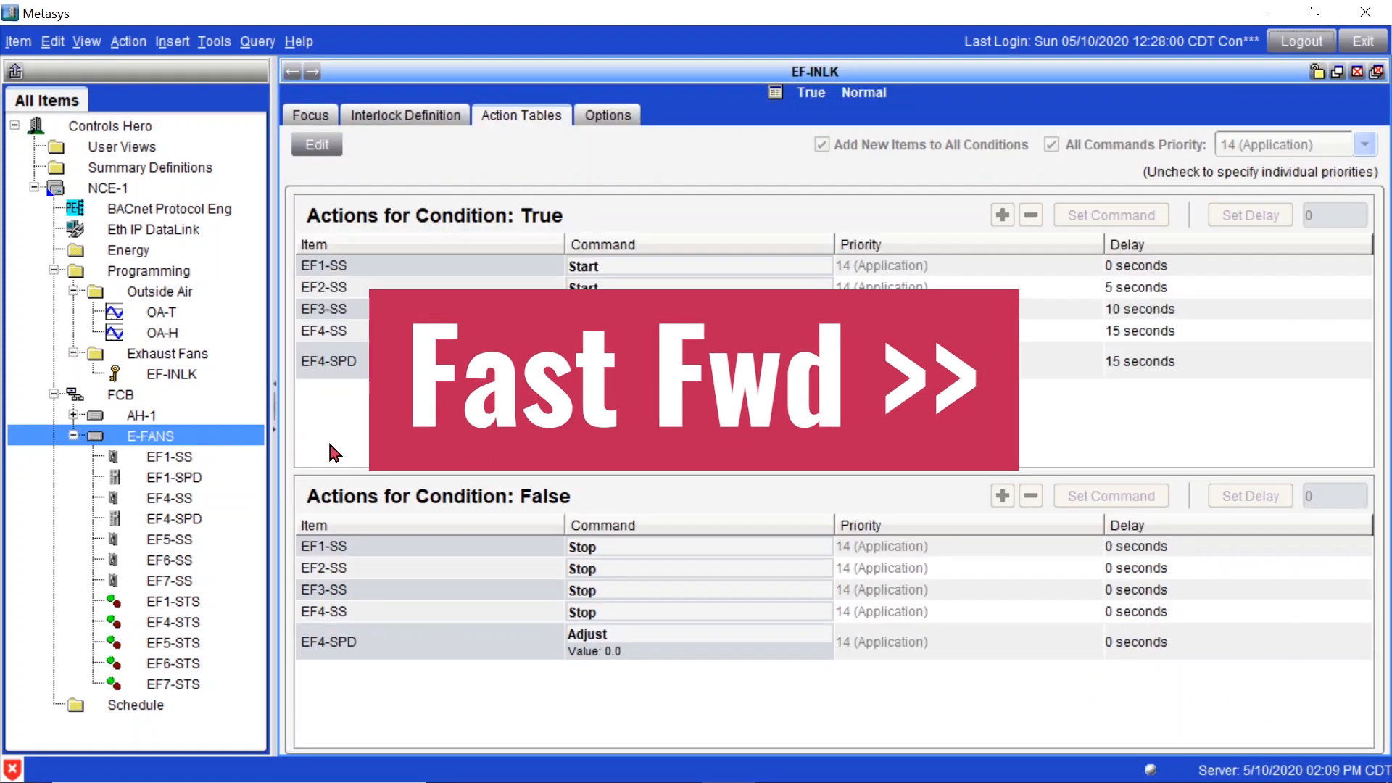
click(316, 145)
click(388, 247)
click(1031, 216)
click(361, 442)
click(1031, 412)
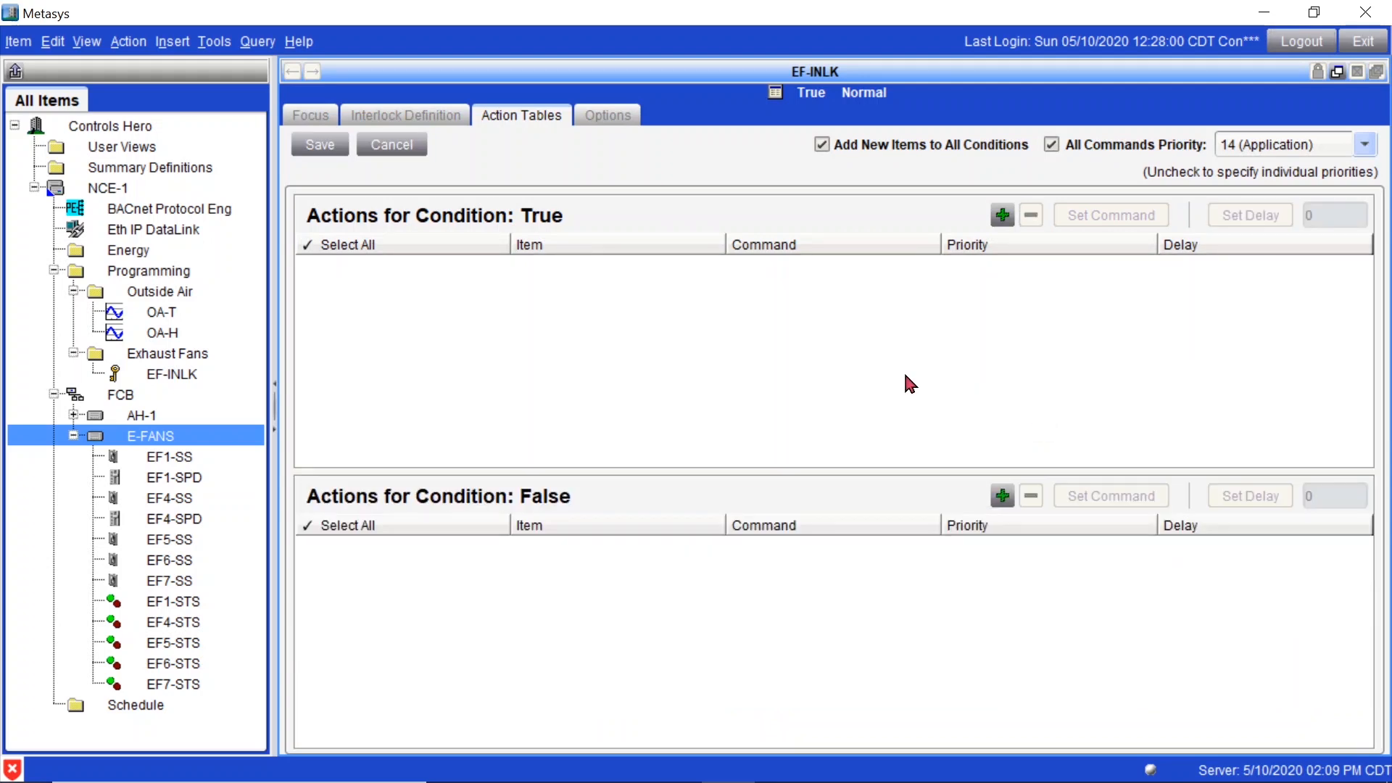
click(320, 145)
Remove the SYS-ENA and OA-T conditions from EF-INLK's interlock definition and save it.
click(429, 114)
click(312, 144)
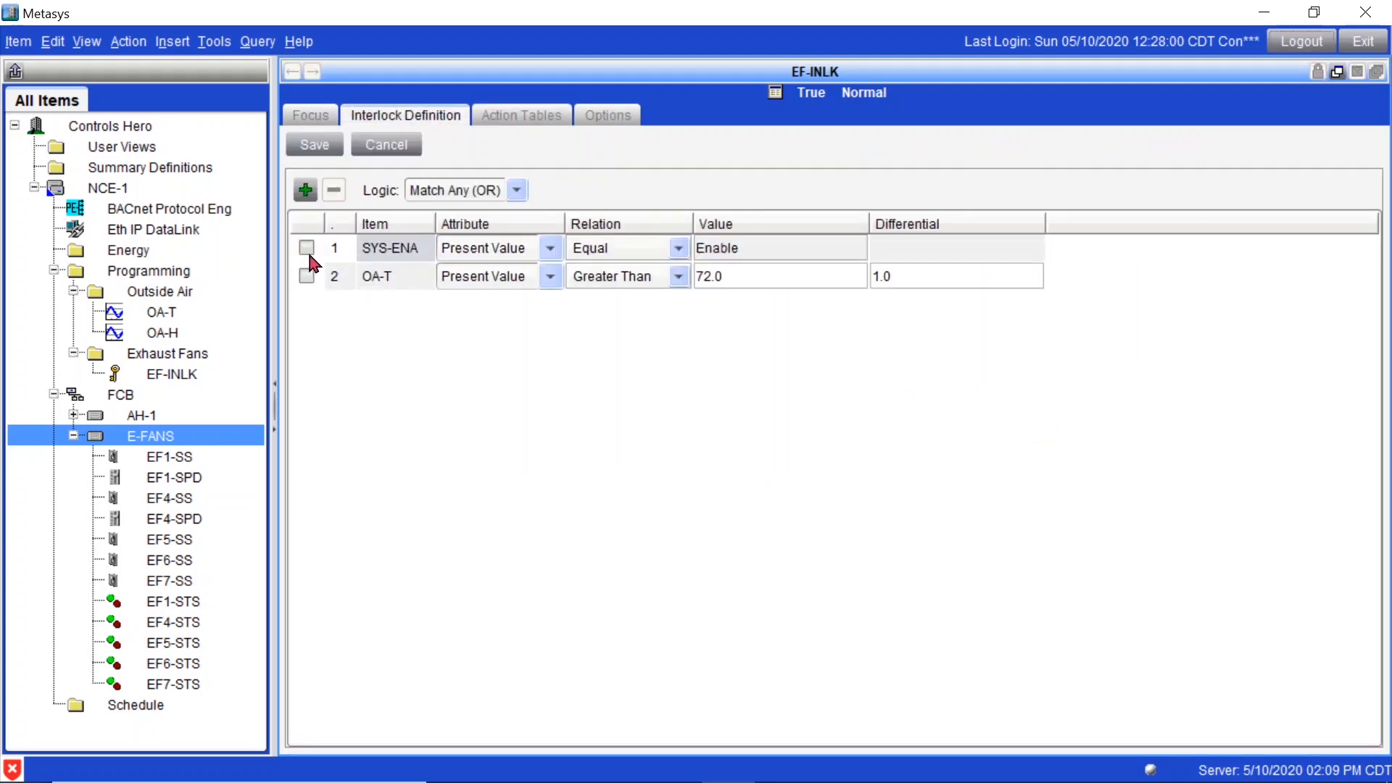
click(306, 249)
click(306, 276)
click(334, 190)
click(315, 145)
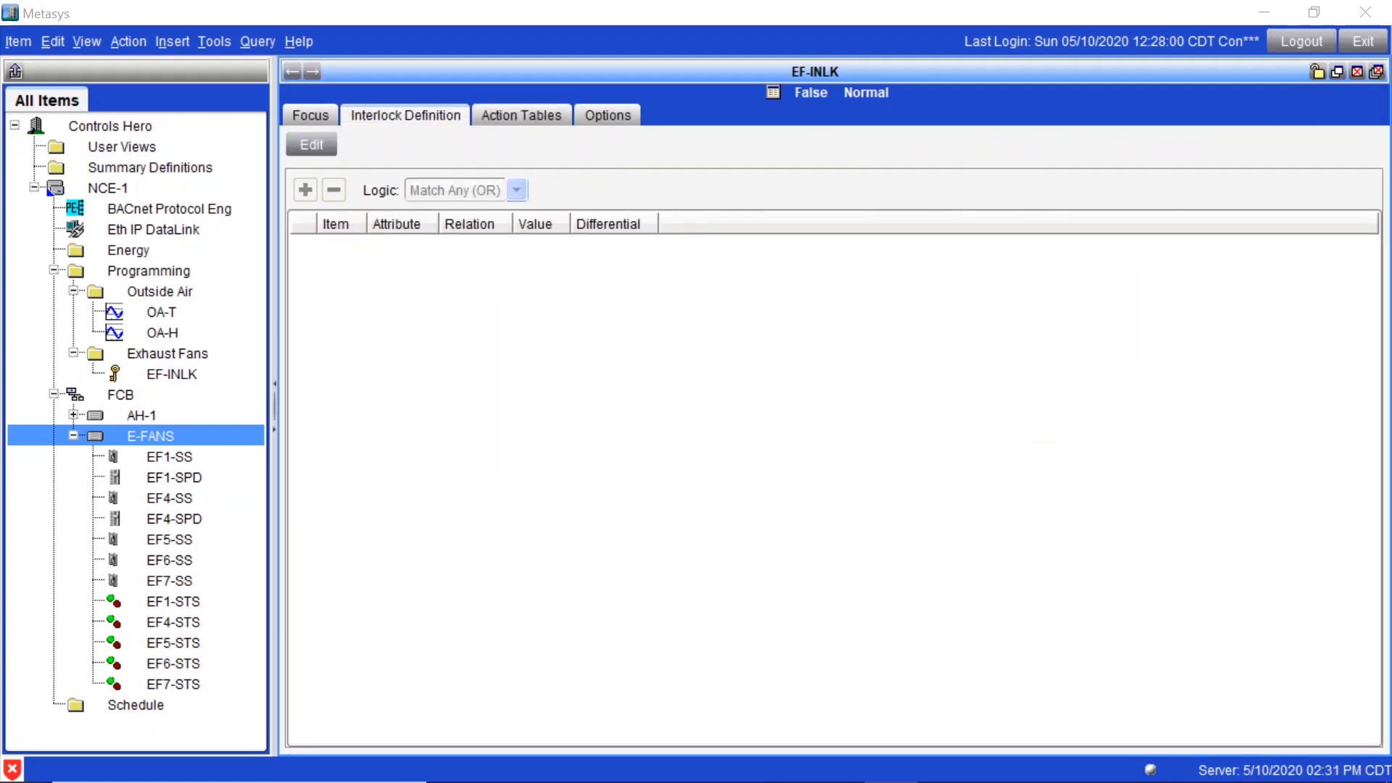
Bring the Notepad2 note over Metasys and review the EF-1 sequence's AND/OR conditions and one-minute run time.
drag(1, 384, 811, 339)
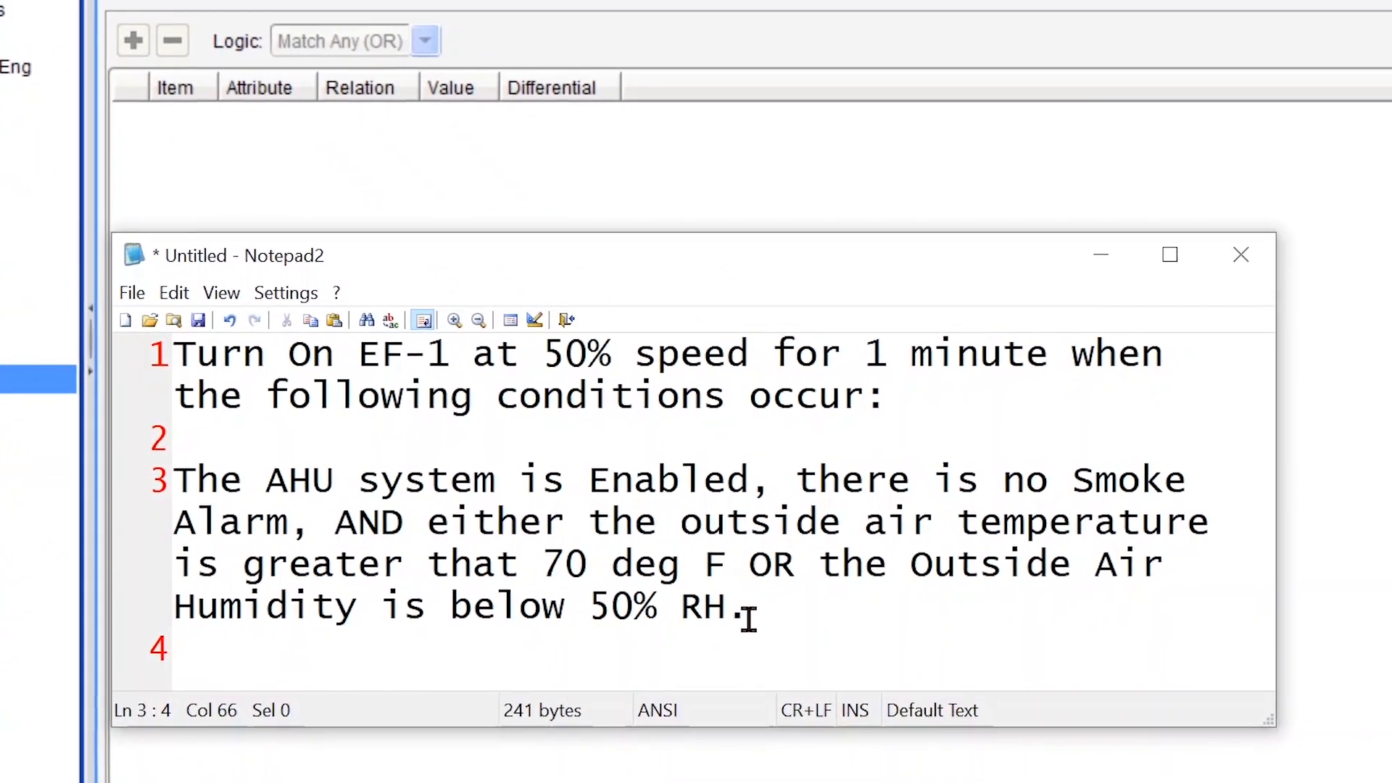
double_click(367, 522)
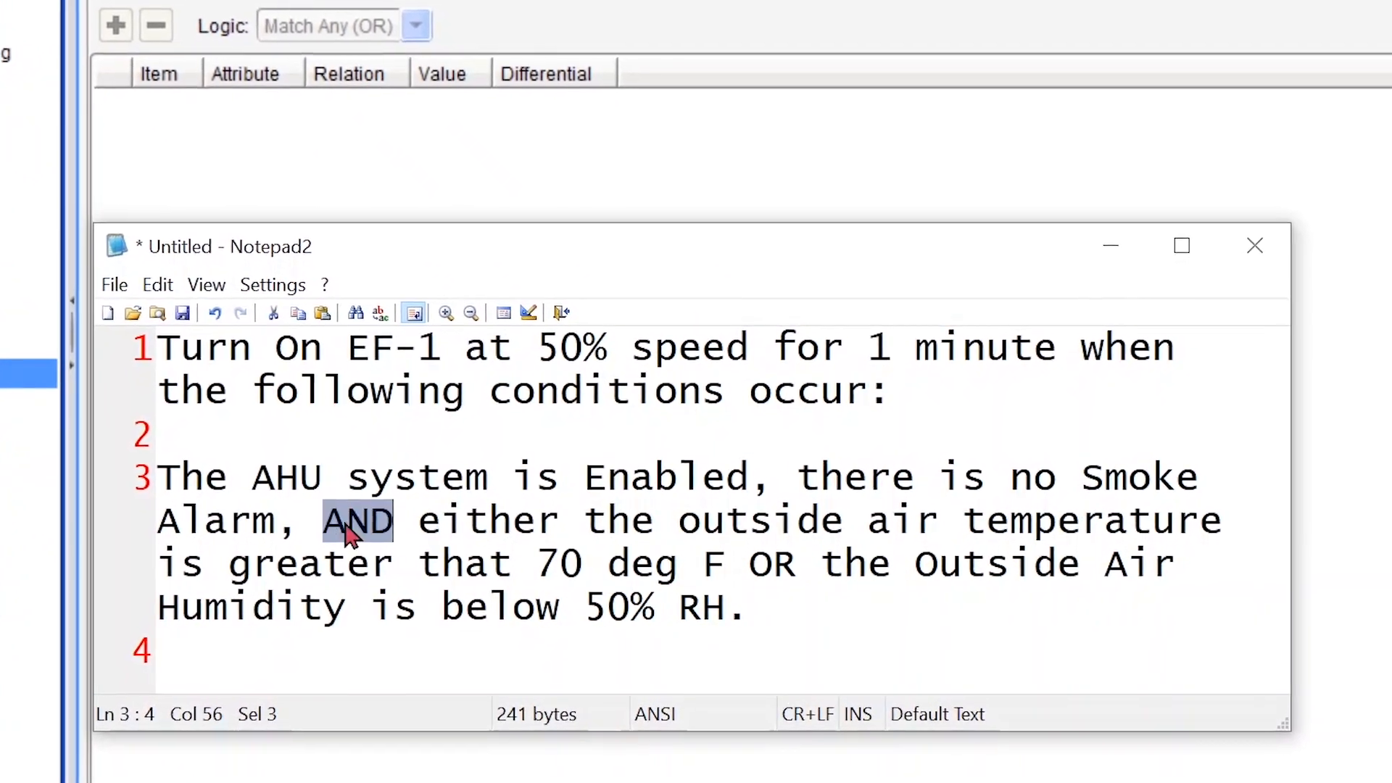
double_click(772, 564)
click(608, 565)
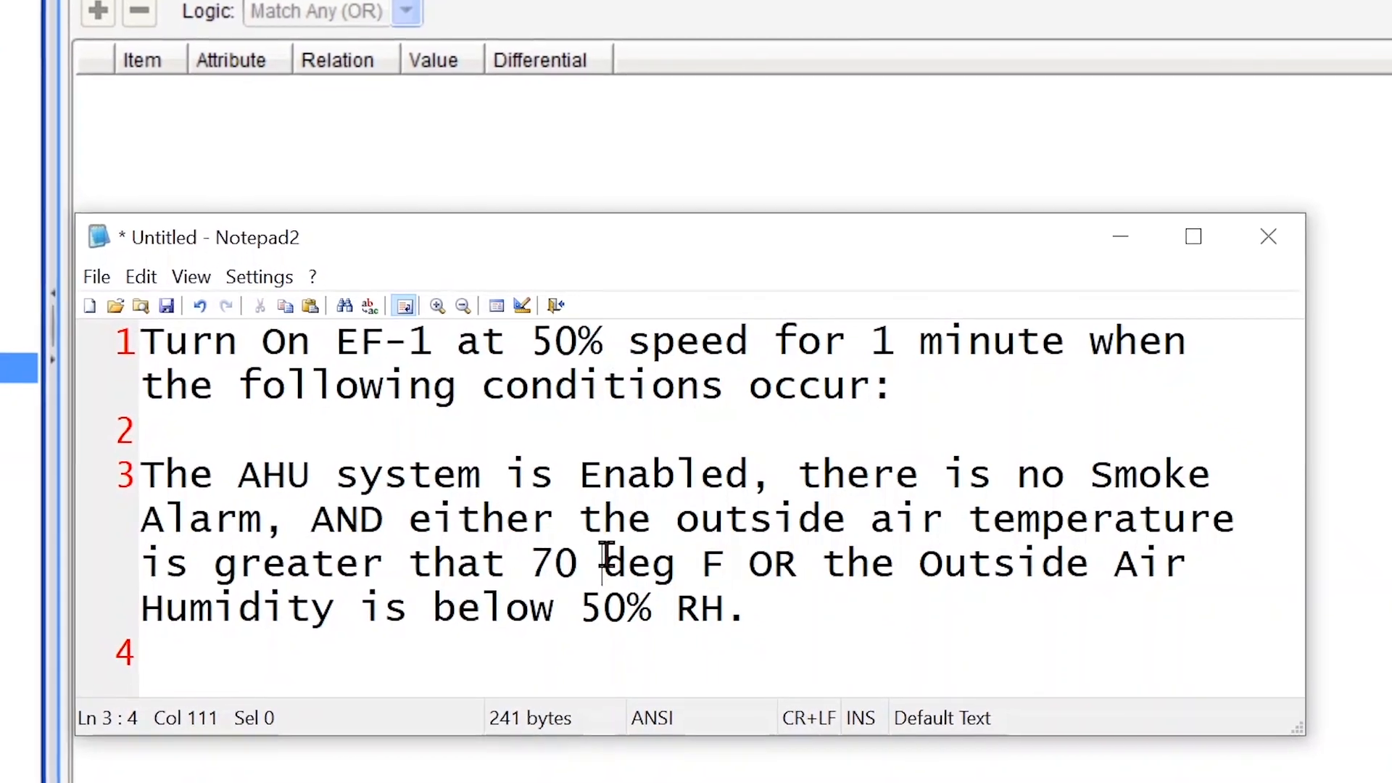
drag(752, 348, 1052, 353)
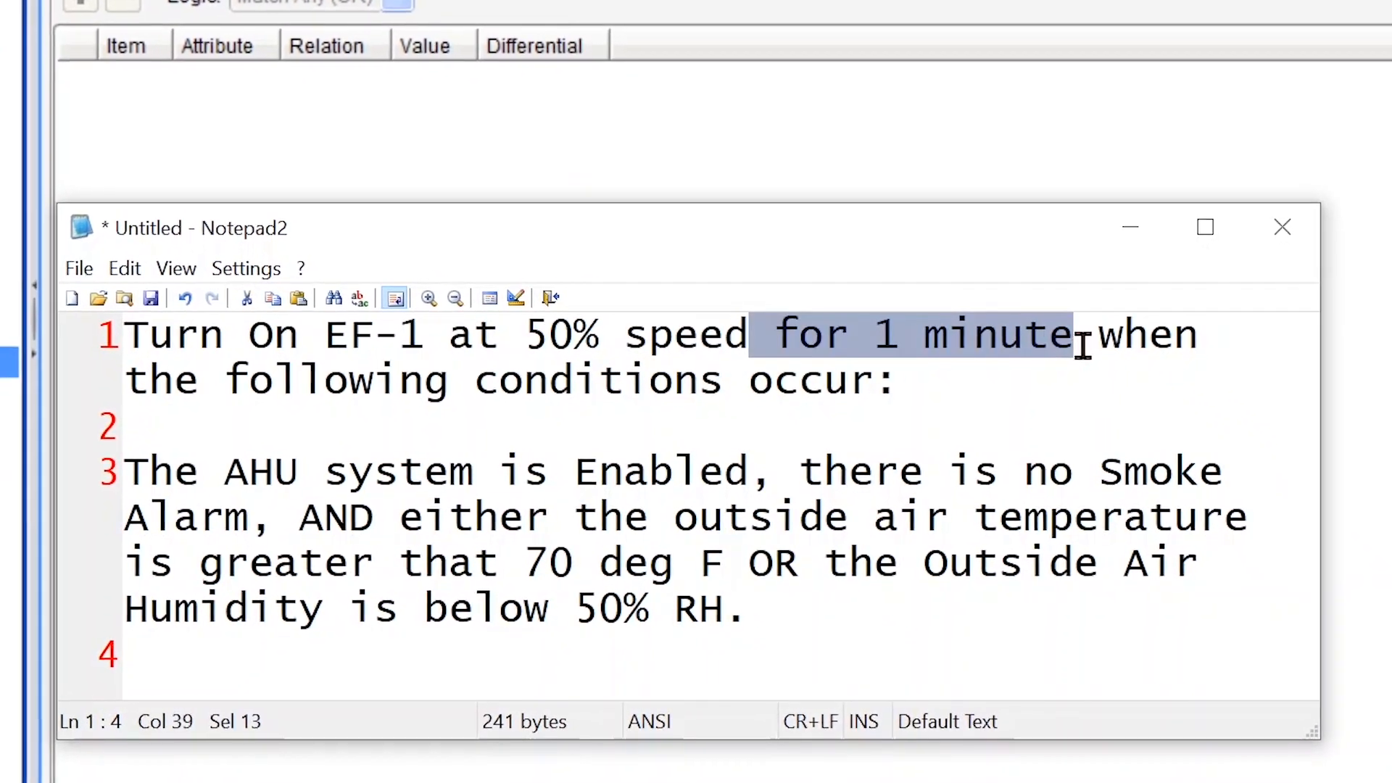
click(1011, 380)
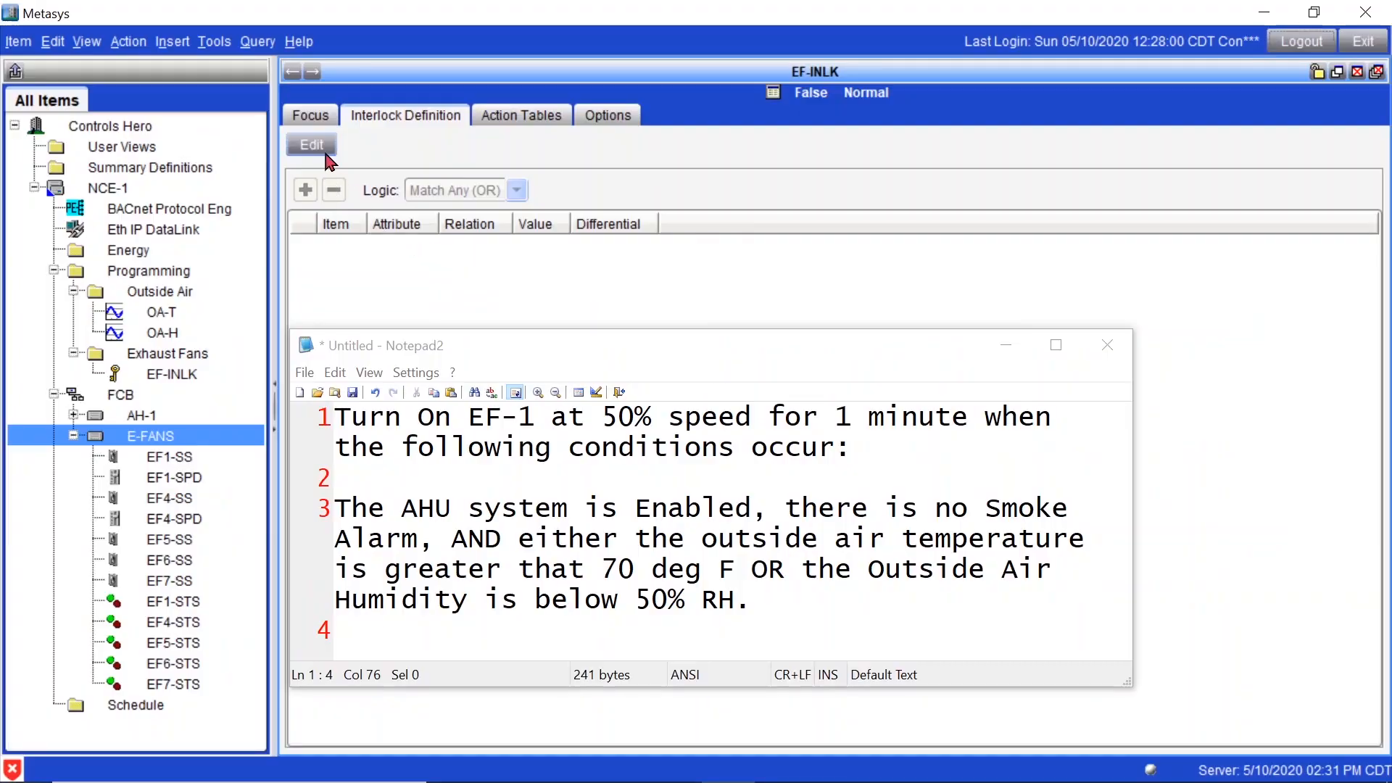
Start editing EF-INLK's interlock definition and set its logic to Complex.
click(313, 146)
click(517, 190)
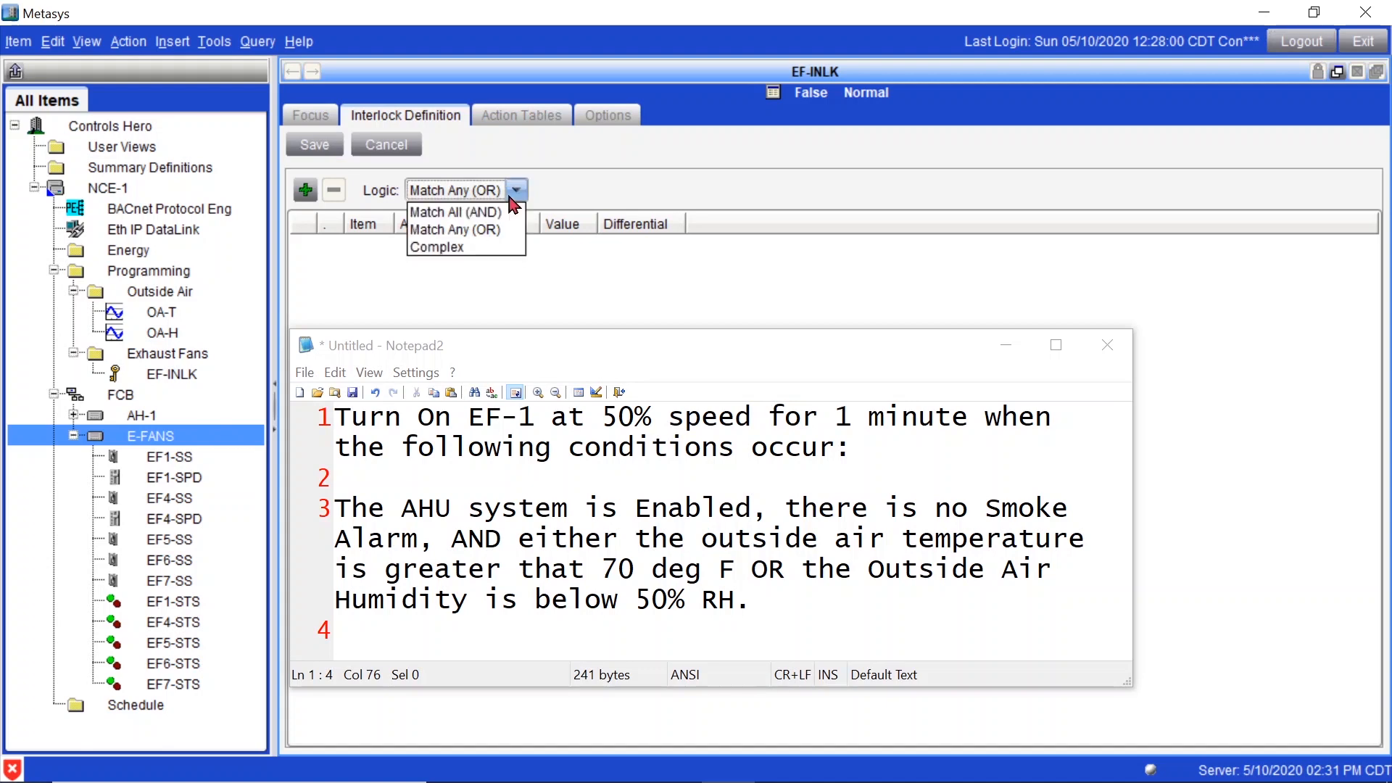
click(464, 247)
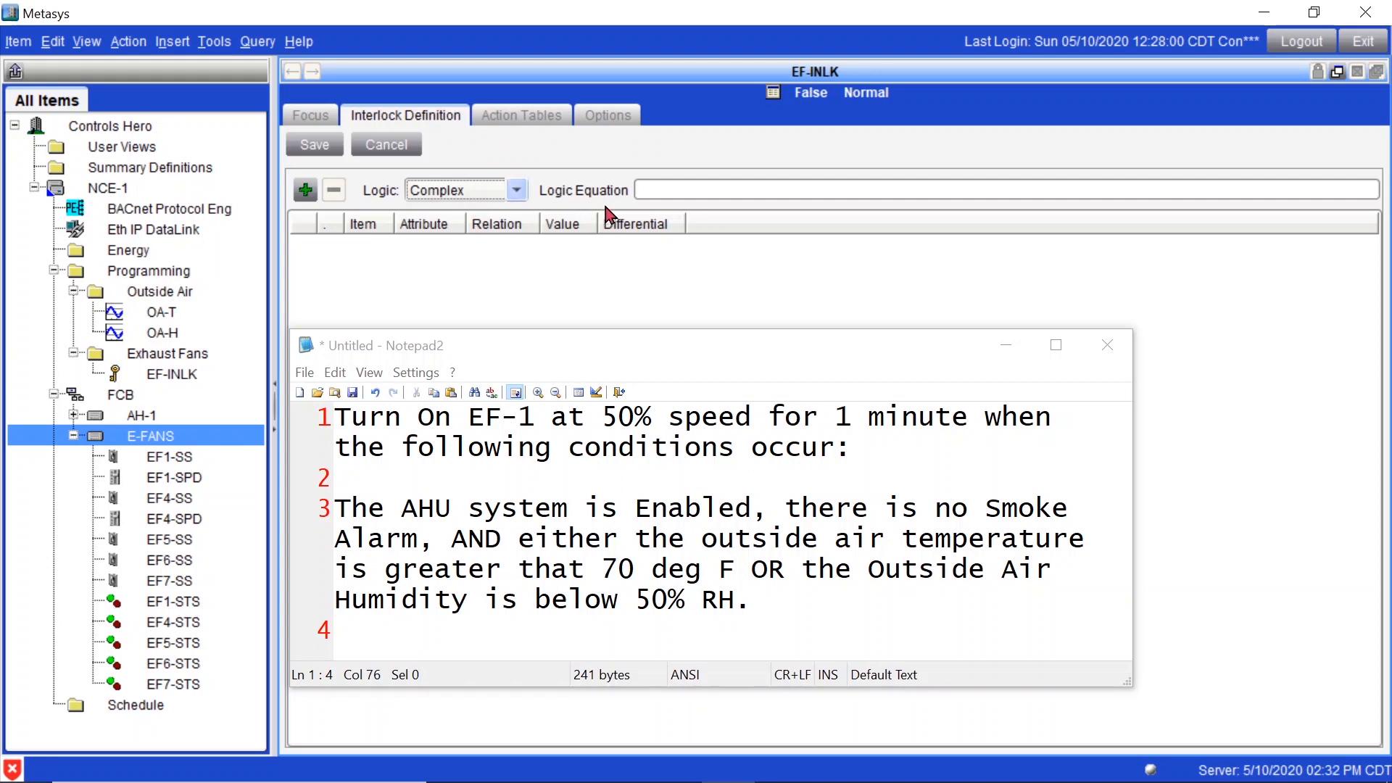
click(681, 188)
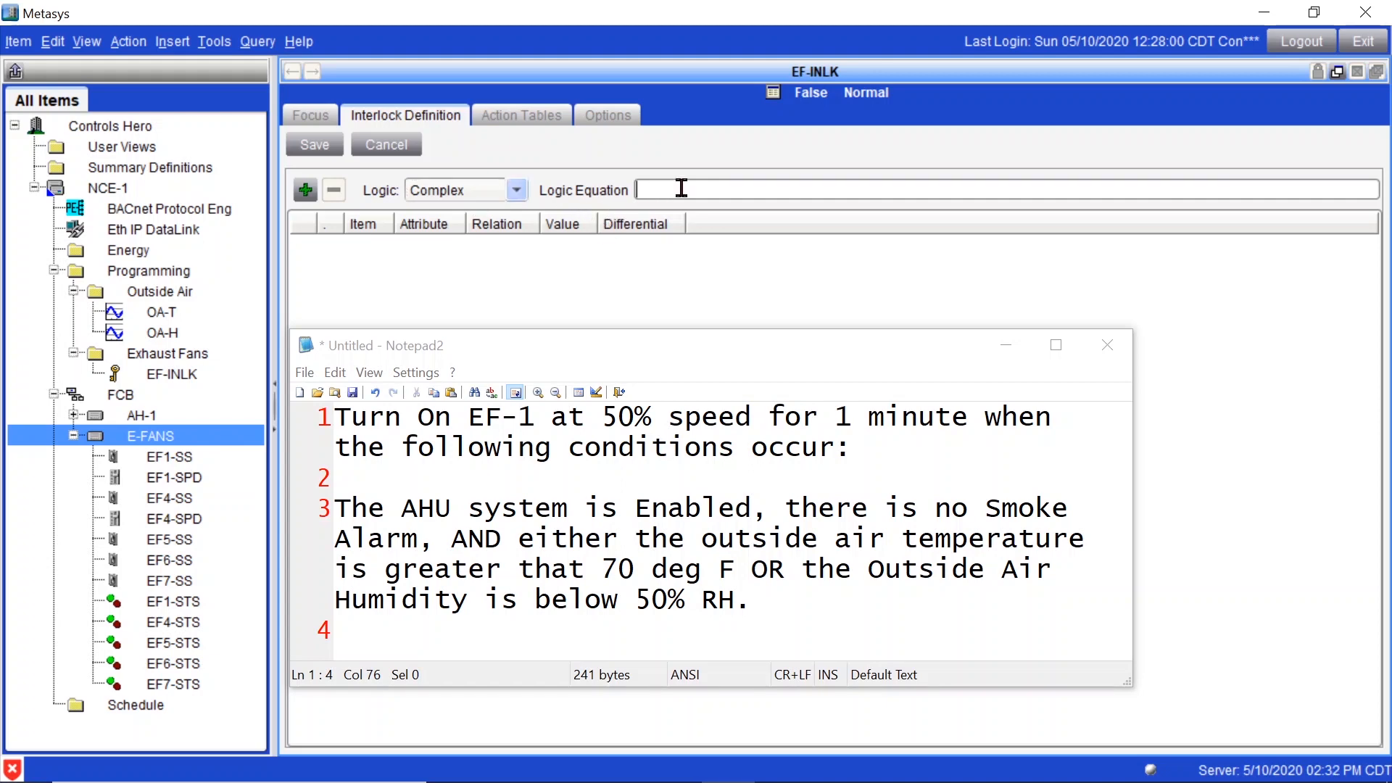
mouse_move(664, 186)
Review the EF-1 speed and duration requirement, and move the Notepad2 note clear of the condition table.
drag(902, 422, 338, 415)
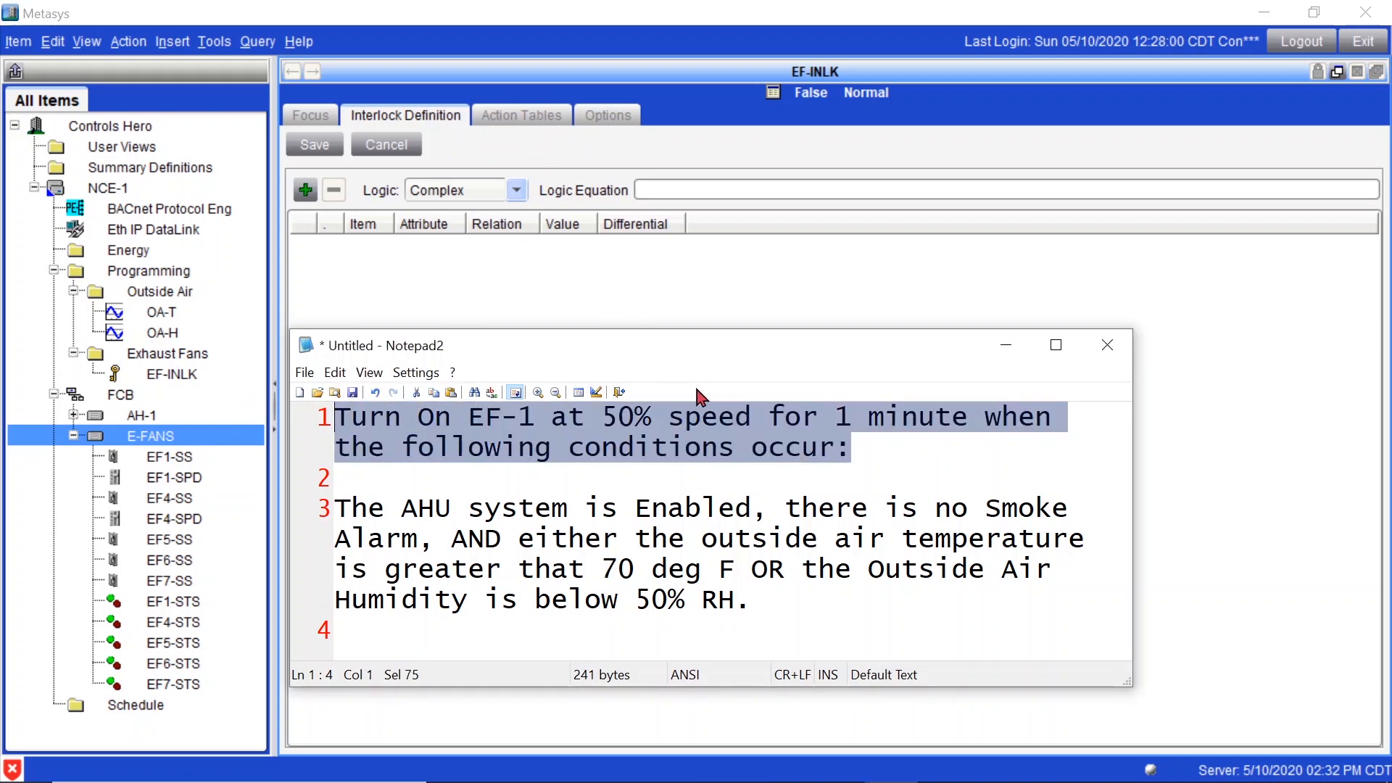
drag(671, 349, 892, 398)
click(920, 493)
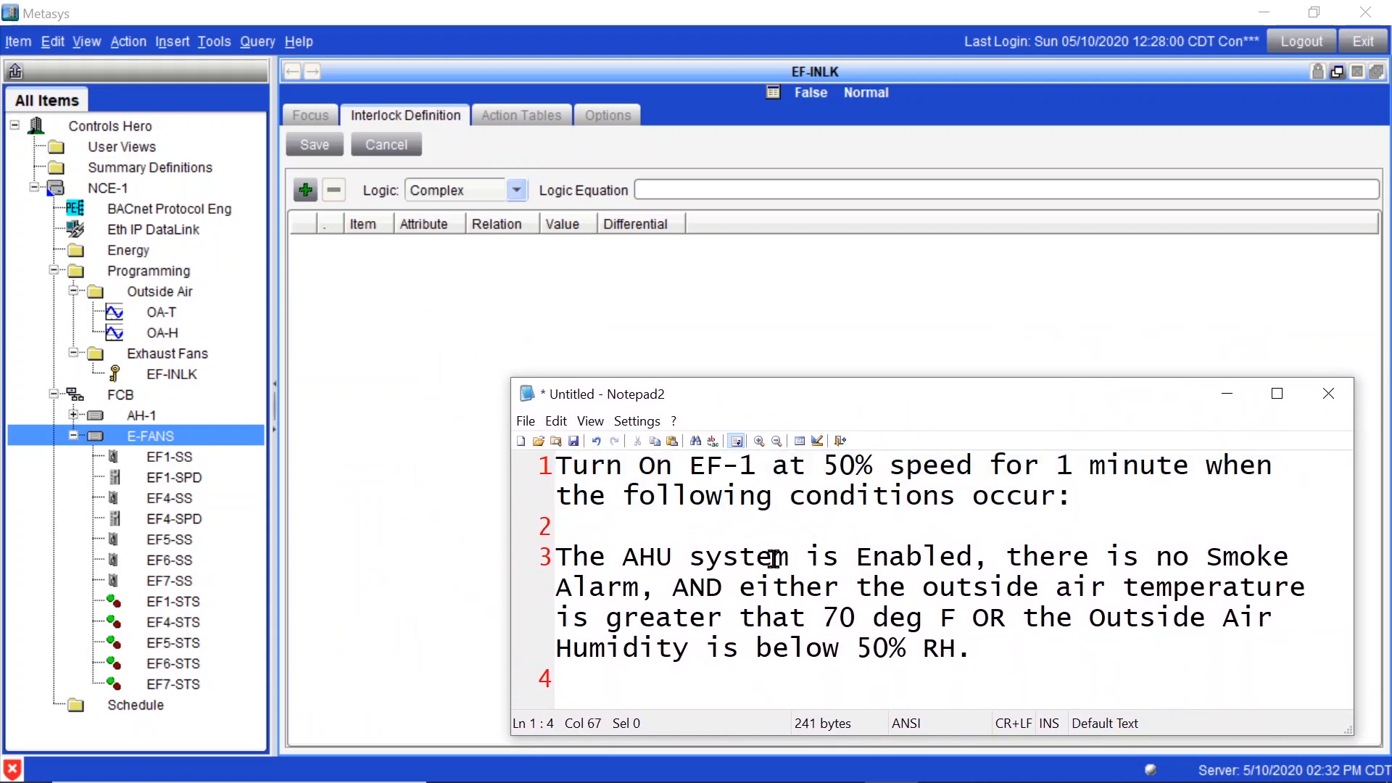
Add AH-1's SYS-ENA and SA-SD points as conditions in the interlock definition.
drag(560, 555, 976, 562)
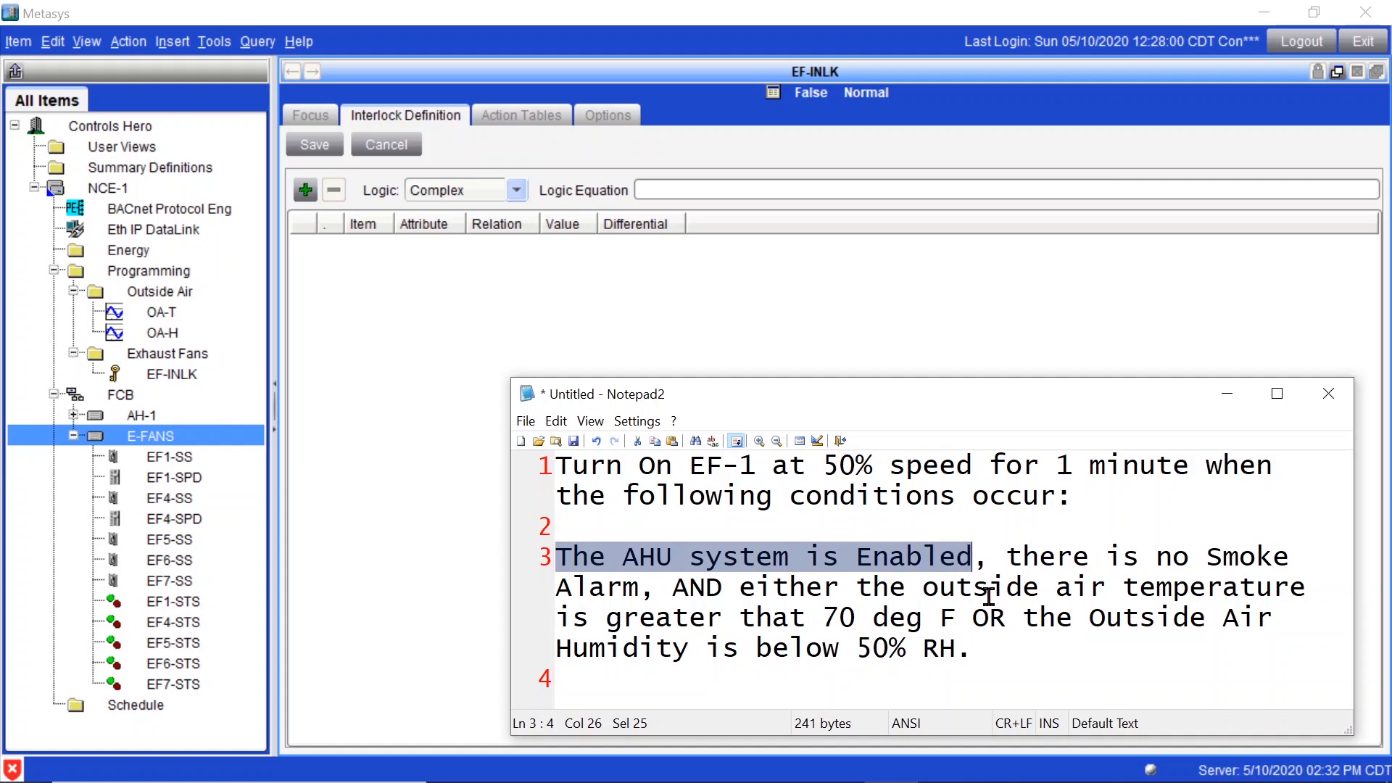
click(74, 416)
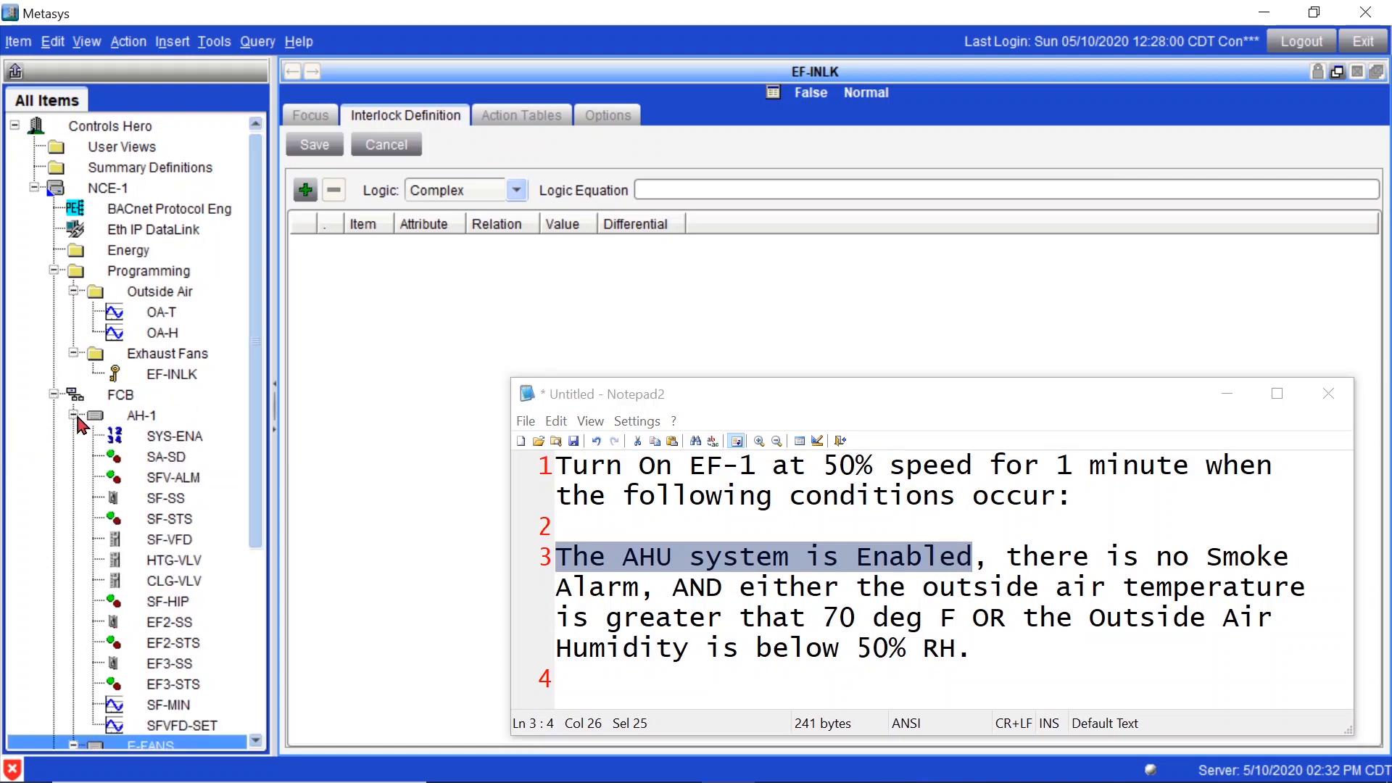
drag(166, 439, 433, 299)
drag(1023, 557, 657, 587)
drag(166, 457, 398, 367)
Add the outside air points OA-T and OA-H together as conditions in the interlock definition.
drag(681, 580, 907, 613)
click(798, 580)
click(695, 581)
click(176, 318)
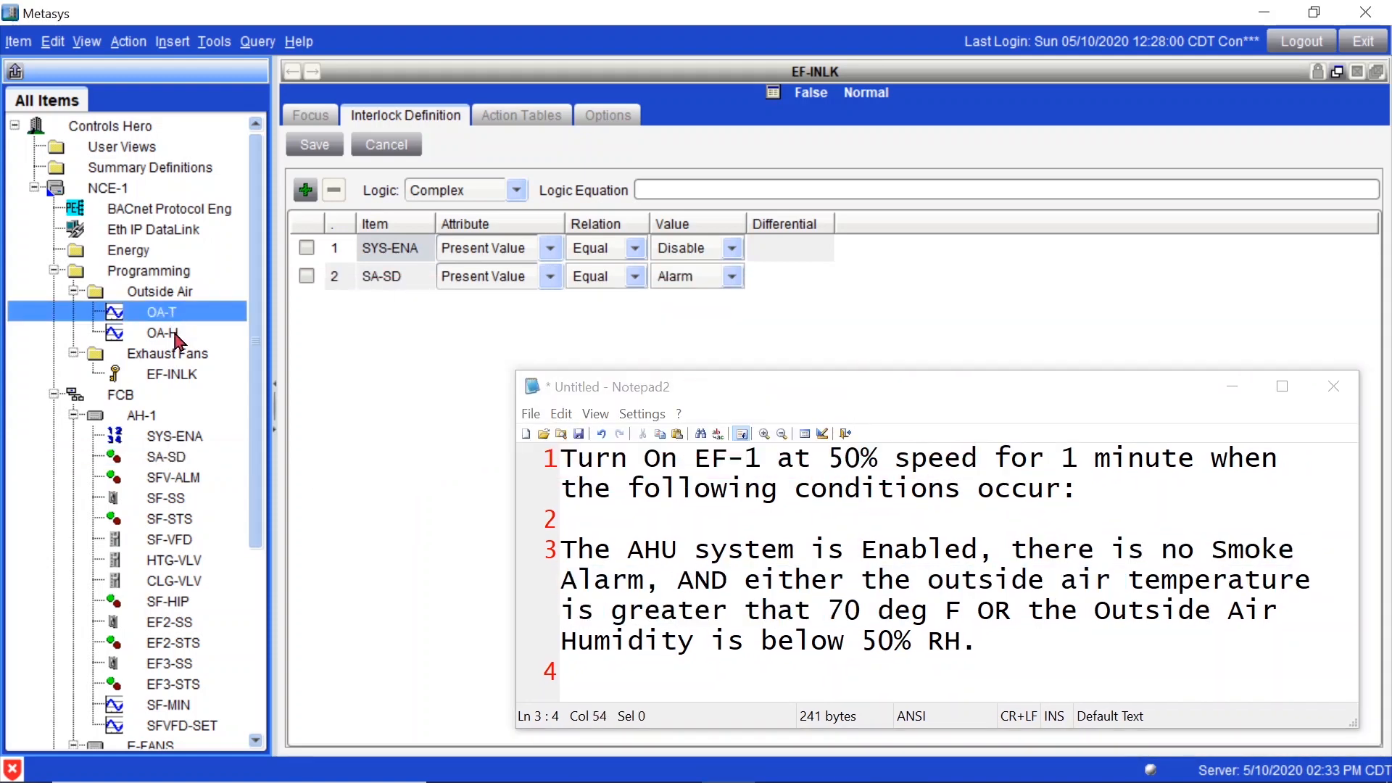
ctrl+click(176, 334)
drag(177, 320, 420, 348)
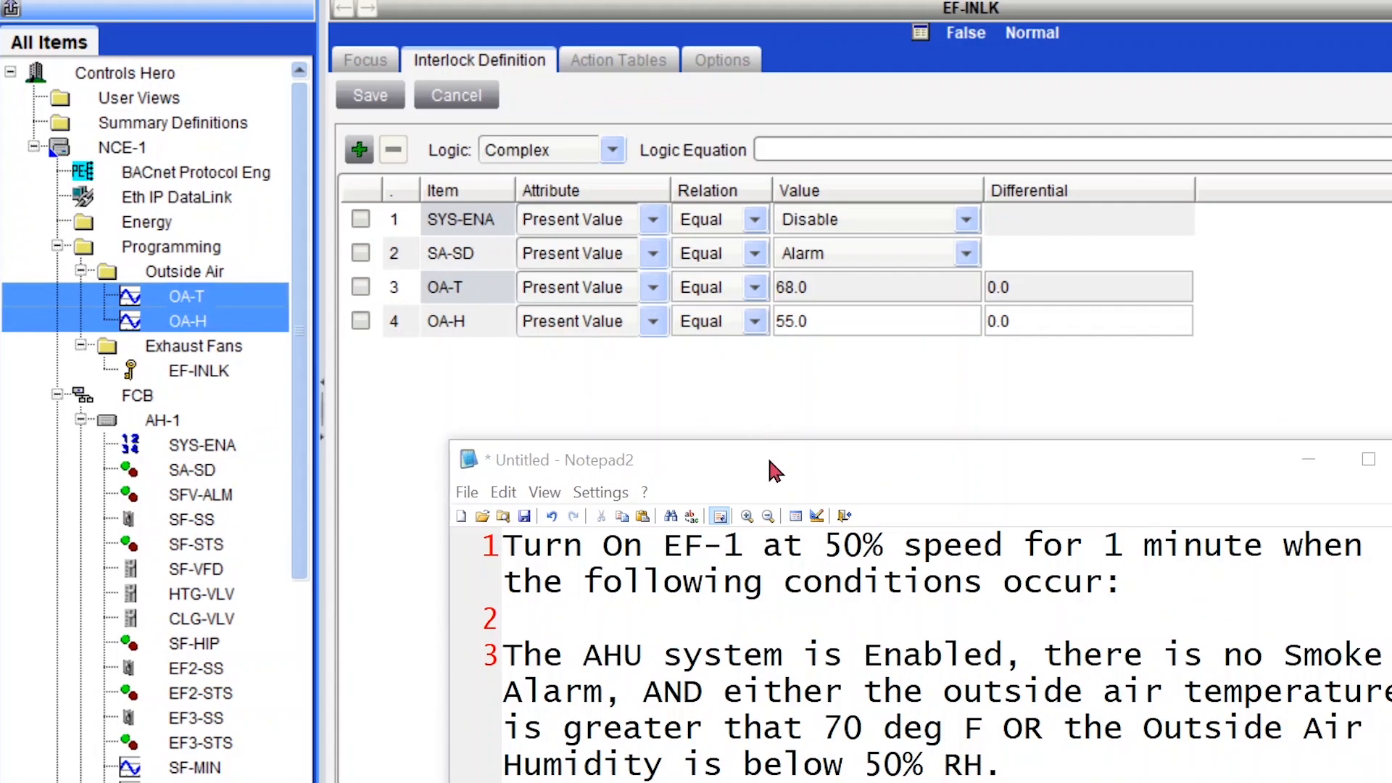
Following the note's AHU system requirement, set the SYS-ENA condition's value to Enable.
drag(775, 472, 755, 457)
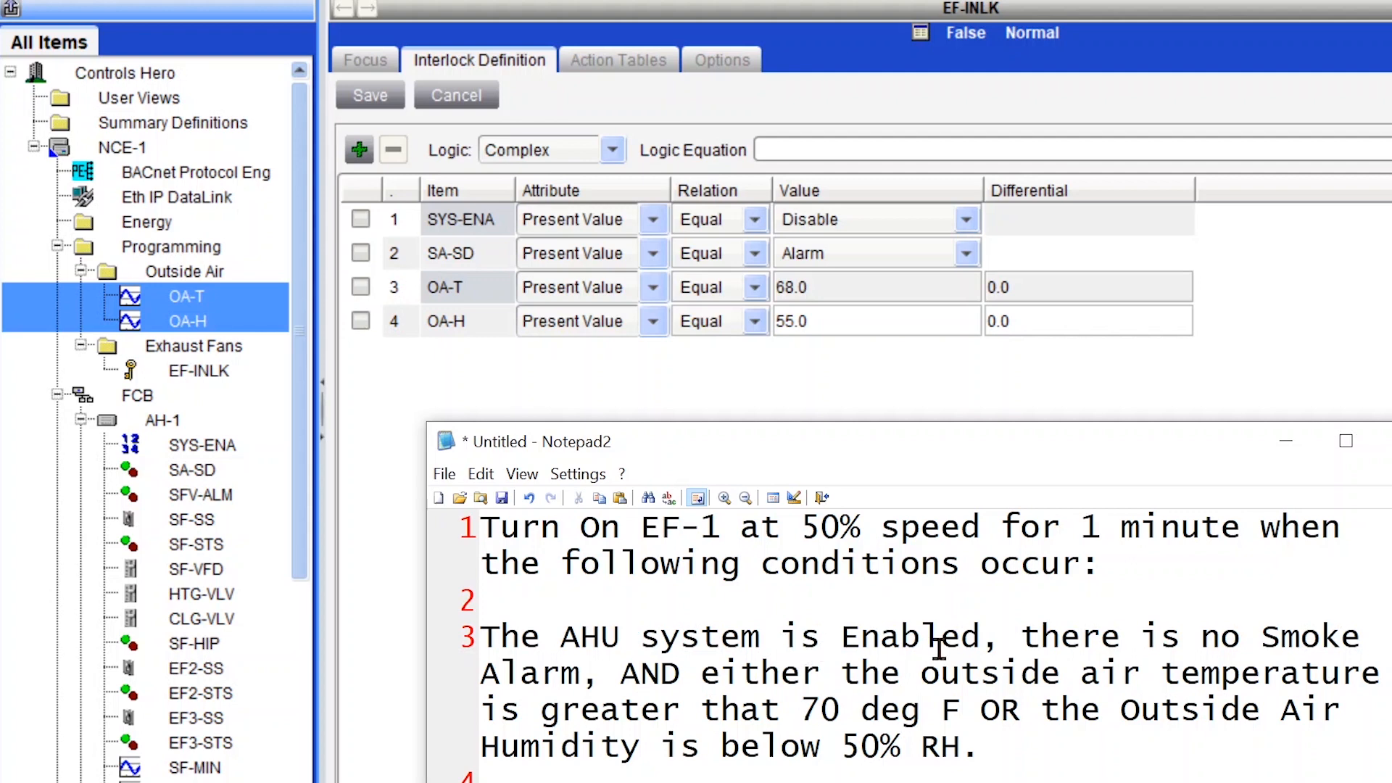
drag(1001, 636, 497, 637)
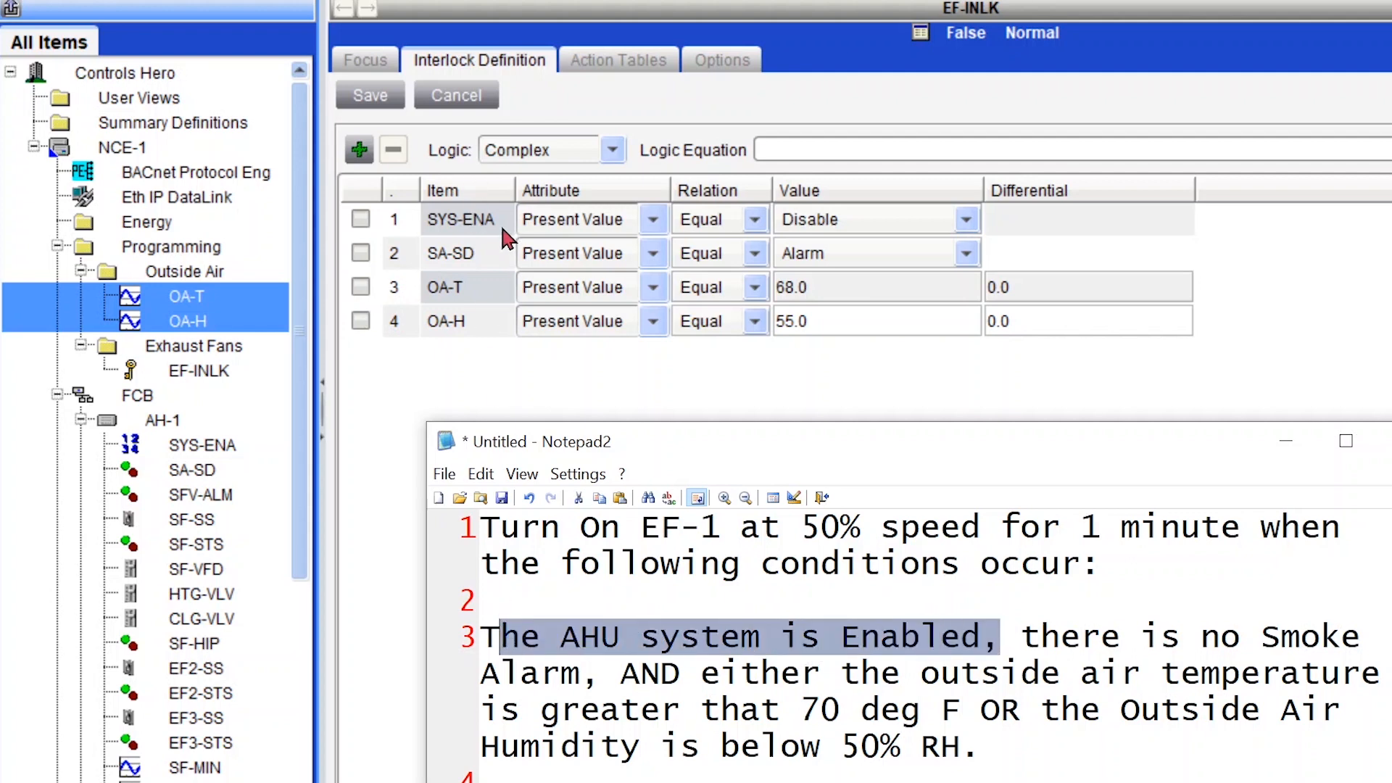
click(860, 219)
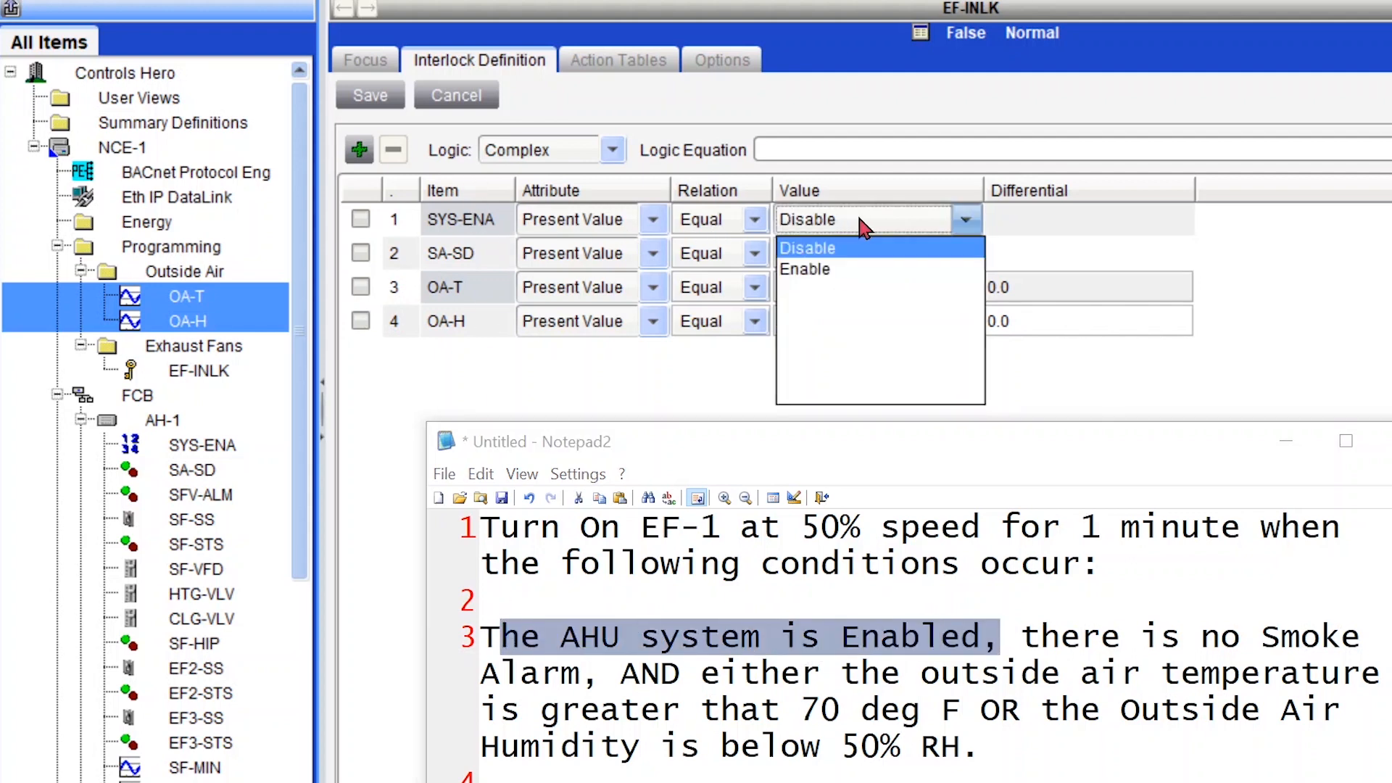
click(877, 269)
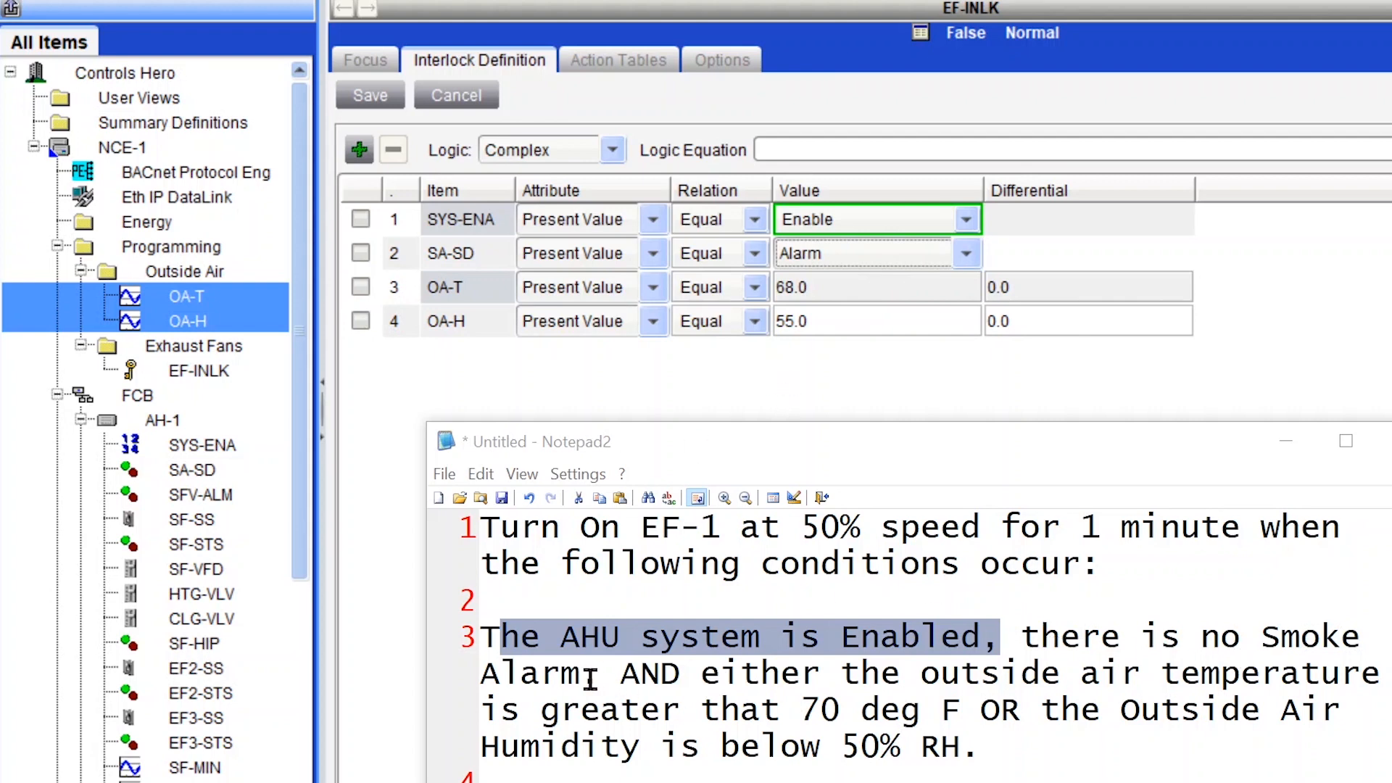
Set the SA-SD condition's relation to Not Equal and widen the Relation column.
drag(602, 674, 1060, 637)
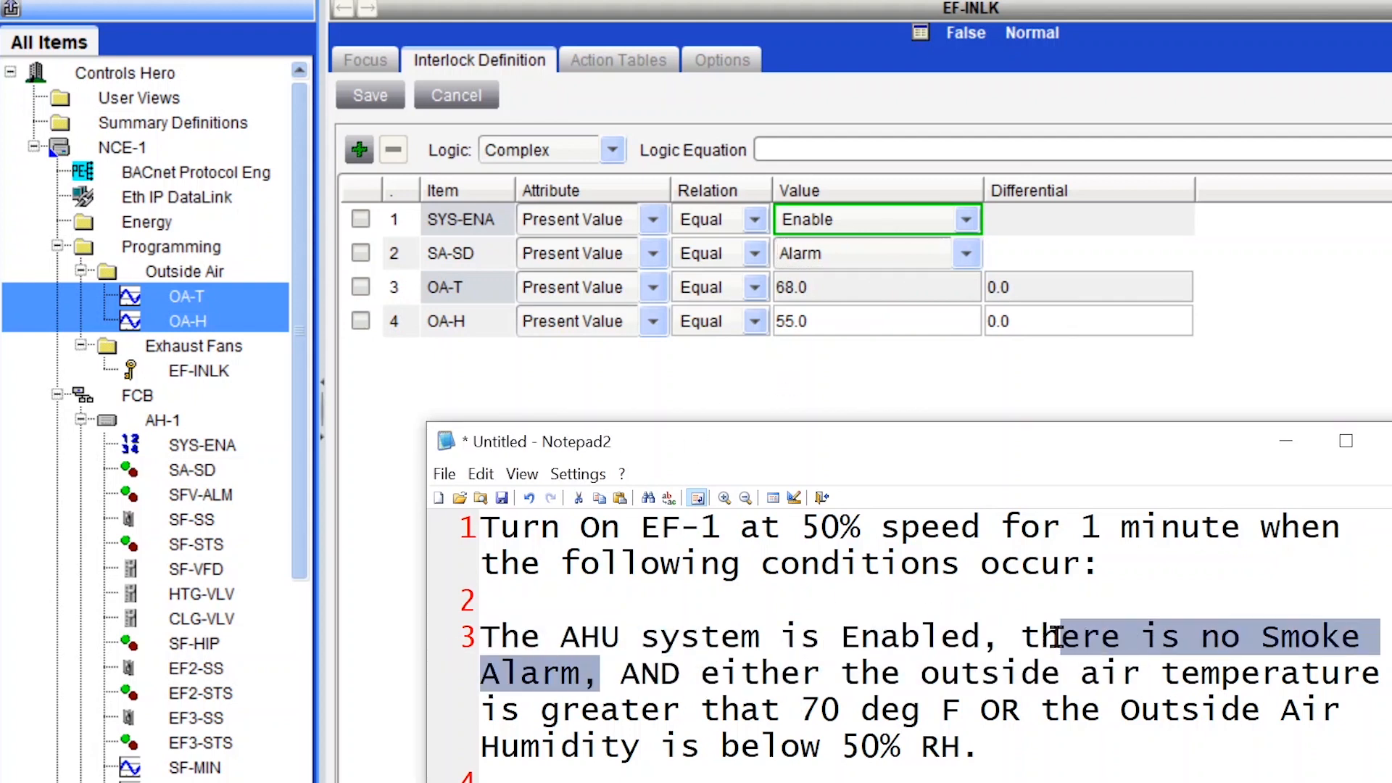
click(754, 253)
click(760, 303)
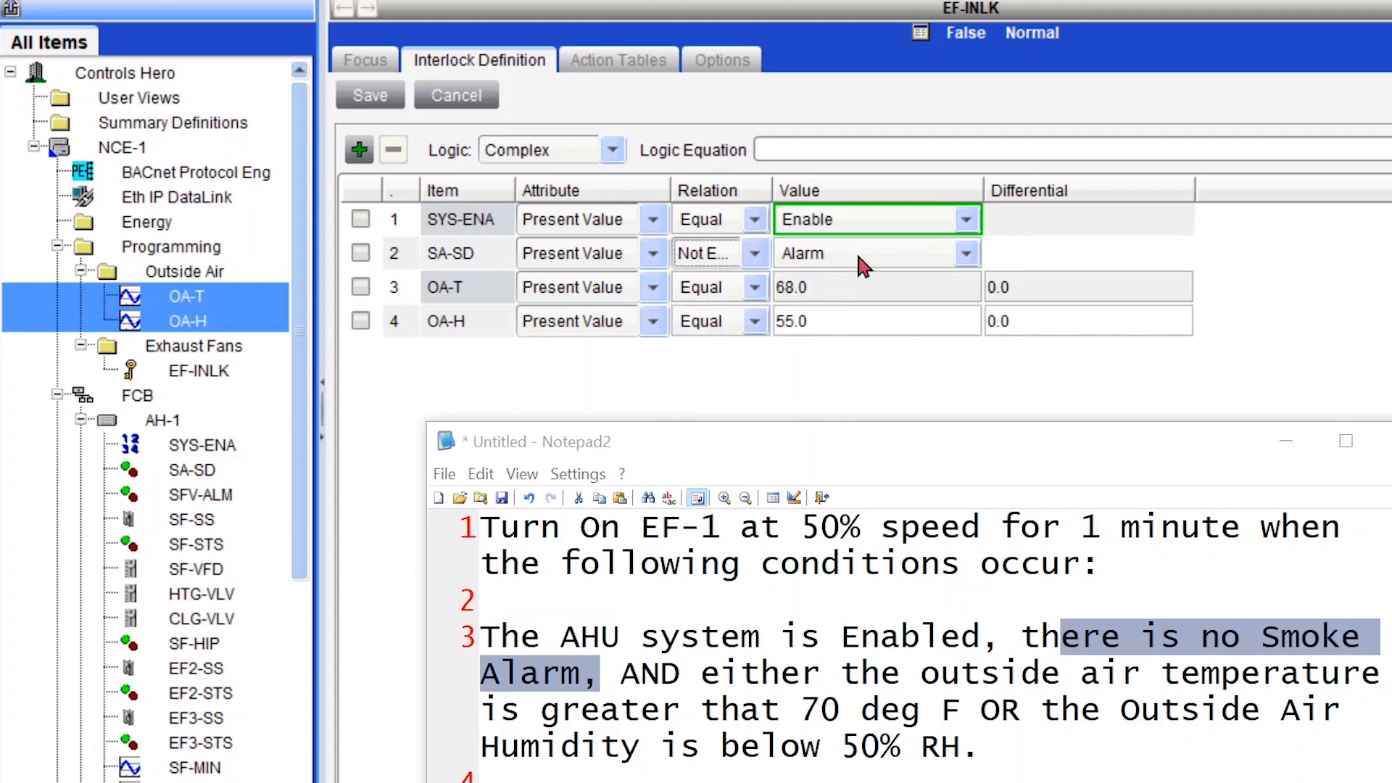
drag(772, 190, 823, 192)
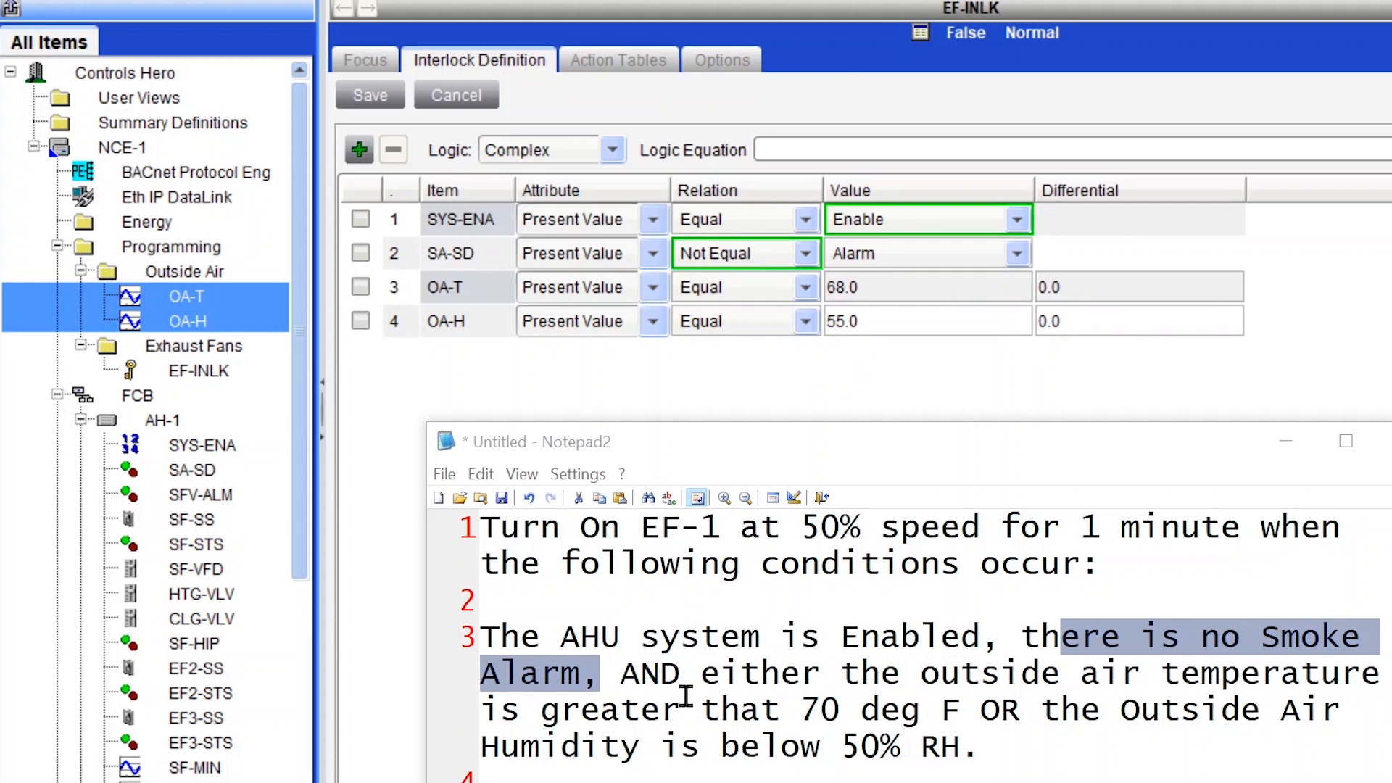
Set the OA-T condition to Greater Than with a value of 70.
drag(680, 714, 921, 716)
click(790, 392)
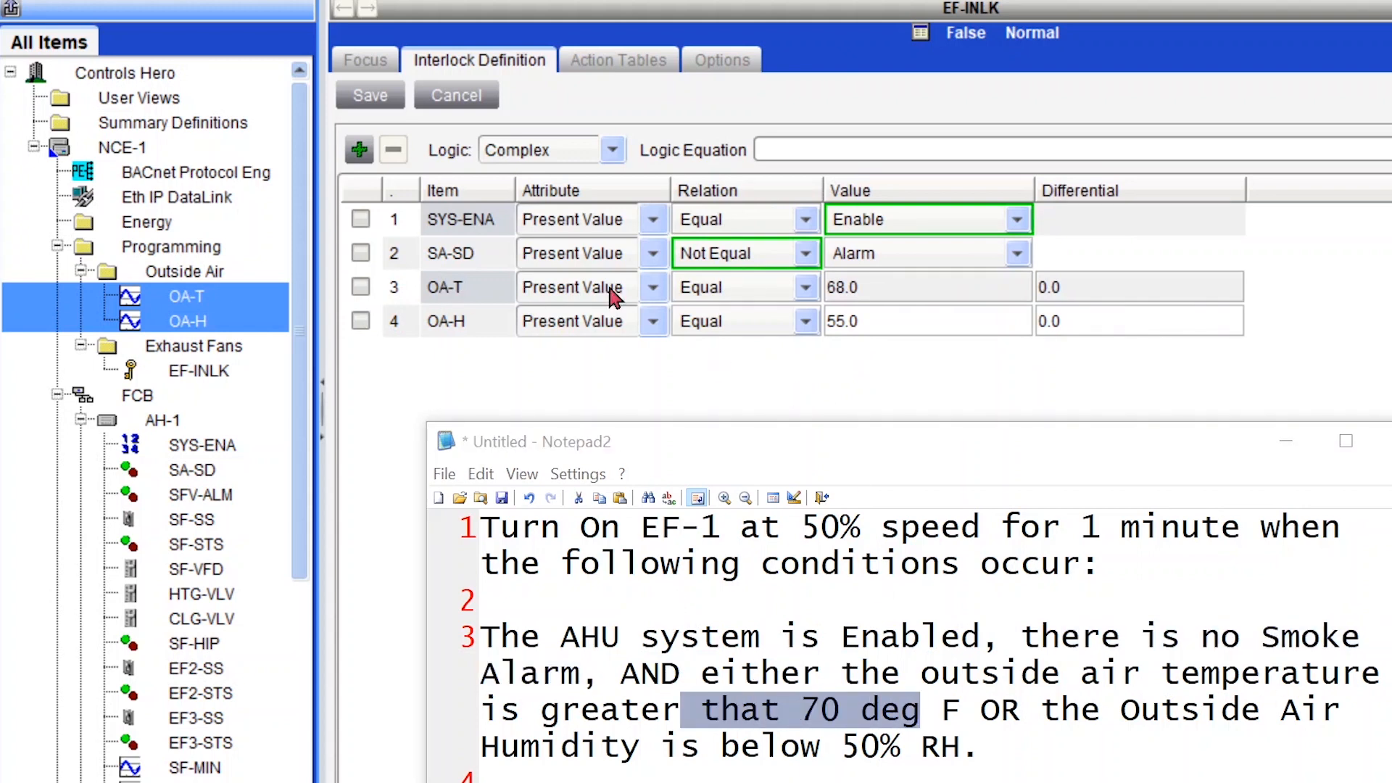
click(805, 288)
click(761, 359)
click(890, 287)
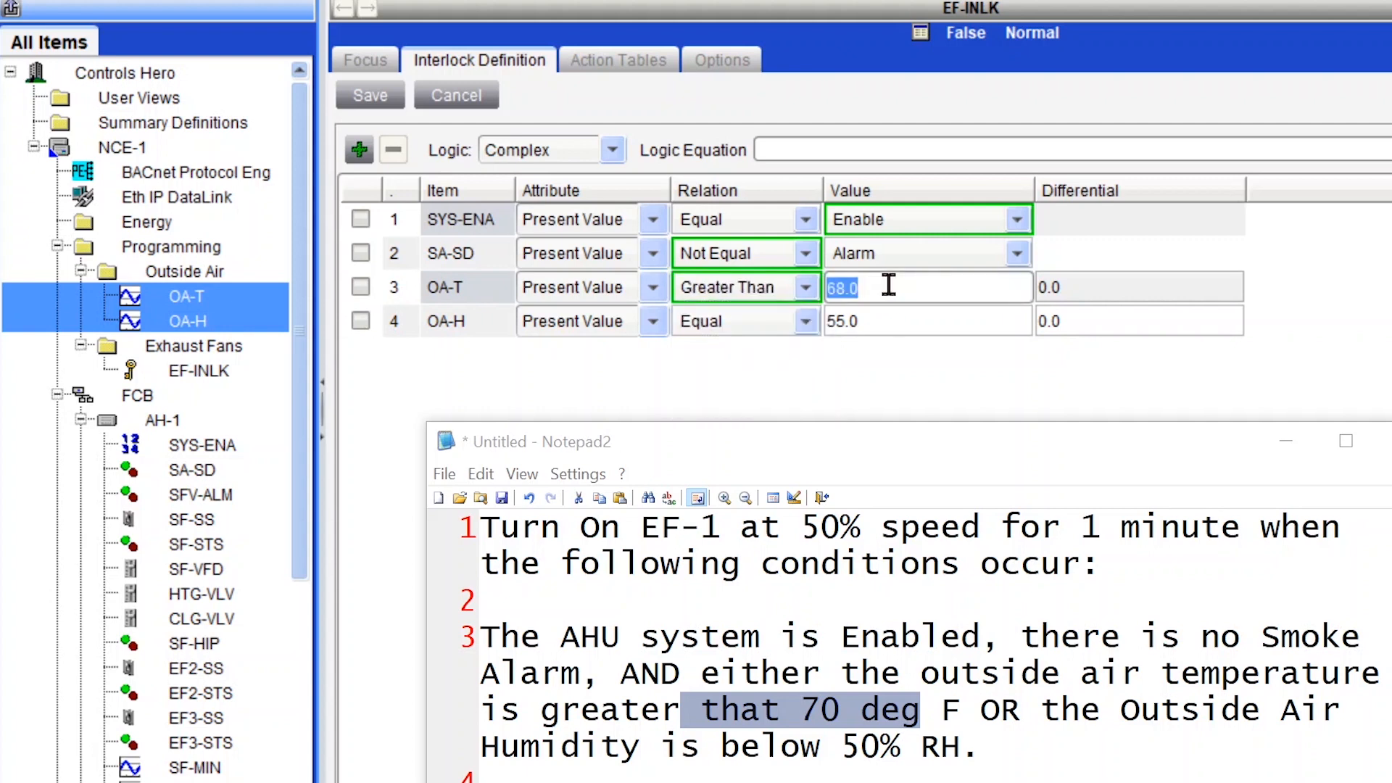
text(70)
Following the note's humidity requirement, set the OA-H condition to Less Than with a value of 50 and try to save the definition.
mouse_move(980, 715)
mouse_down()
mouse_move(1228, 718)
mouse_move(971, 740)
mouse_up()
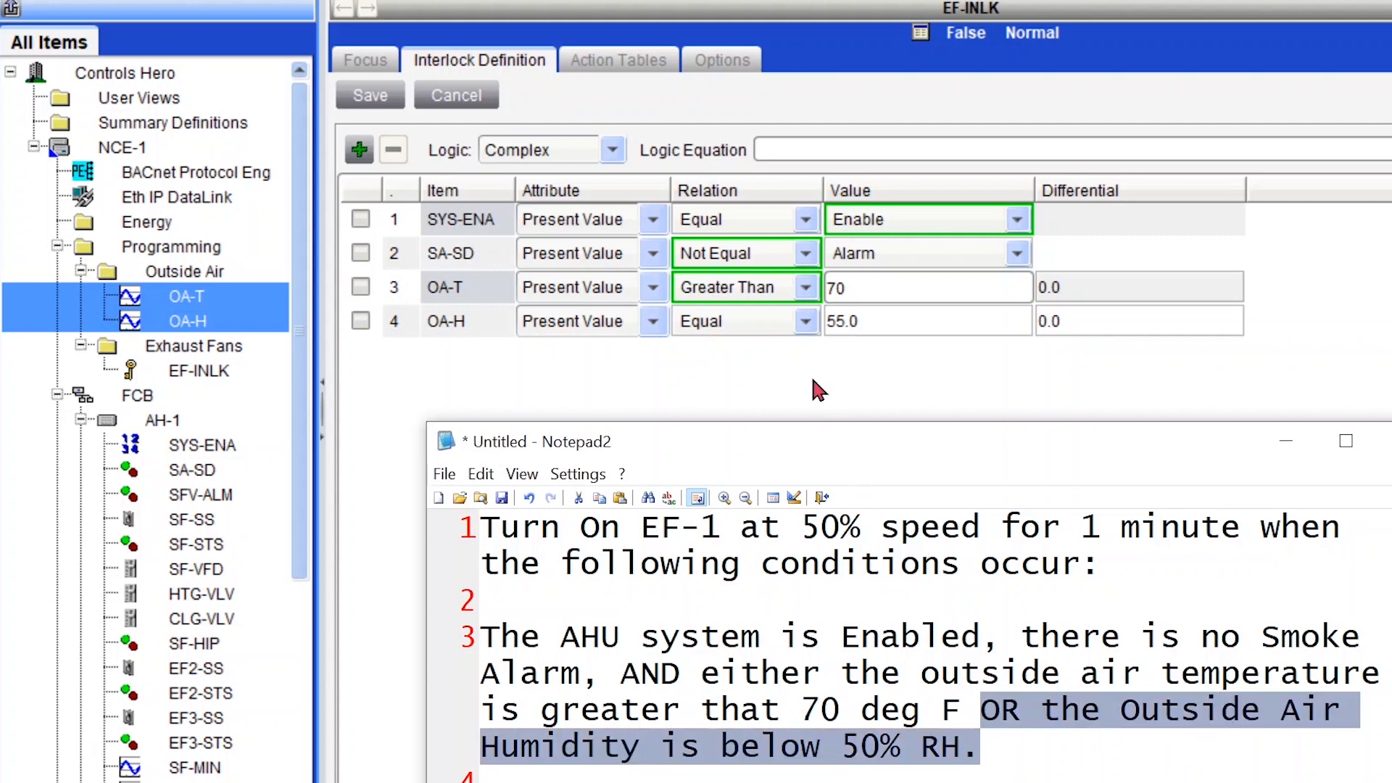
click(764, 320)
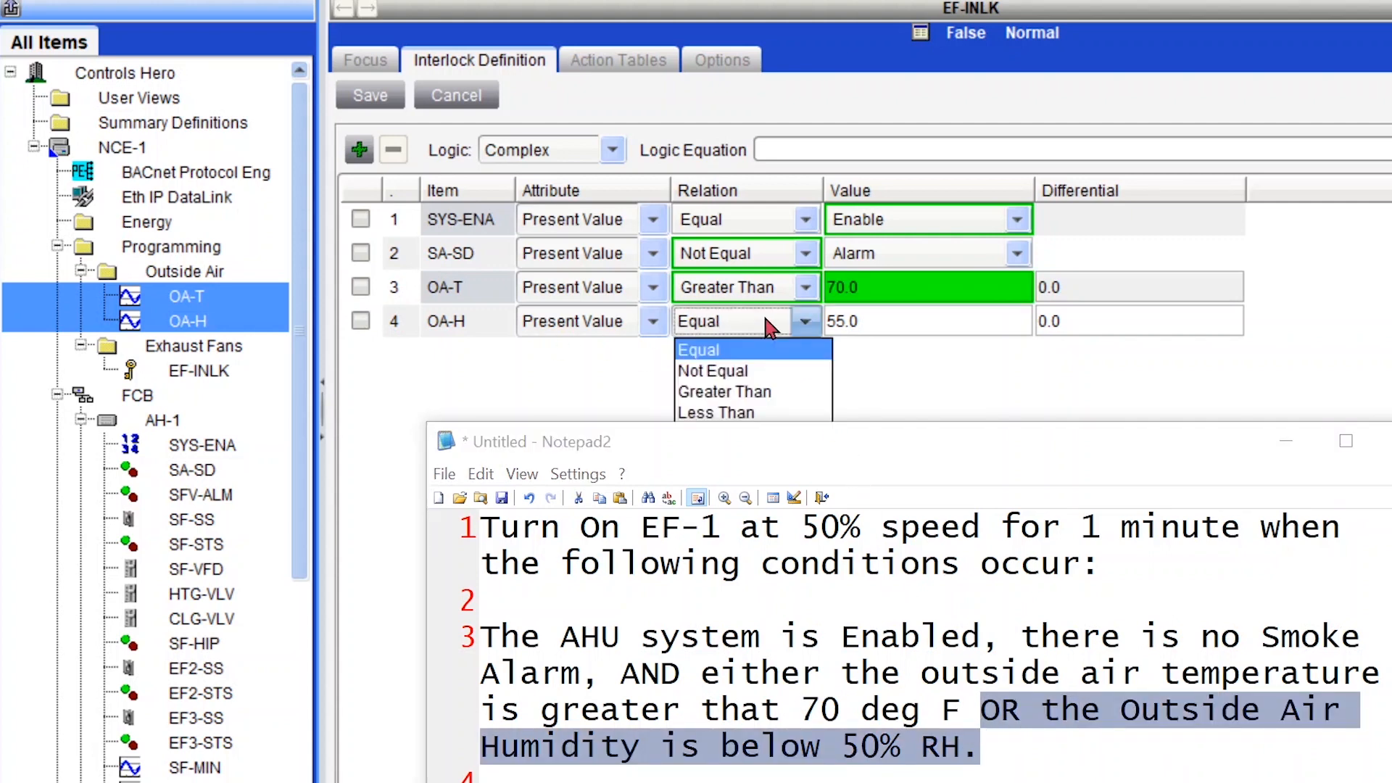
click(807, 413)
click(871, 323)
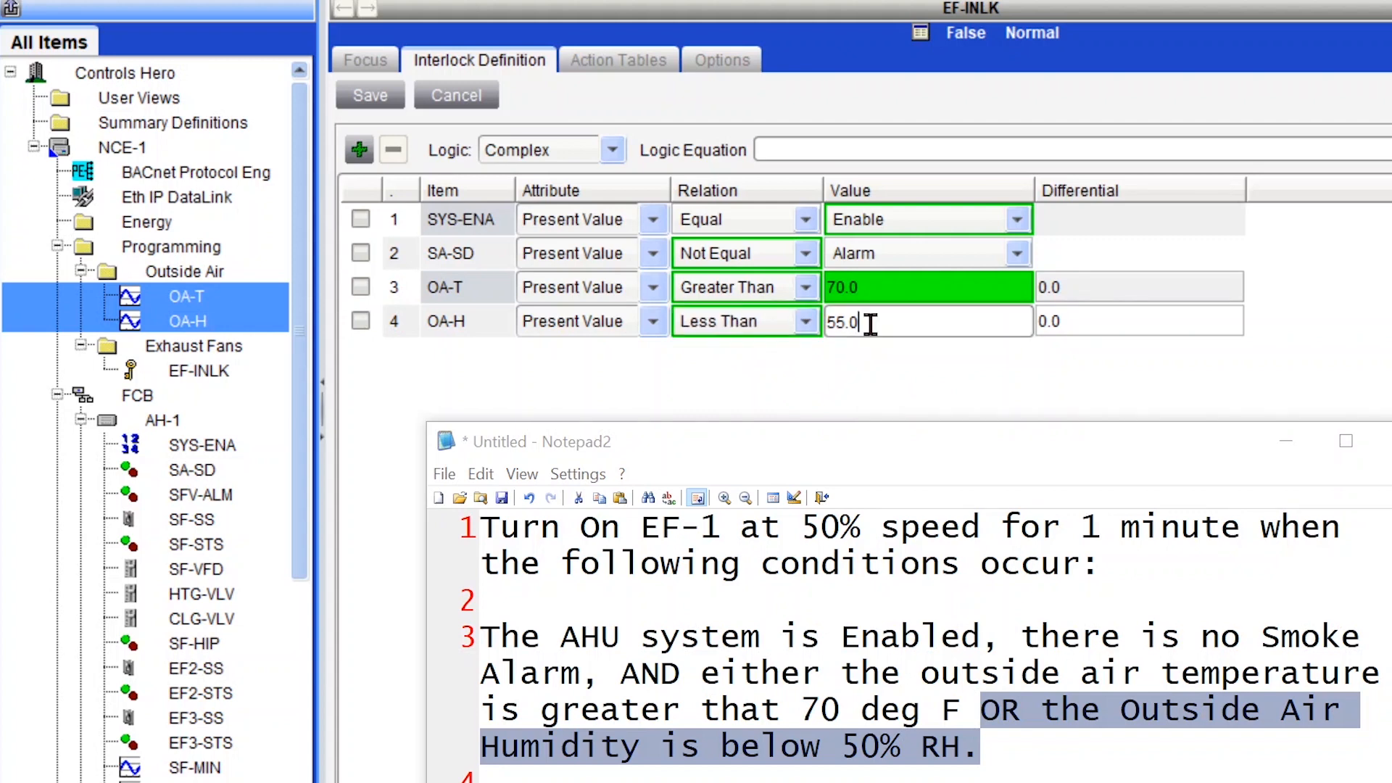
text(5)
click(393, 101)
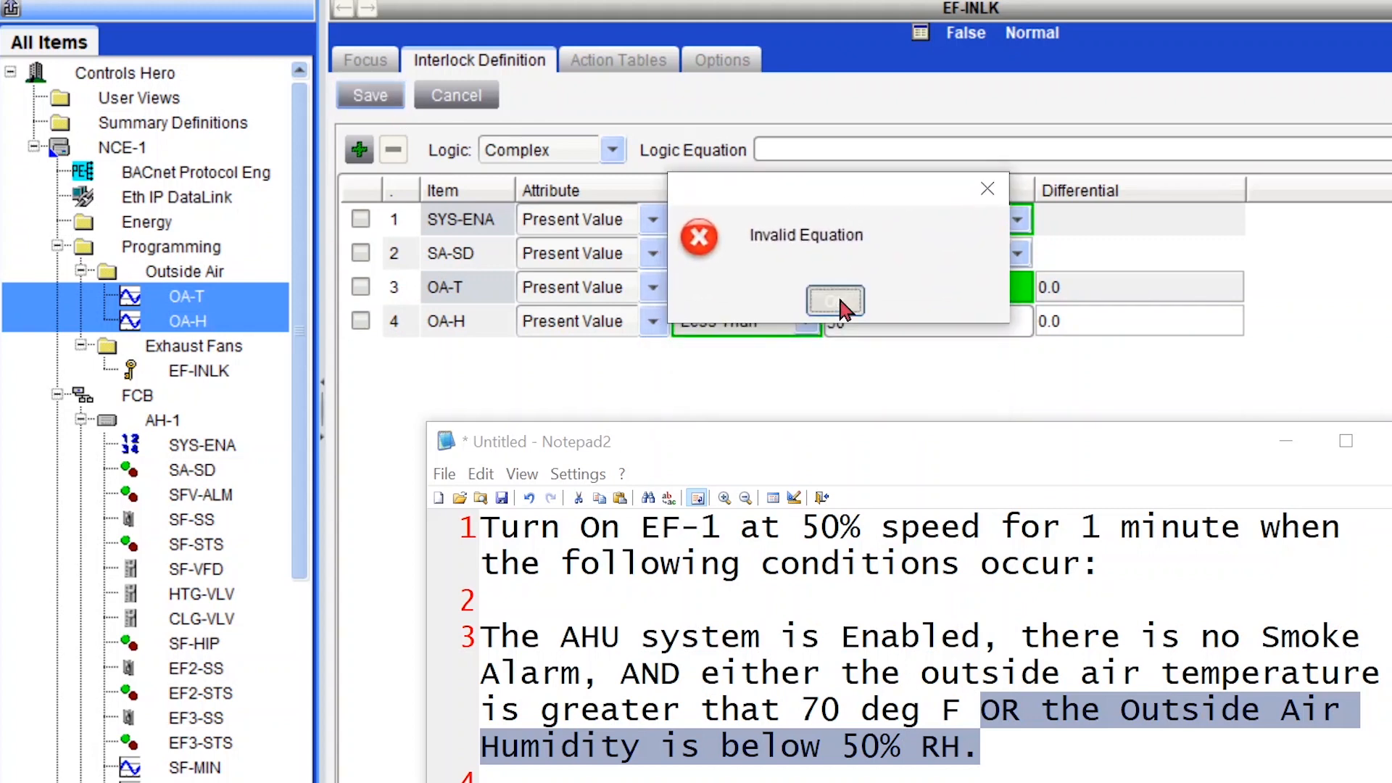
click(835, 300)
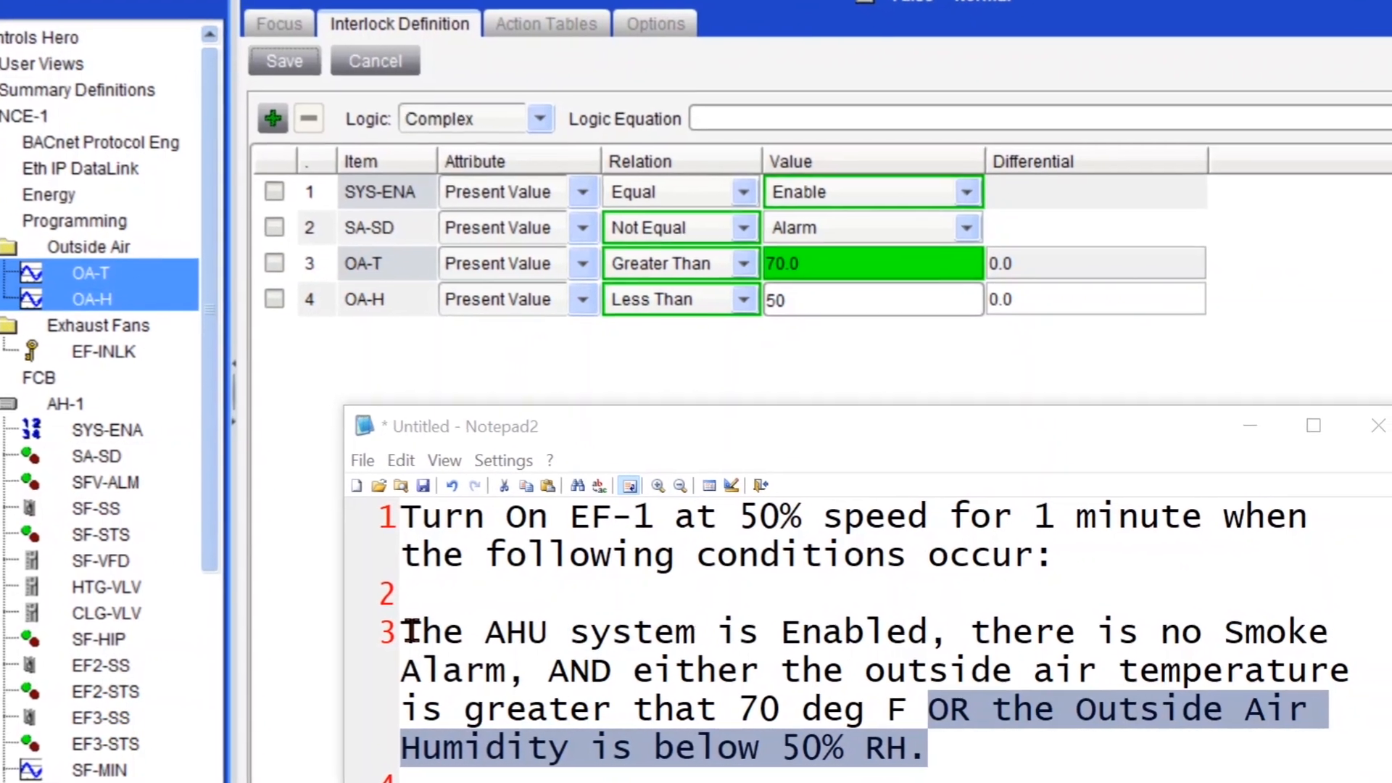
In the note, insert the word AND before "there is no Smoke Alarm".
click(493, 635)
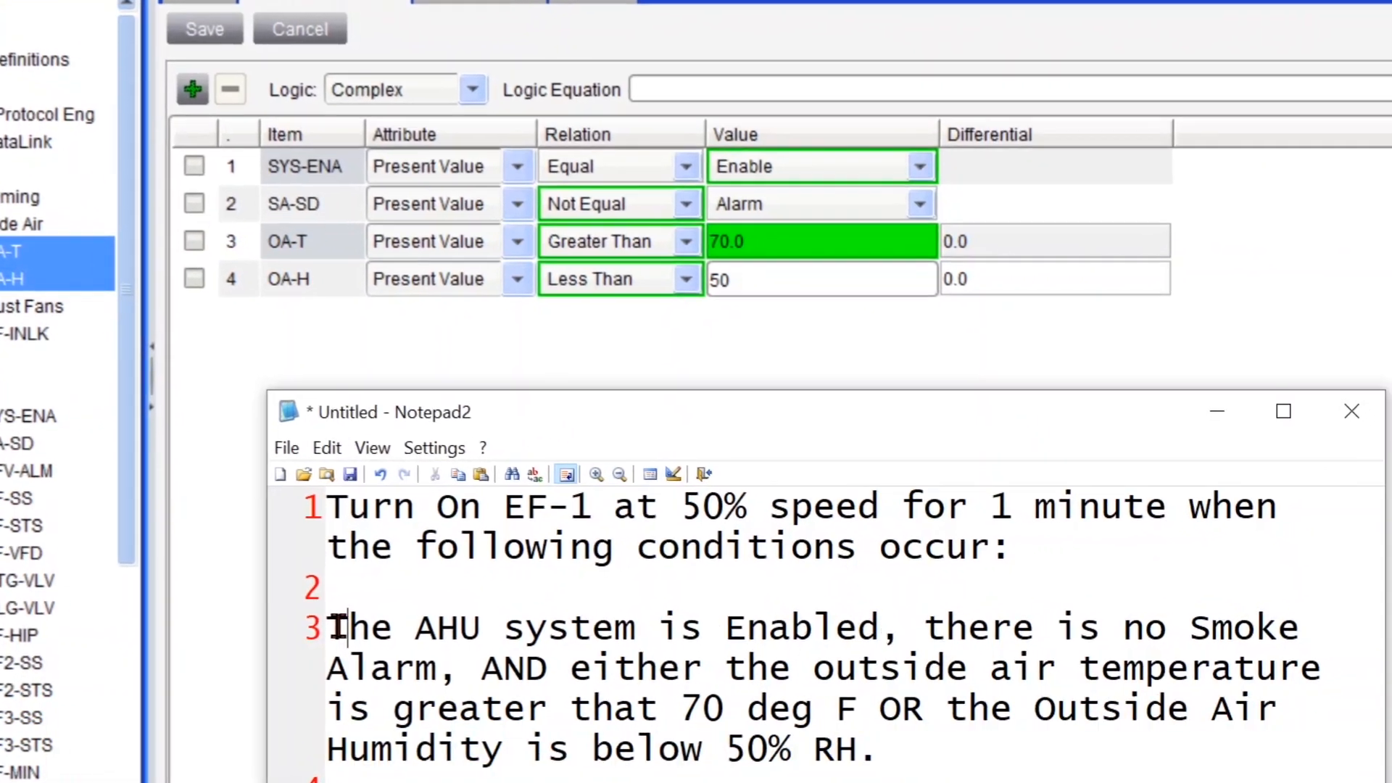
drag(348, 626, 724, 621)
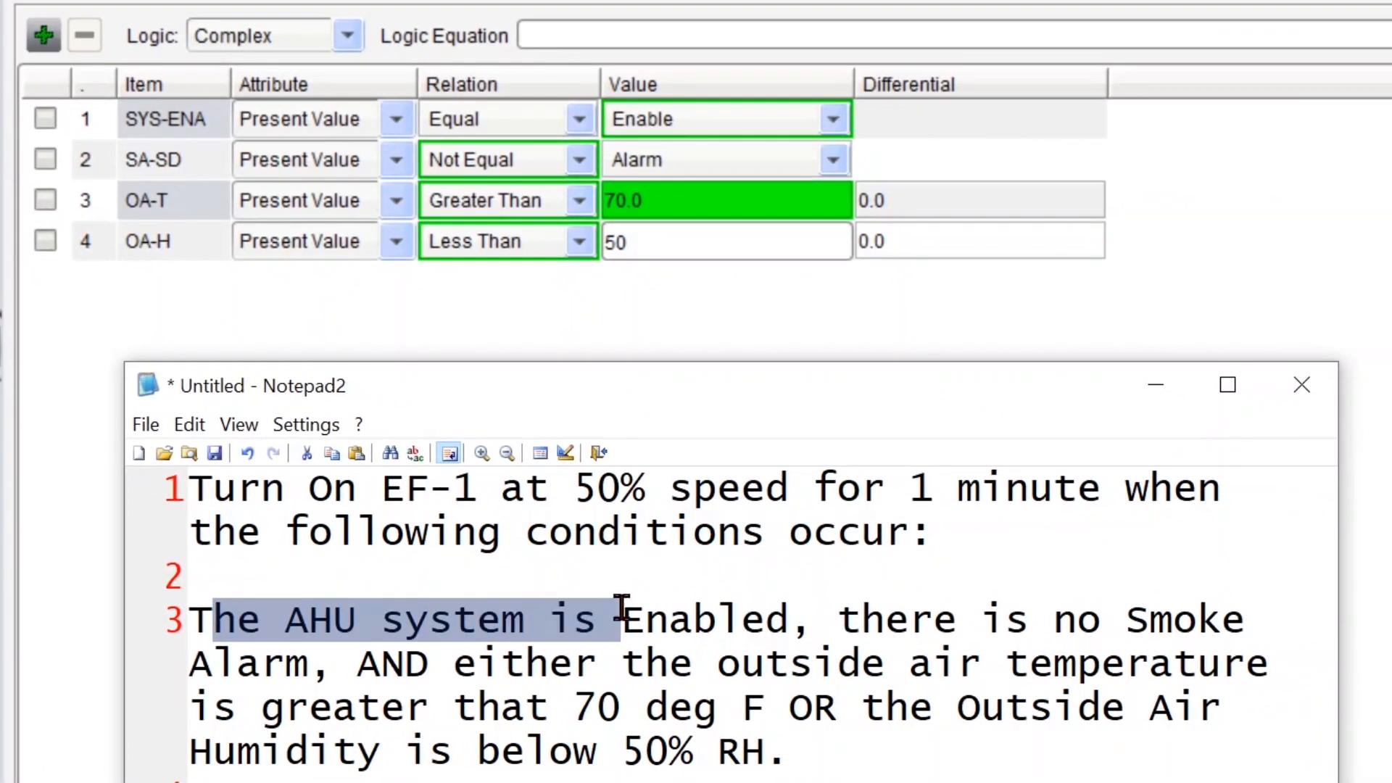
drag(622, 609, 327, 649)
click(840, 622)
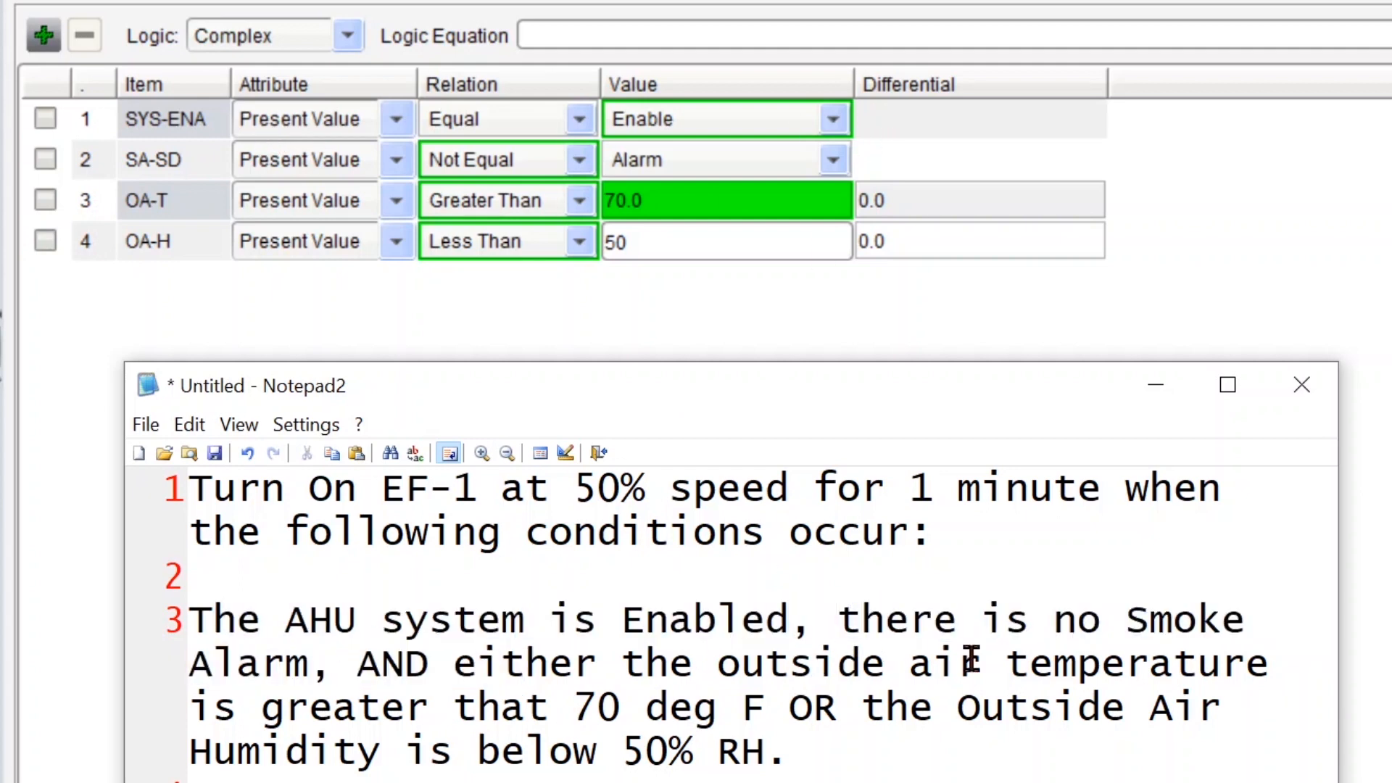
text(AND)
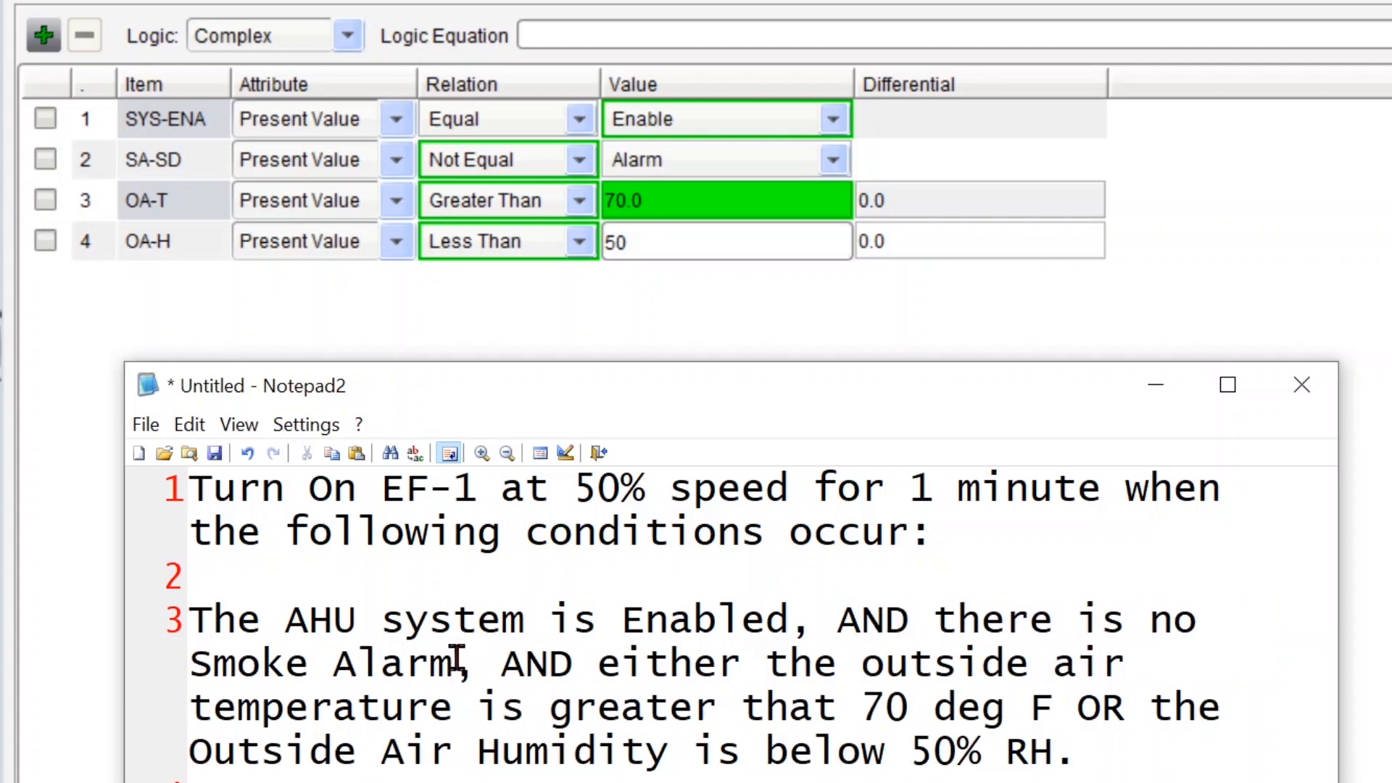
Begin the logic equation with (1*2)* to combine the enabled system and no-smoke-alarm conditions, checking the note's either/OR wording.
drag(212, 620, 458, 660)
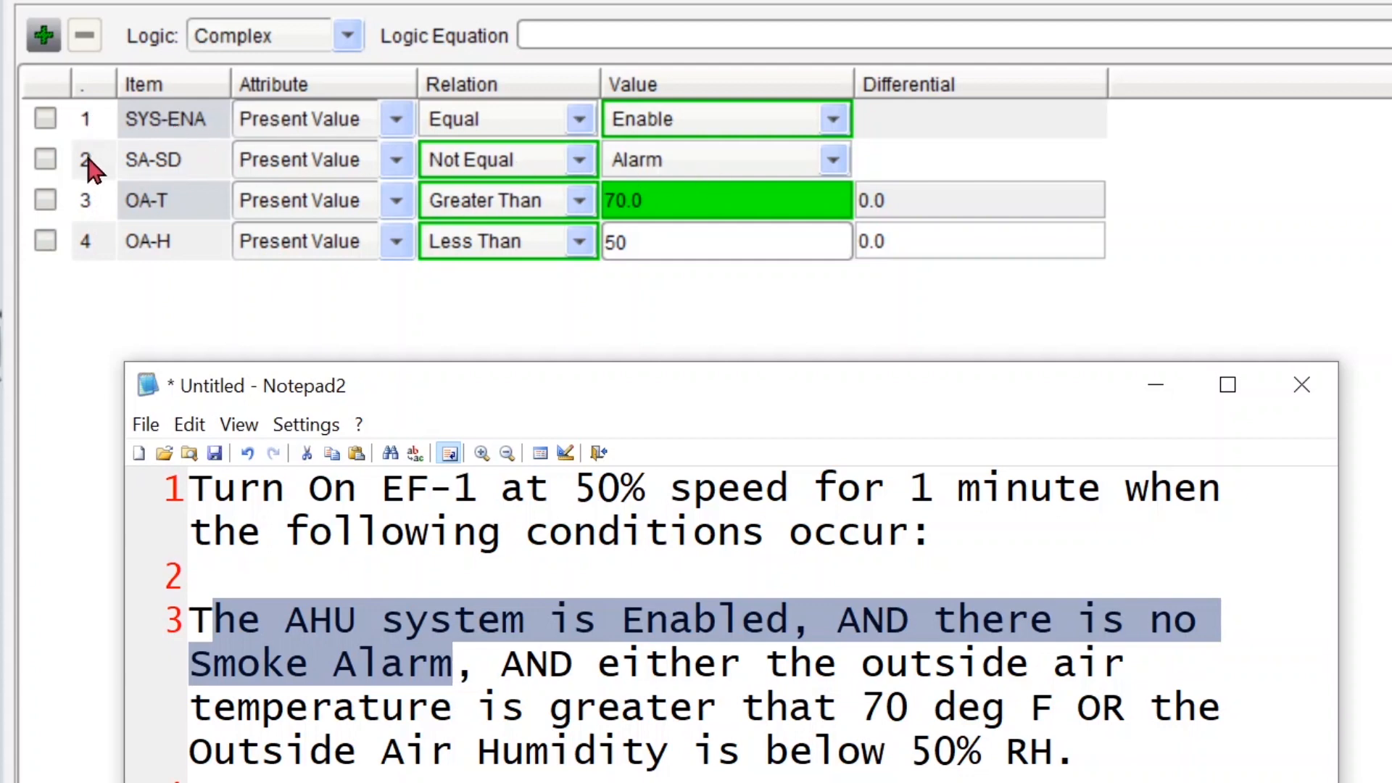
click(561, 38)
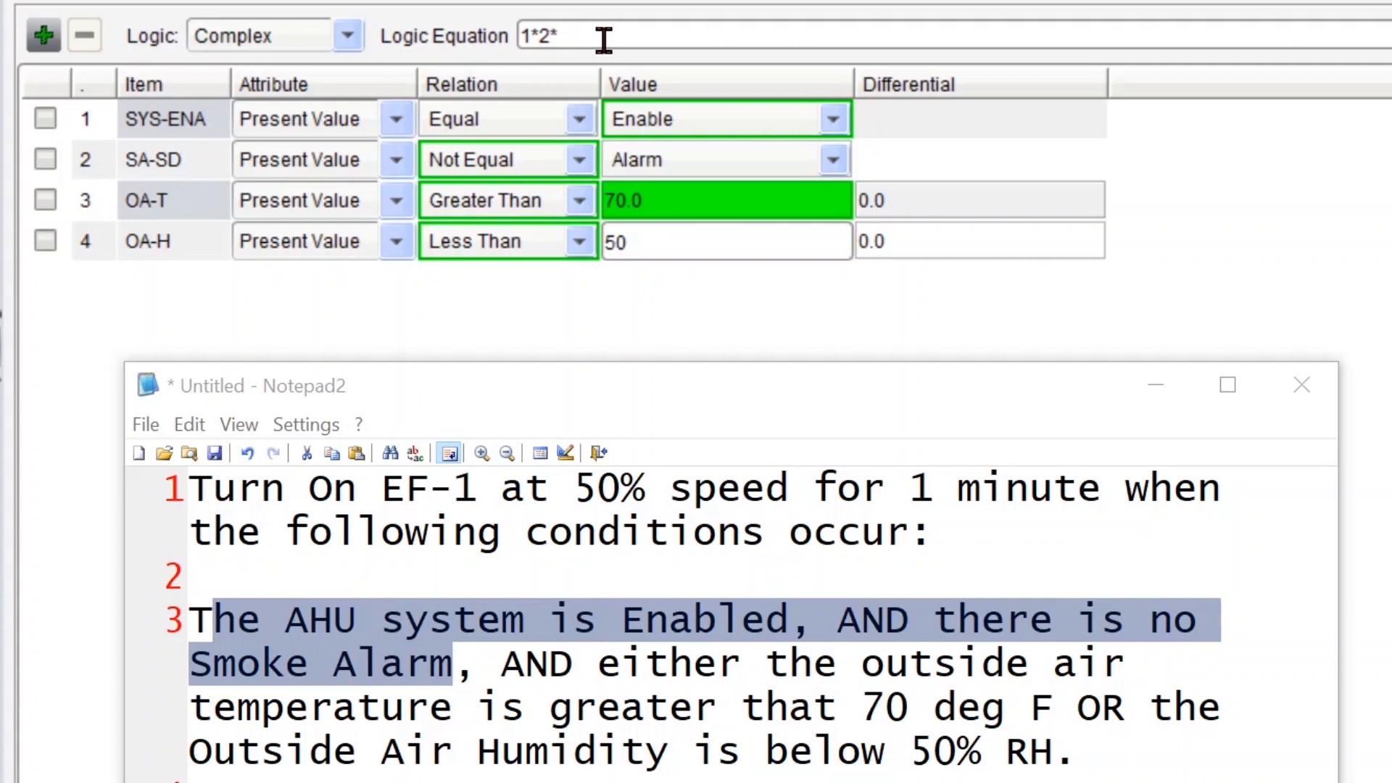
drag(597, 664, 749, 671)
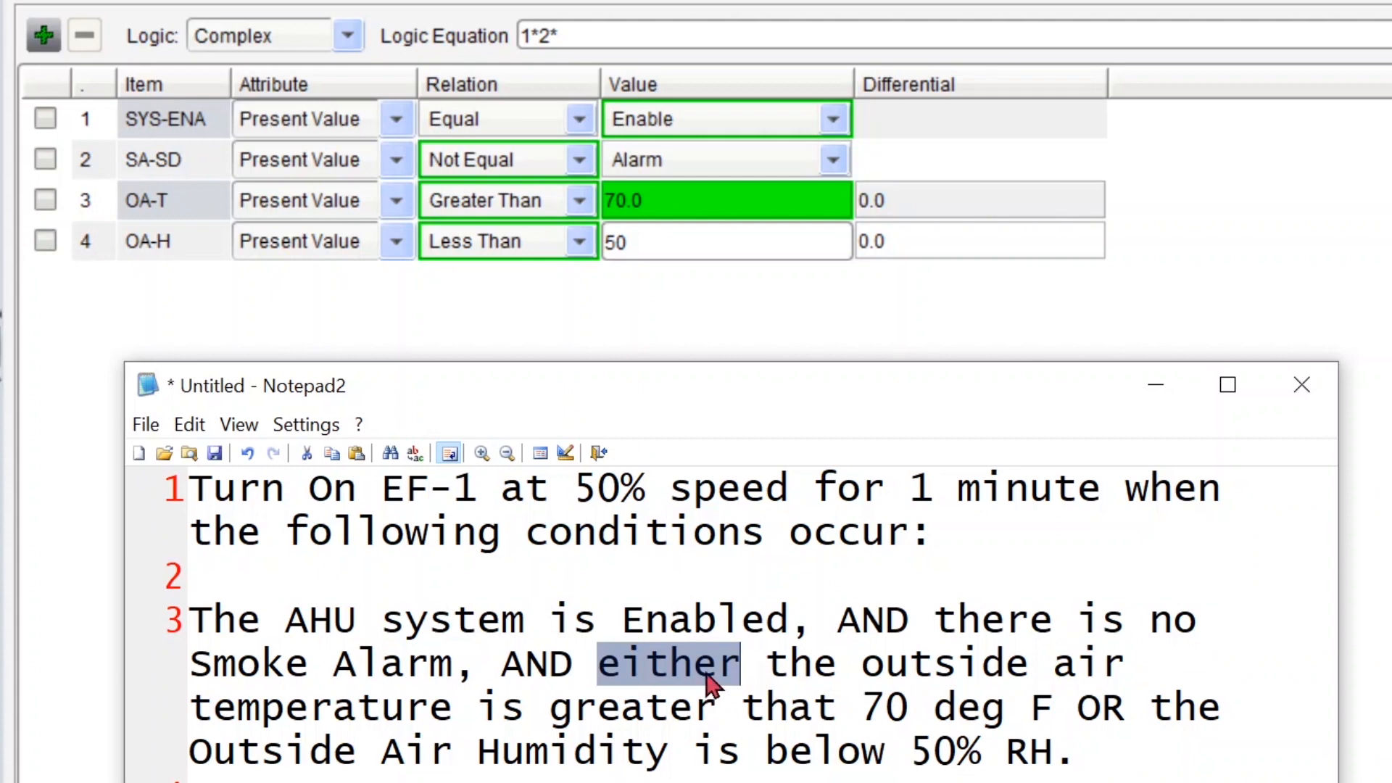
drag(789, 664, 1109, 734)
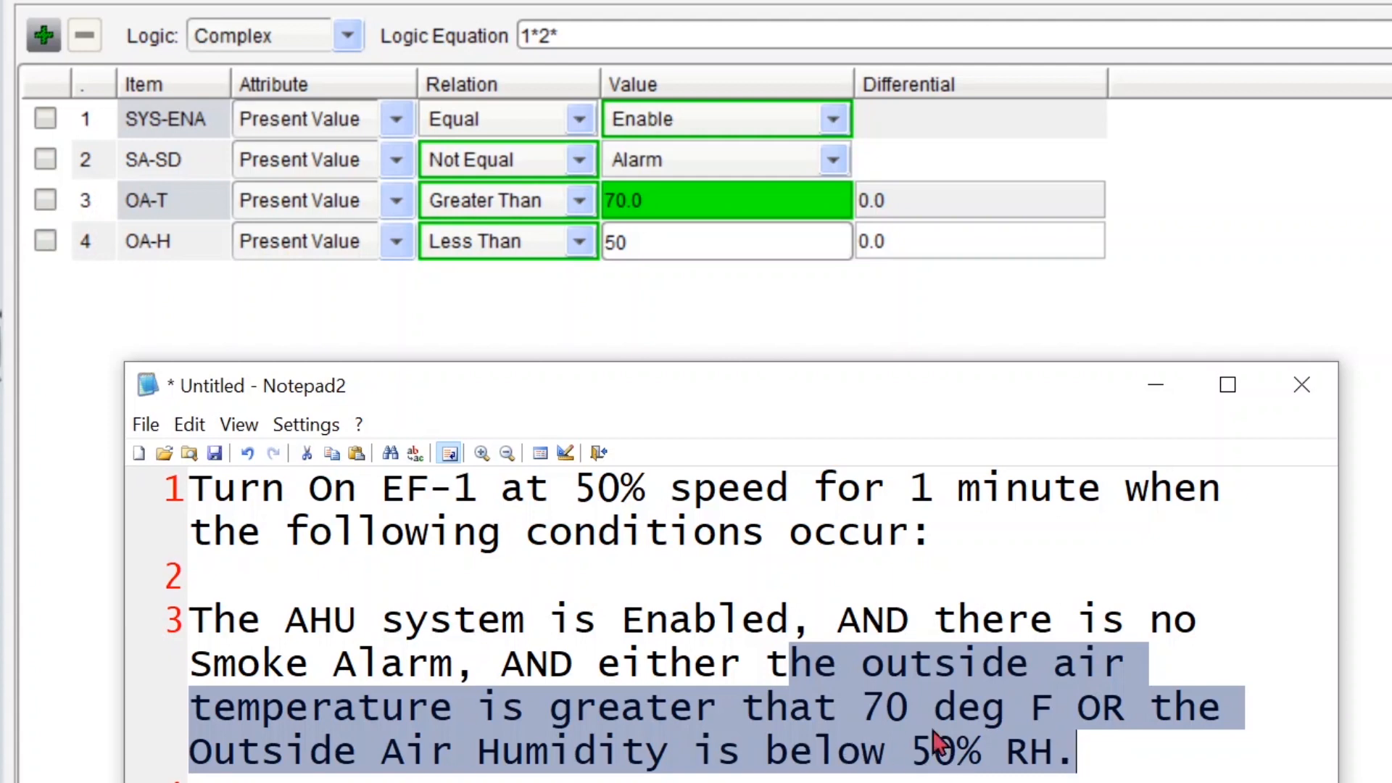
click(613, 30)
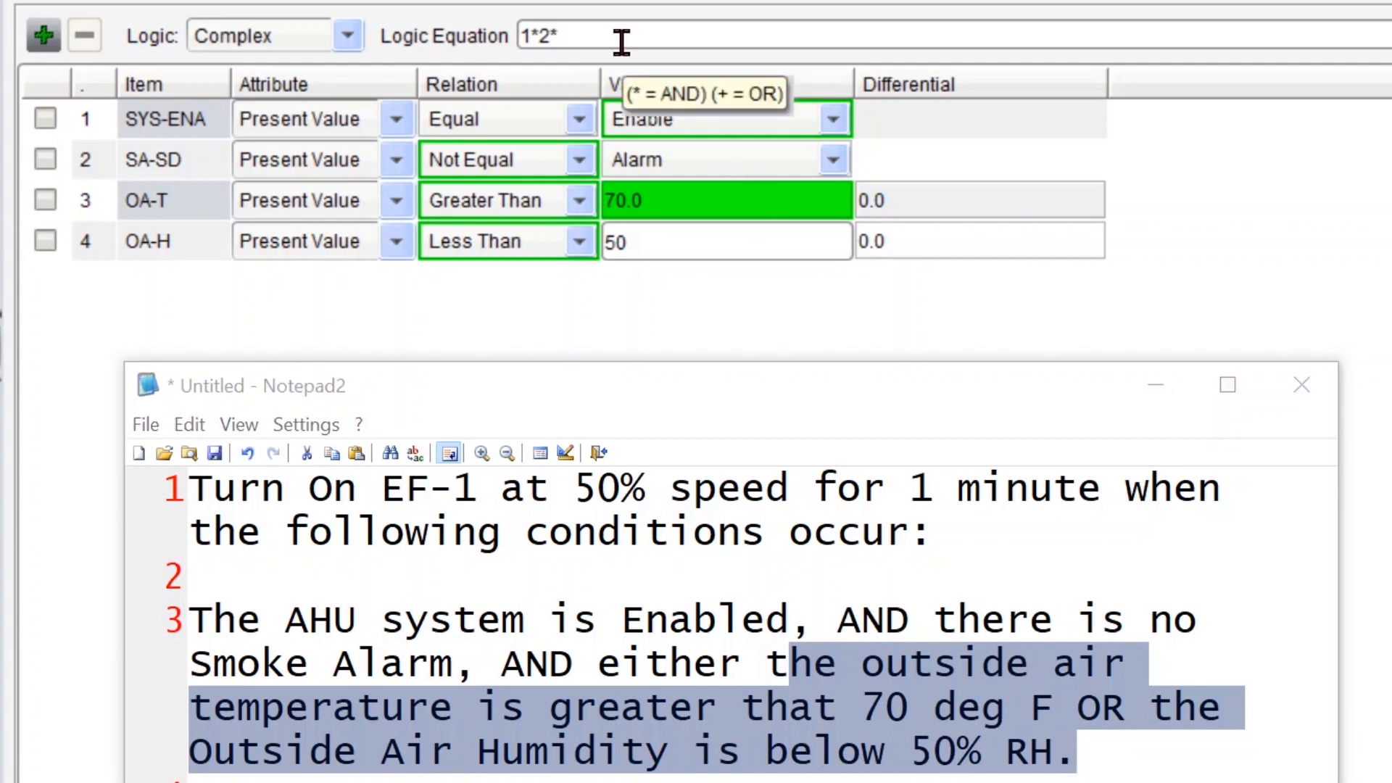
text(()
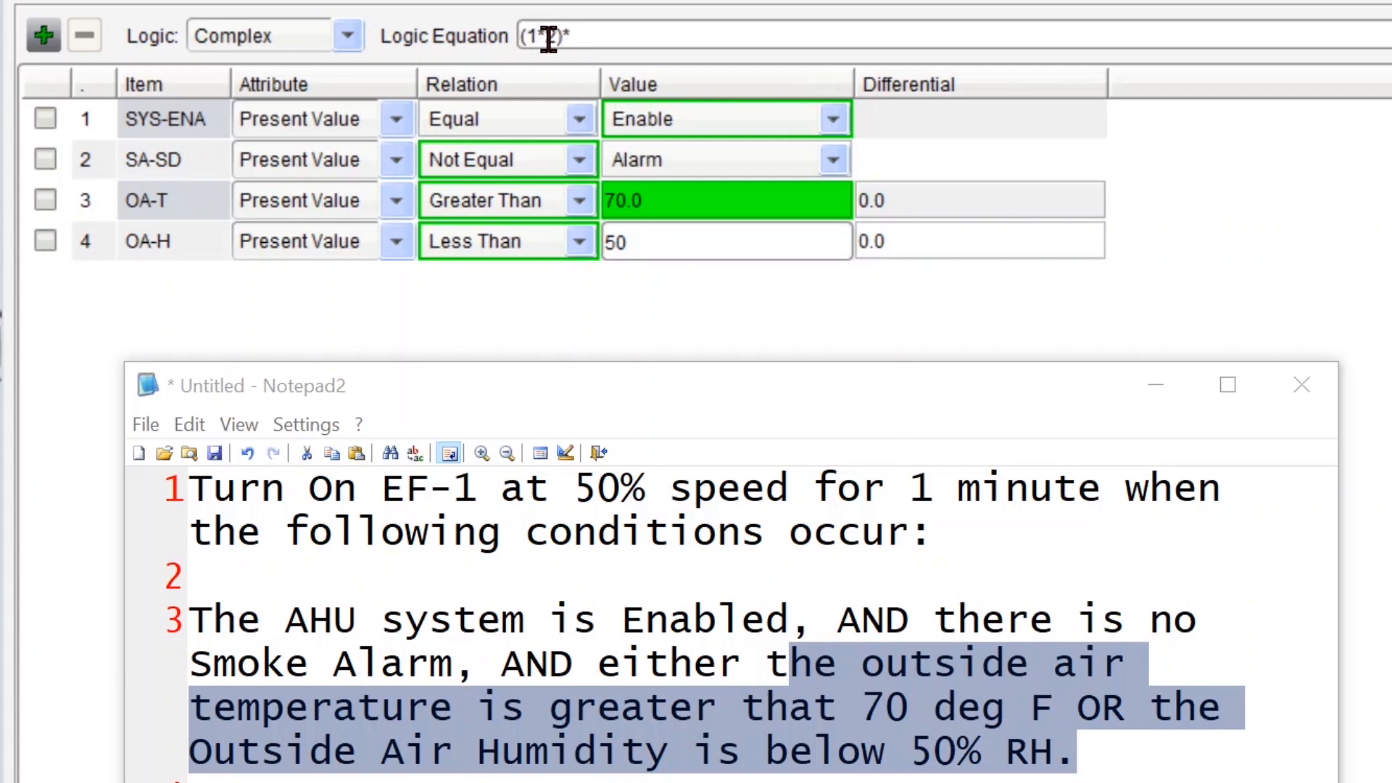
Complete the logic equation as (1*2)*(3+4) and save the interlock definition.
click(601, 36)
text(()
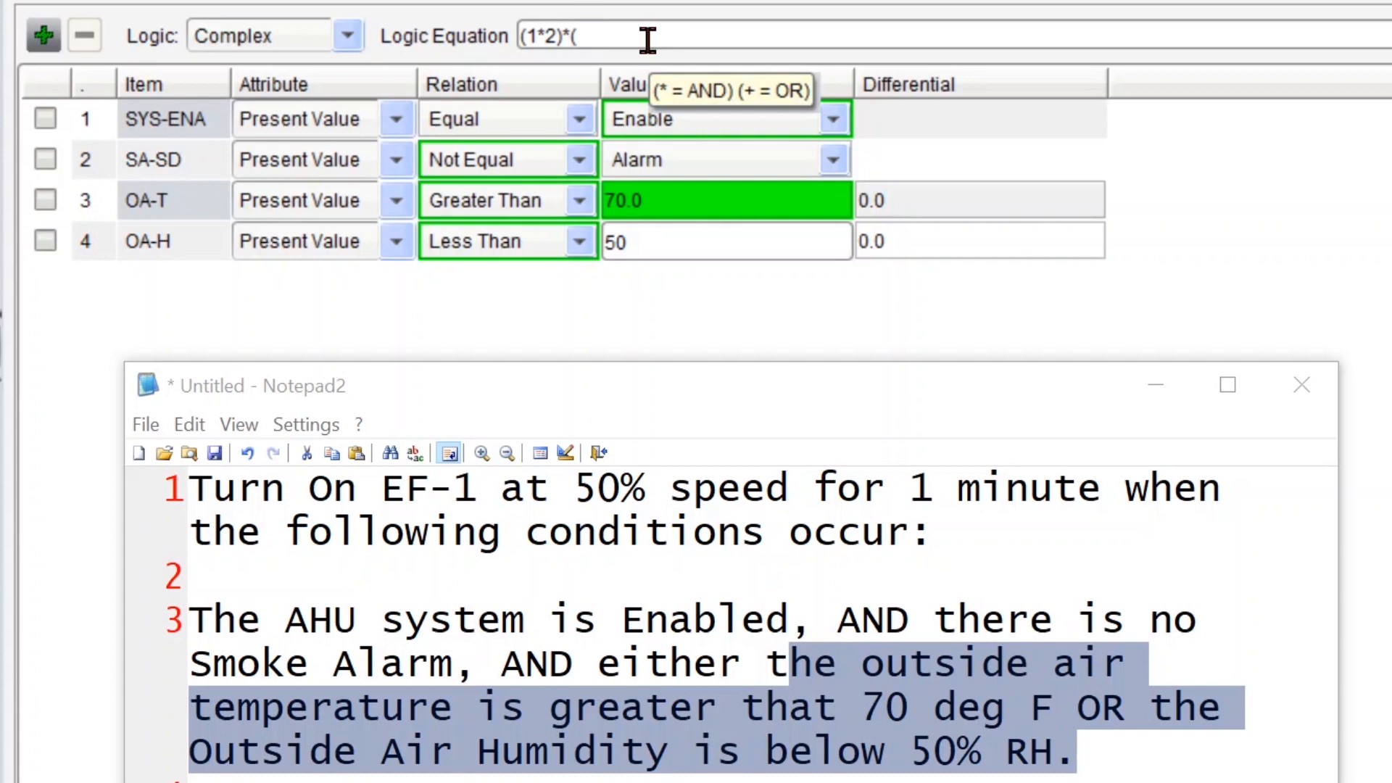
key(Left)
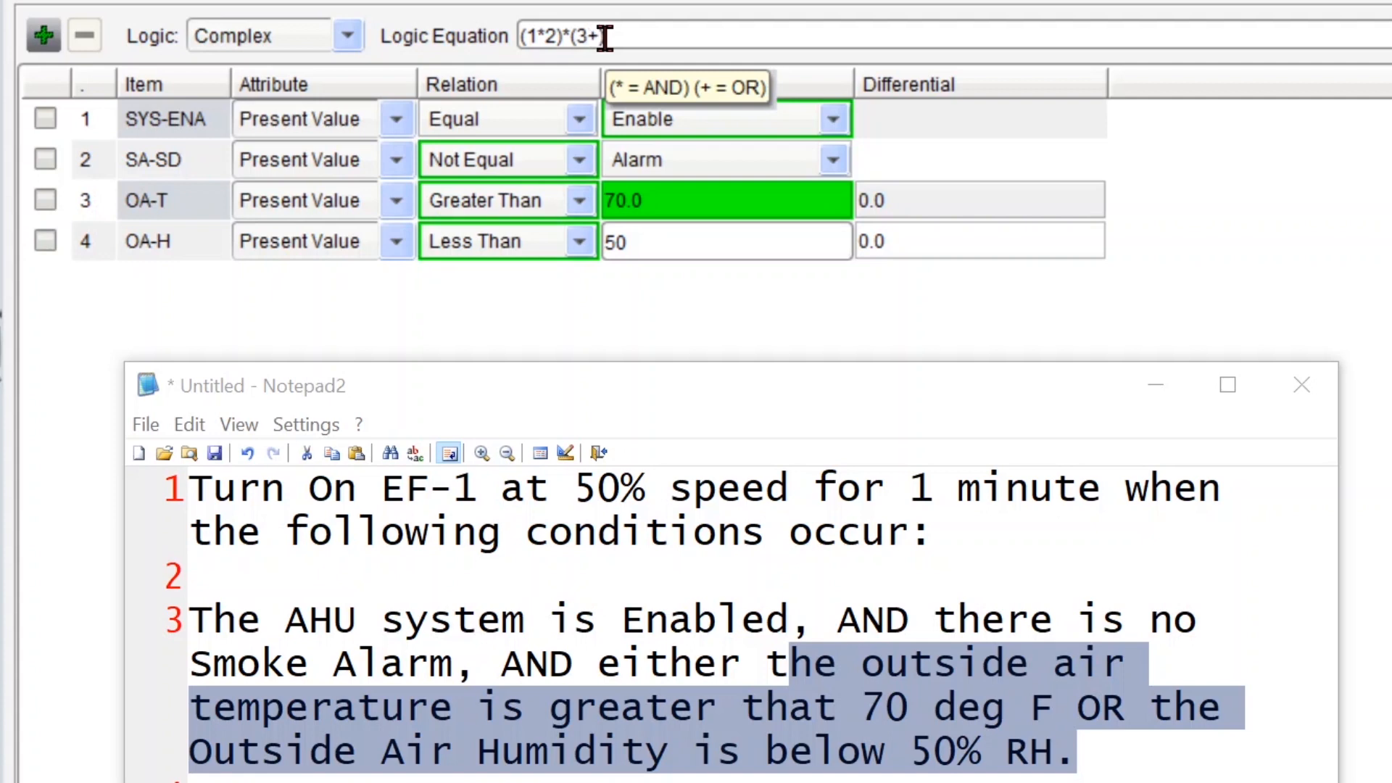
text(4)
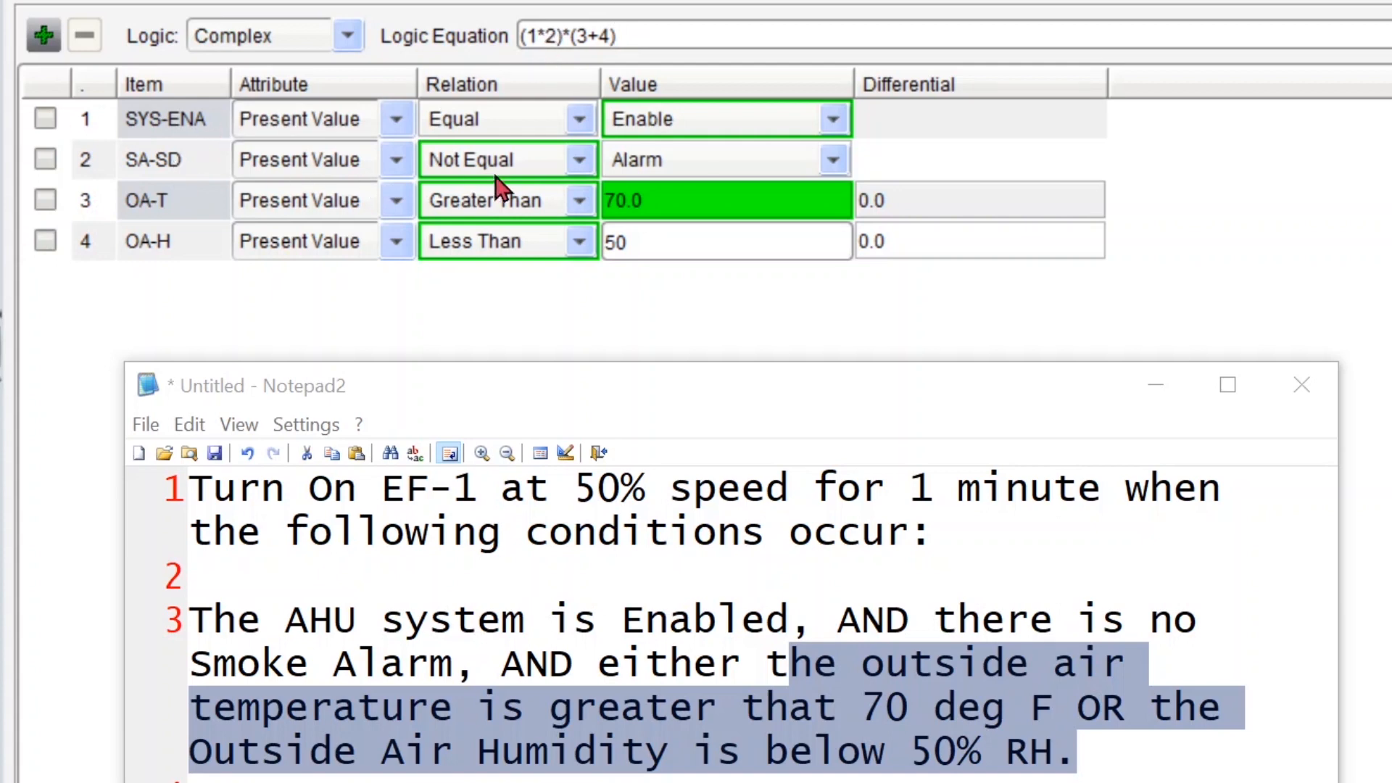
double_click(567, 35)
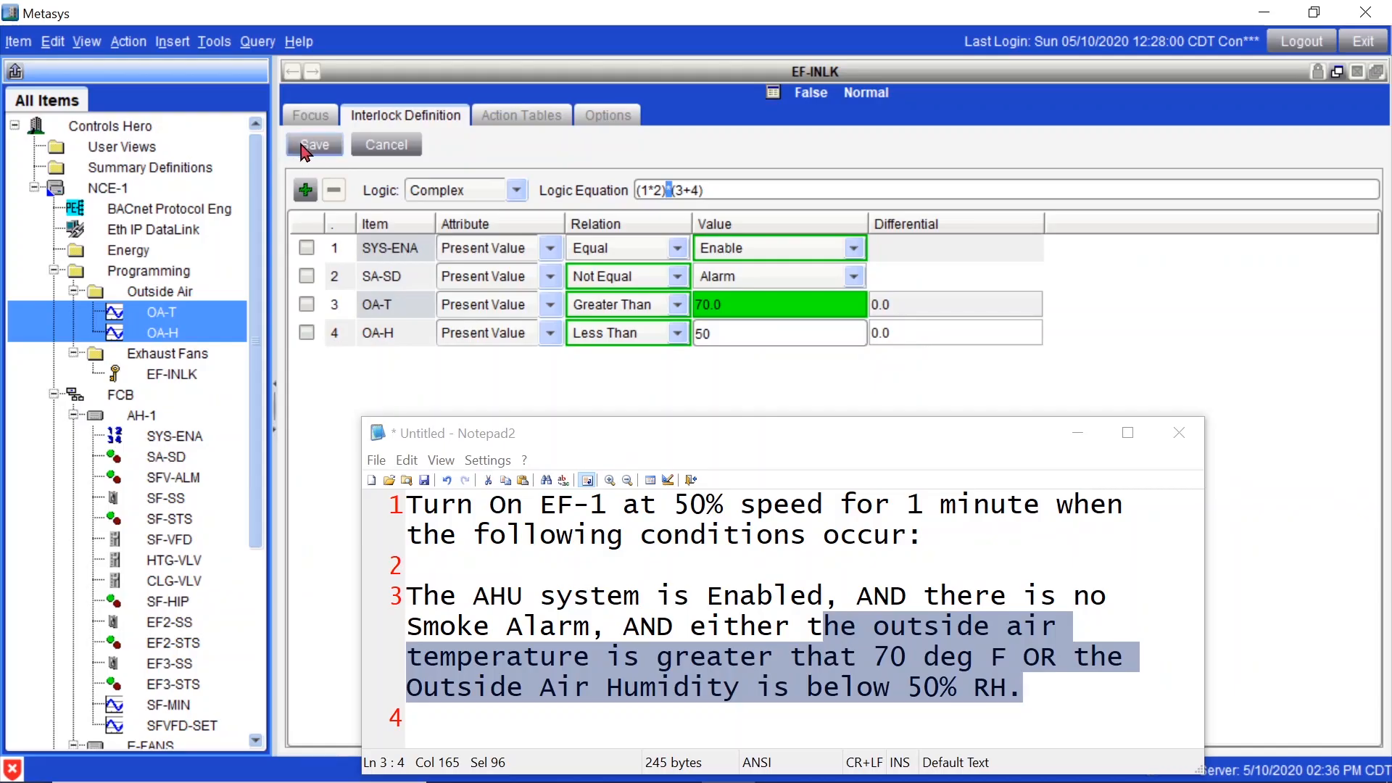
click(305, 150)
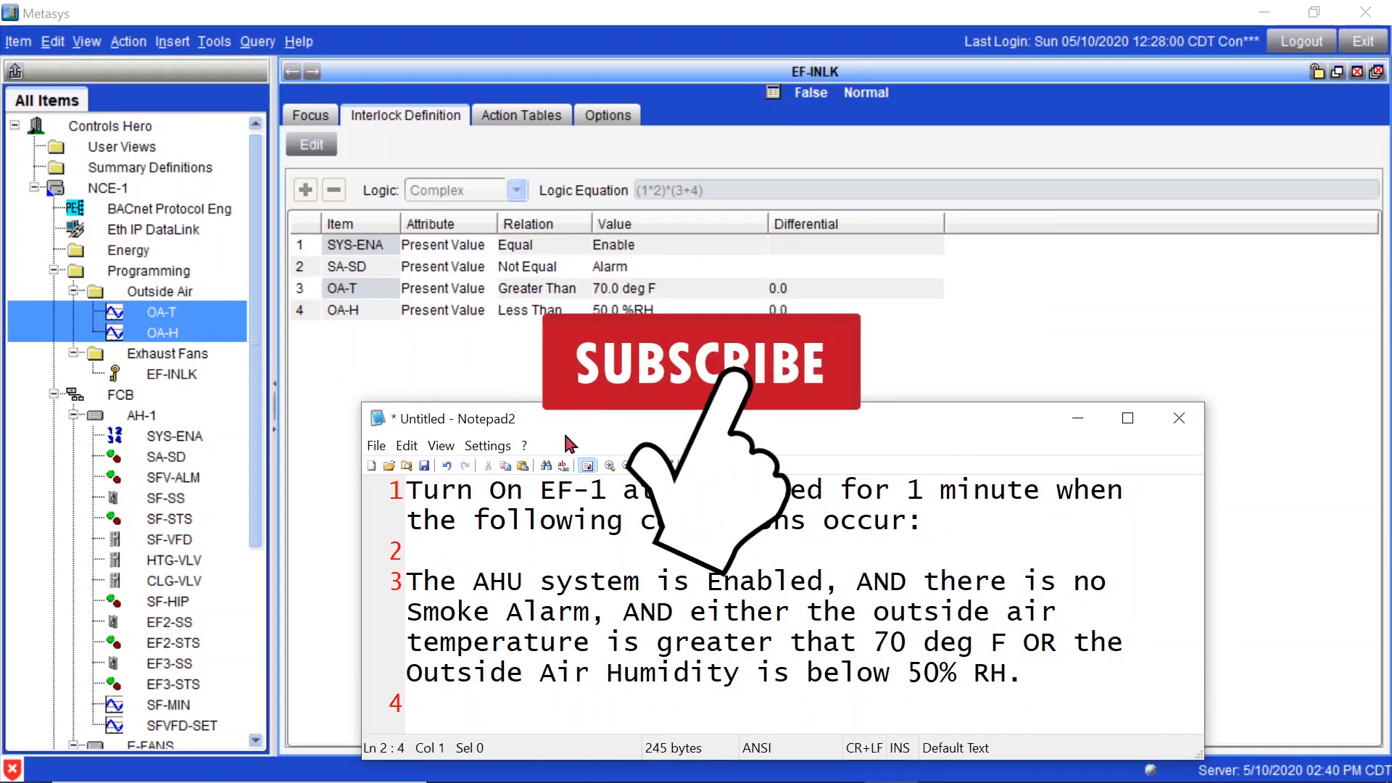
Highlight the note's requirement to run EF-1 at 50% speed for 1 minute, then open the interlock's action tables with the note moved aside.
click(396, 580)
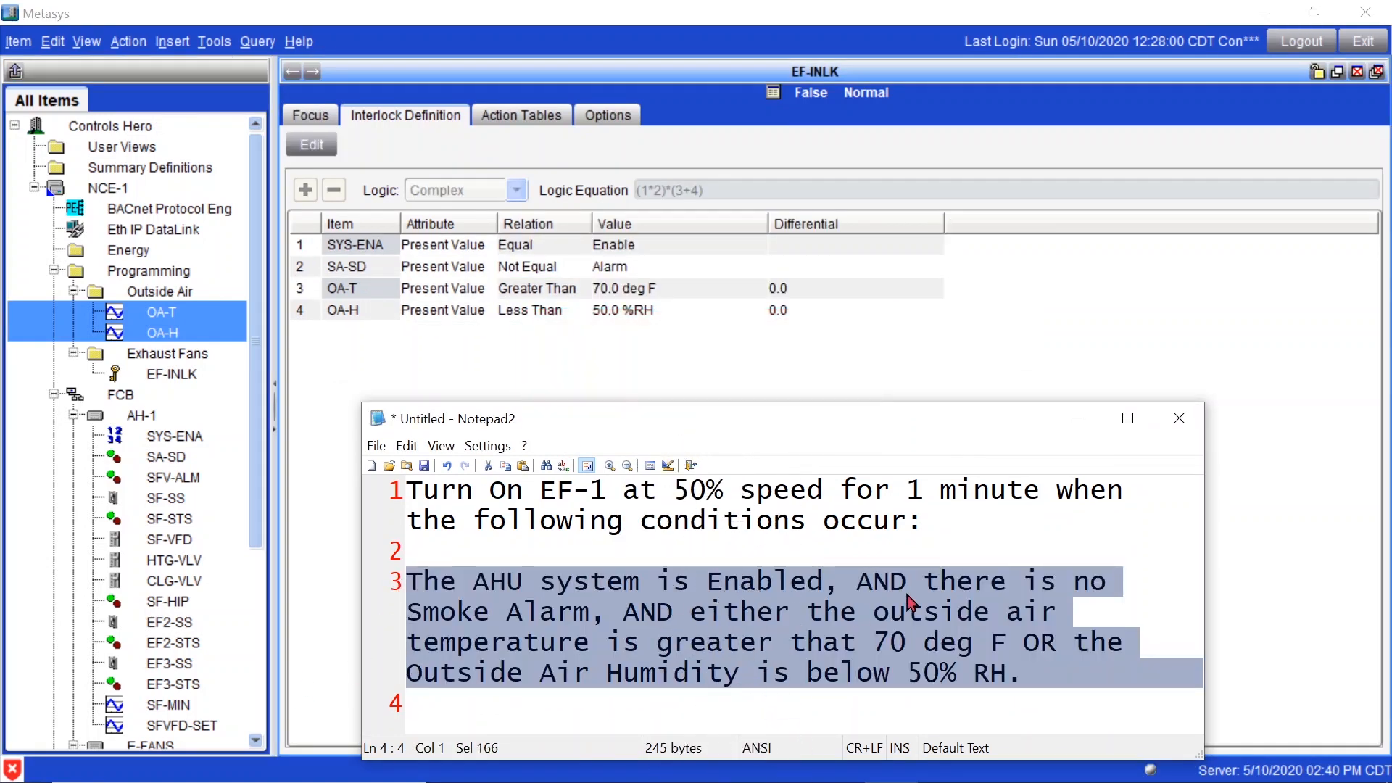
click(581, 523)
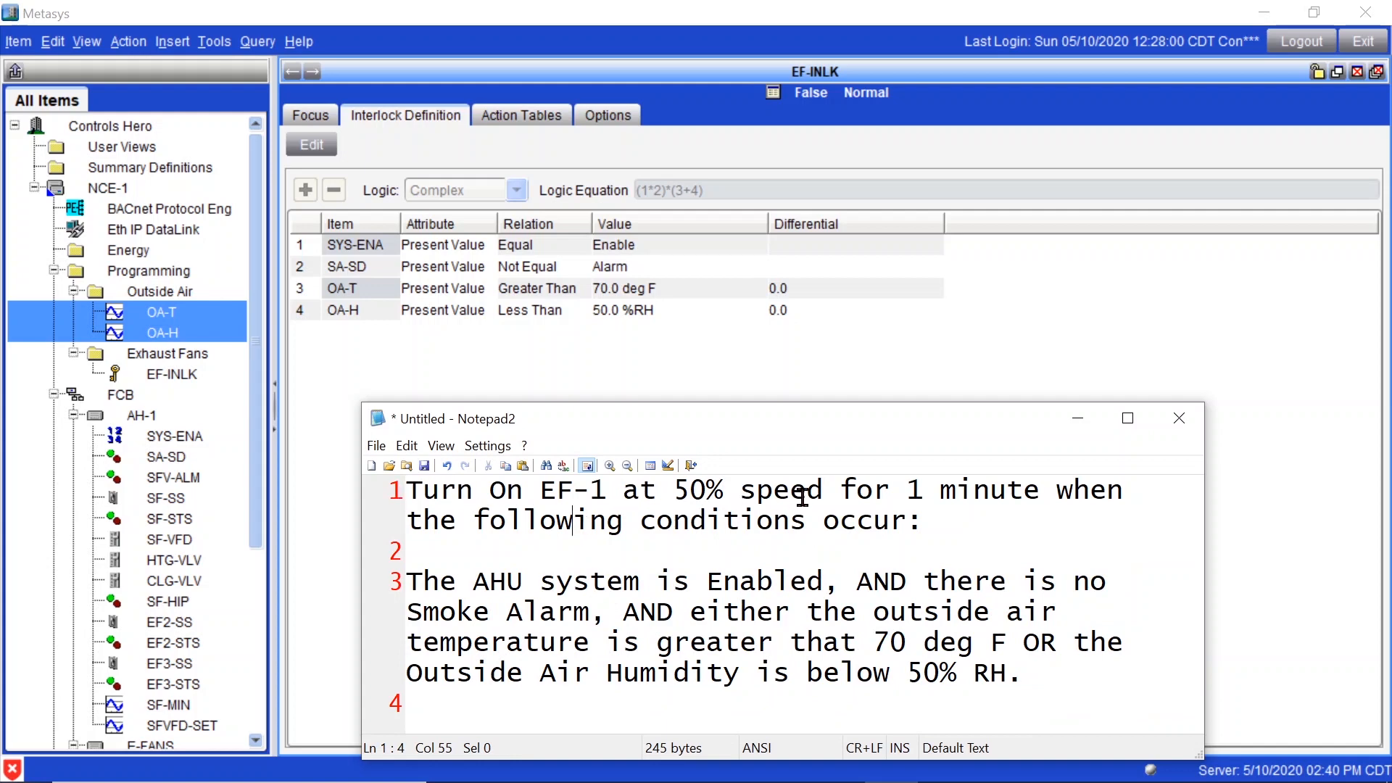
drag(1057, 493, 407, 493)
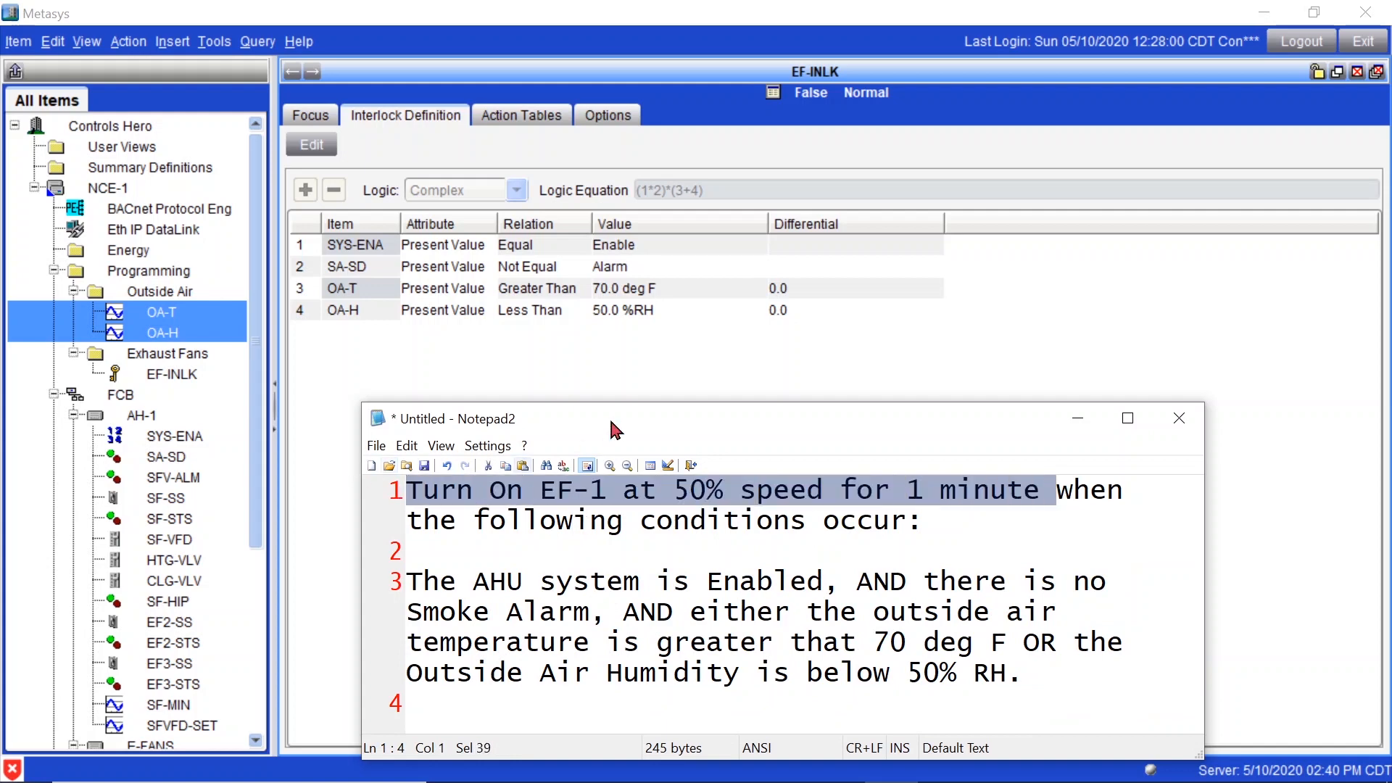
drag(616, 428, 625, 444)
click(544, 126)
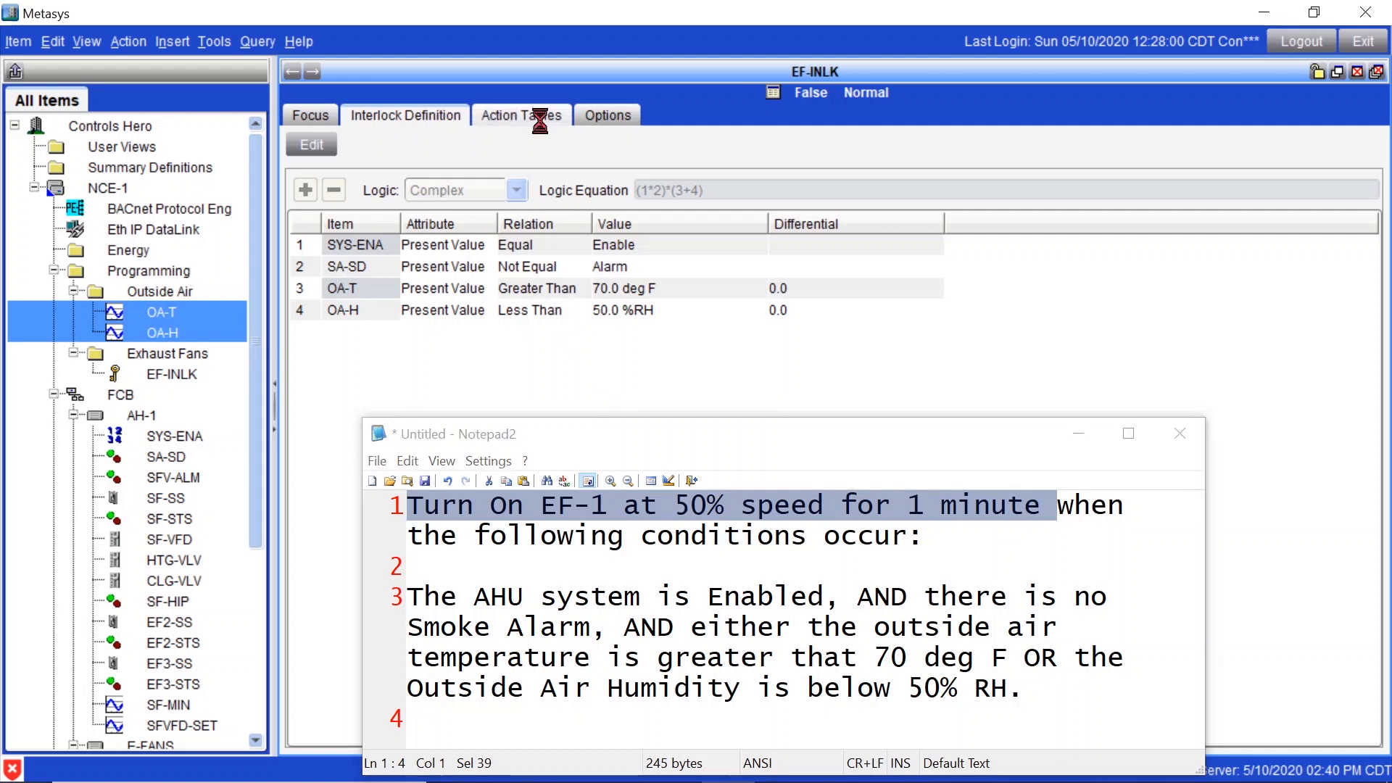
drag(713, 449, 914, 651)
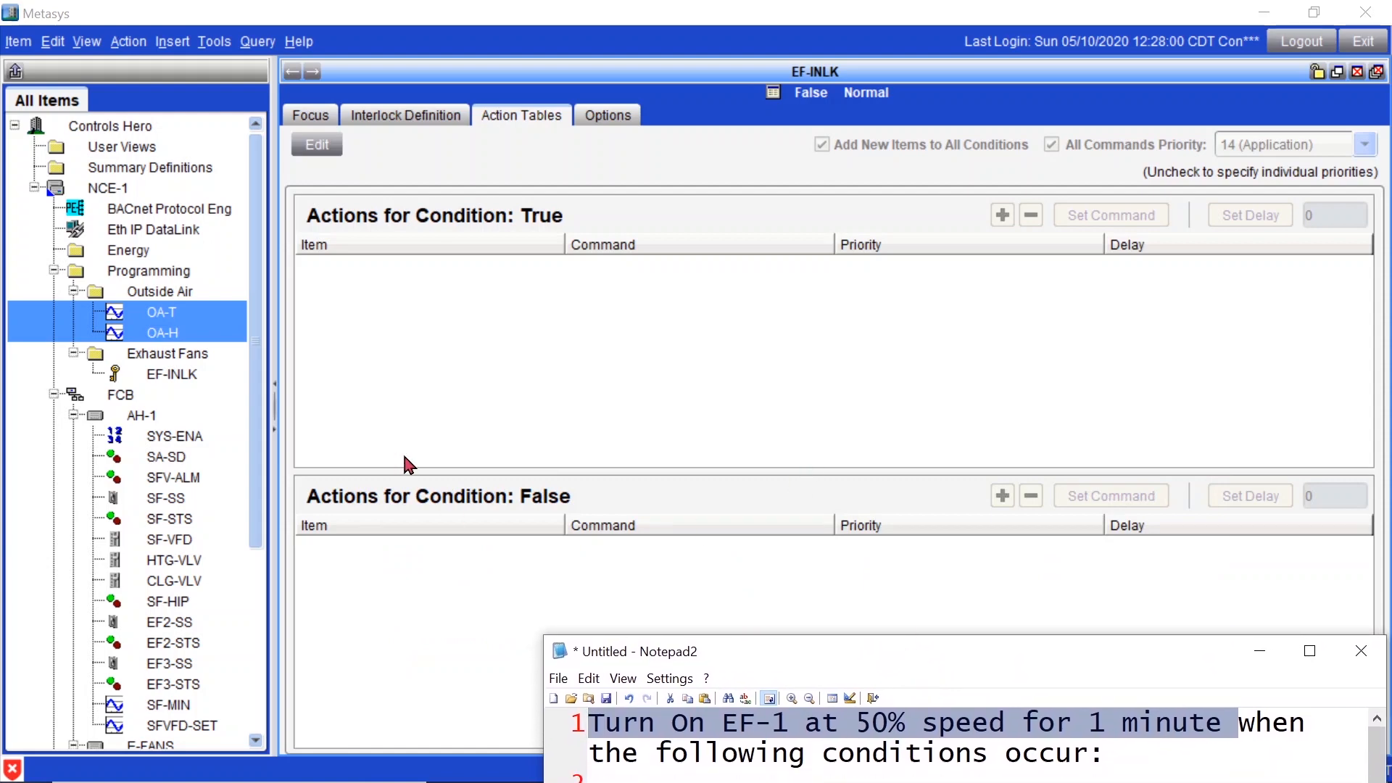
Collapse AH-1 in the item tree to reach the E-FANS points and start editing the action tables.
click(256, 308)
drag(259, 308, 258, 367)
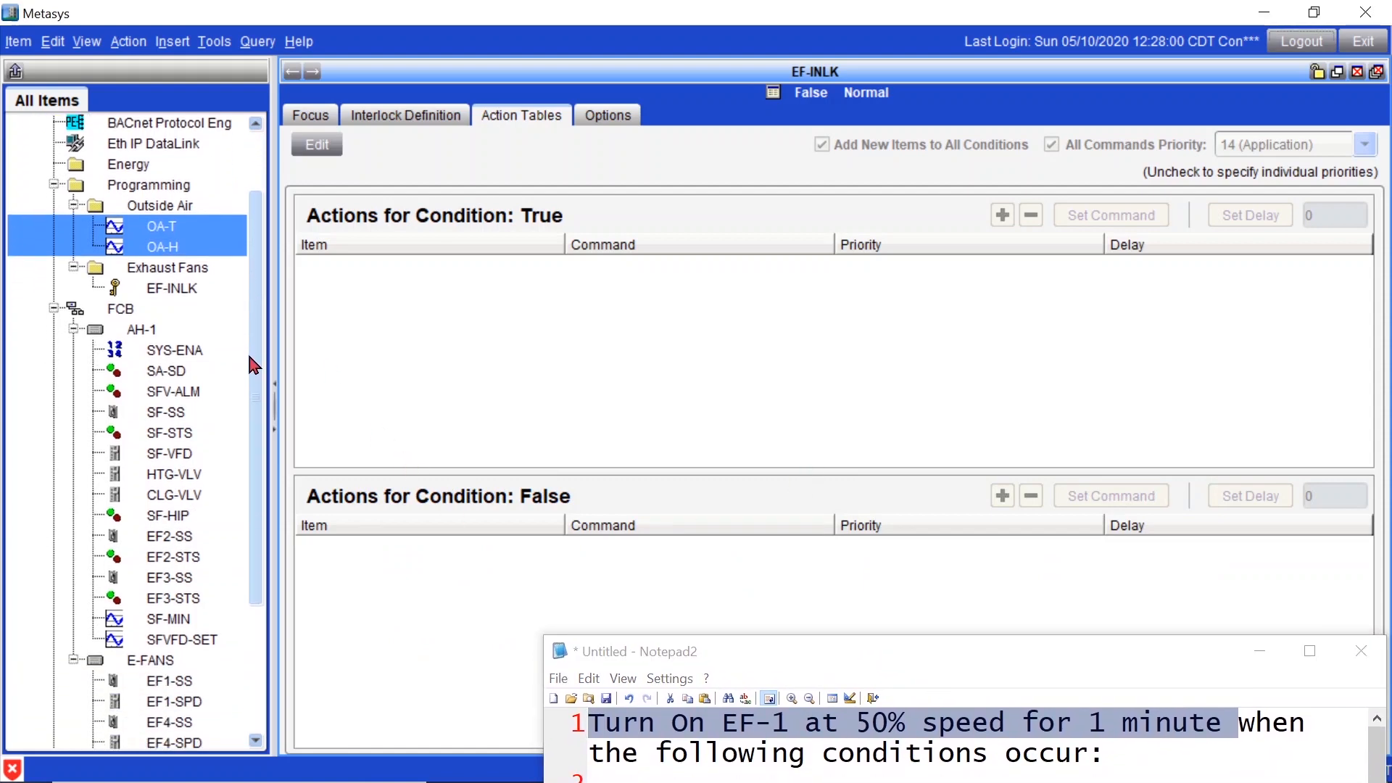
click(74, 332)
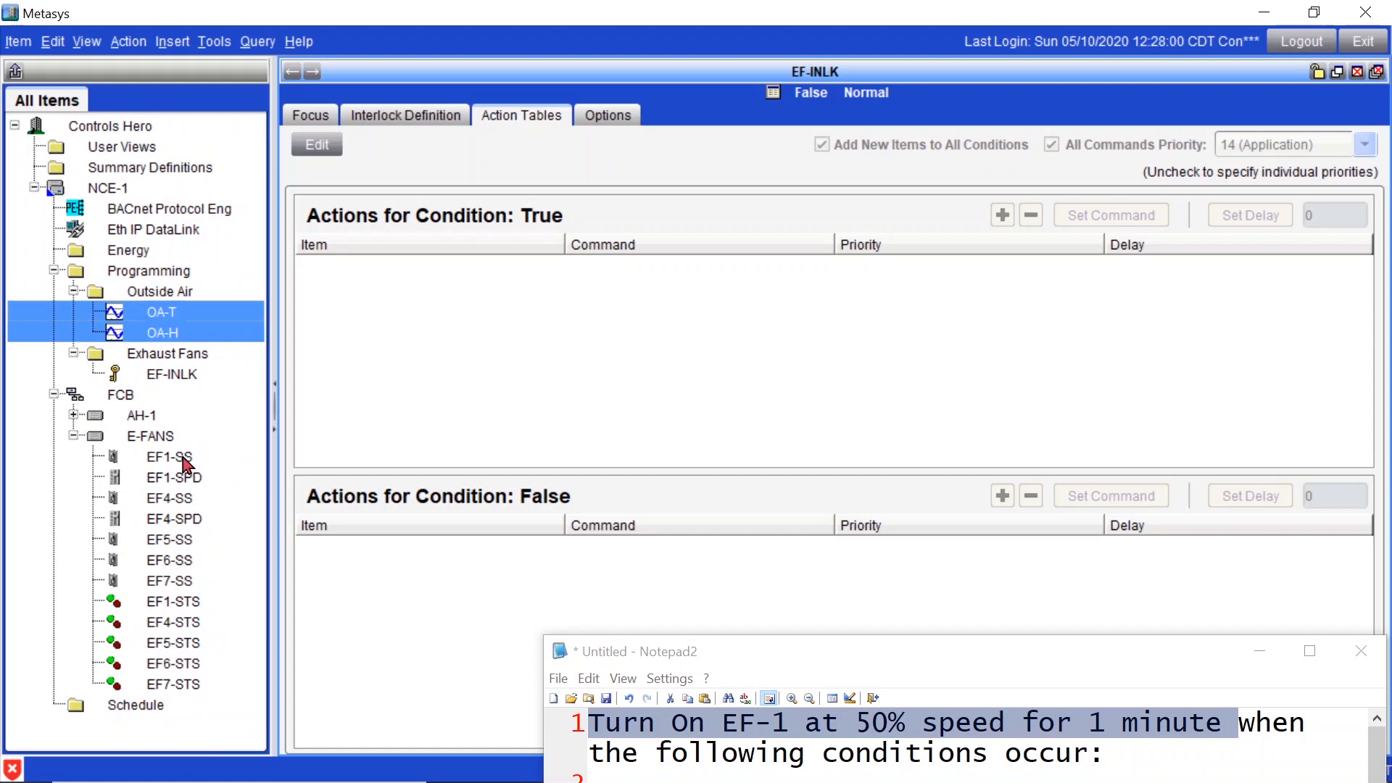
click(322, 151)
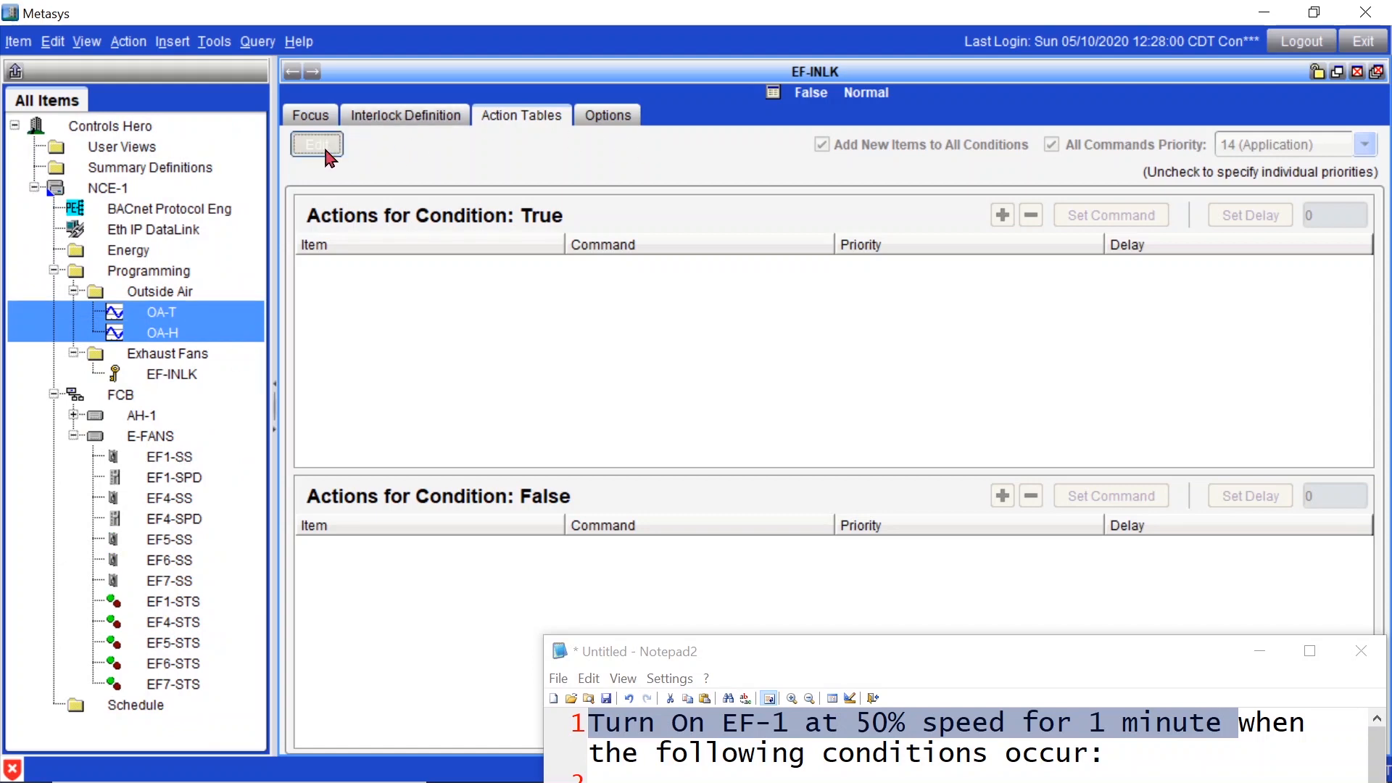
Add EF1-SS and EF1-SPD together to the actions for both the True and False conditions.
click(185, 459)
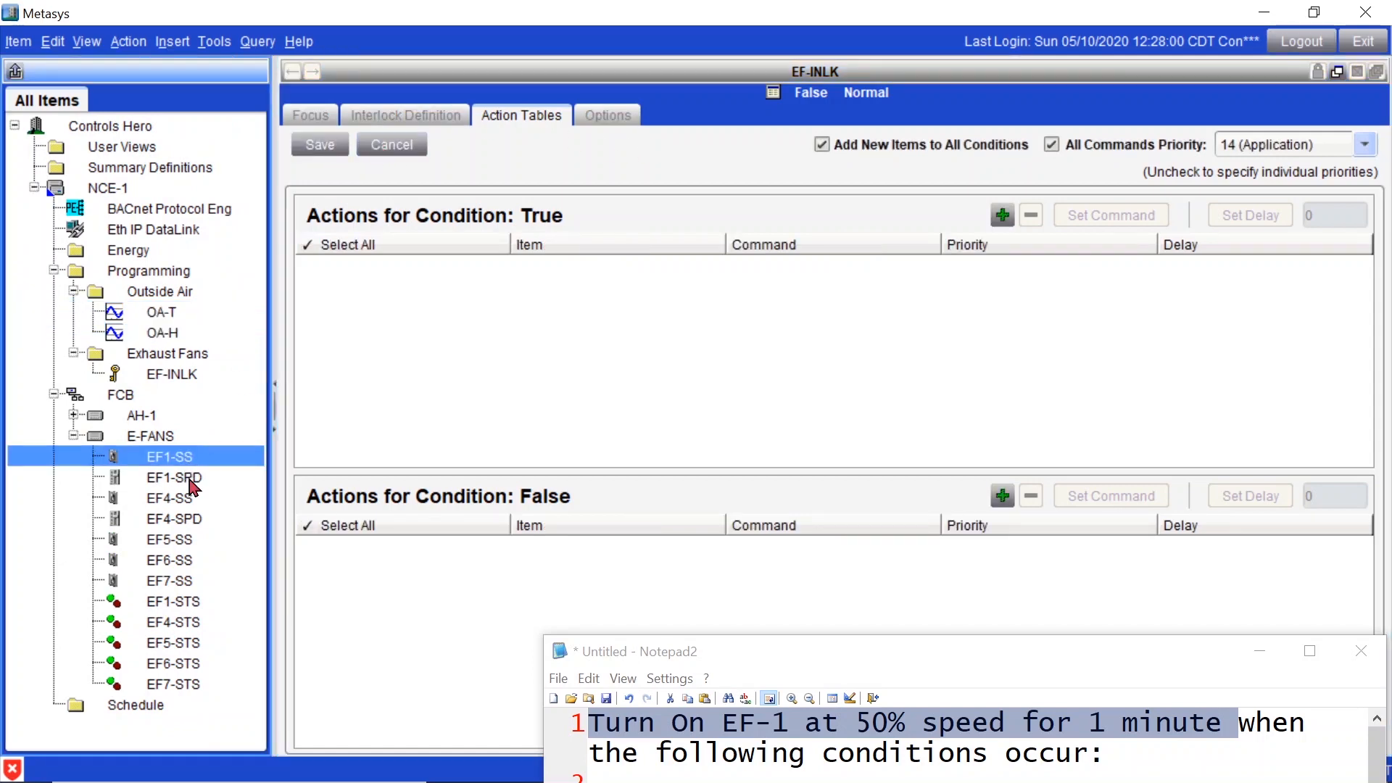
ctrl+click(189, 479)
drag(181, 459, 633, 328)
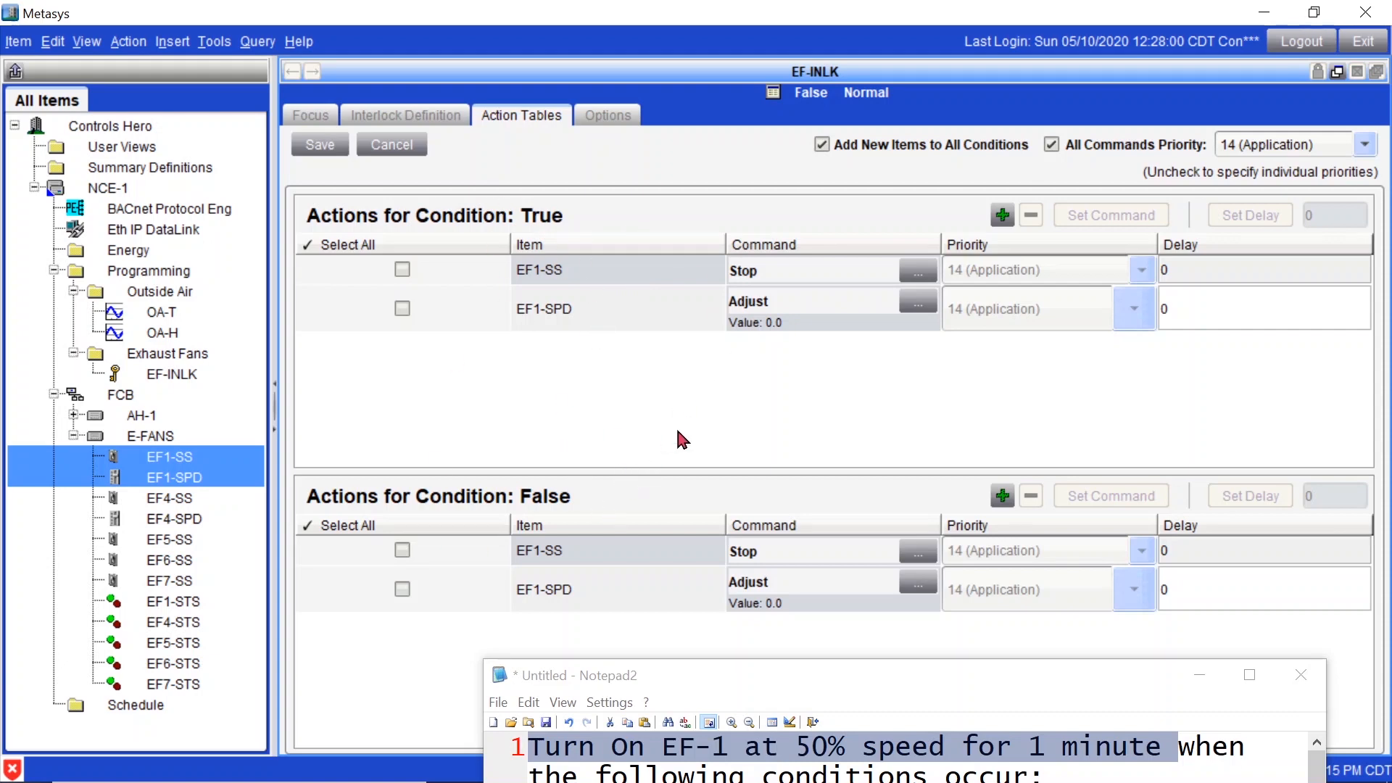
Remove all items from the False condition's actions and from the True condition's actions.
click(427, 528)
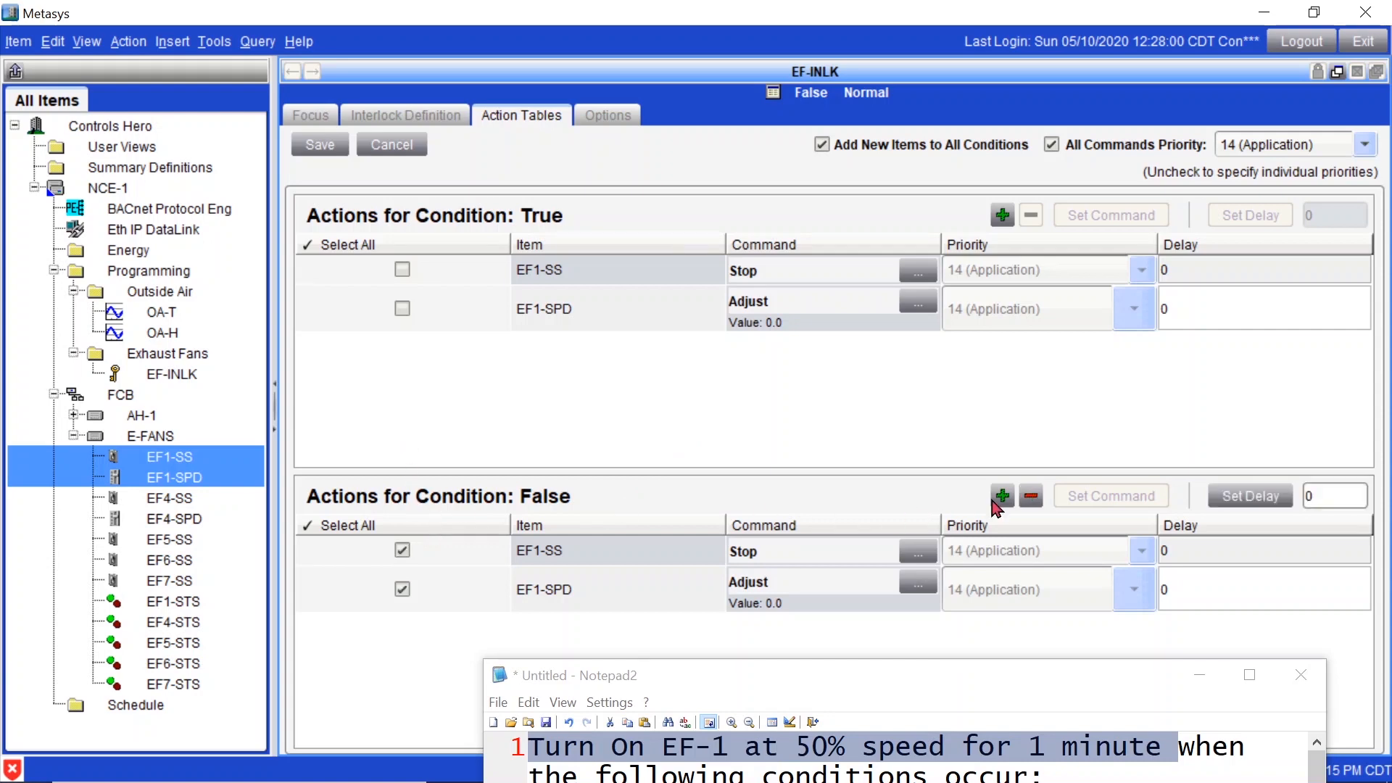
click(1031, 496)
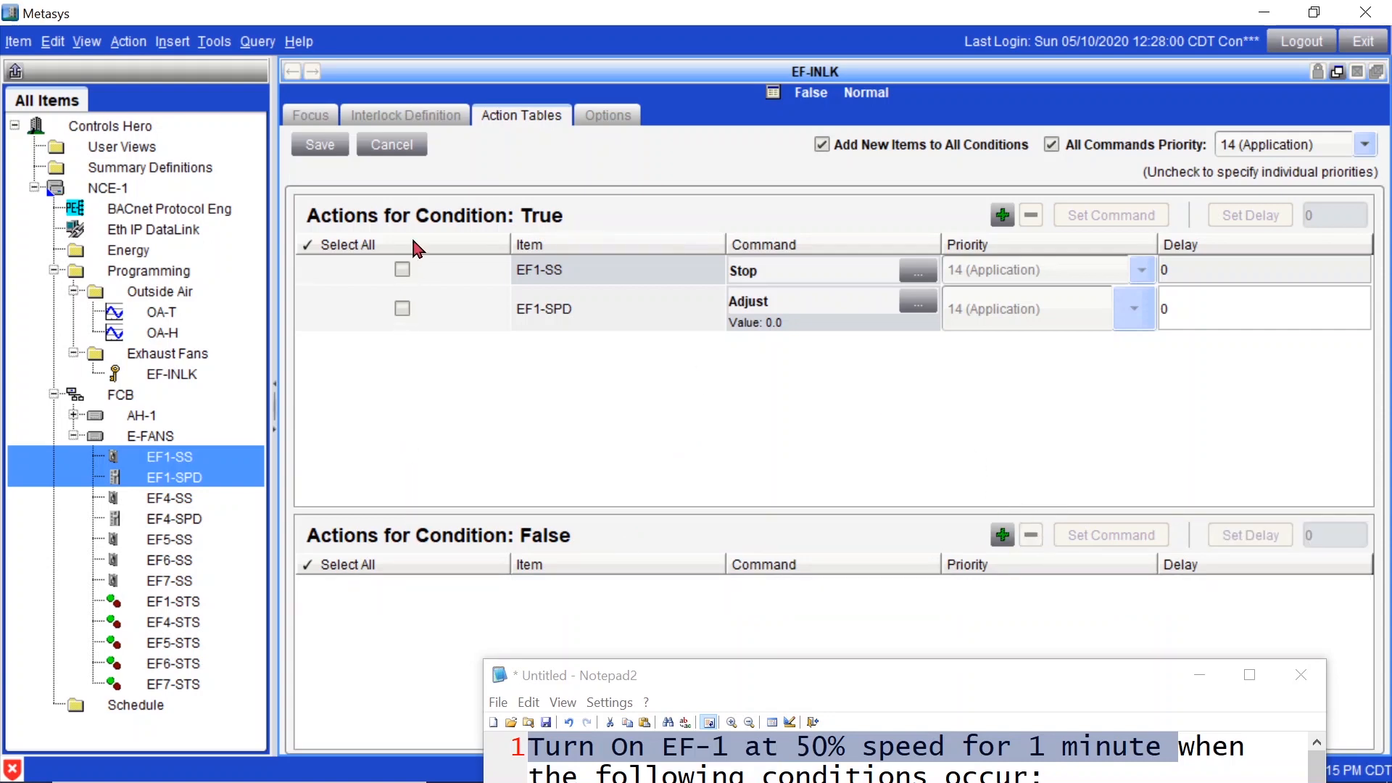
click(349, 245)
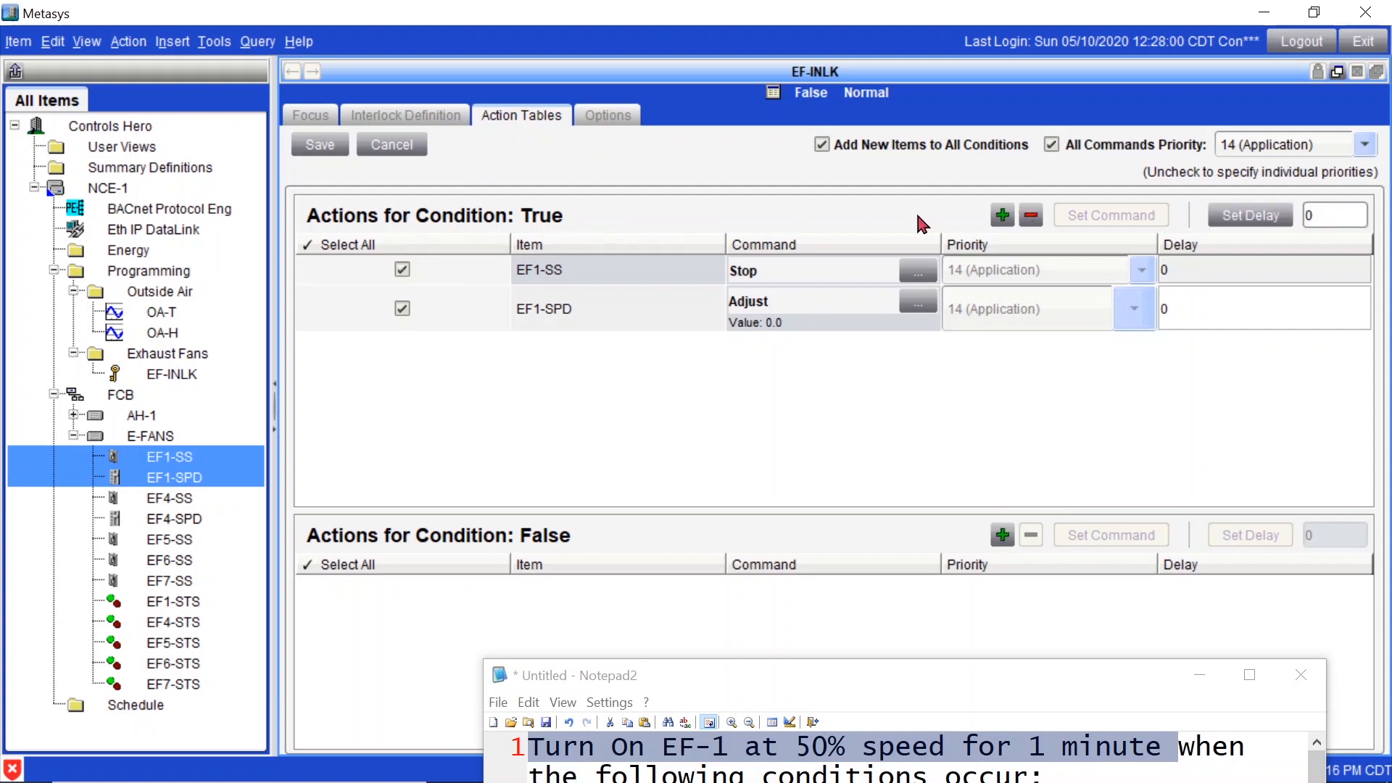
click(1031, 216)
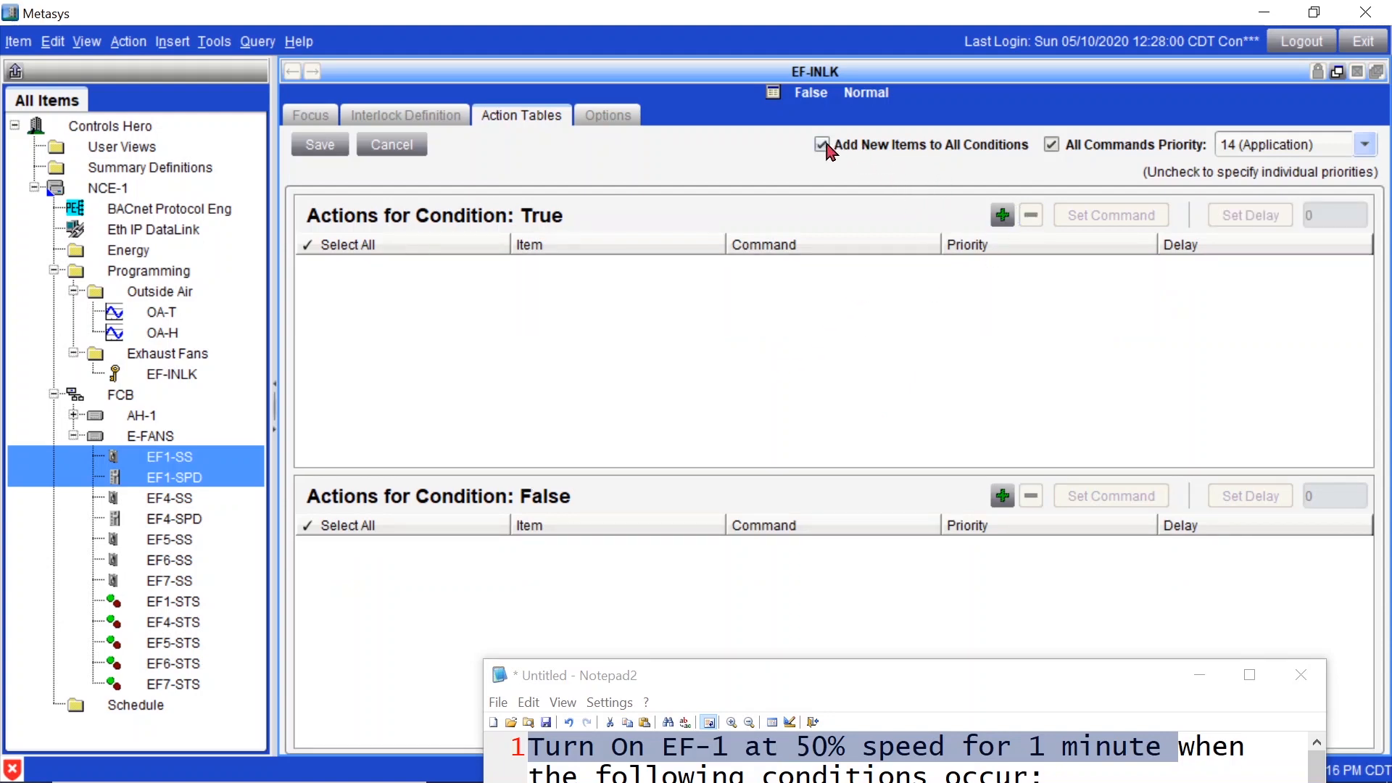
Turn off adding new items to all conditions and add EF1-SS and EF1-SPD to the True condition's actions only.
click(828, 144)
drag(189, 464, 537, 363)
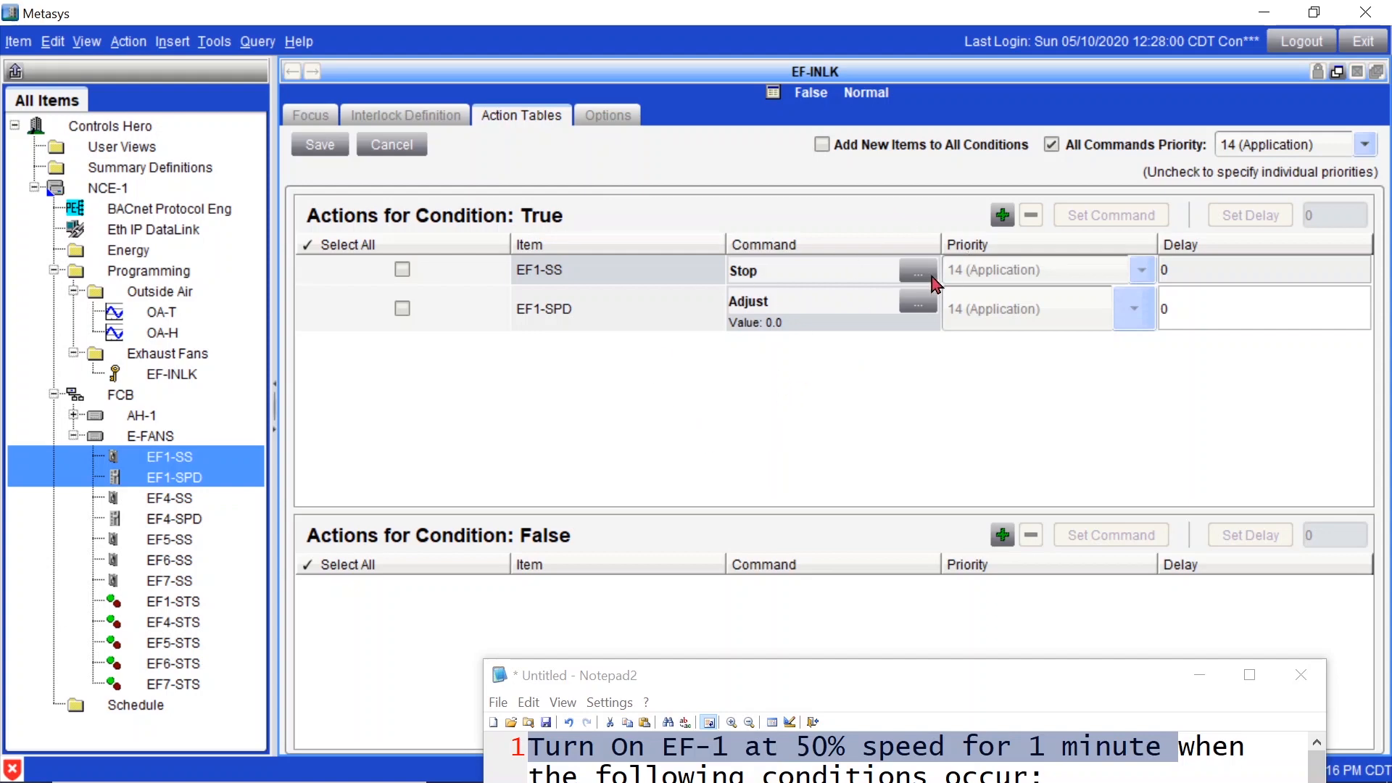
Set the True condition's EF1-SS command to Start and adjust its EF1-SPD value to 50%.
click(918, 273)
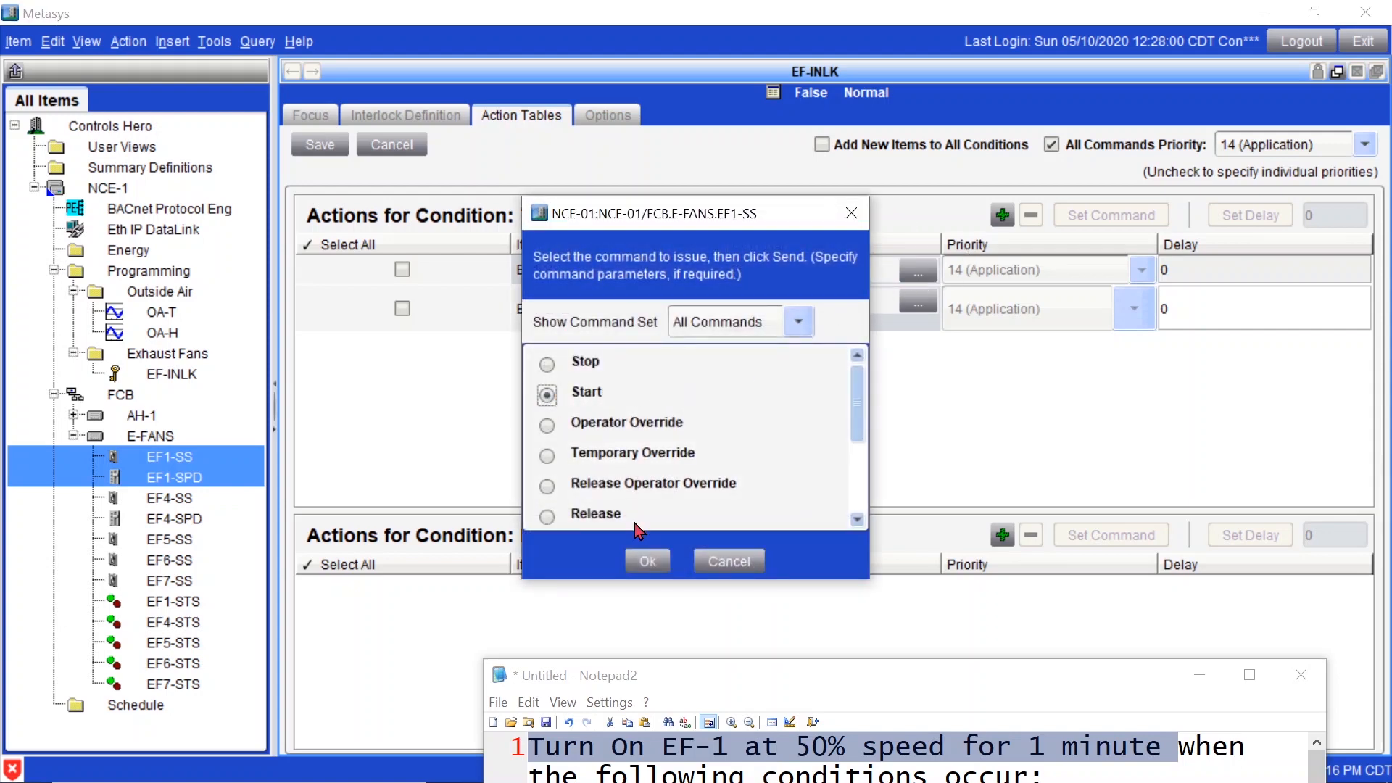
click(648, 561)
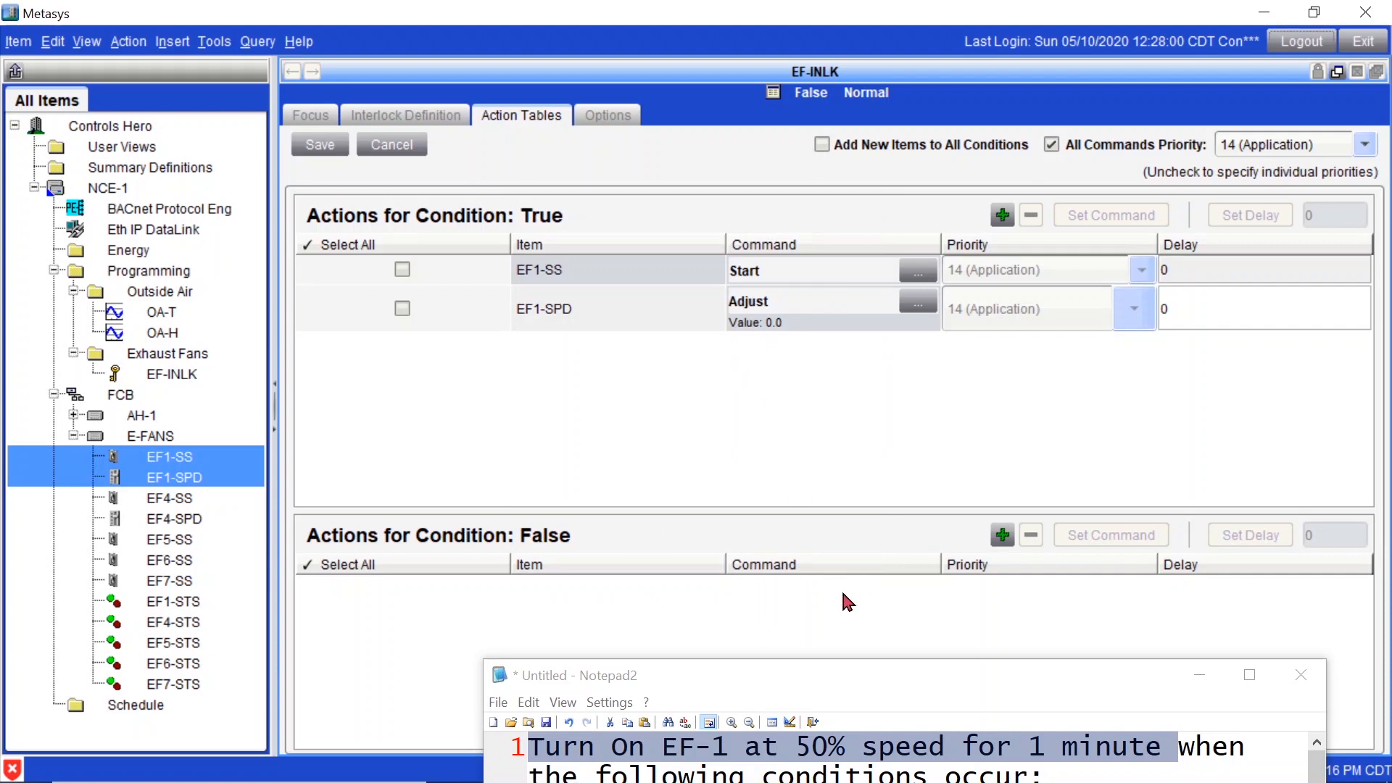
click(918, 302)
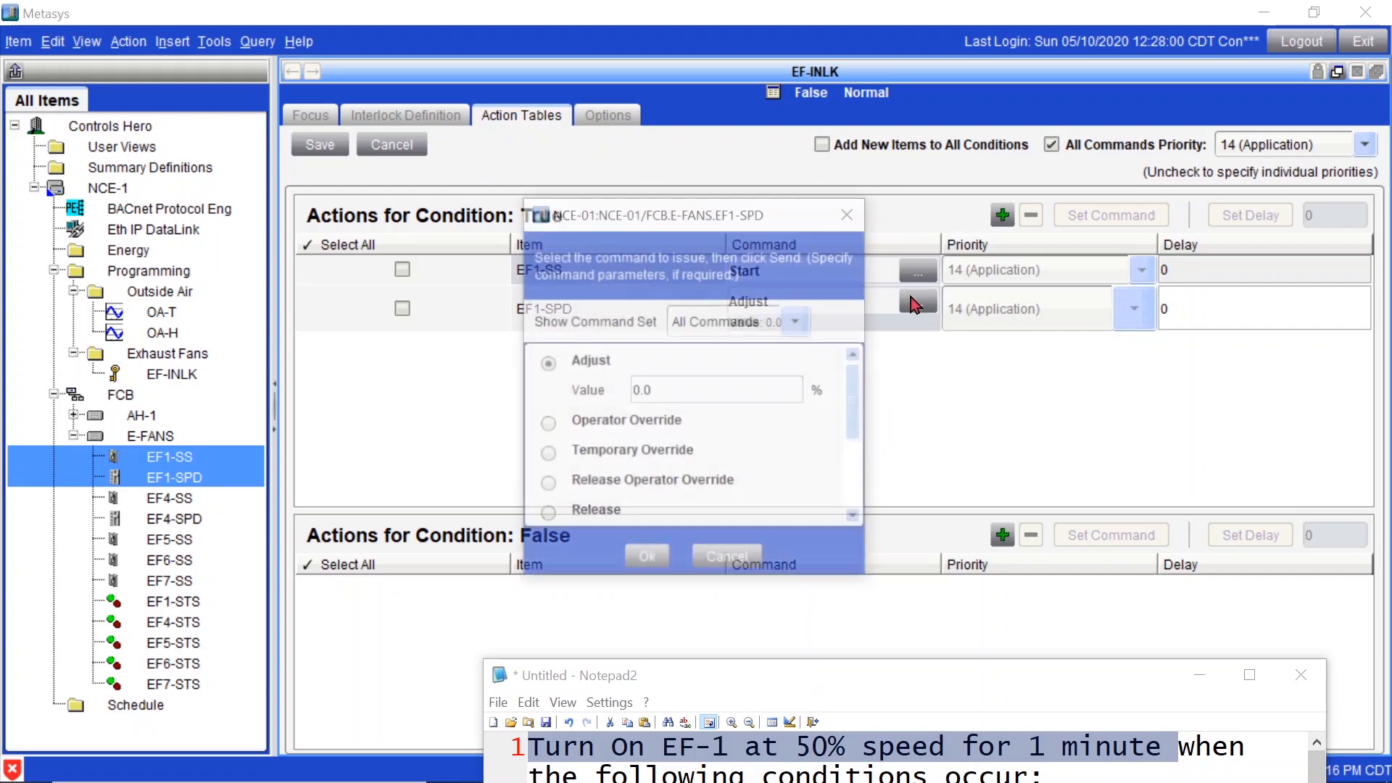
double_click(698, 393)
text(50)
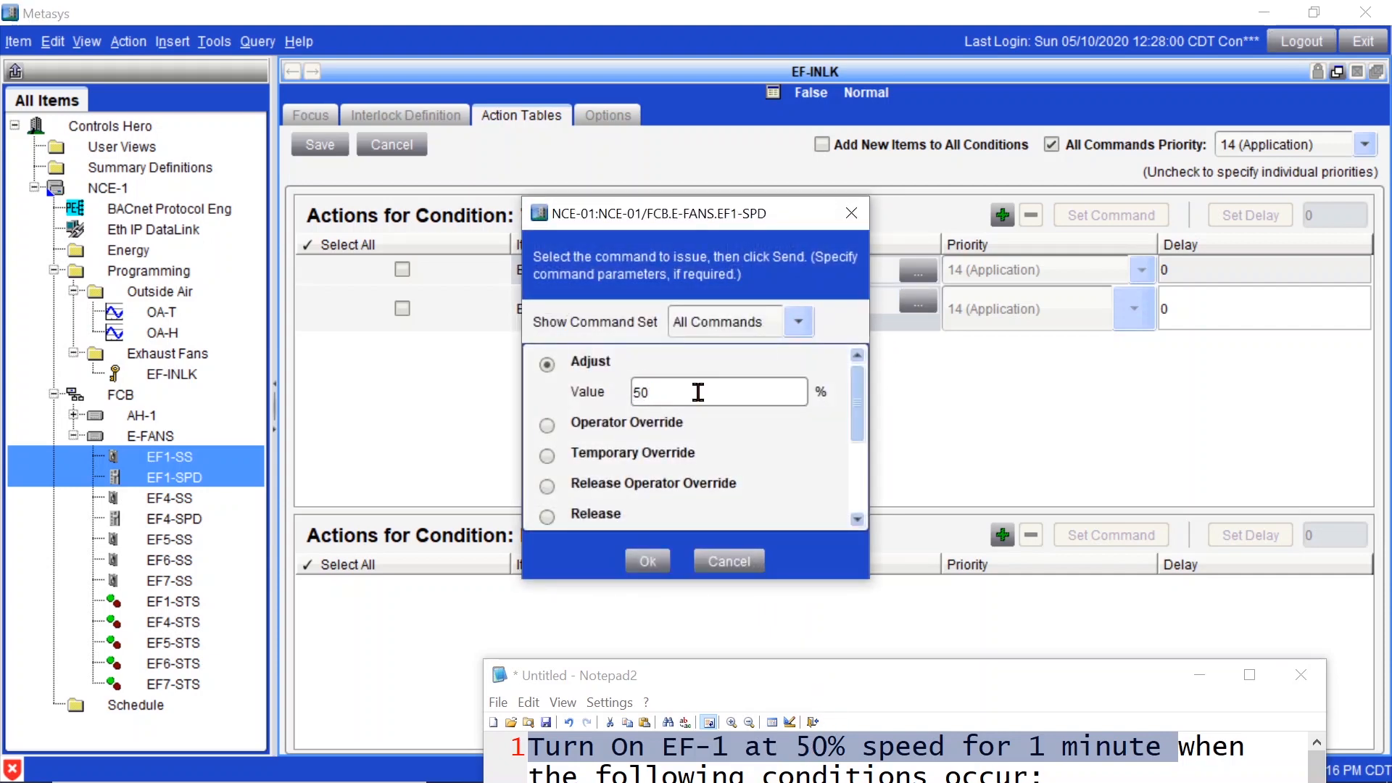
click(647, 560)
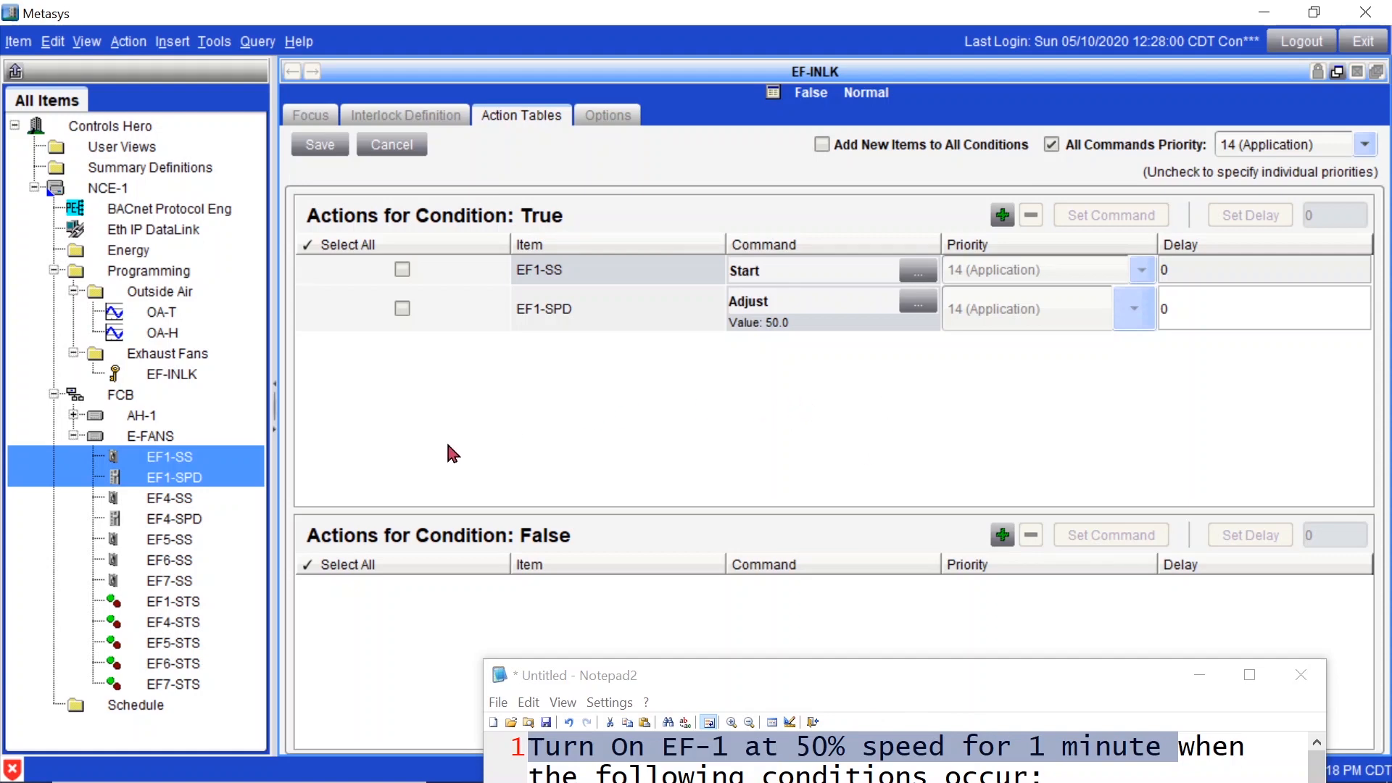
Add a second EF1-SS and EF1-SPD pair to the True condition's actions, each with a 60-second delay.
drag(180, 466, 665, 407)
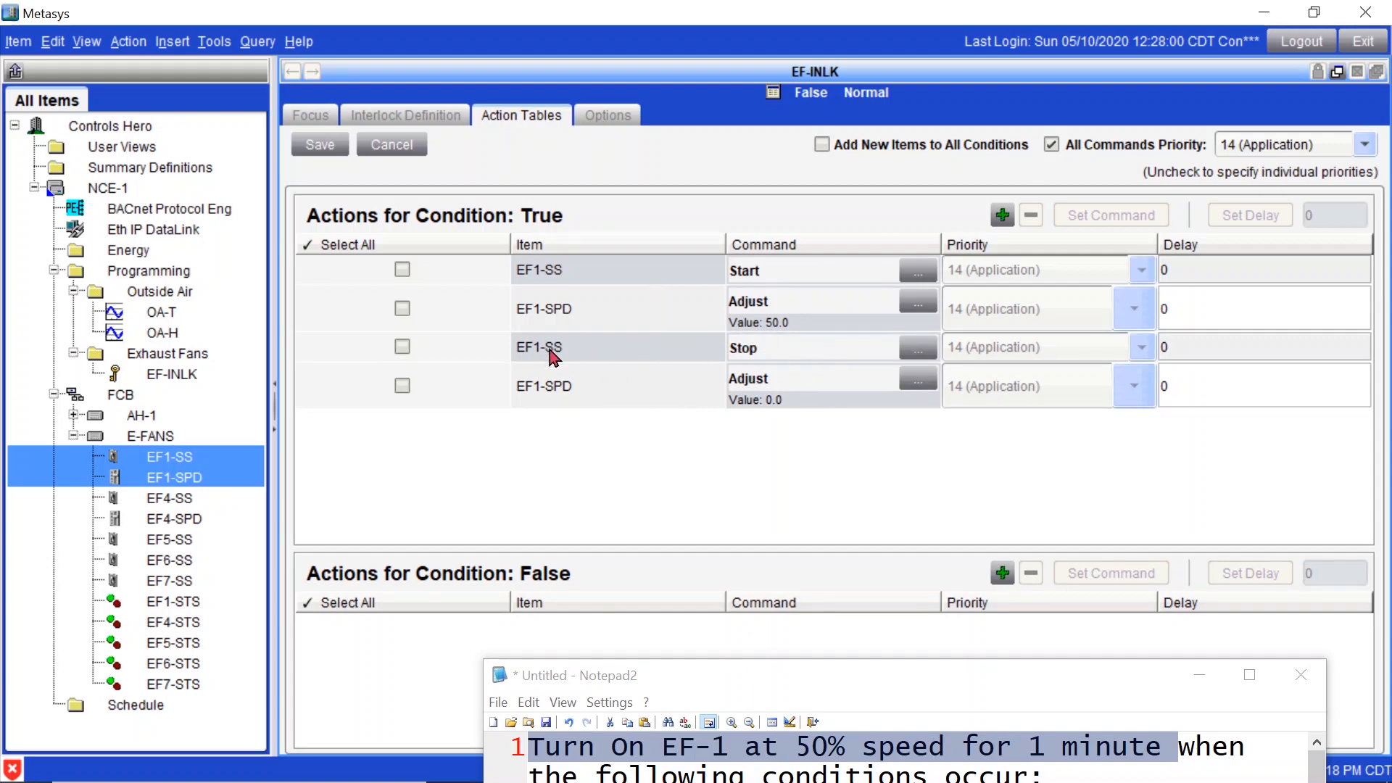
click(1182, 349)
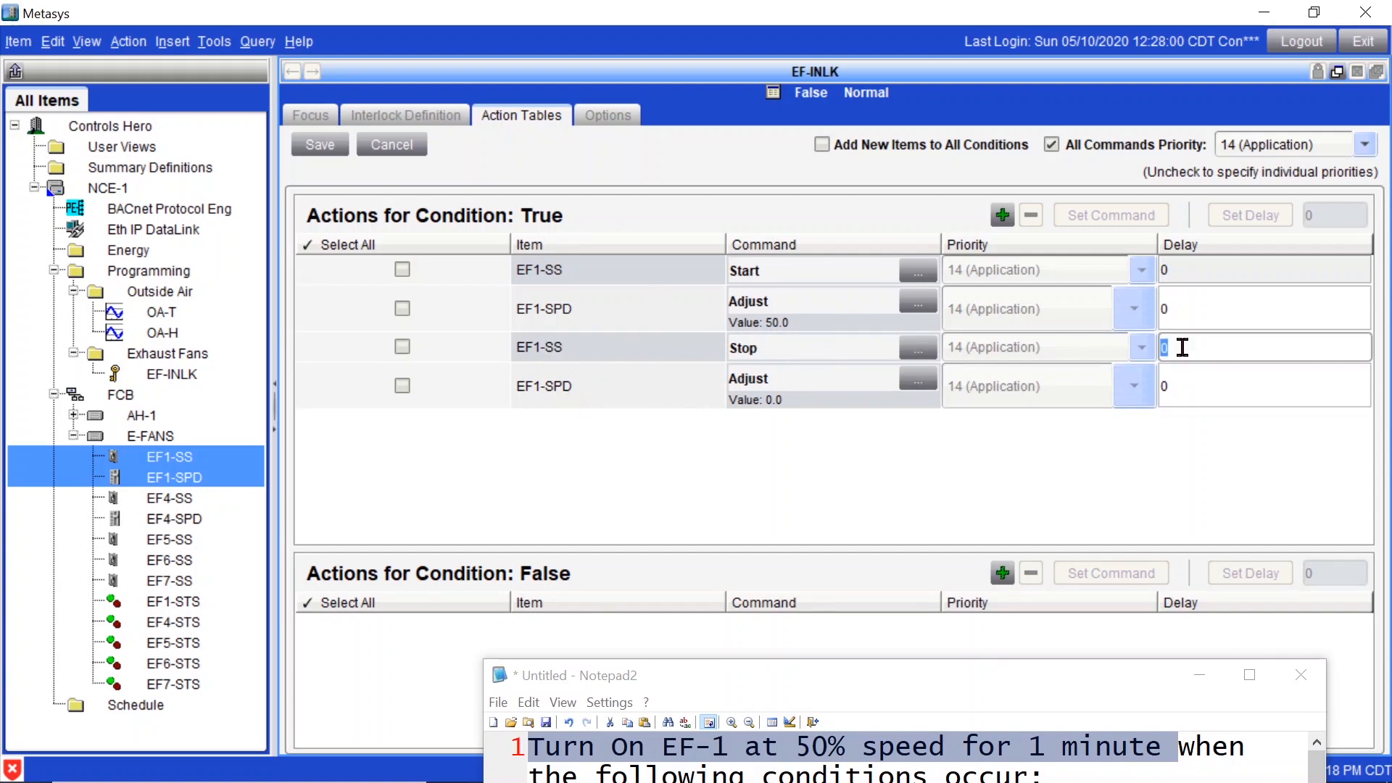
text(60)
click(1188, 382)
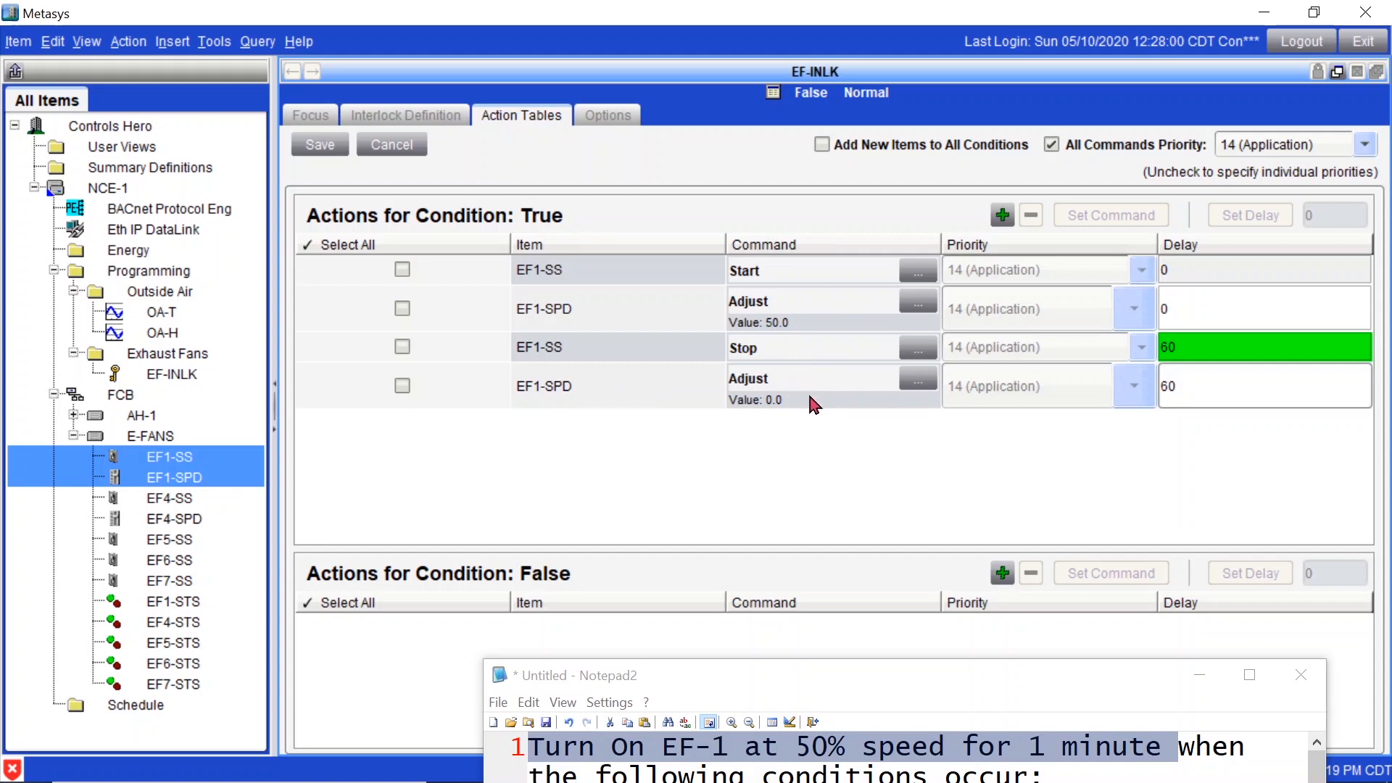
click(807, 465)
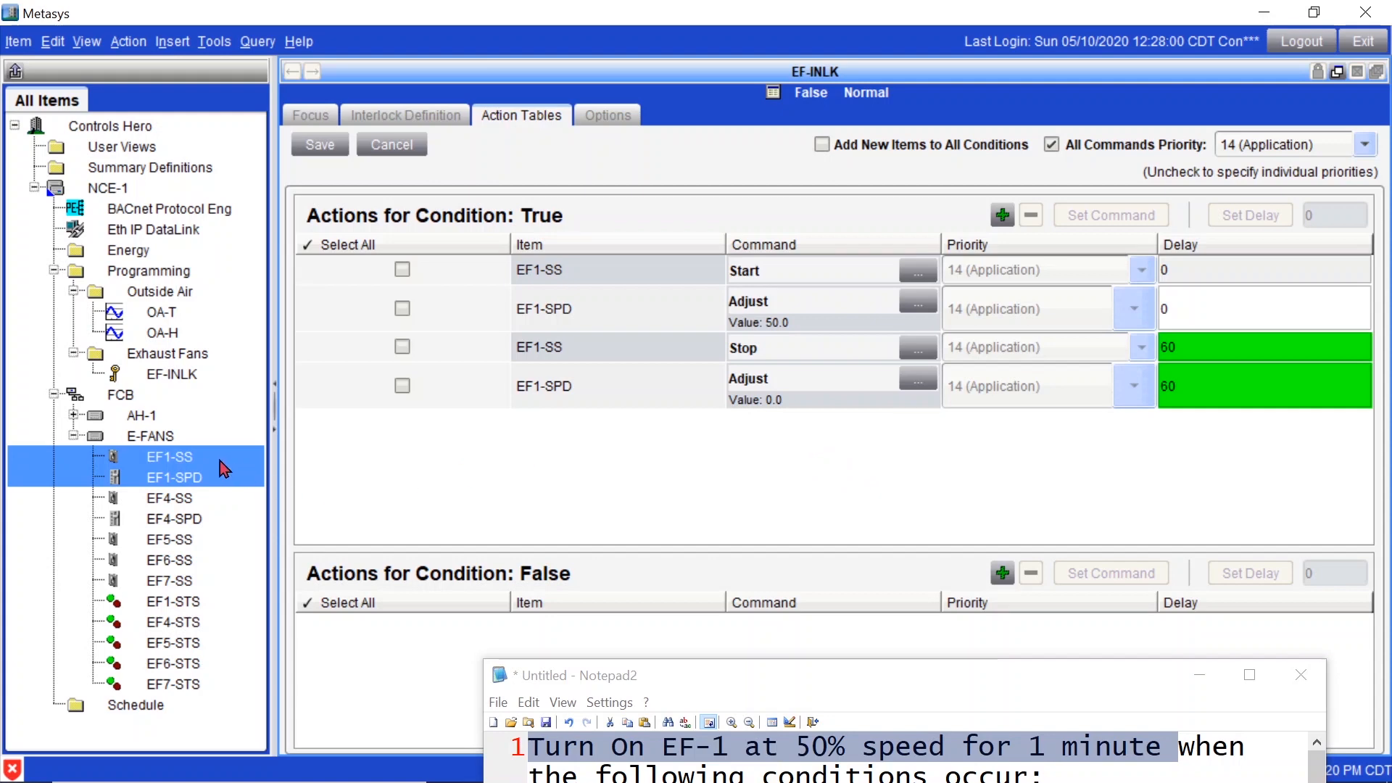
Add a third EF1-SS and EF1-SPD pair to the True condition's actions, each with a 62-second delay.
drag(163, 462, 811, 457)
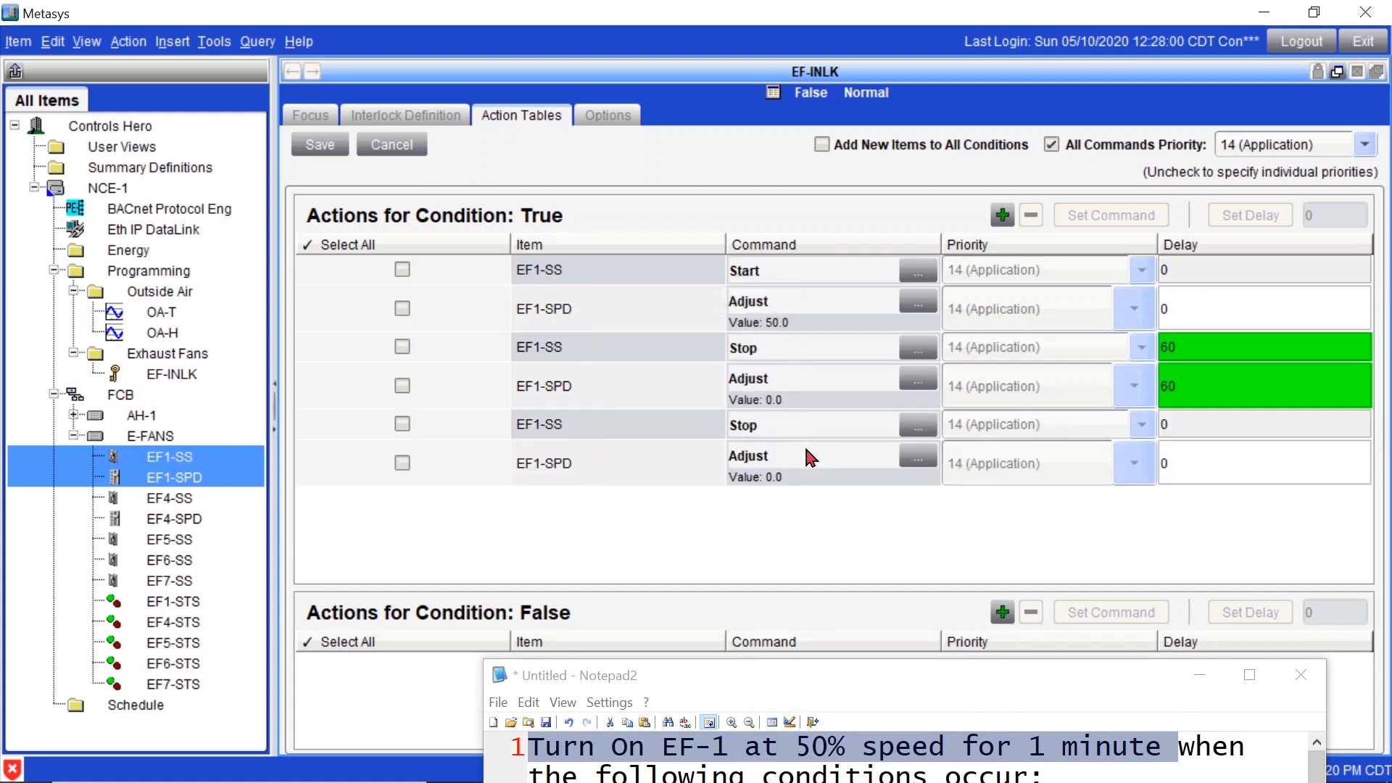
click(1199, 431)
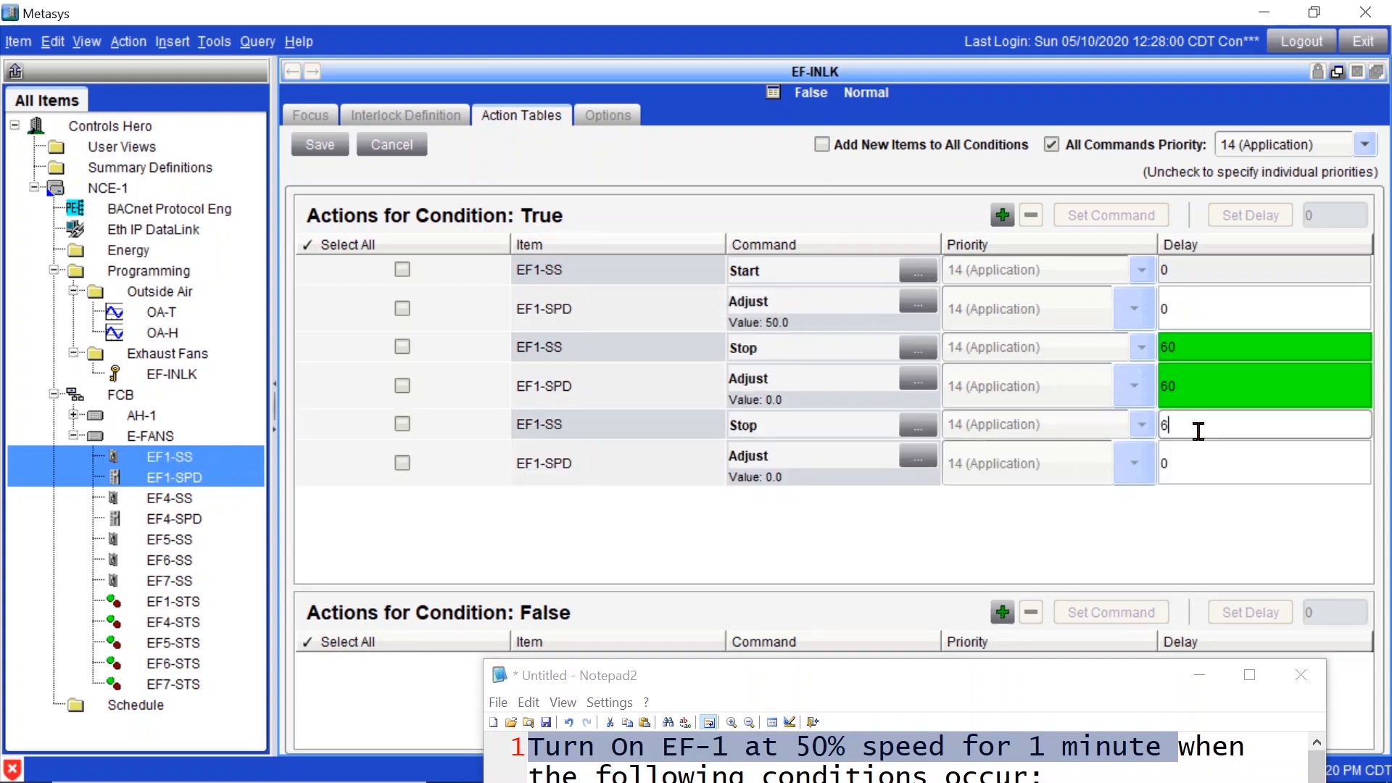
text(62)
click(1208, 462)
text(62)
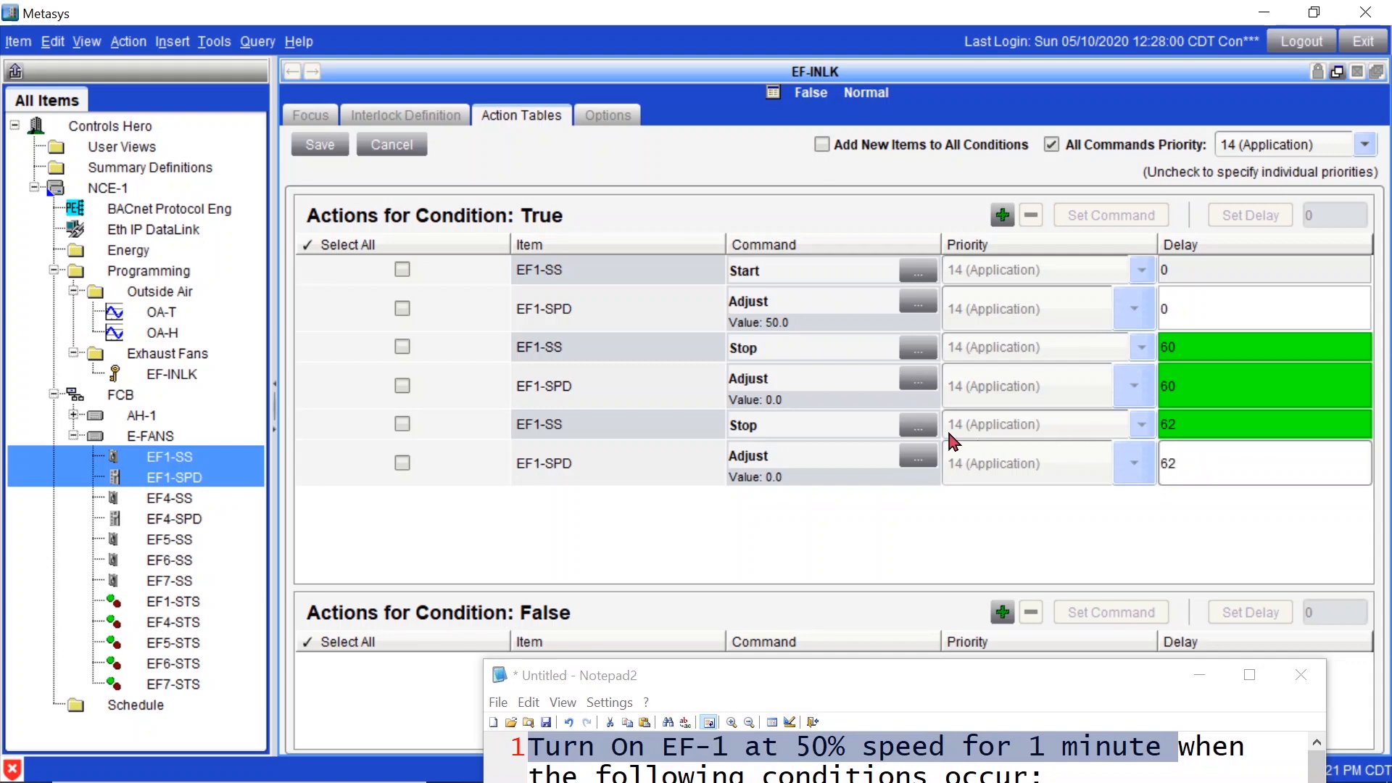
Change the 62-second EF1-SS action's command to Release with priority 14 (Application).
click(917, 427)
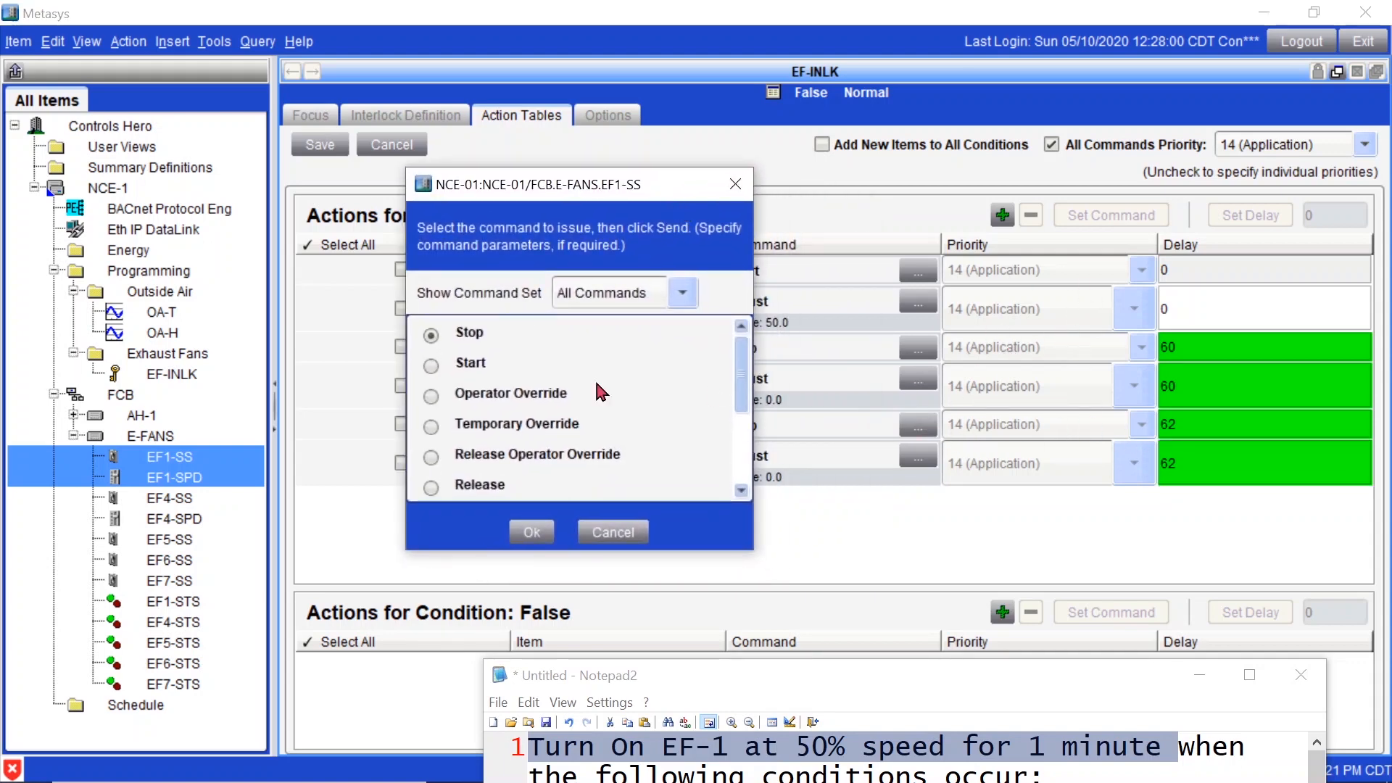
drag(741, 366, 1042, 392)
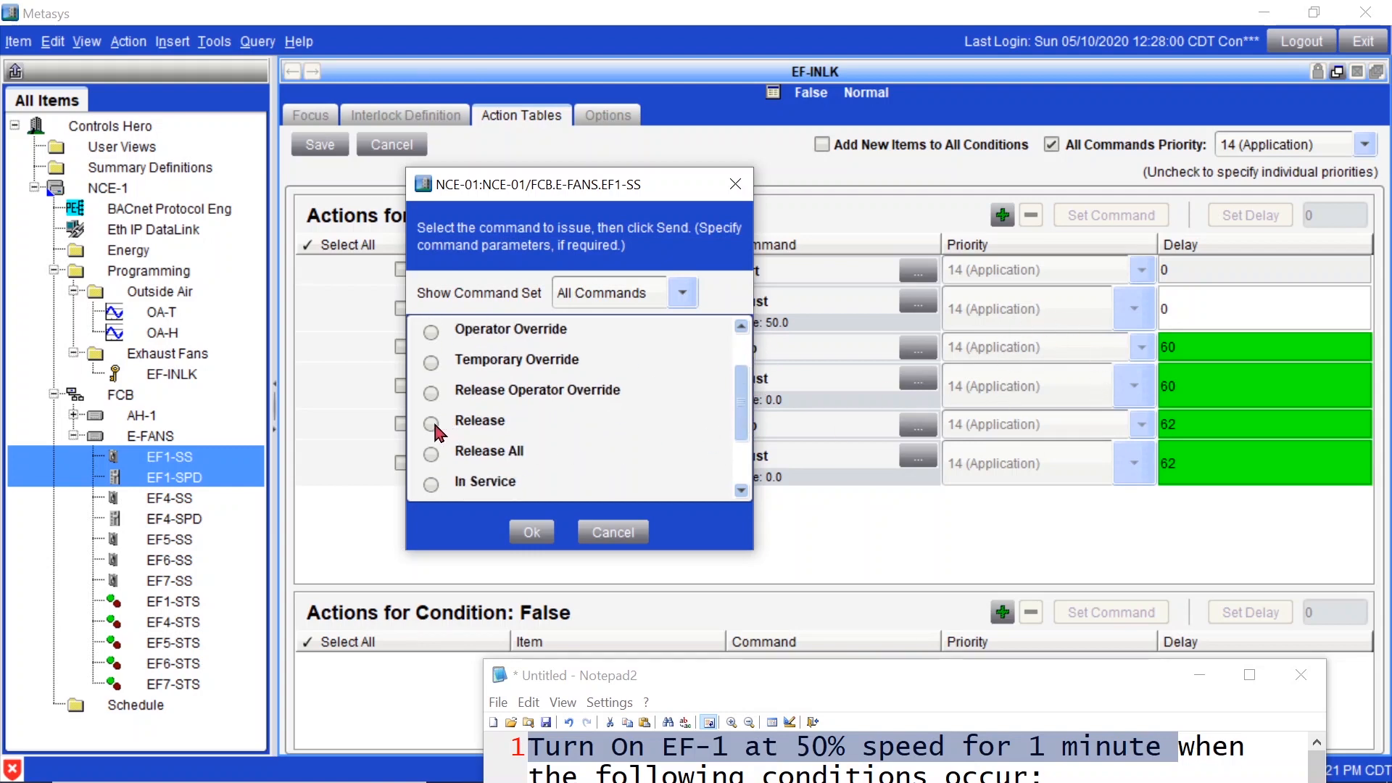
drag(741, 395, 741, 367)
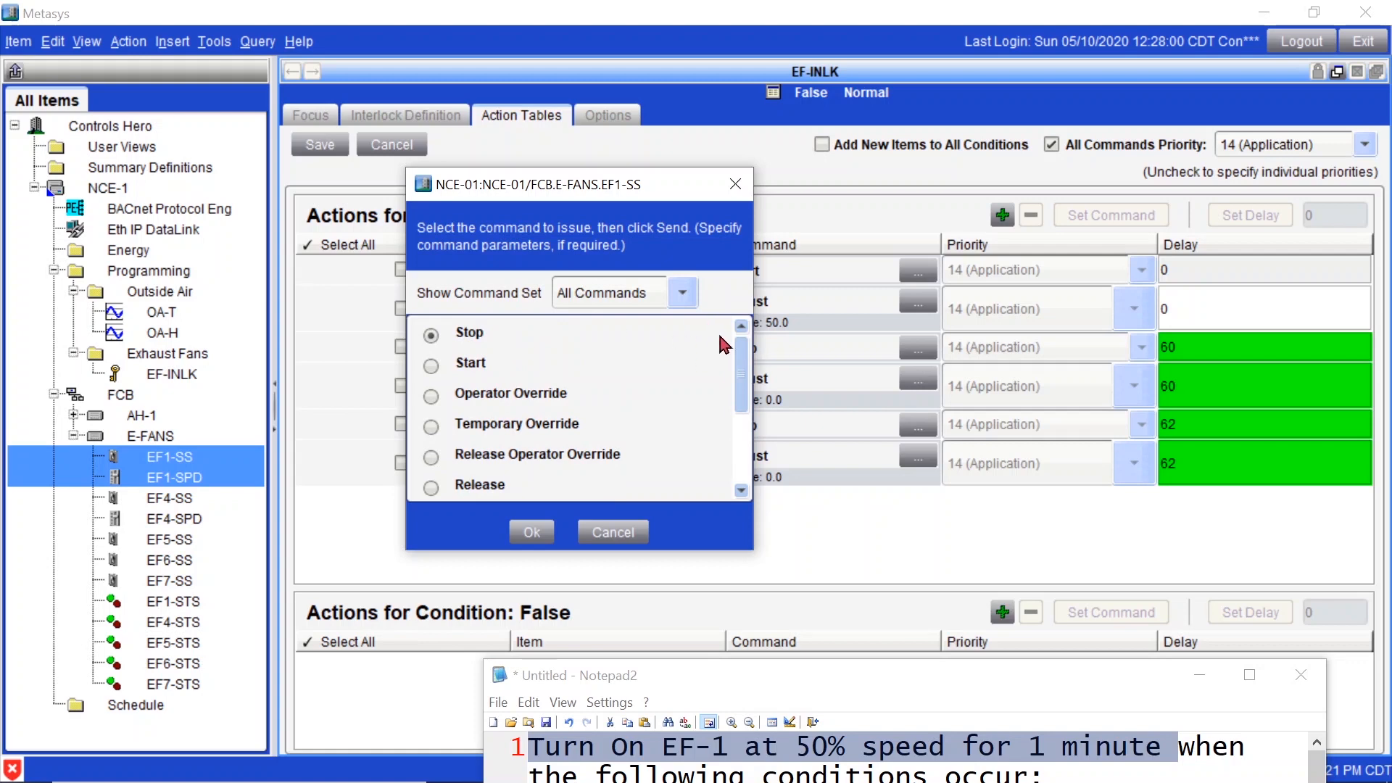
scroll(506, 365, down, 1)
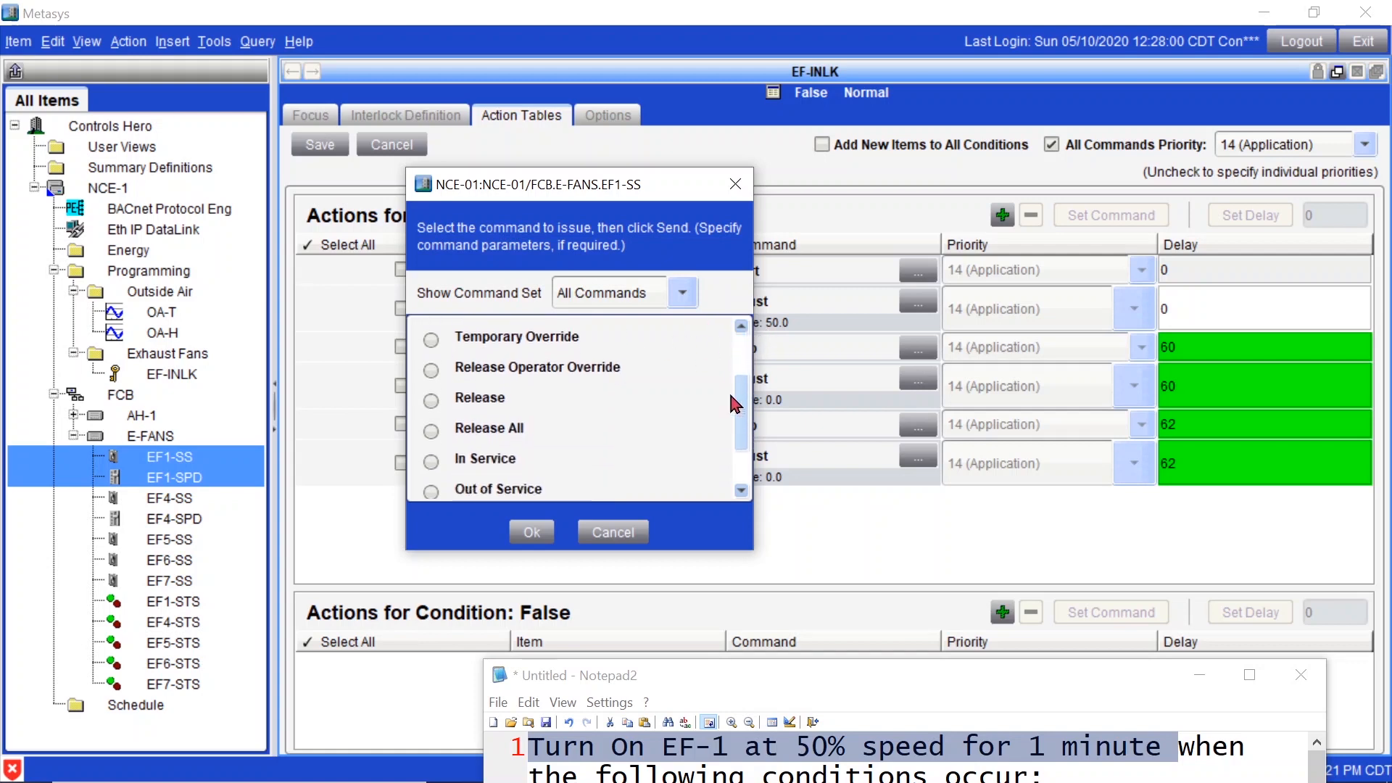
click(435, 401)
click(612, 461)
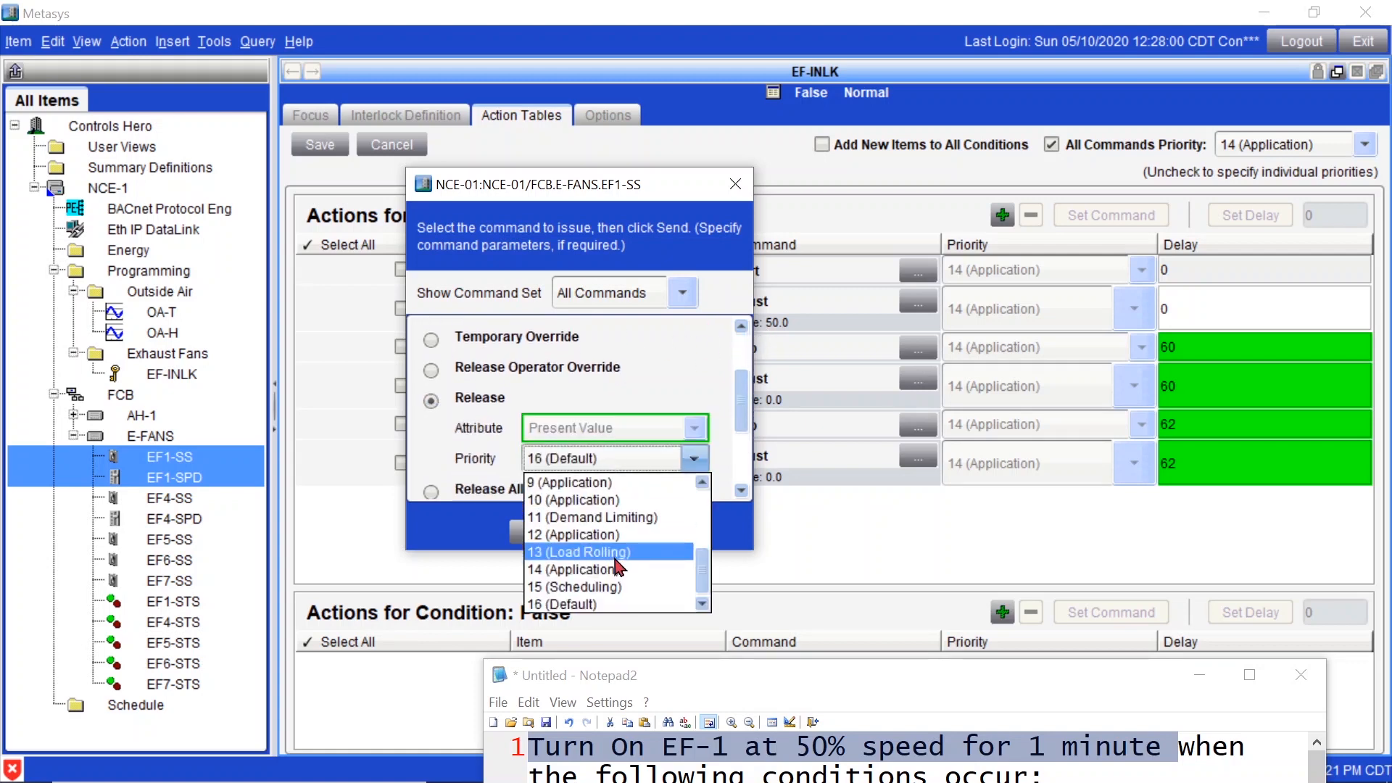
click(615, 570)
click(532, 533)
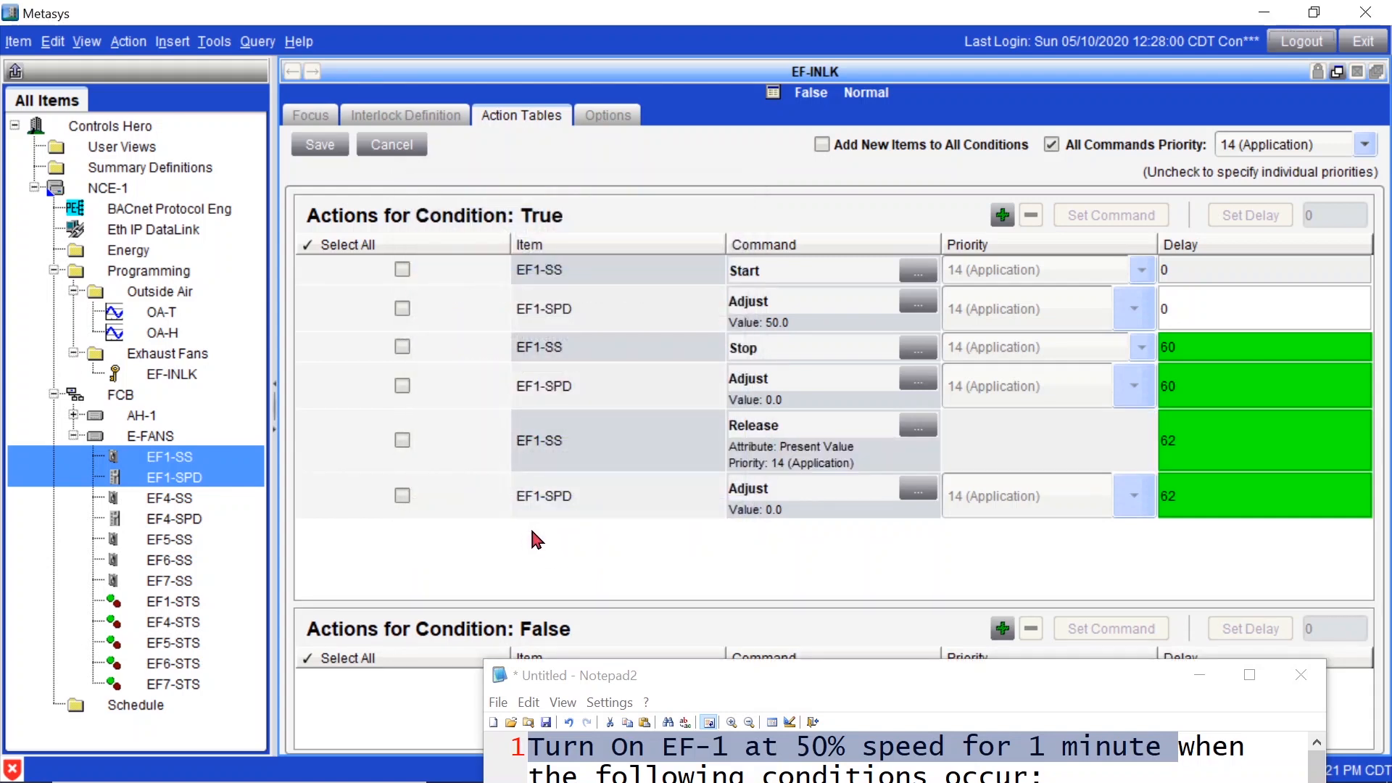
Change the 62-second EF1-SPD action's command to Release at priority 14 (Application) and save the EF-INLK action tables.
click(918, 493)
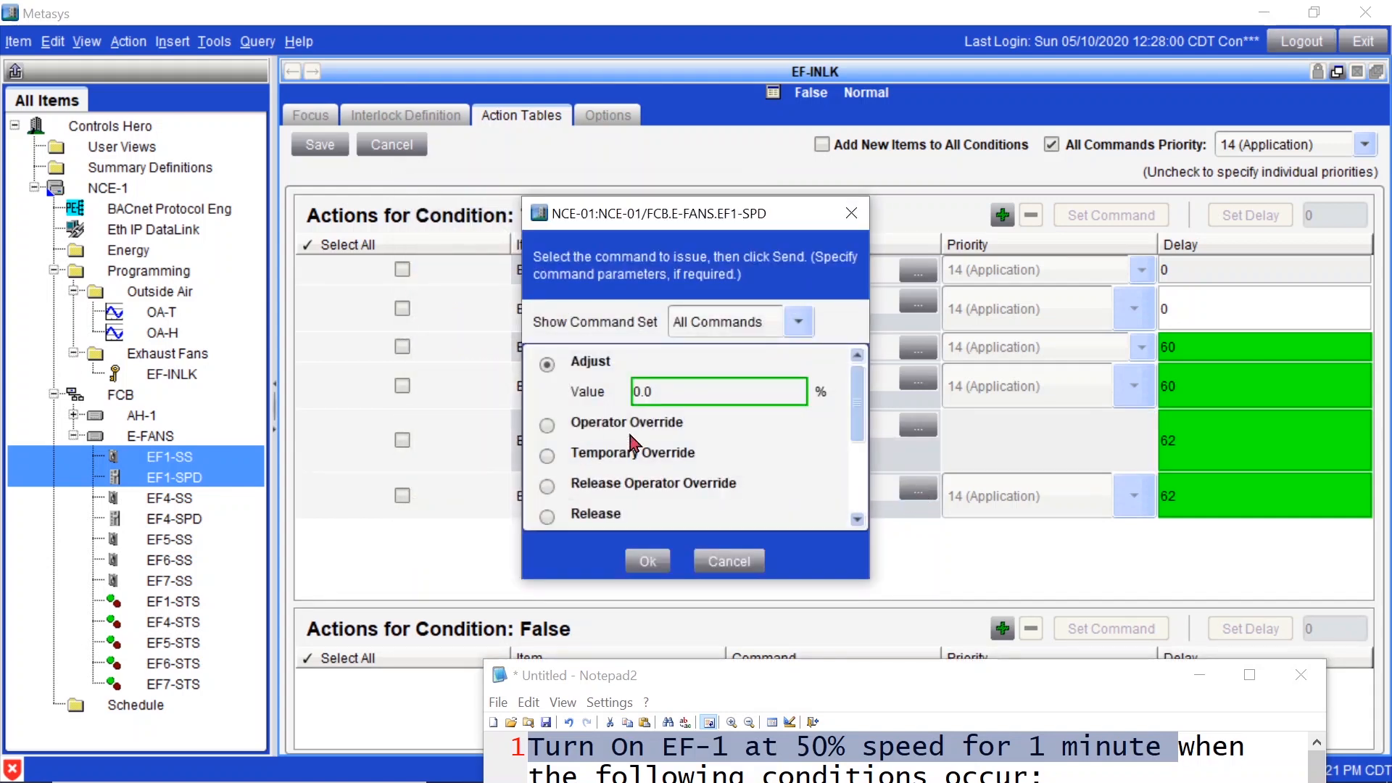
scroll(833, 409, down, 3)
click(548, 450)
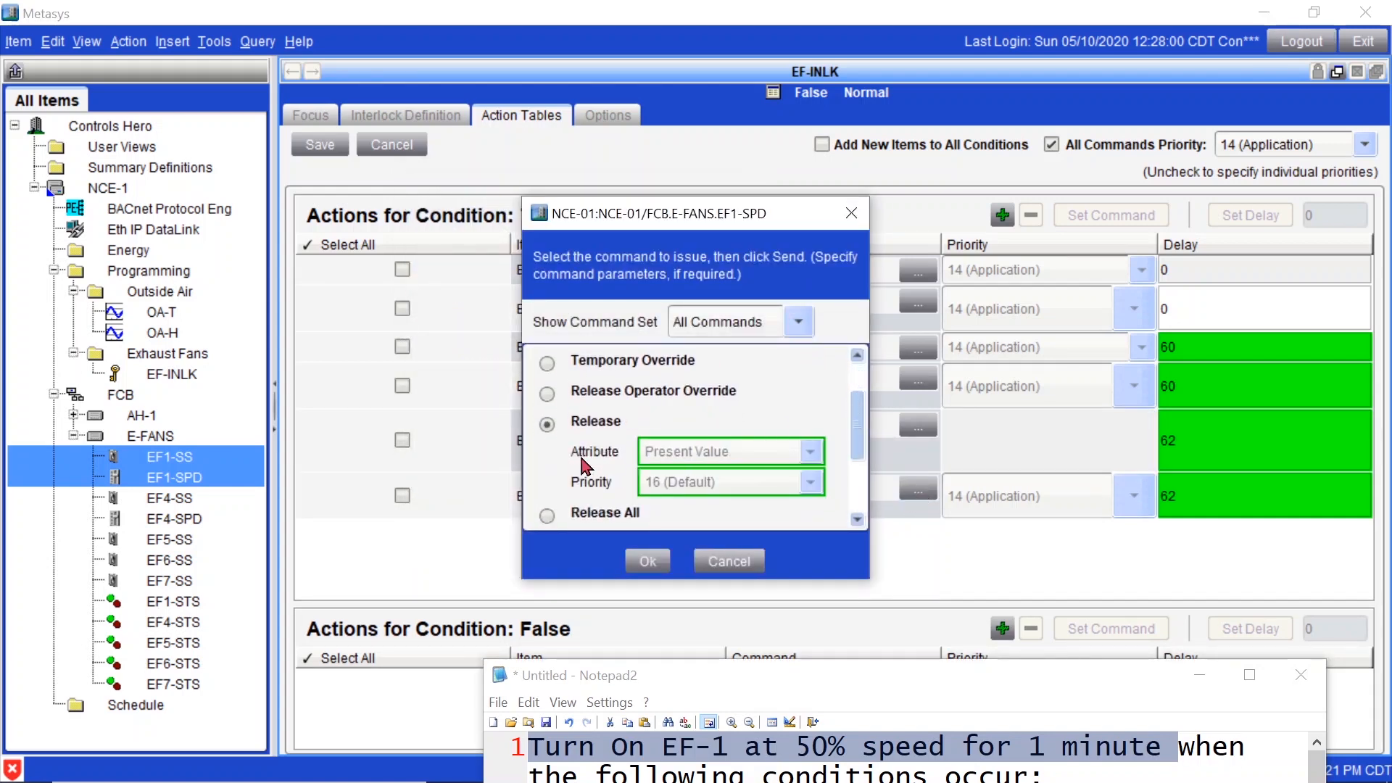
click(759, 488)
click(726, 593)
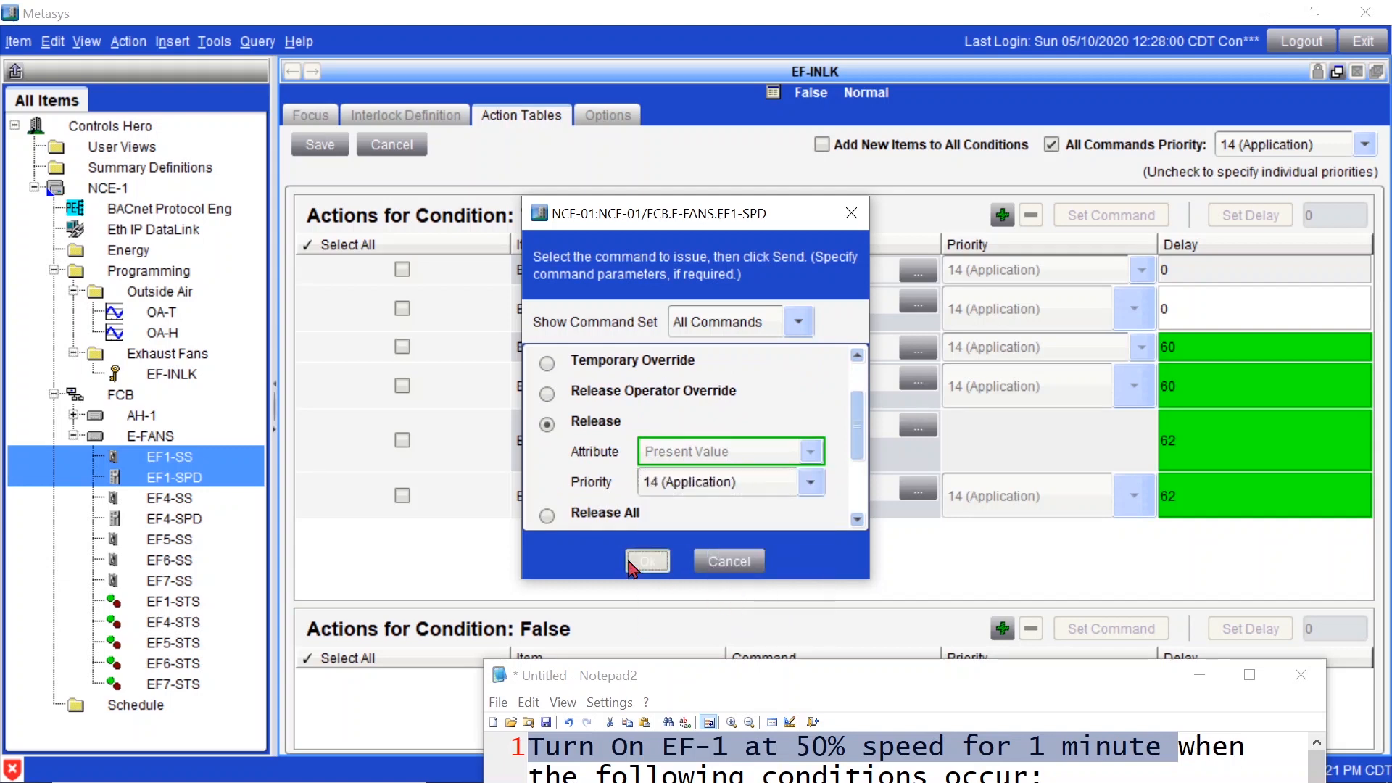
click(647, 565)
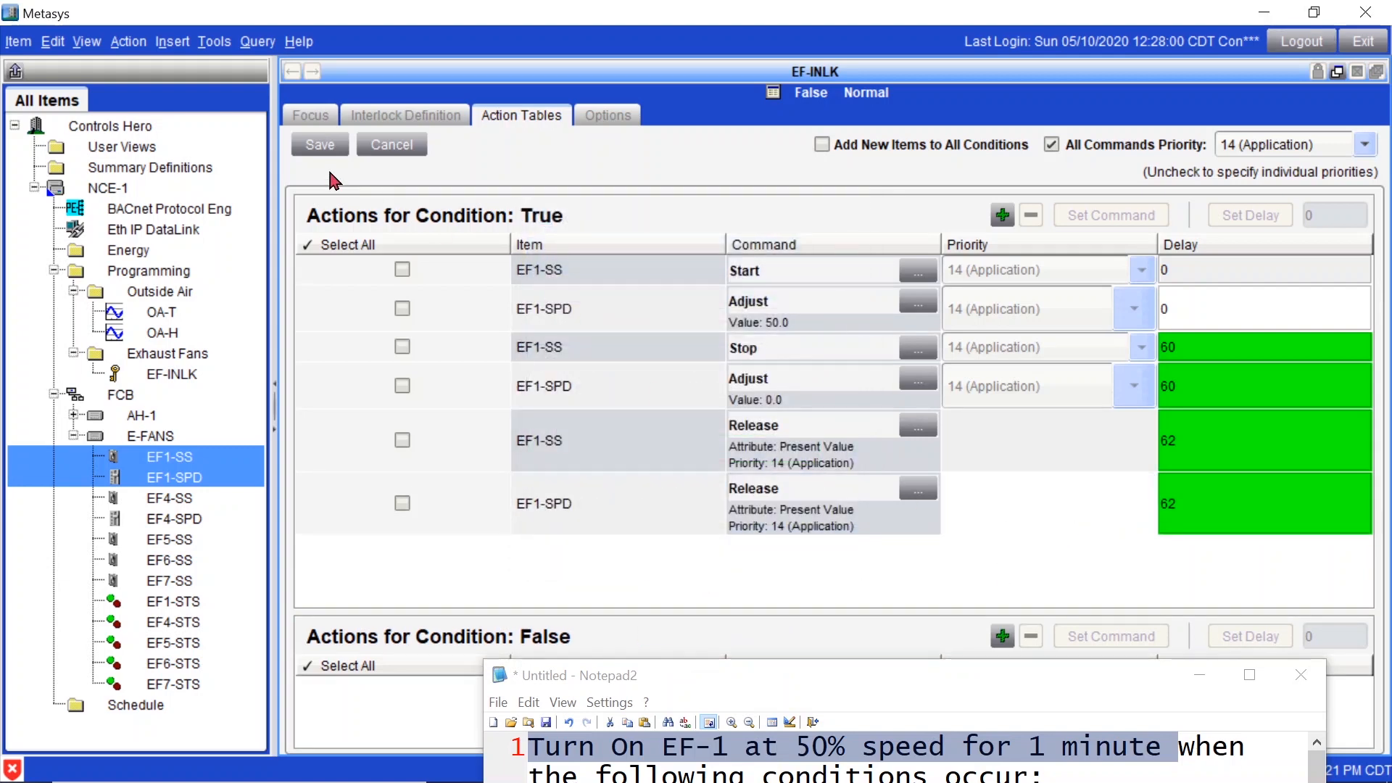
click(320, 146)
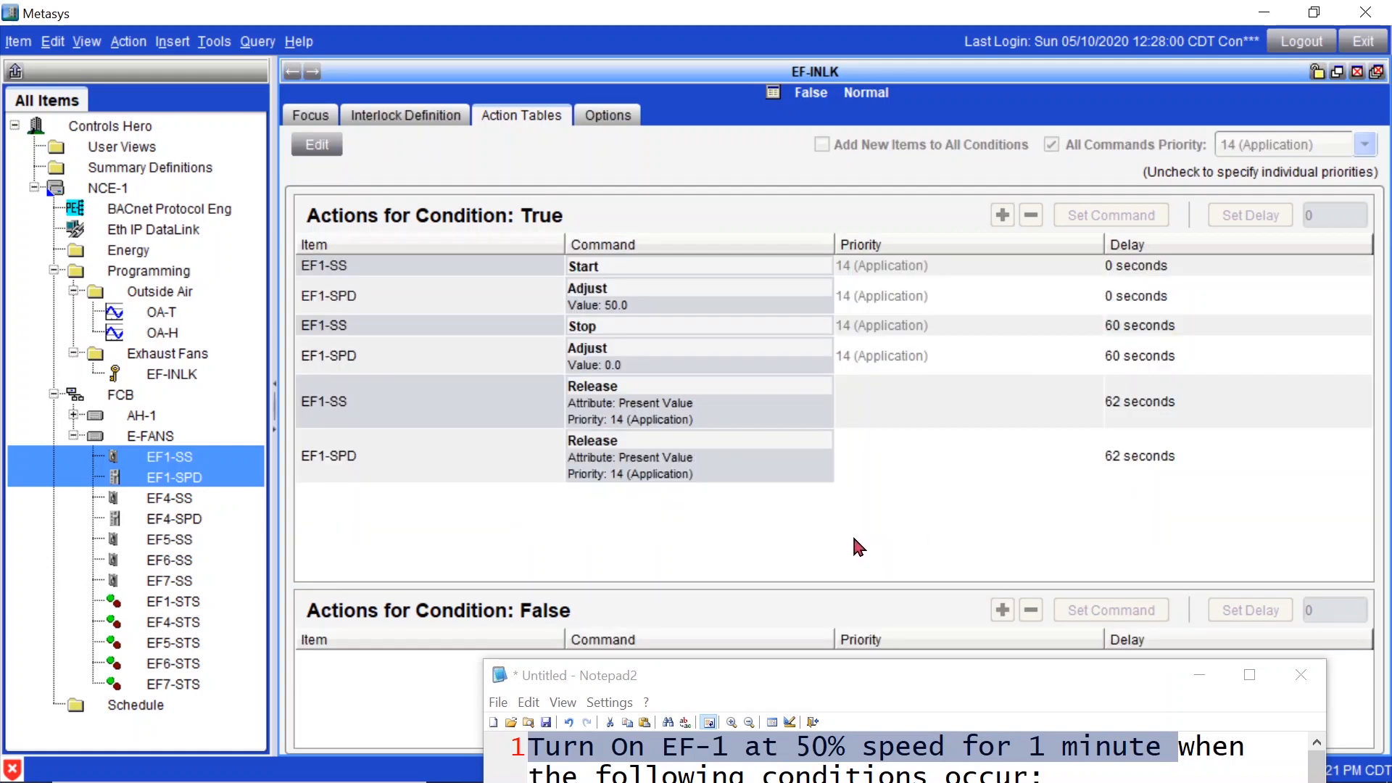
Restore the four-panel layout, minimize the notes window and show EF-INLK's interlock definition.
click(1337, 72)
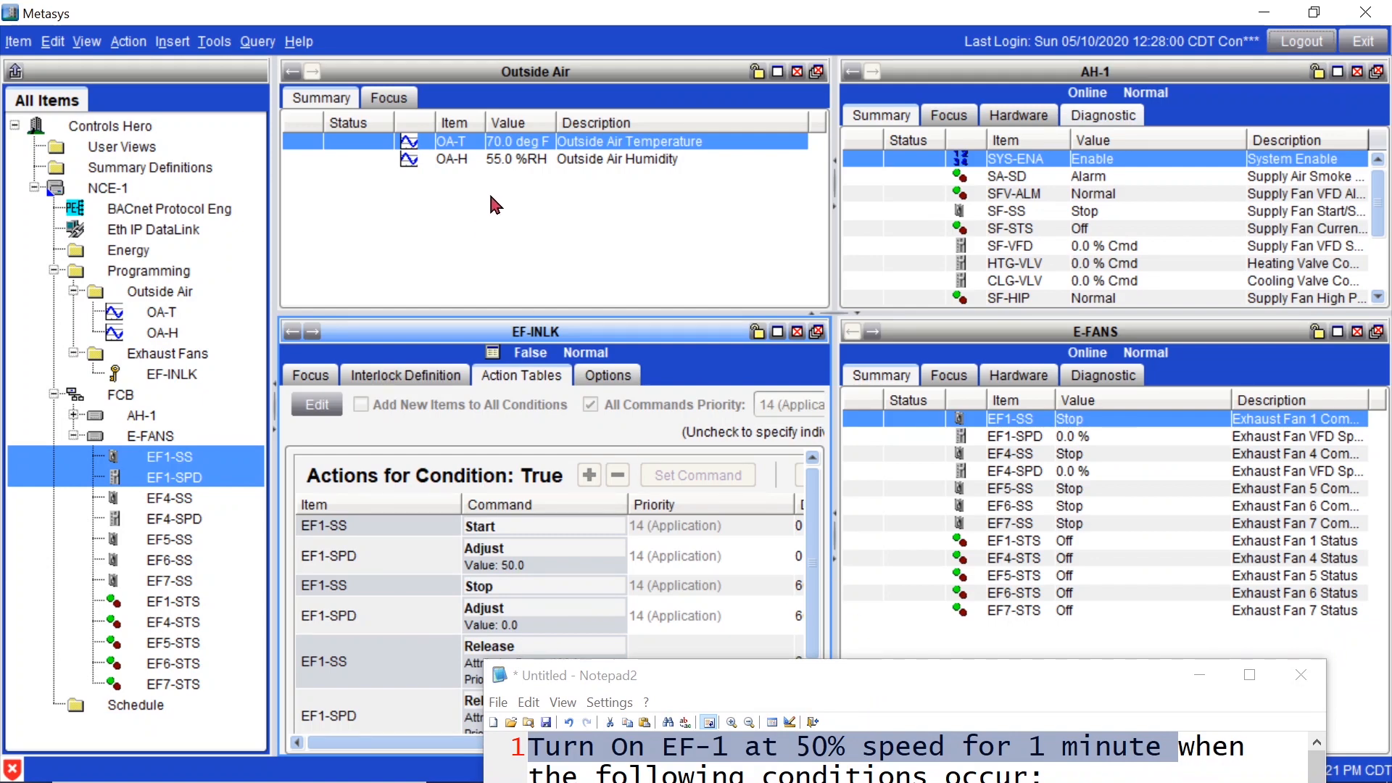
click(1200, 676)
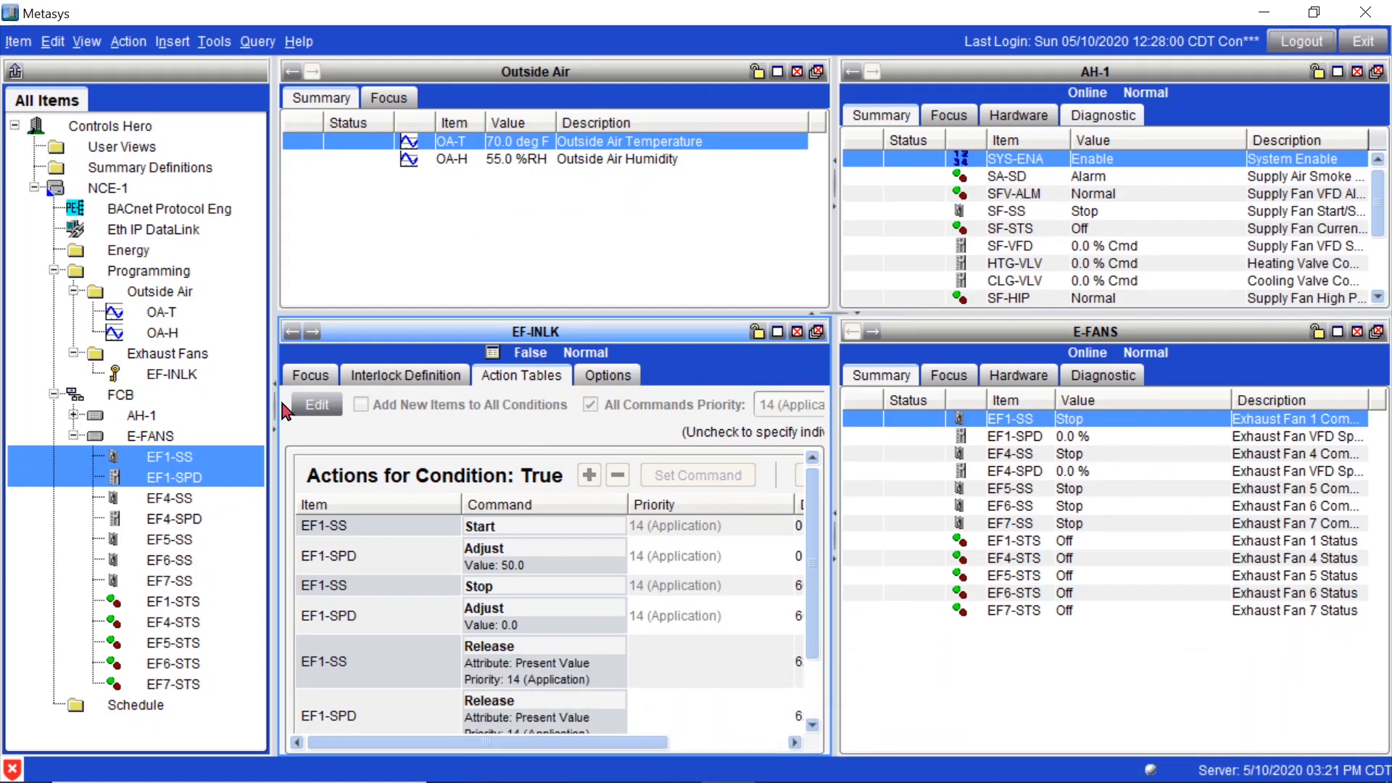
click(418, 374)
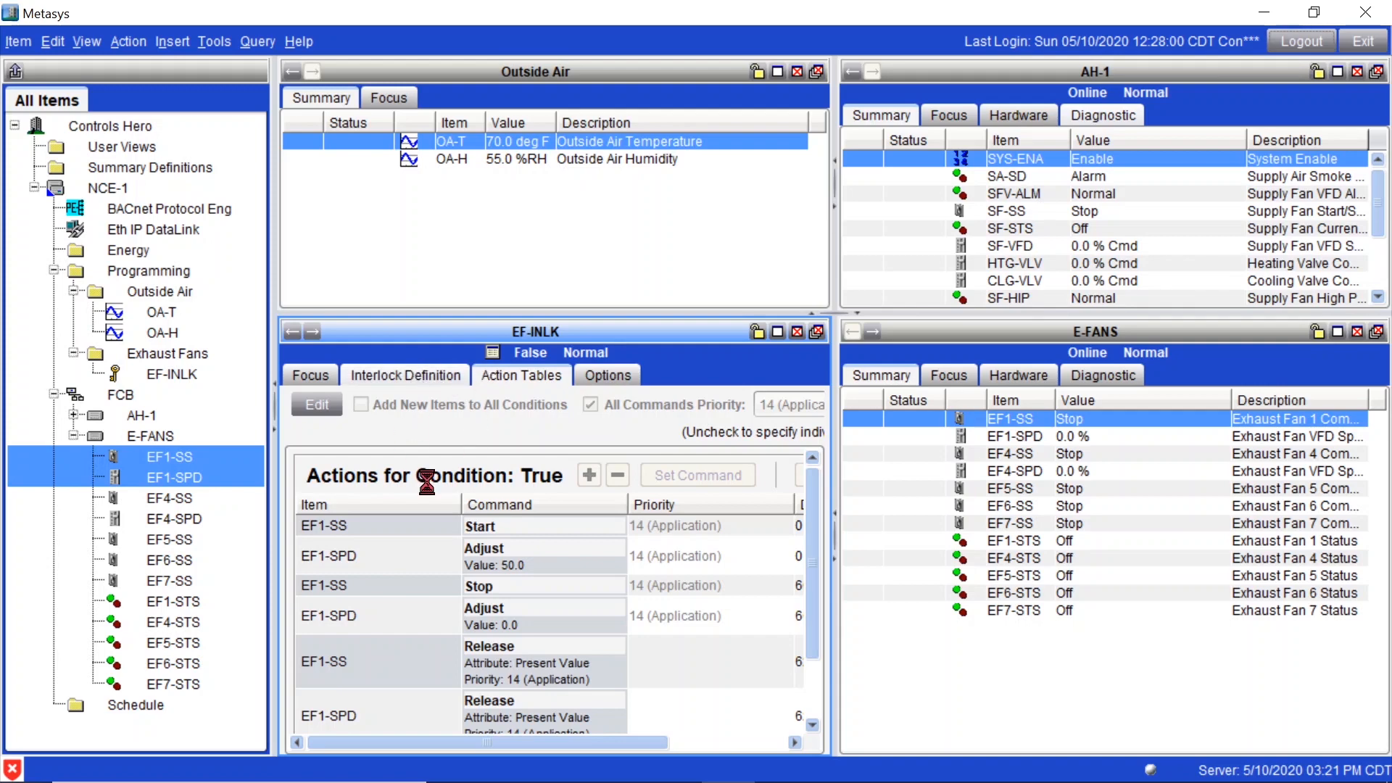
click(433, 377)
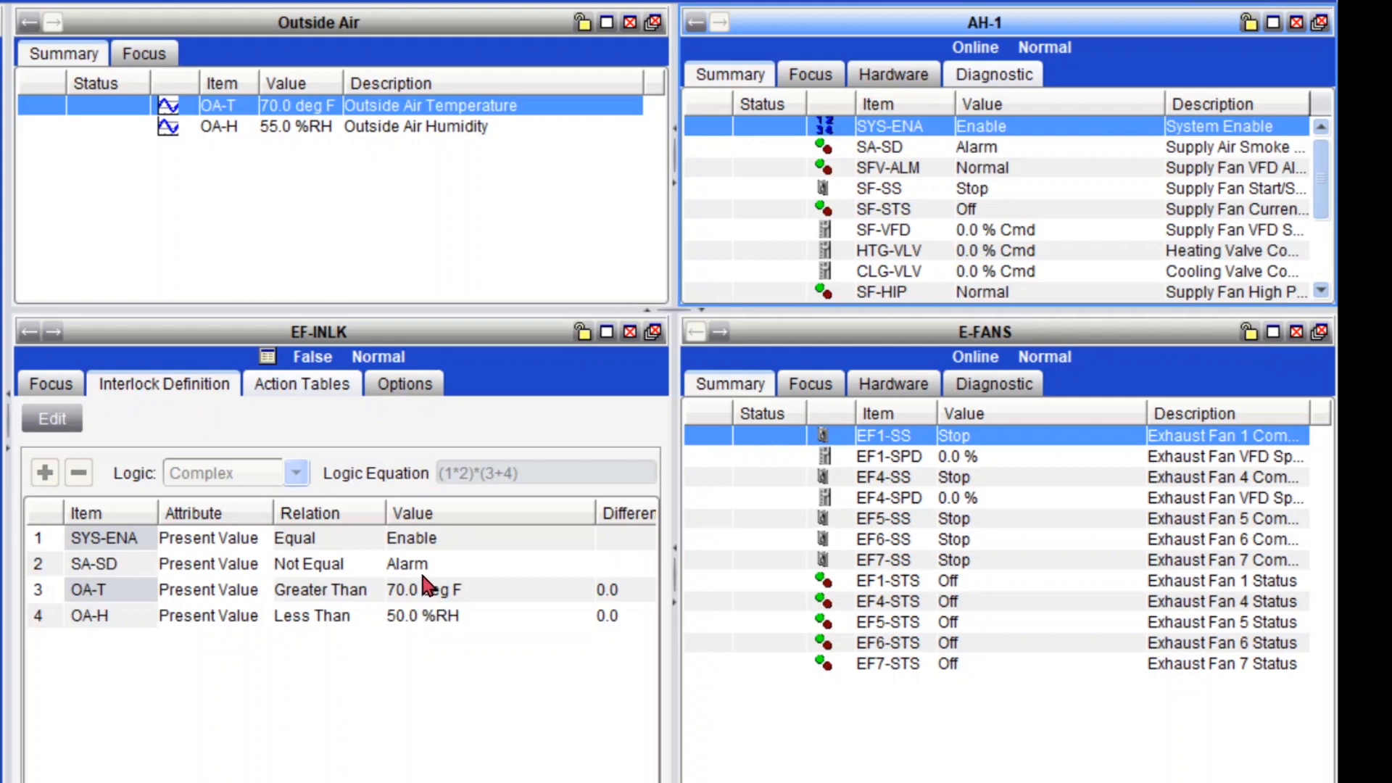
Command AH-1's SA-SD smoke detector point Out of Service with the value Normal.
right_click(1021, 148)
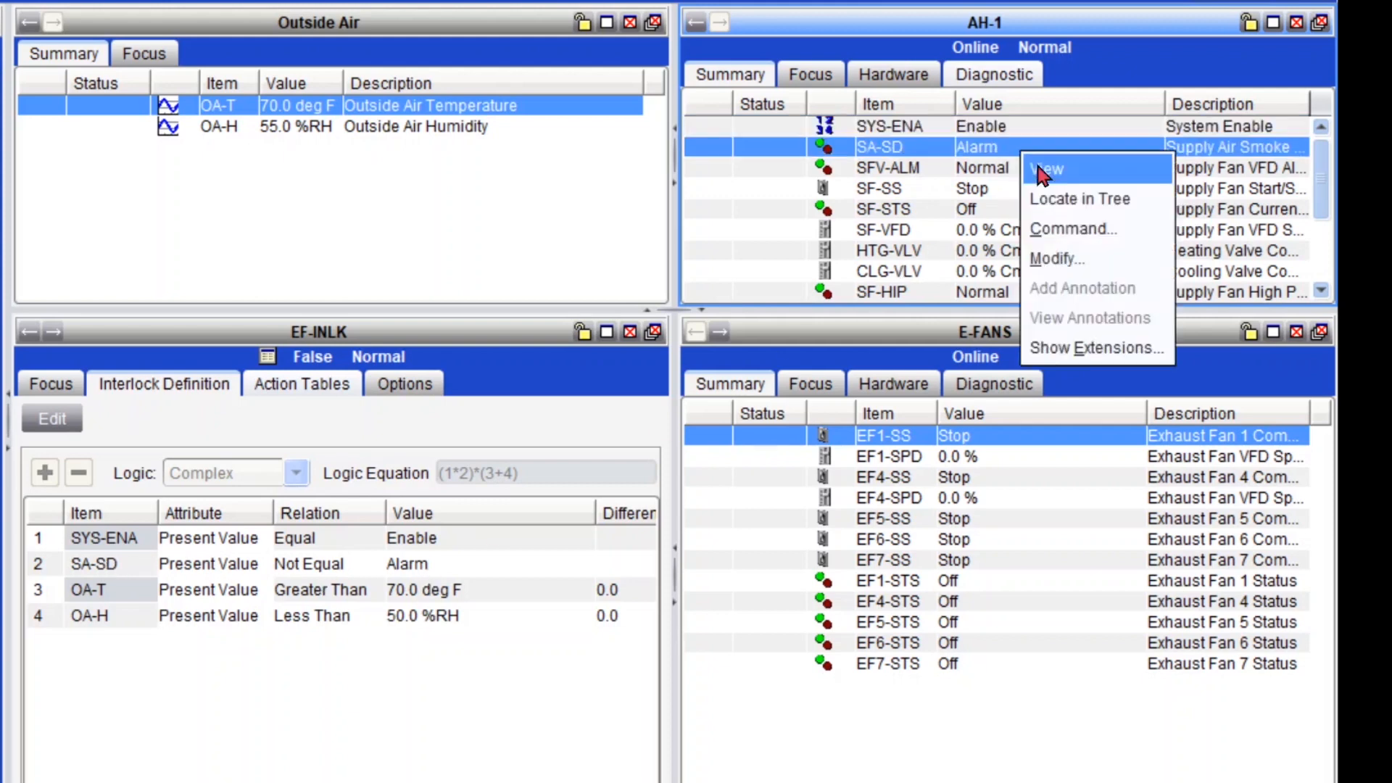
click(1037, 228)
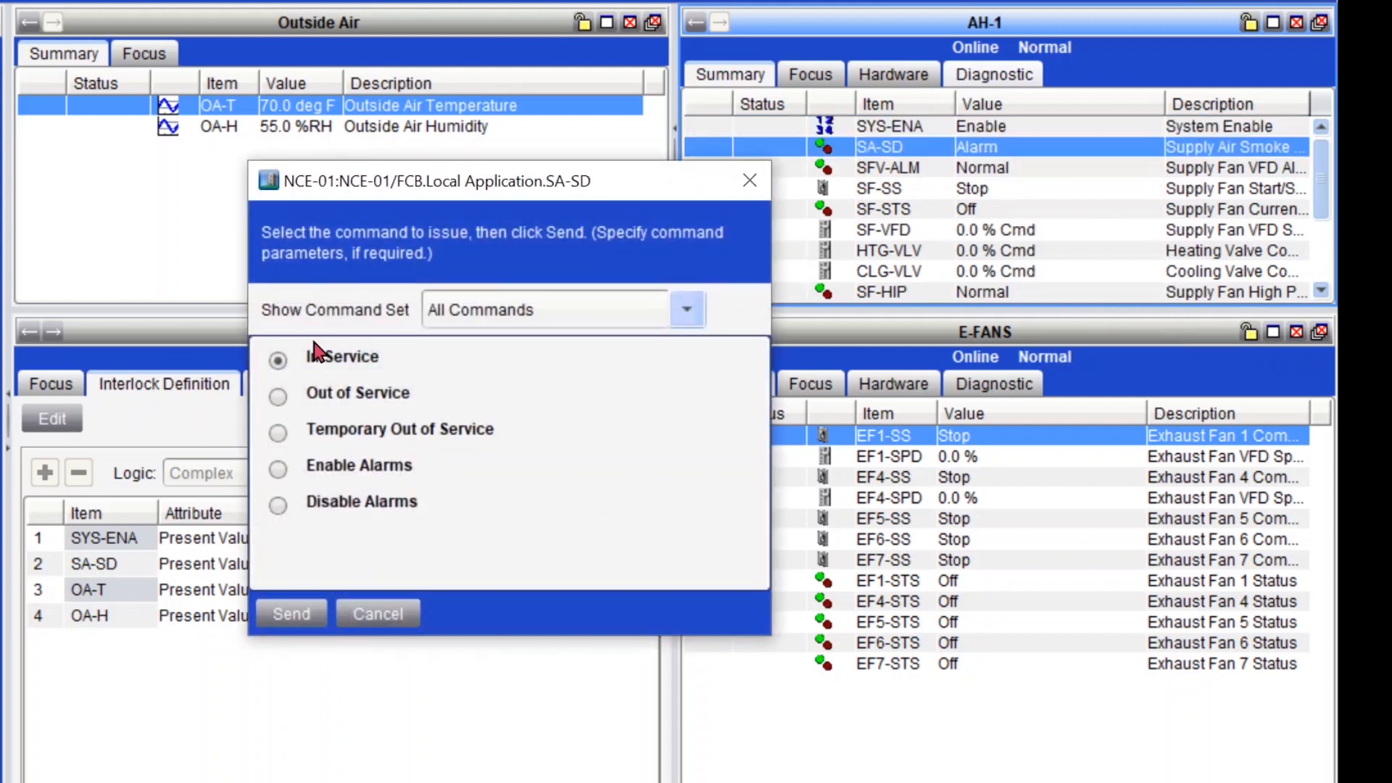
click(278, 397)
click(548, 427)
click(544, 459)
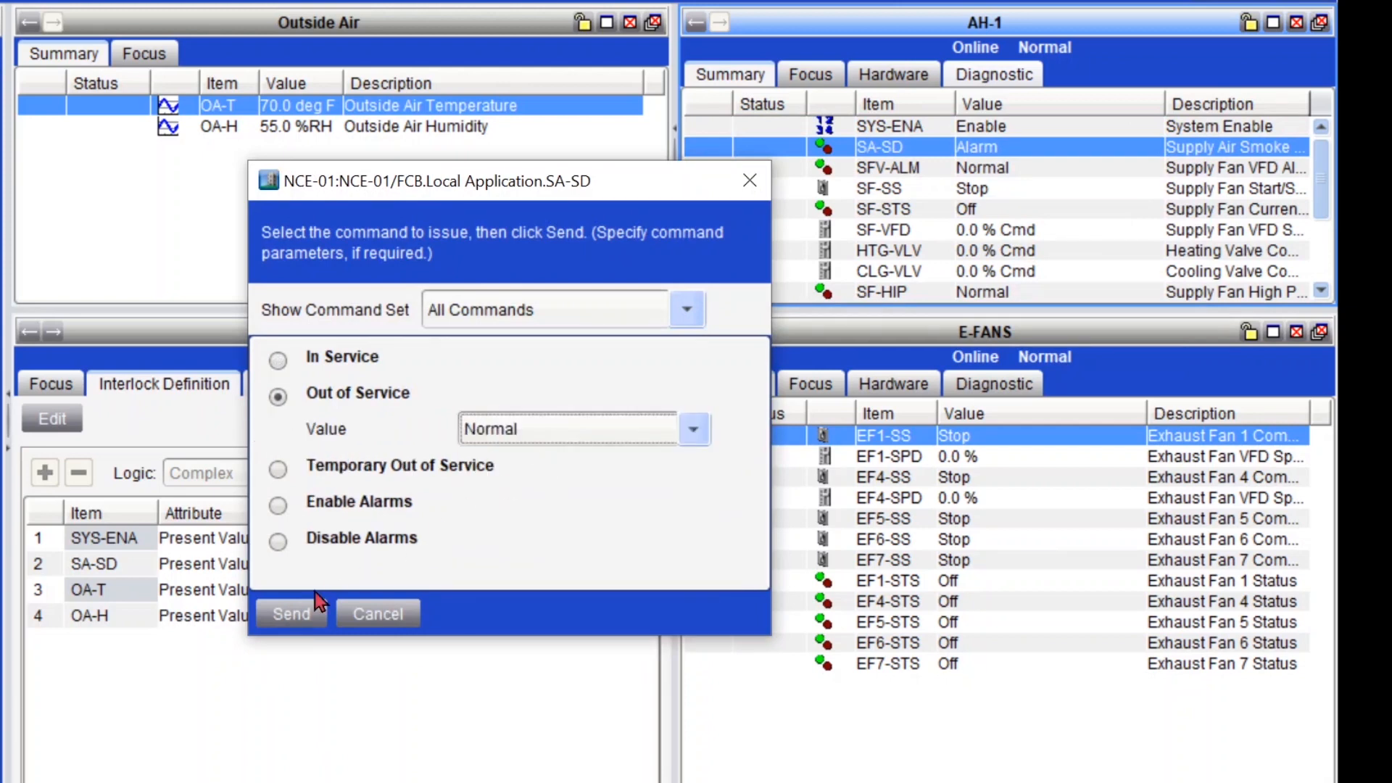
click(299, 618)
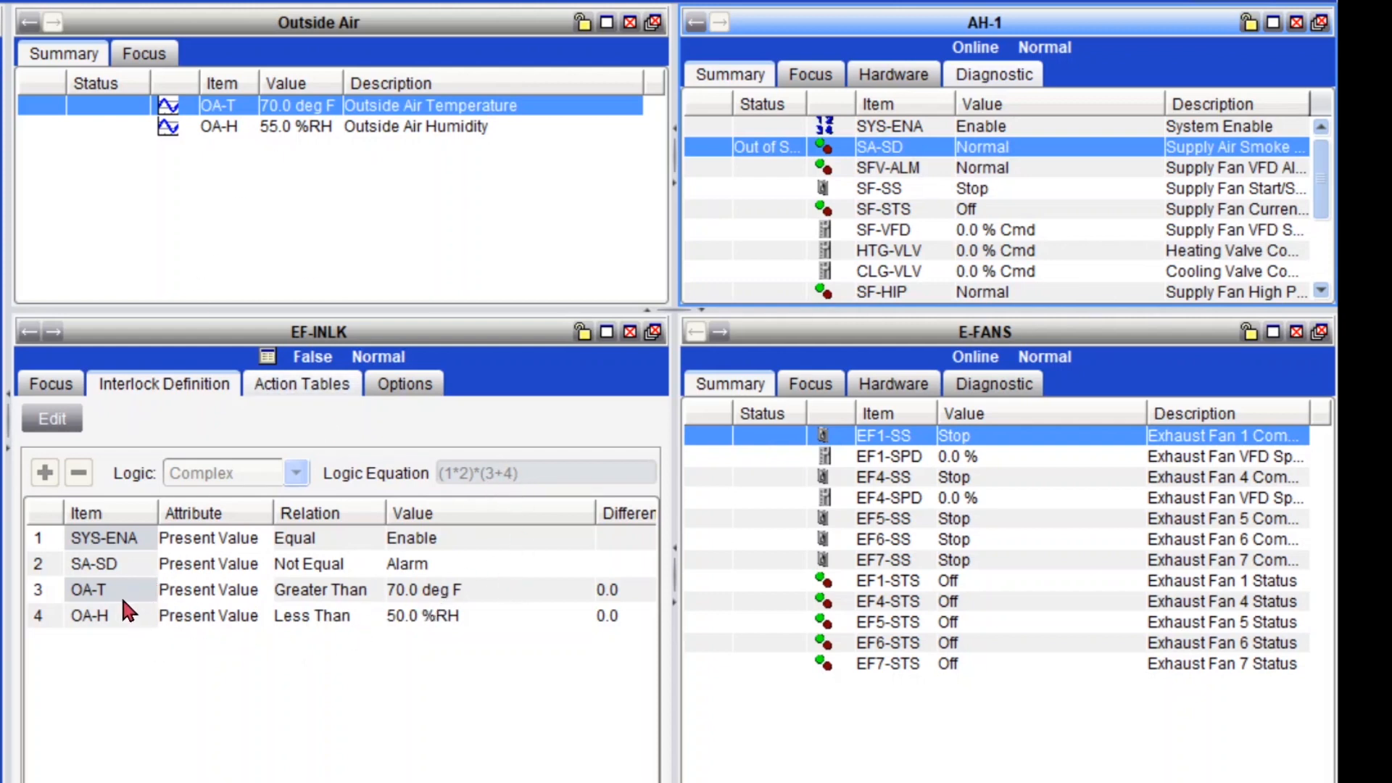
Adjust the Outside Air humidity point OA-H to 45 %RH.
click(325, 107)
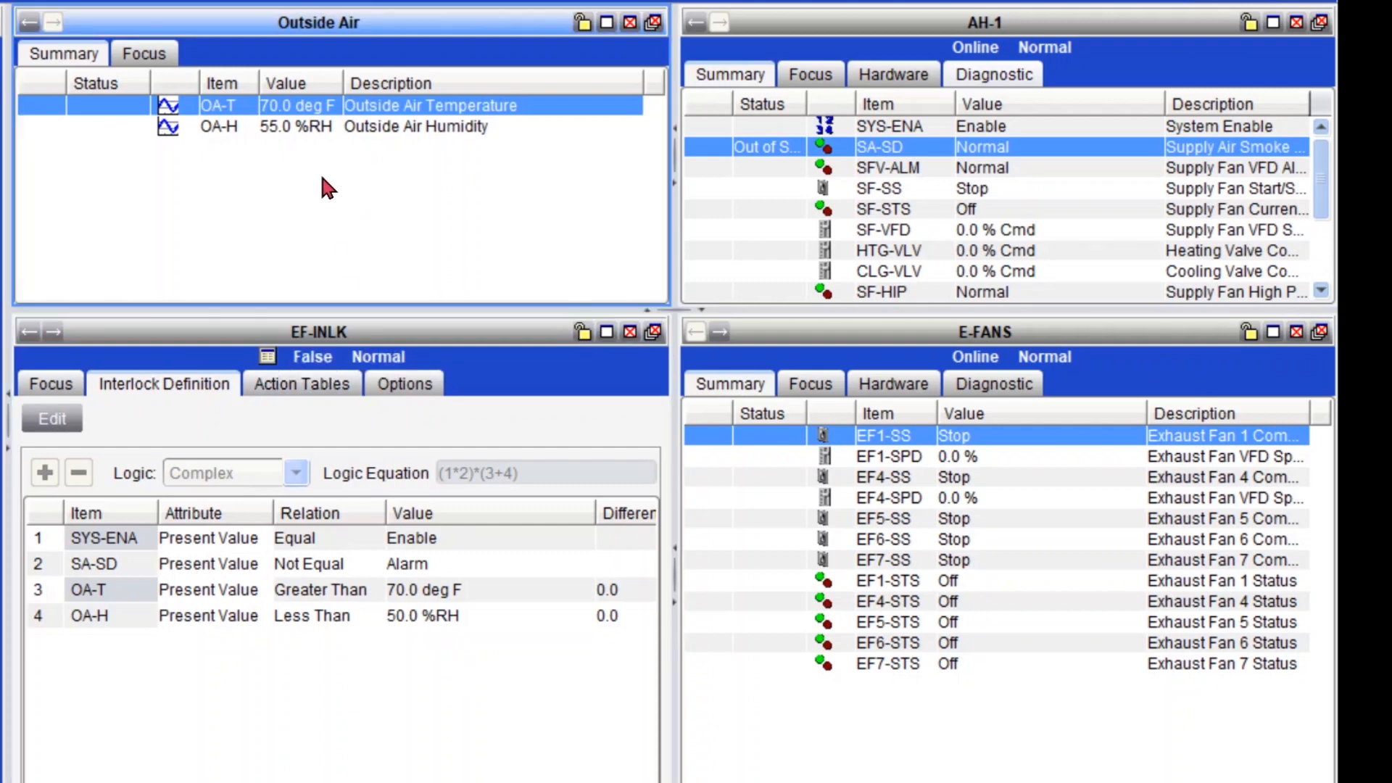
right_click(290, 130)
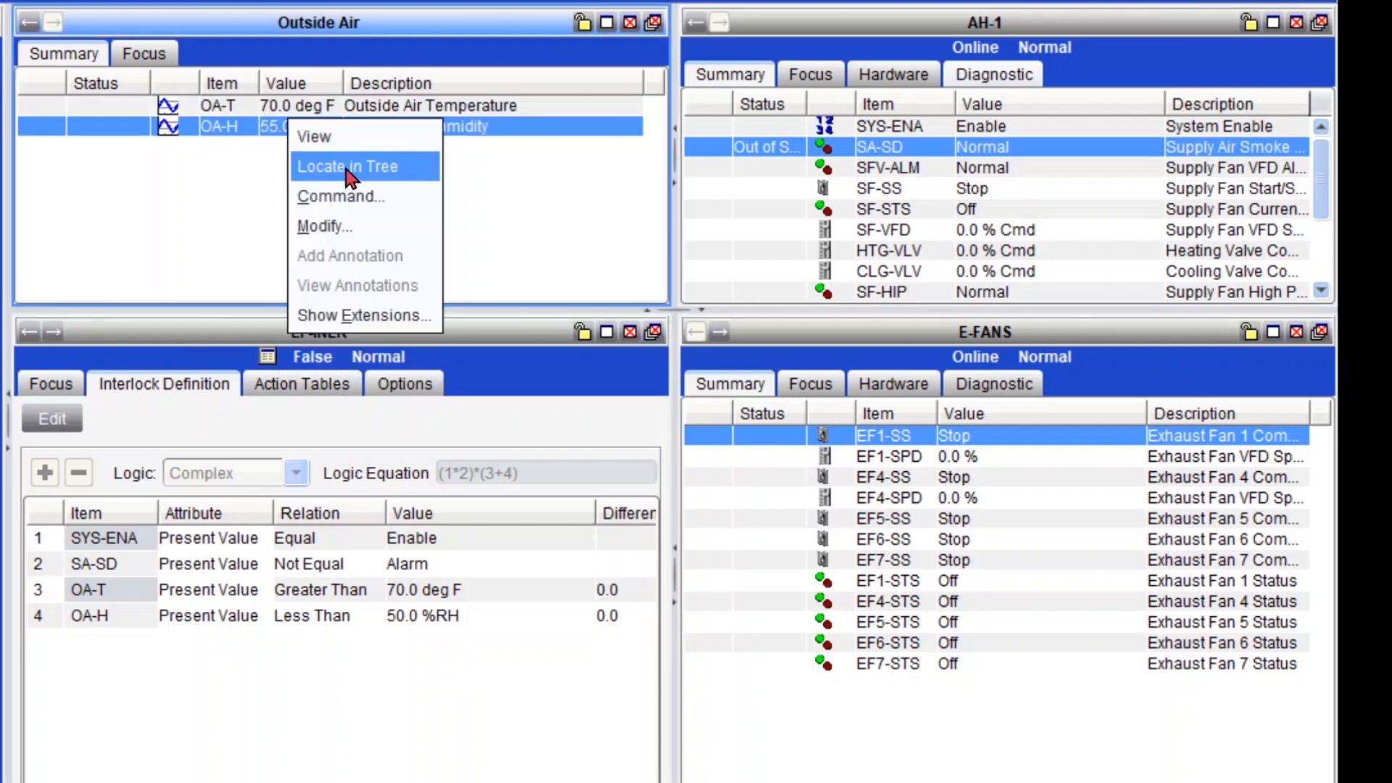
click(409, 204)
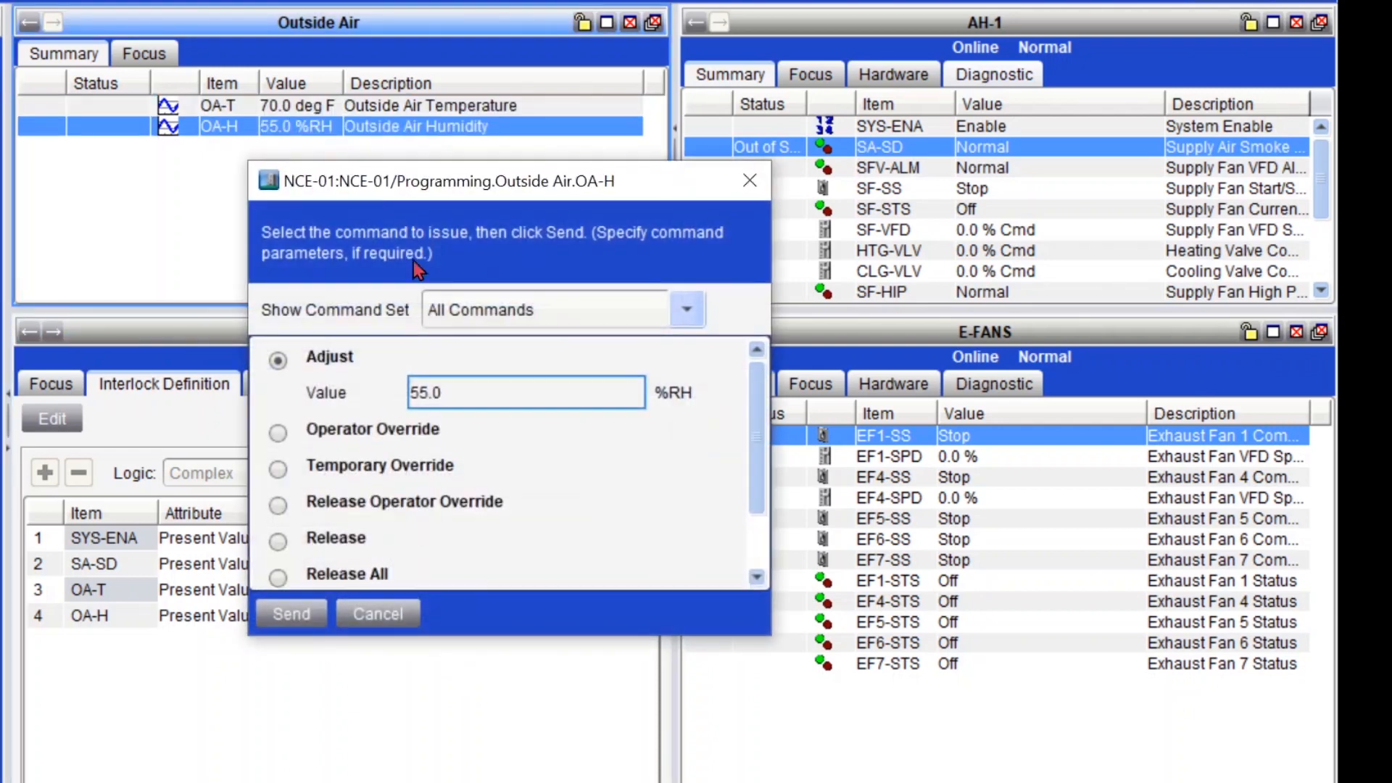
double_click(535, 386)
text(4)
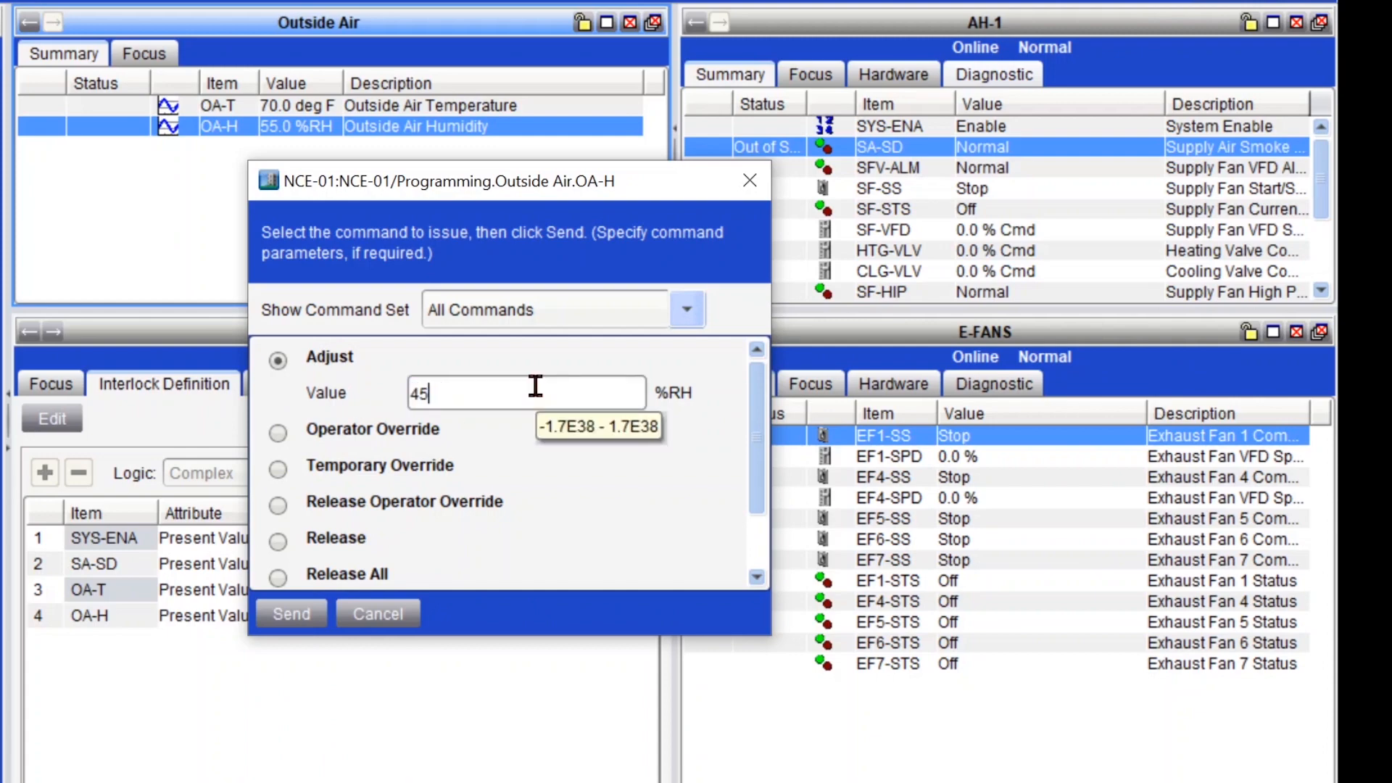
text(5)
click(303, 616)
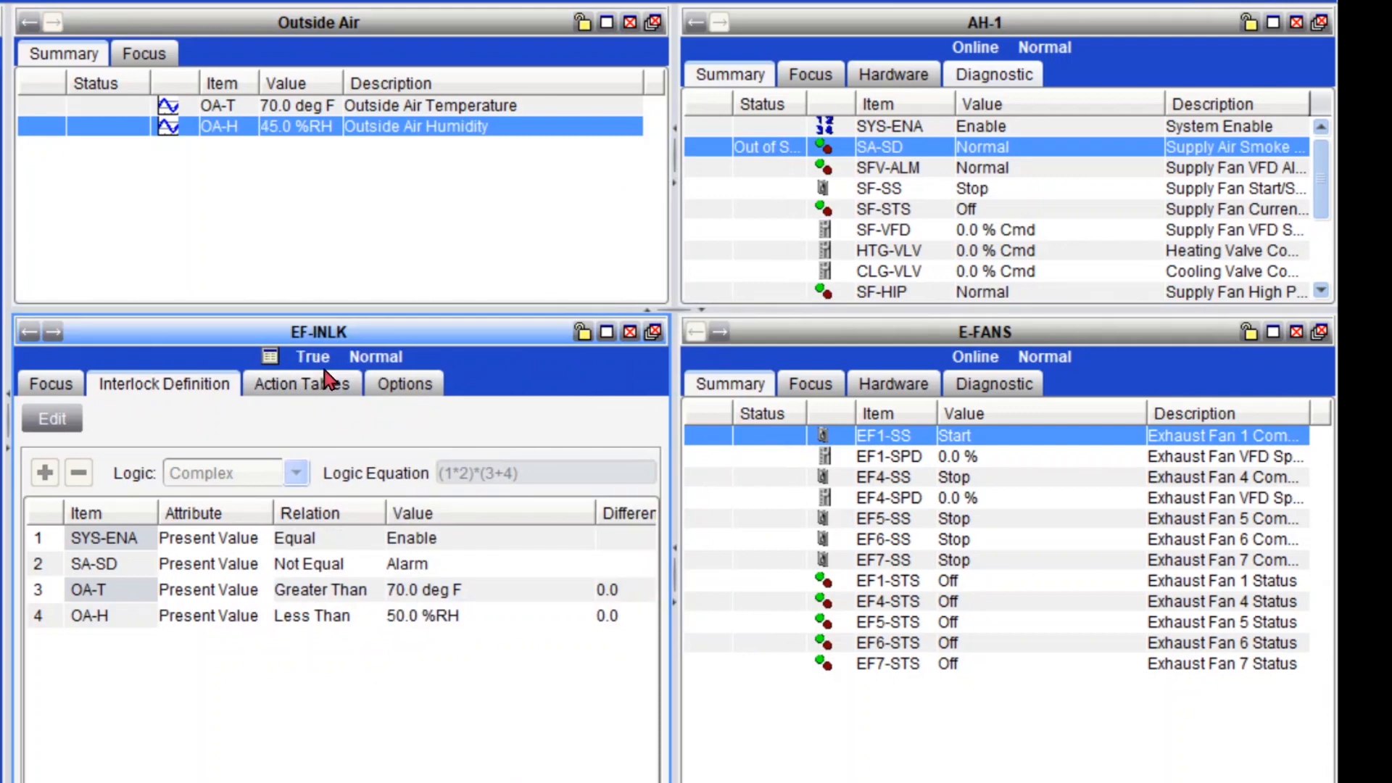
Check EF1-SPD's priority array while EF-1 is running, and return to the E-FANS summary.
click(1014, 457)
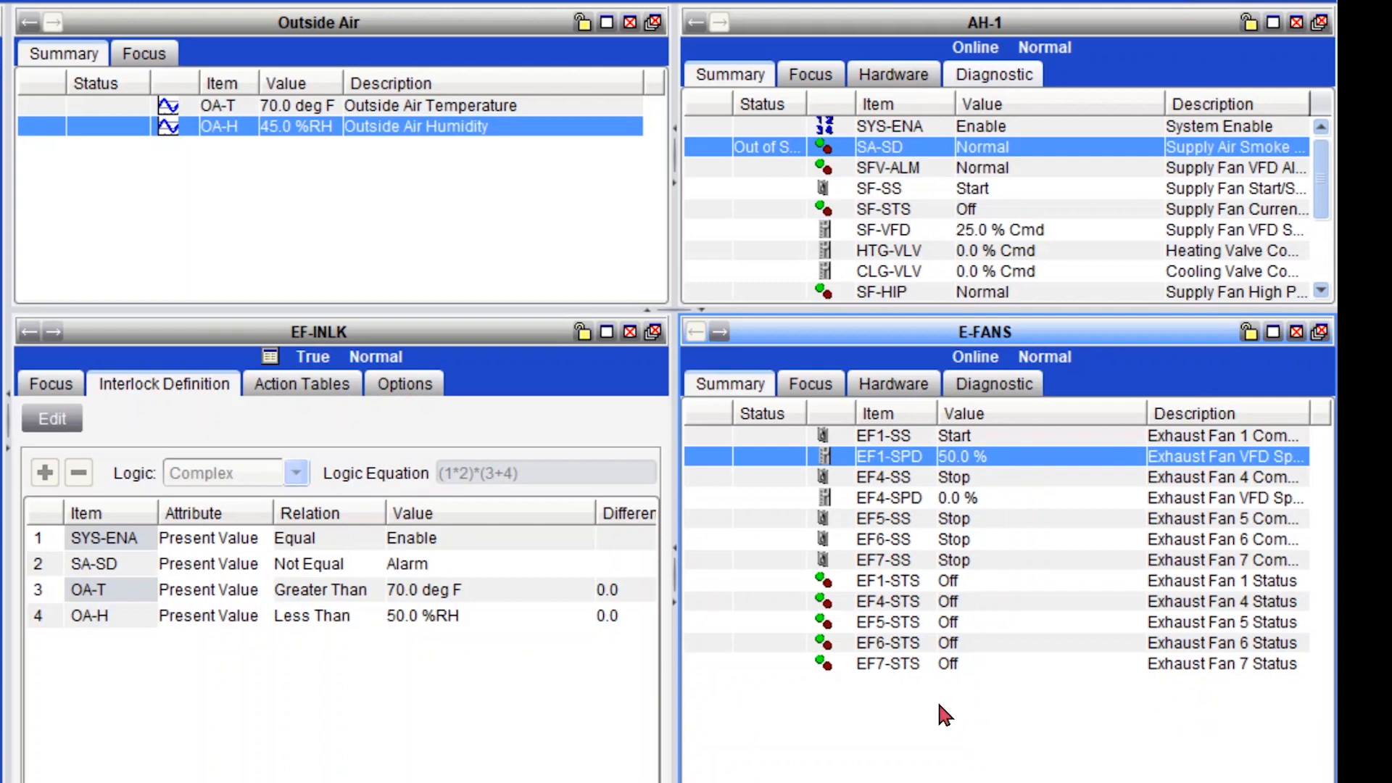
right_click(932, 461)
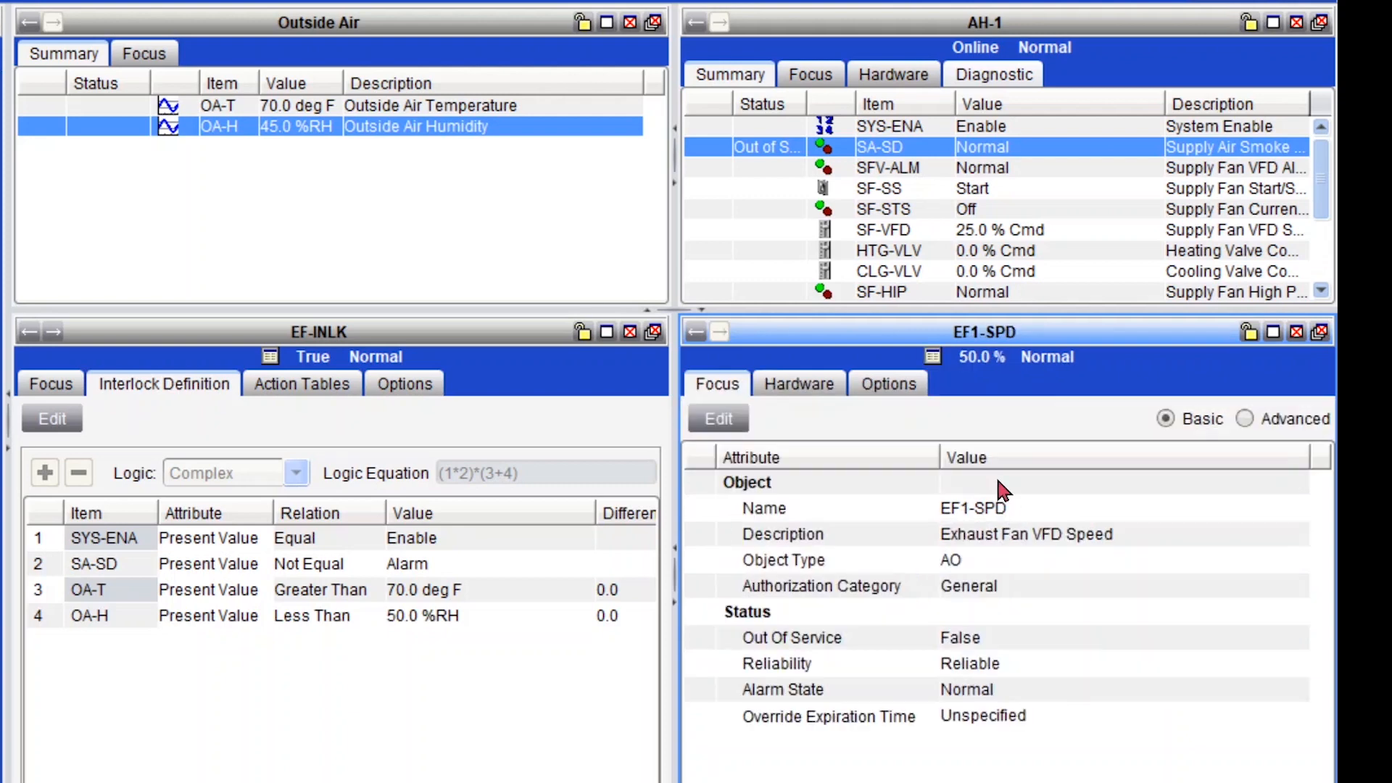
click(934, 357)
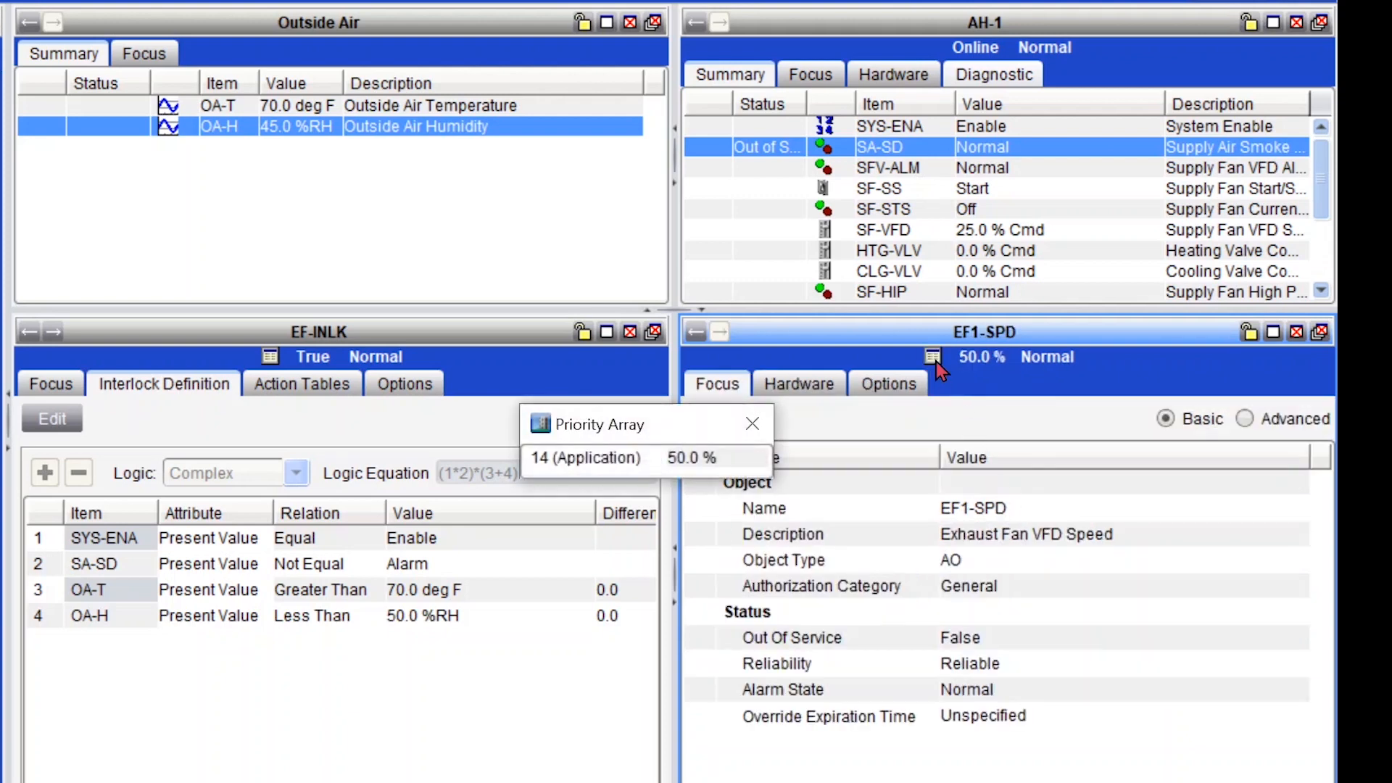
click(755, 425)
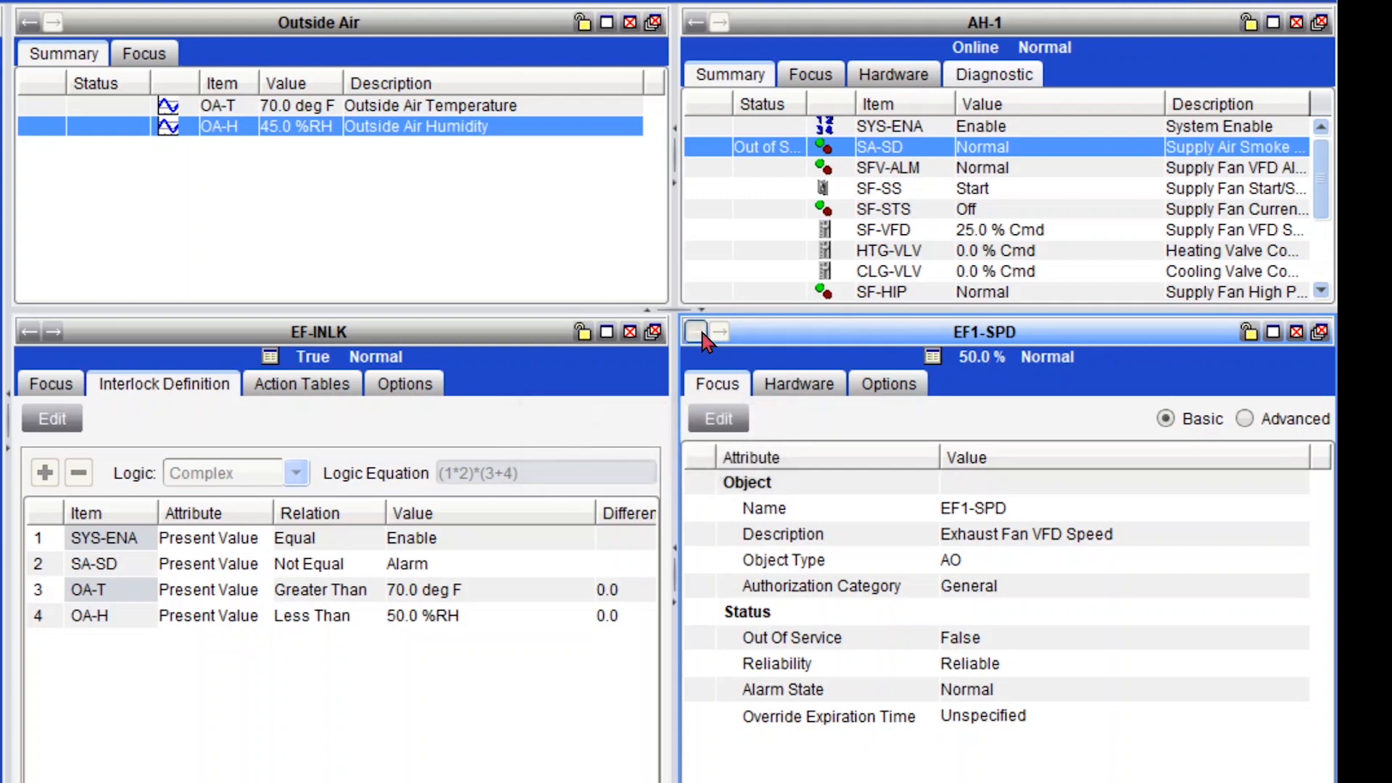
click(696, 332)
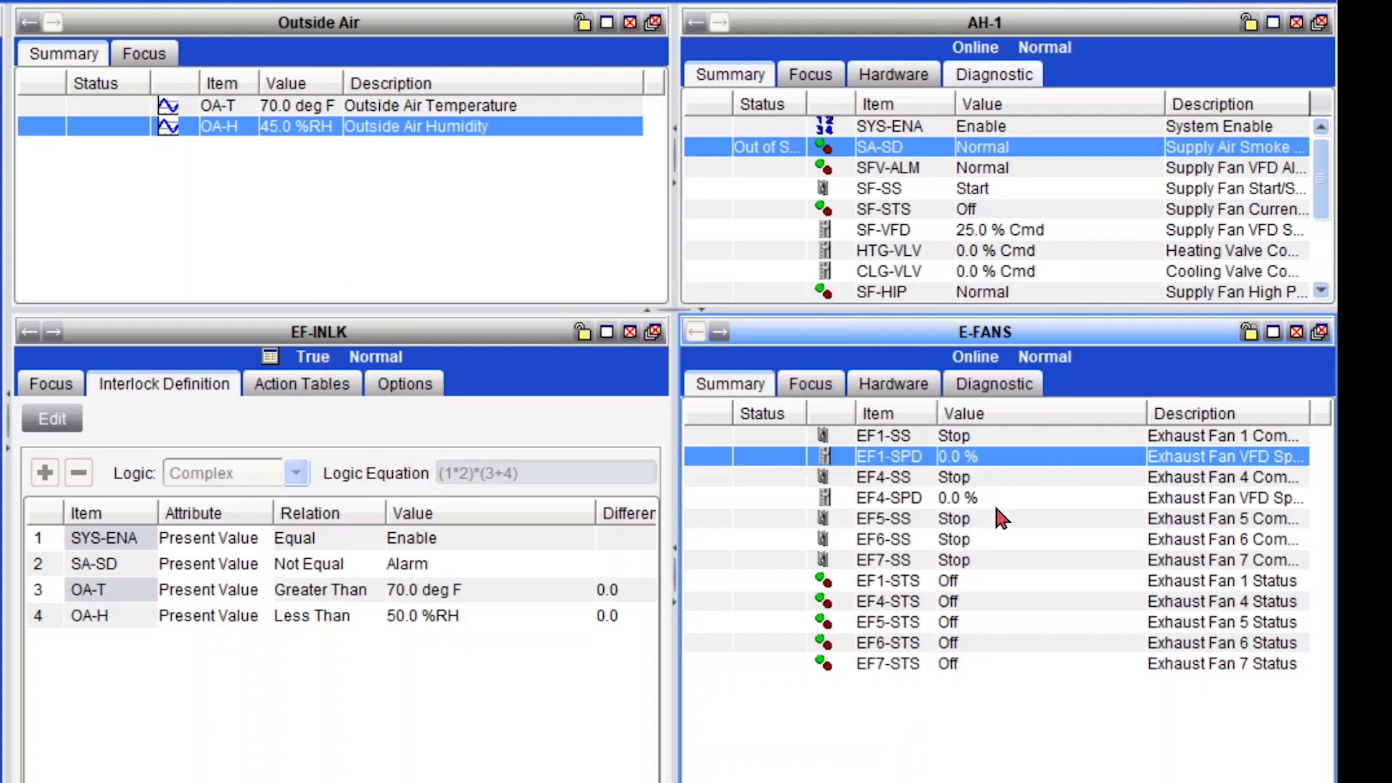
Recheck EF1-SPD's priority array after EF-1 has stopped, and go back to the E-FANS summary.
click(988, 437)
click(980, 456)
right_click(972, 459)
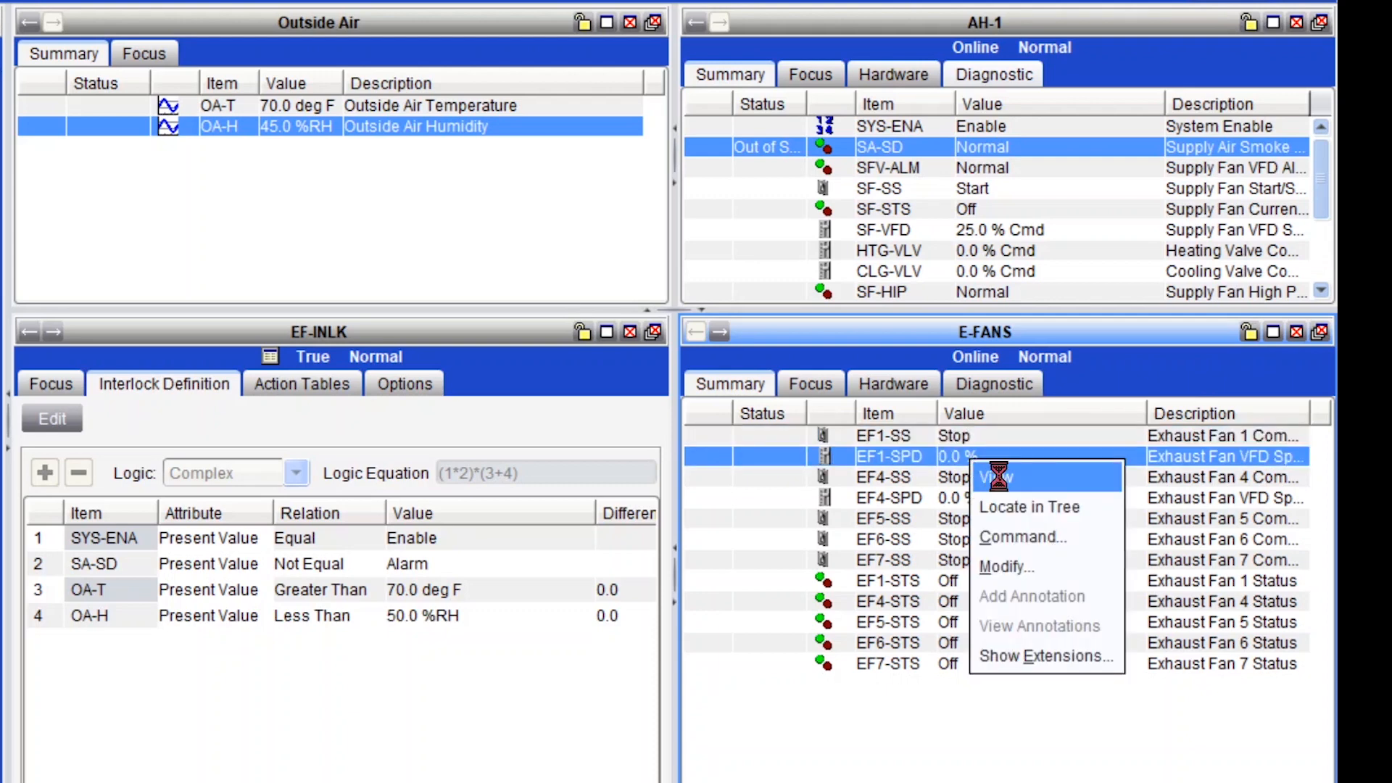
click(999, 477)
click(937, 357)
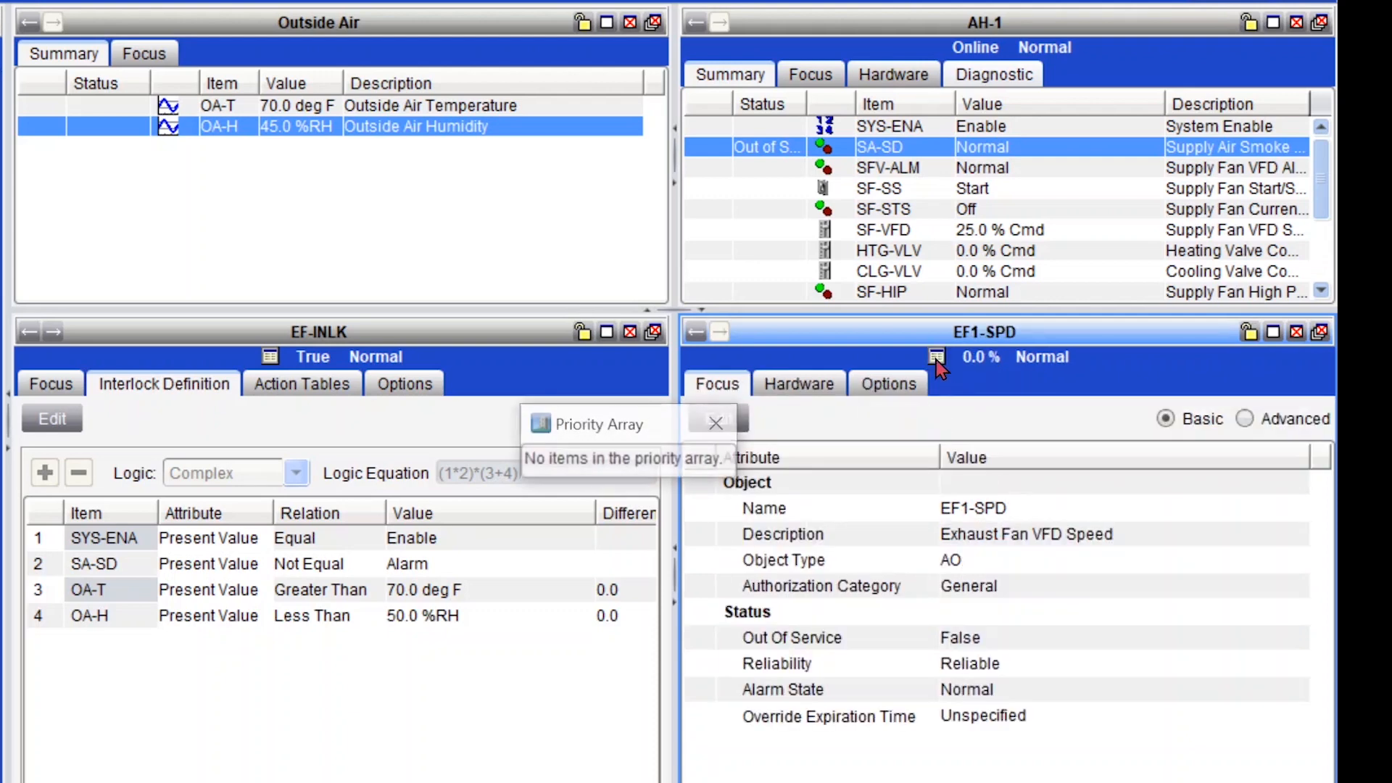
click(718, 425)
click(697, 333)
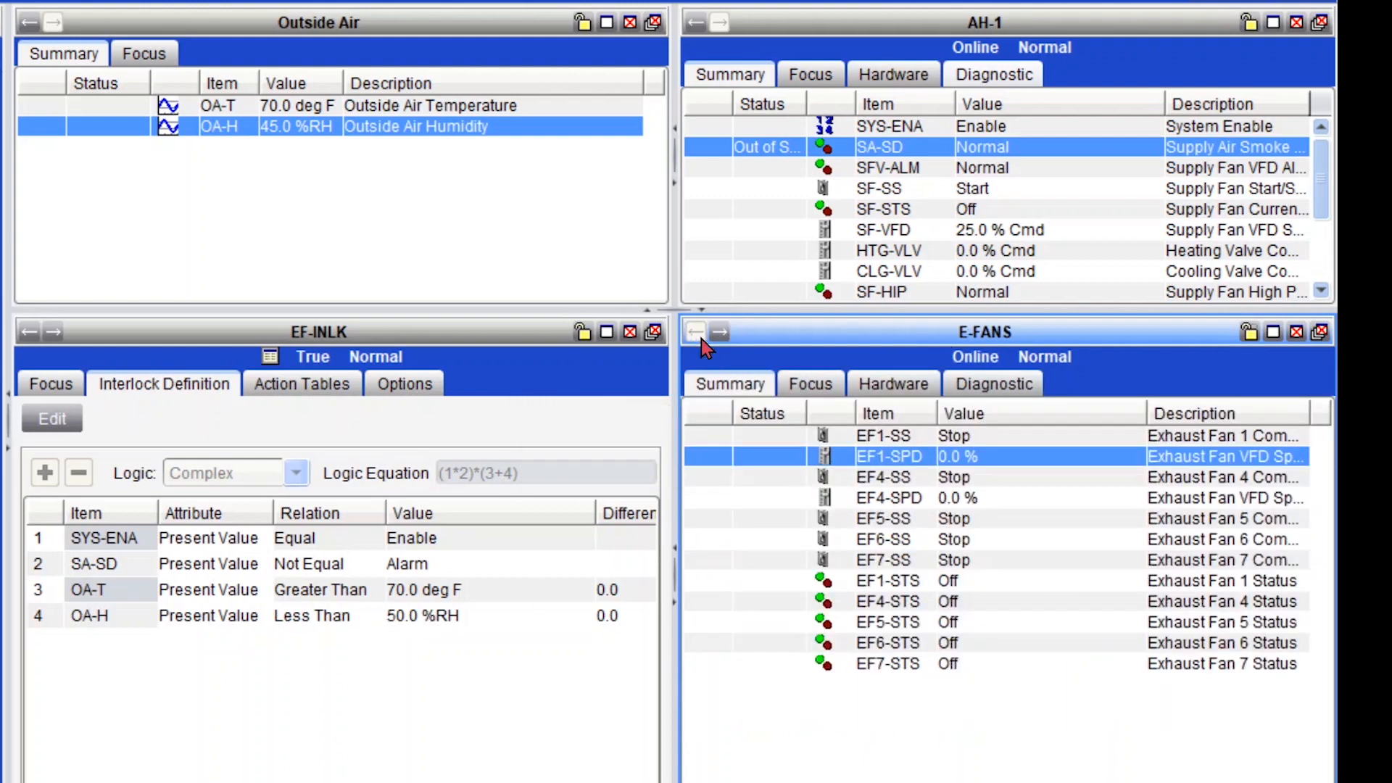